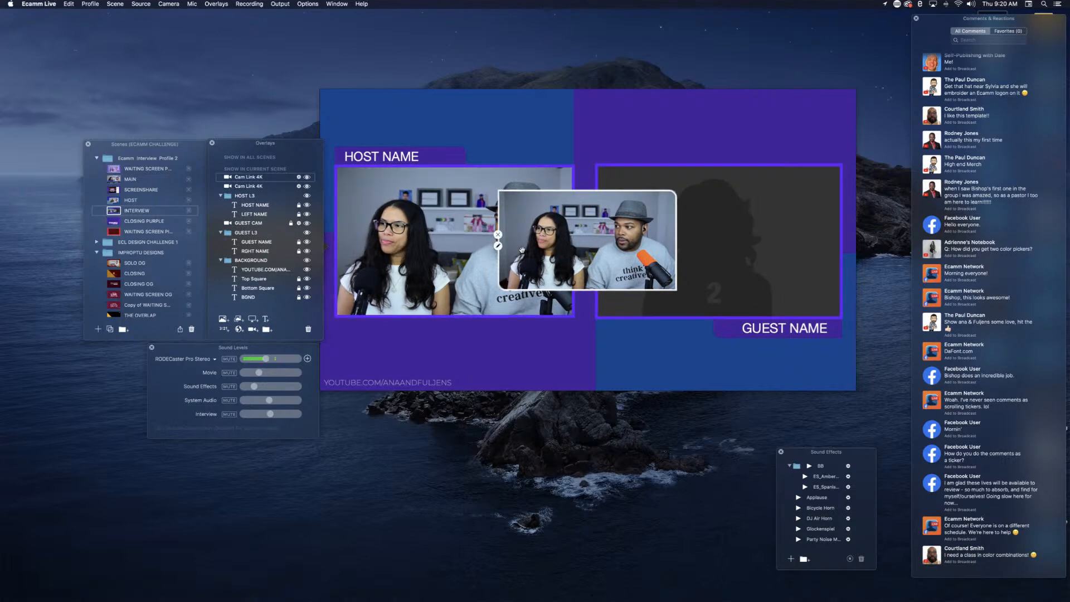
# Step: Move the new Cam Link 4K overlay toward the host frame and reduce its corner radius to zero
pyautogui.moveTo(502, 253); pyautogui.dragTo(481, 260)
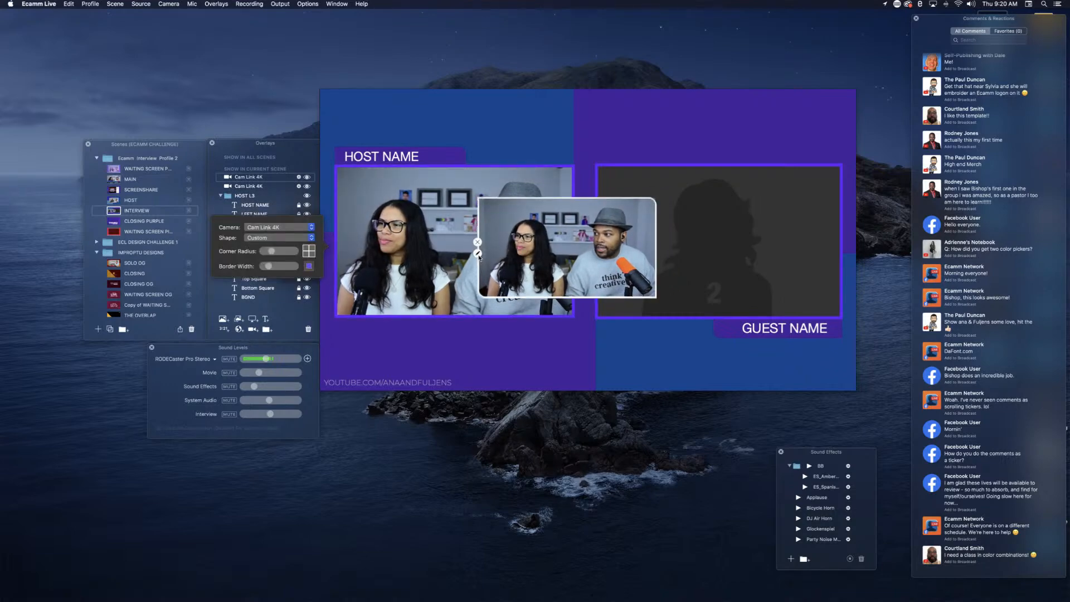
pyautogui.click(480, 258)
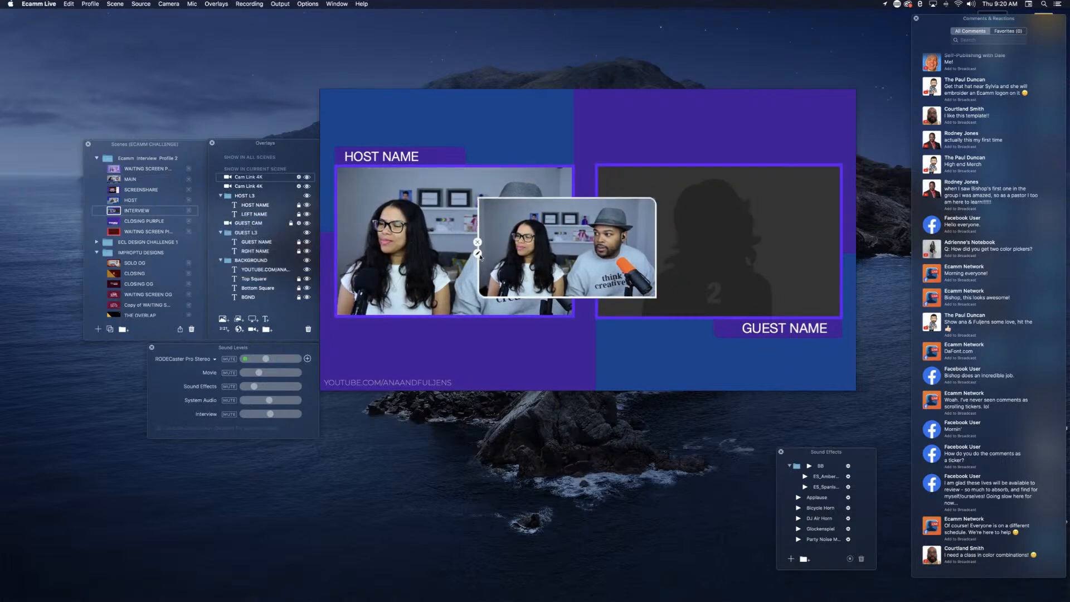
pyautogui.click(478, 254)
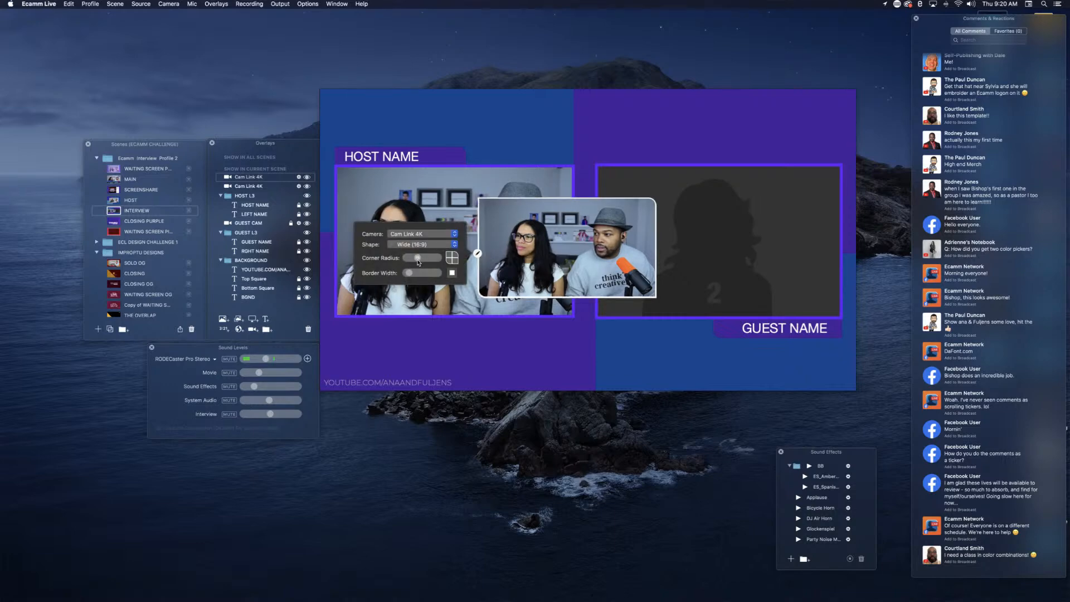
pyautogui.moveTo(417, 259); pyautogui.dragTo(400, 259)
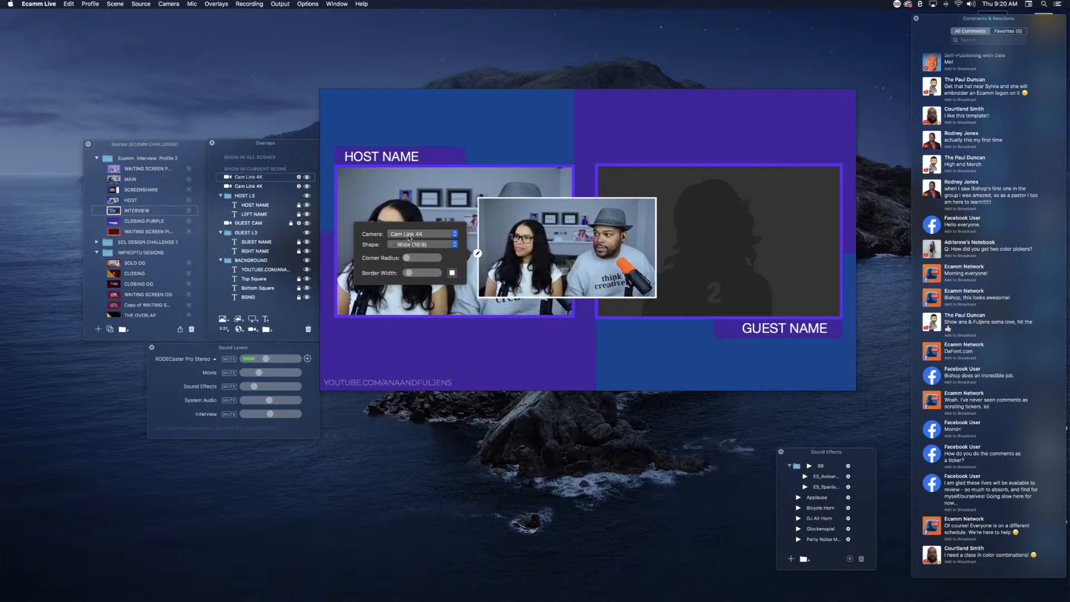
# Step: Set the overlay's shape to Custom, then position and resize it to cover the host camera frame
pyautogui.click(415, 245)
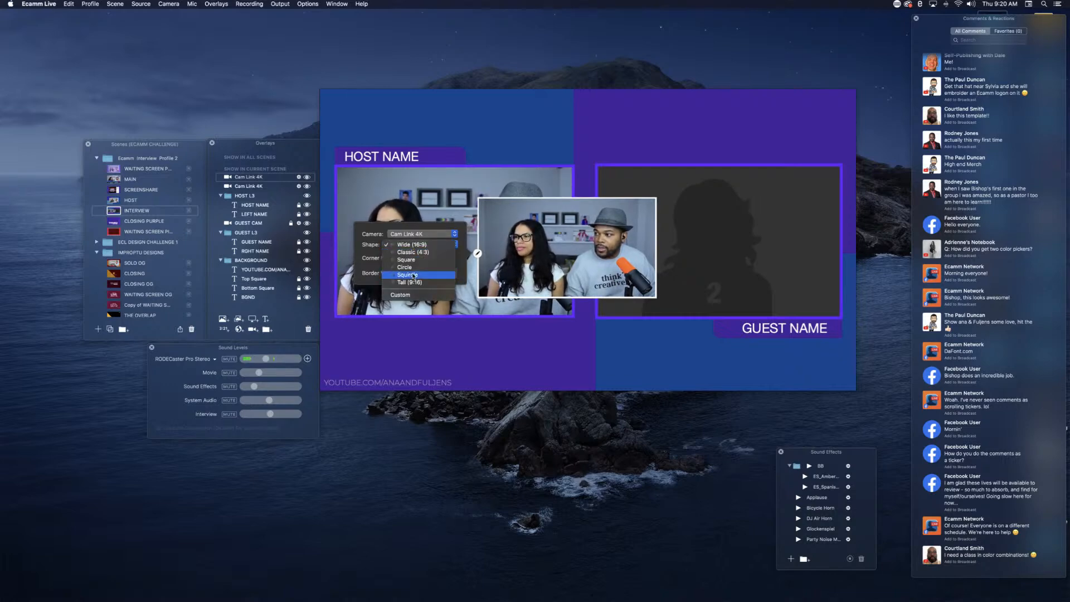
pyautogui.click(418, 295)
pyautogui.moveTo(547, 229); pyautogui.dragTo(403, 195)
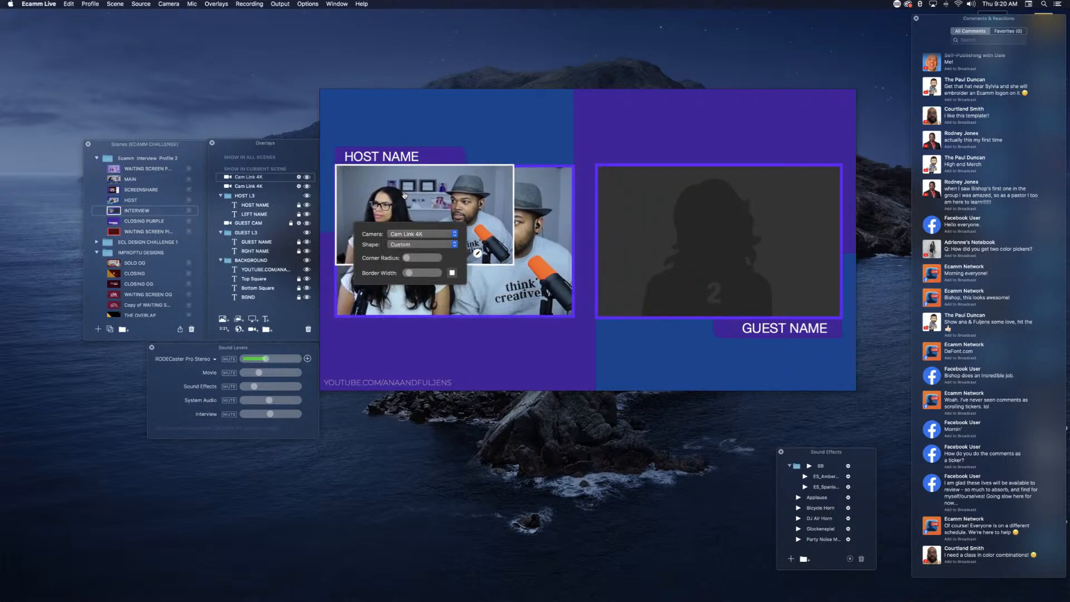
pyautogui.moveTo(512, 262); pyautogui.dragTo(574, 317)
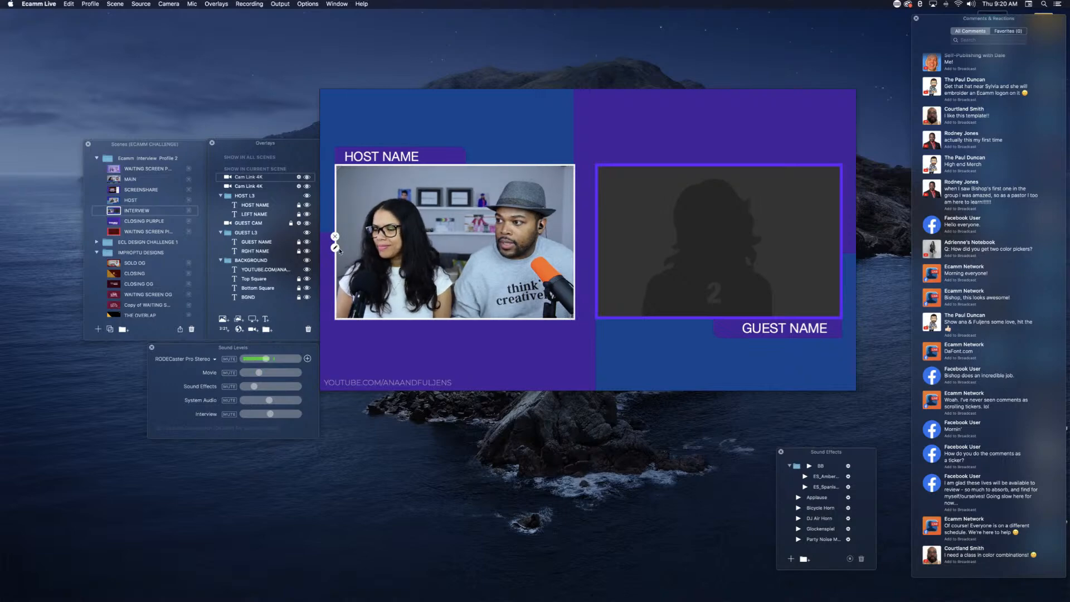
# Step: Thicken the camera overlay's border and set its colour to the DESIGNS 8 swatch
pyautogui.click(335, 247)
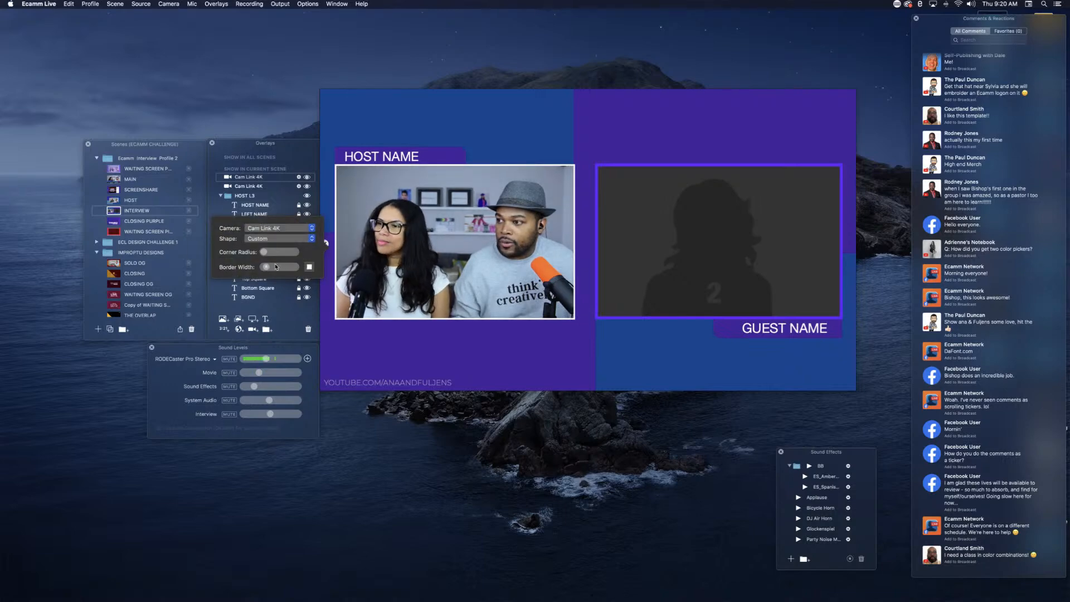
pyautogui.moveTo(267, 269)
pyautogui.mouseDown()
pyautogui.moveTo(279, 274)
pyautogui.moveTo(269, 272)
pyautogui.mouseUp()
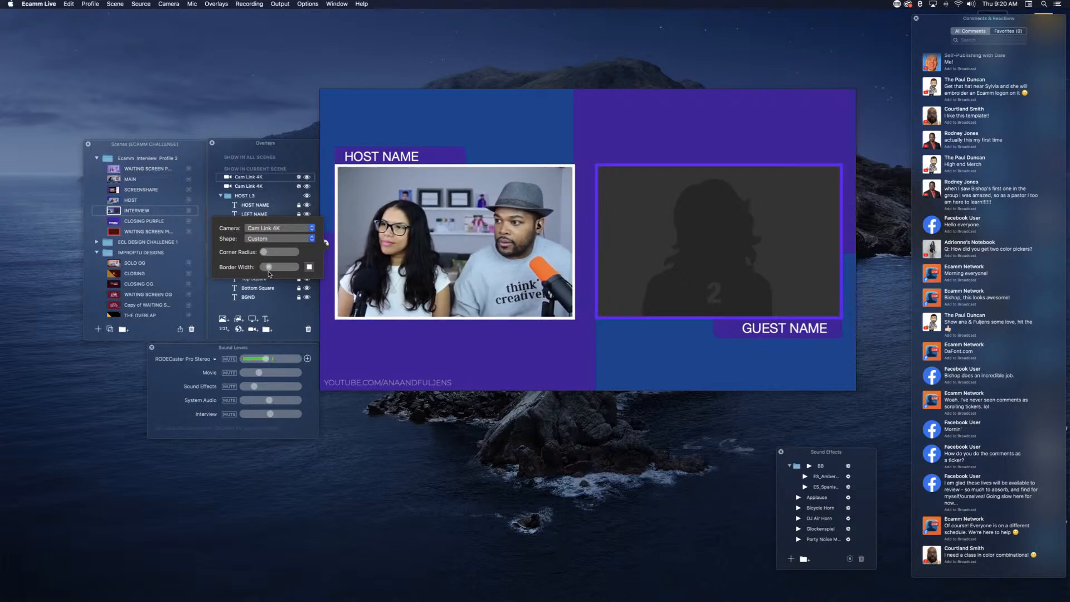
pyautogui.click(308, 269)
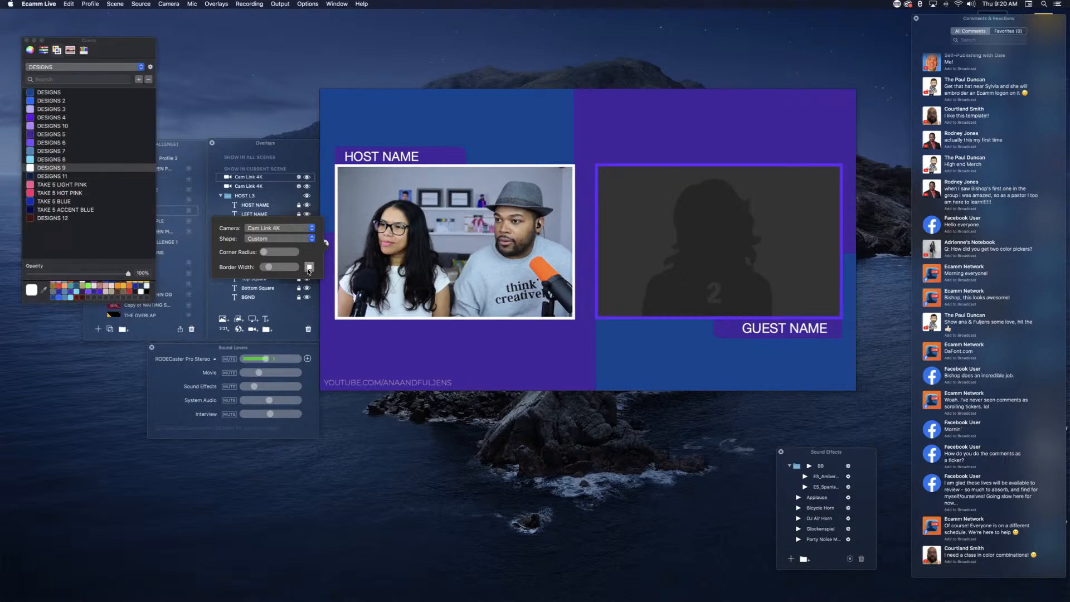
pyautogui.click(31, 101)
pyautogui.click(30, 110)
pyautogui.click(31, 126)
pyautogui.click(29, 142)
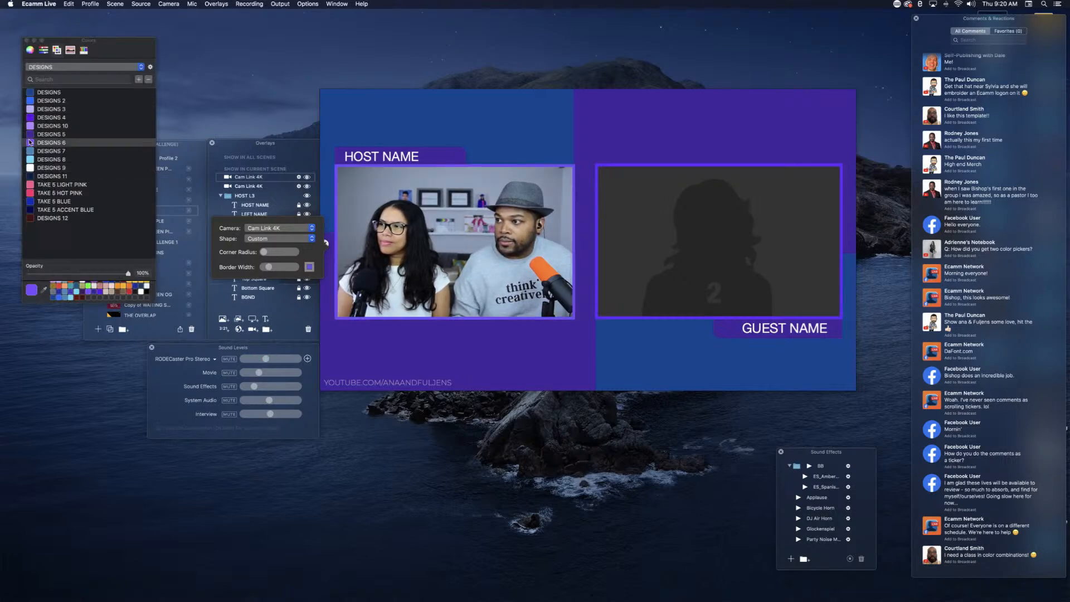
pyautogui.click(29, 159)
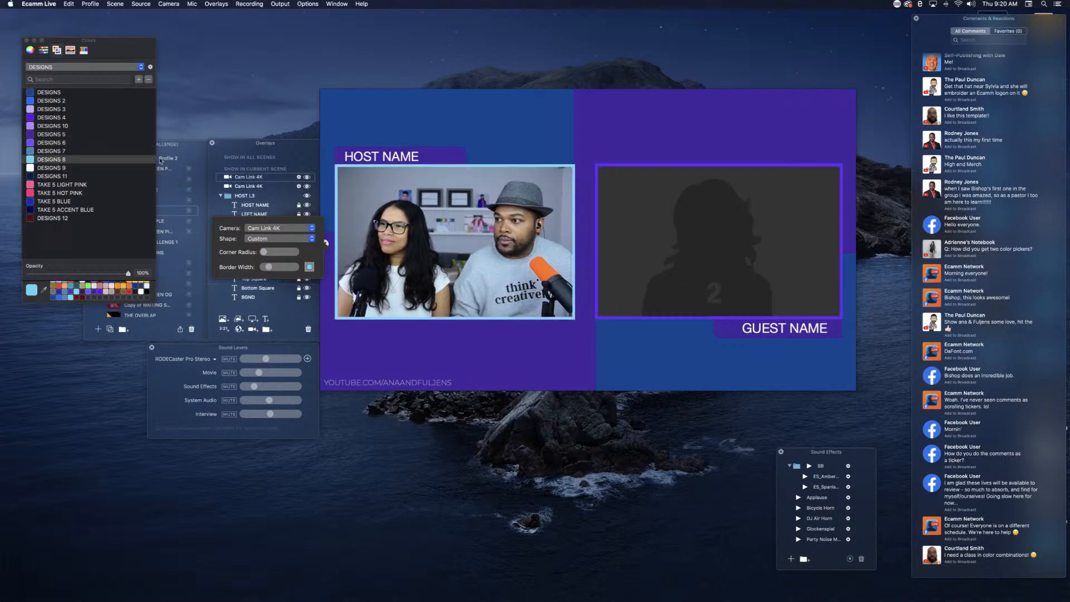
pyautogui.click(26, 40)
# Step: Delete the extra Cam Link 4K overlay covering the host camera frame
pyautogui.click(356, 259)
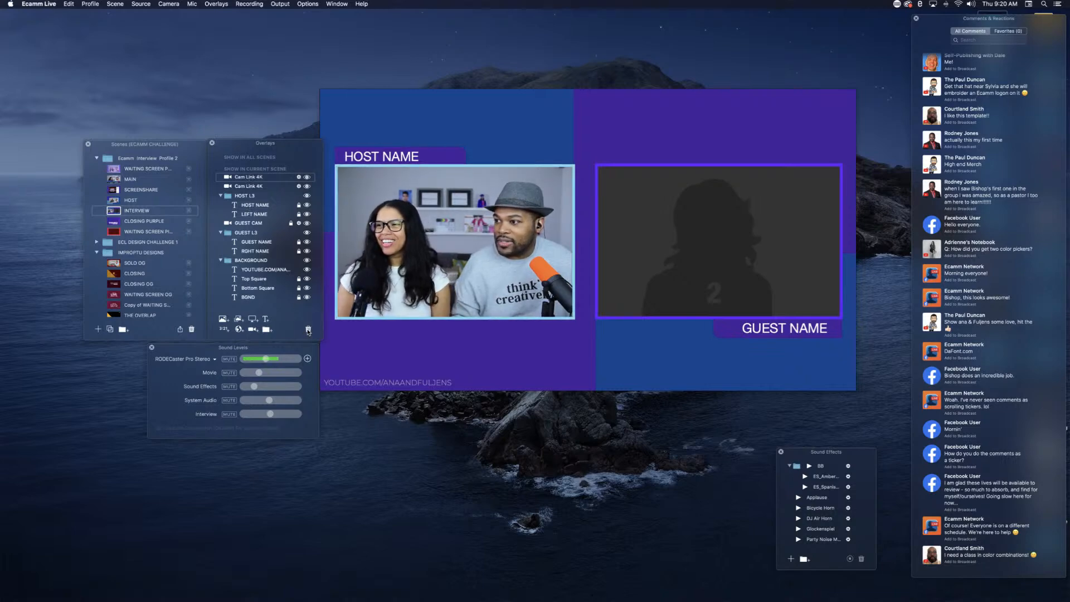
pyautogui.click(308, 330)
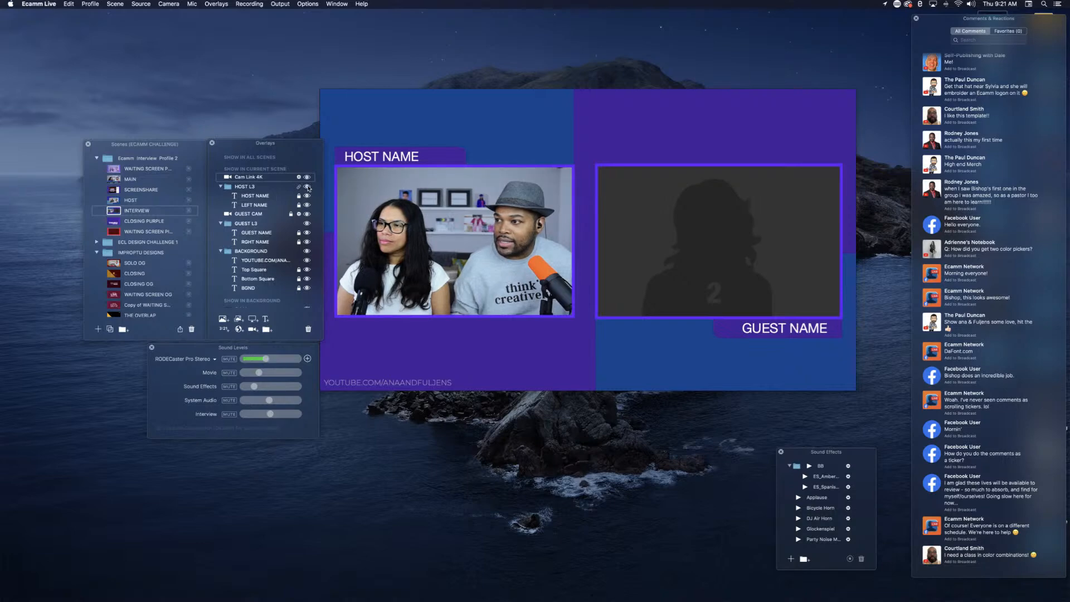
# Step: Collapse the HOST L3 overlay folder and toggle its visibility off and back on
pyautogui.click(220, 187)
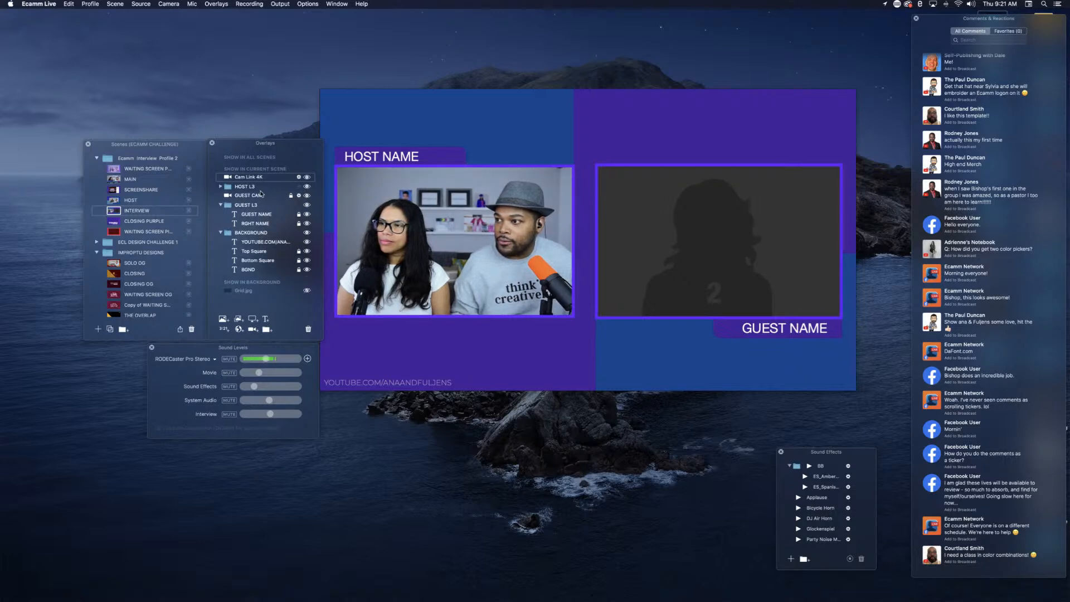
pyautogui.click(307, 187)
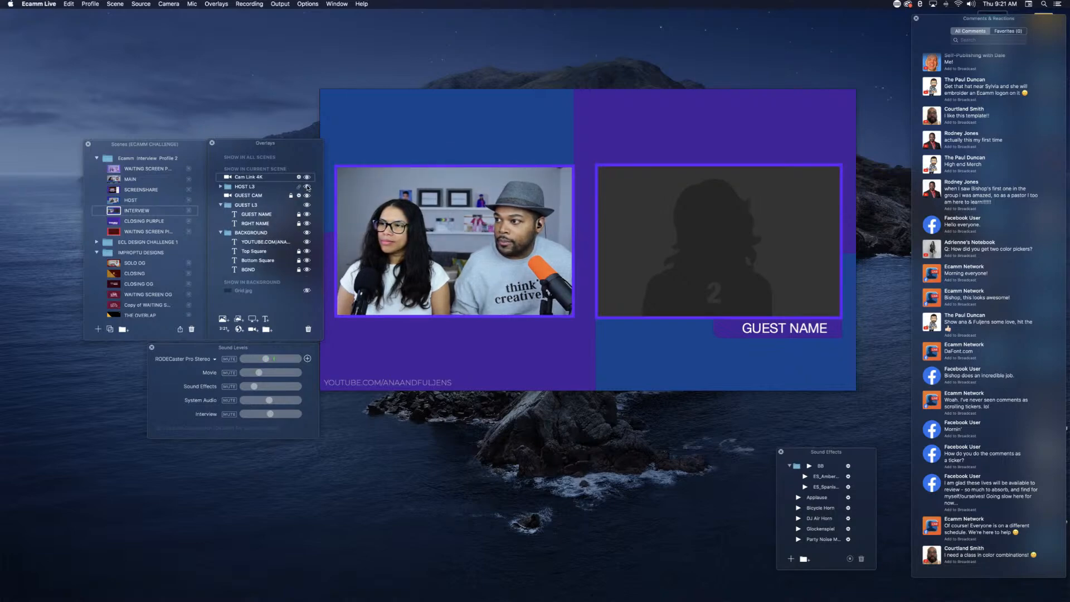
pyautogui.click(307, 187)
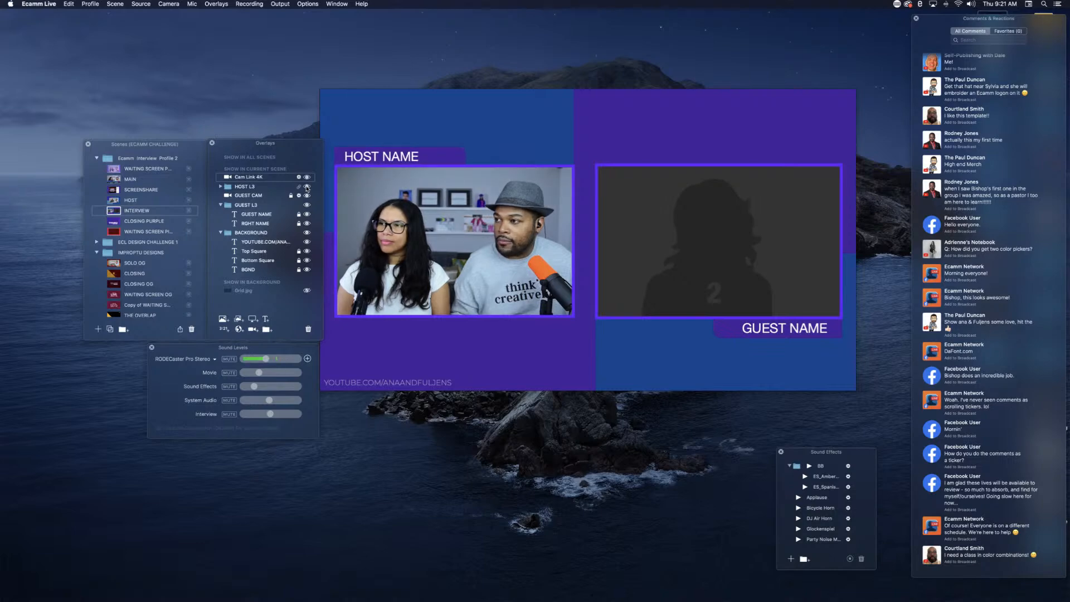
# Step: Examine the HOST NAME and LEFT NAME overlays in the HOST L3 folder, including LEFT NAME's text overlay settings
pyautogui.click(221, 187)
pyautogui.click(244, 196)
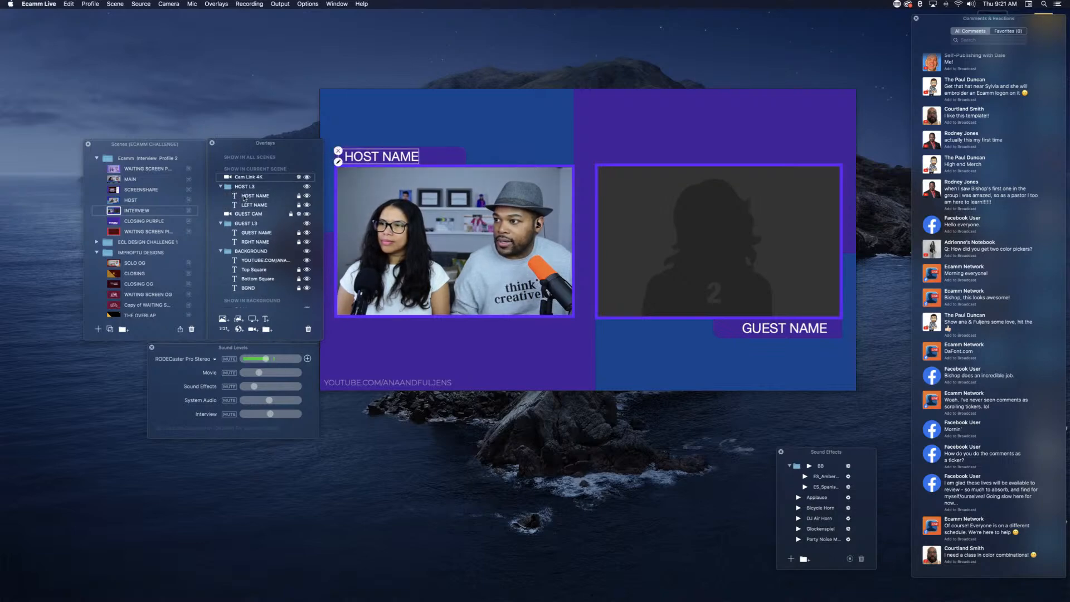
pyautogui.click(254, 206)
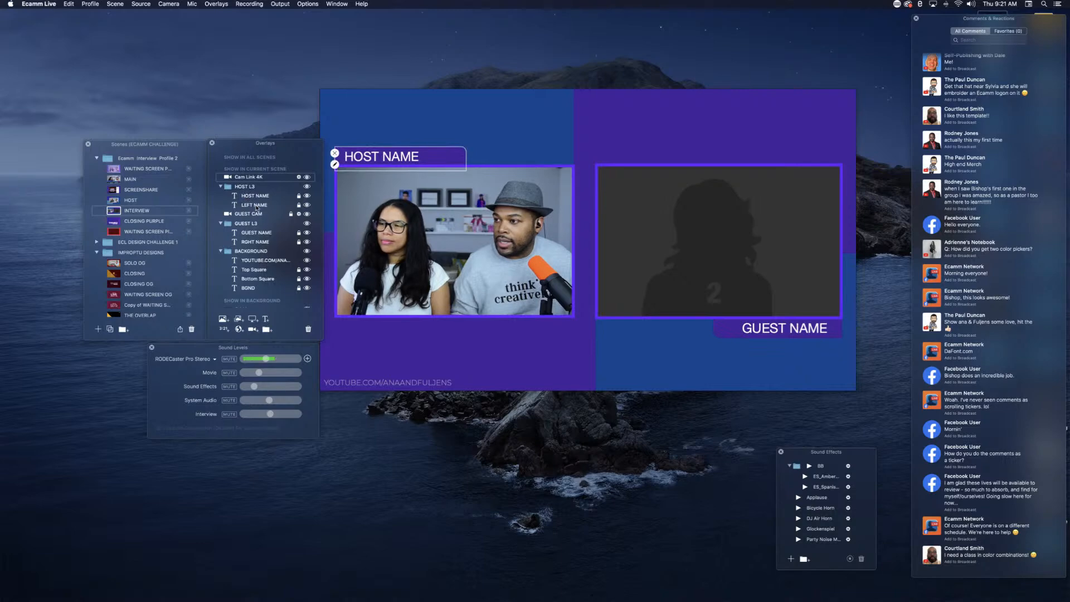
pyautogui.doubleClick(259, 206)
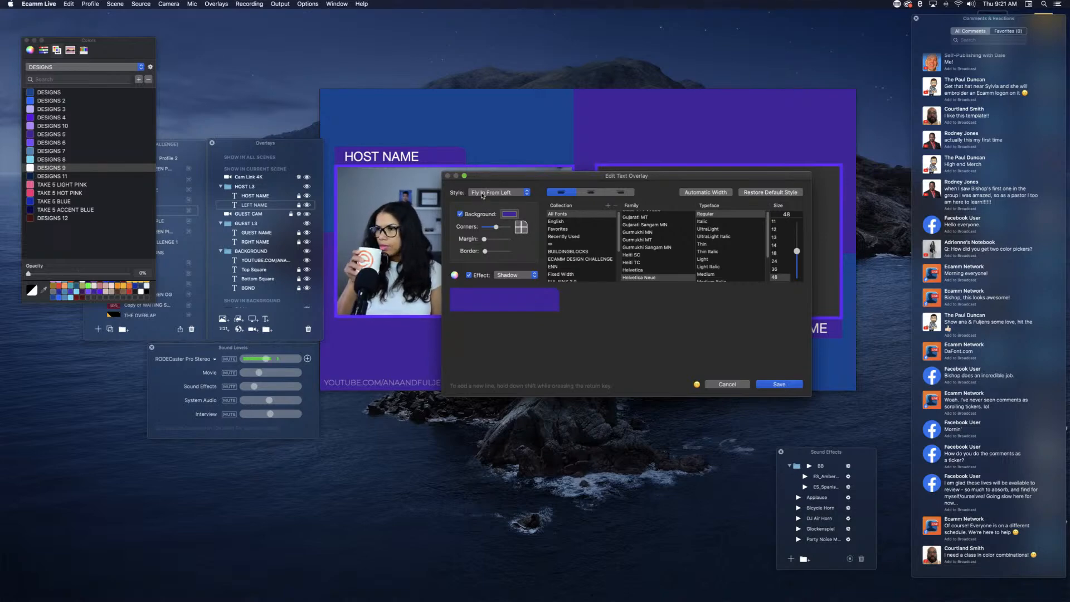
pyautogui.click(727, 384)
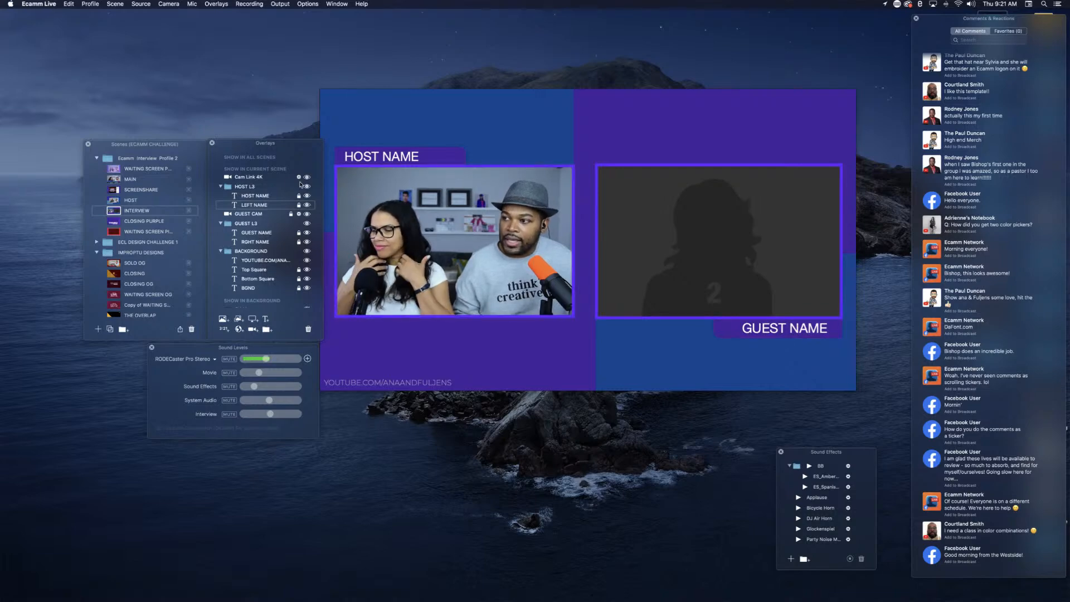
# Step: Collapse the HOST L3 and GUEST L3 overlay folders and duplicate the INTERVIEW scene
pyautogui.click(221, 187)
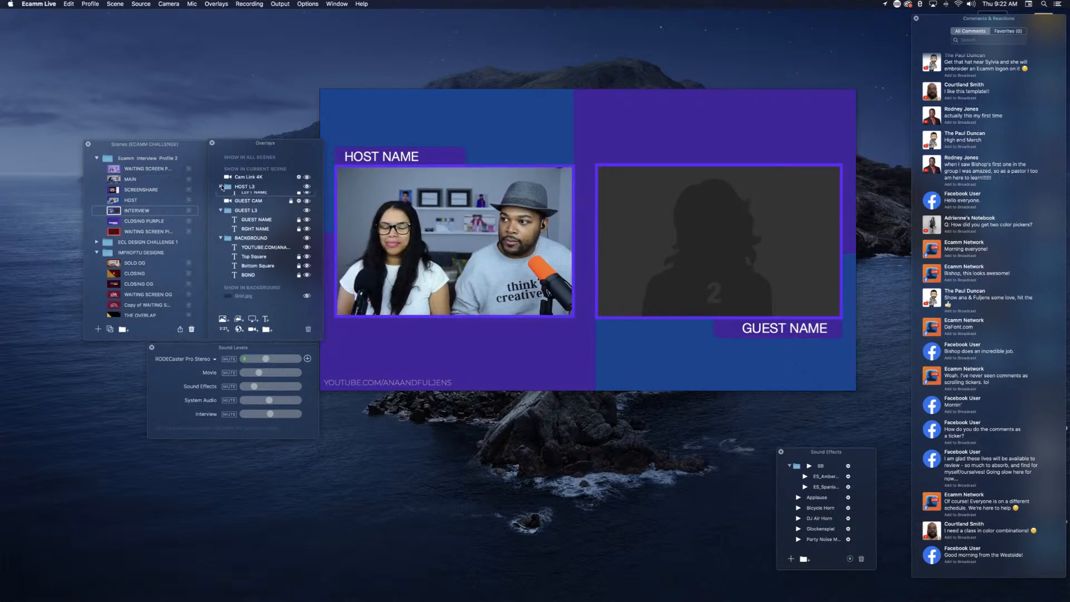
pyautogui.click(220, 205)
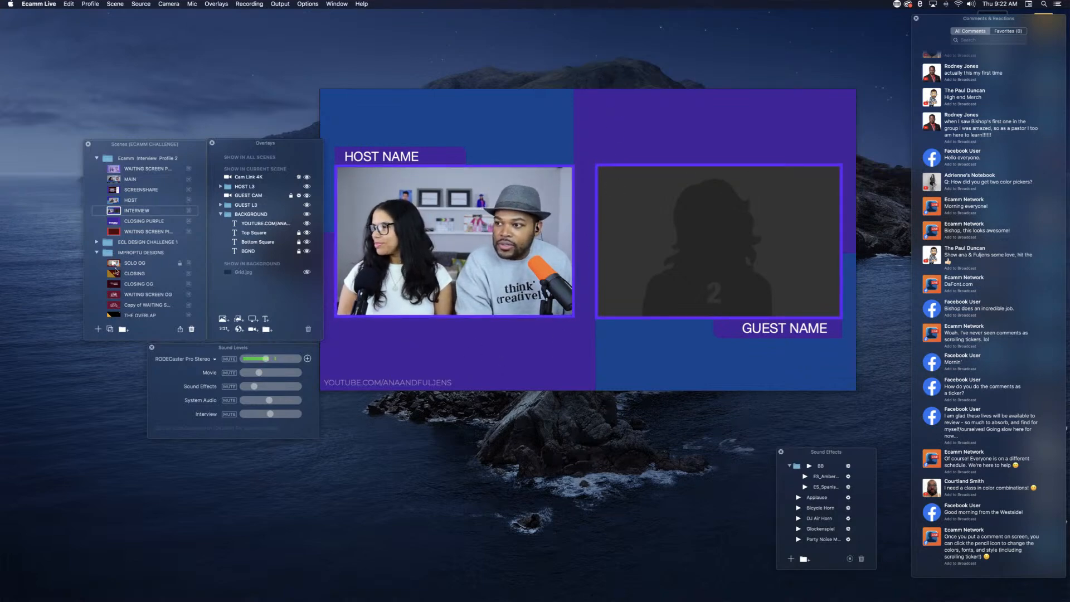
pyautogui.click(110, 329)
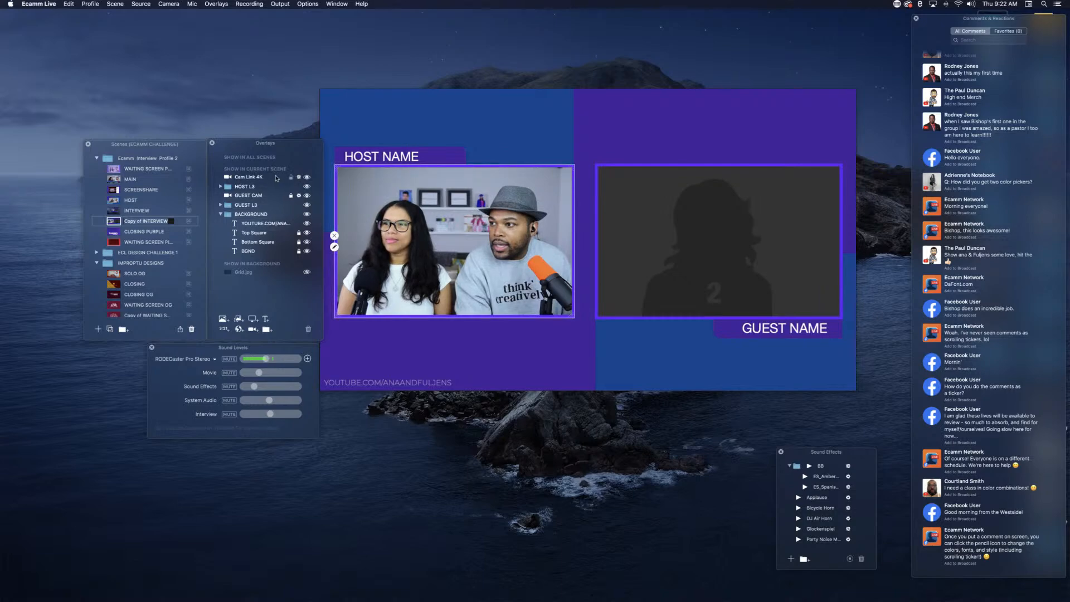
# Step: Hide the Cam Link 4K, GUEST CAM, HOST L3 and GUEST L3 overlays in the duplicated scene
pyautogui.click(306, 178)
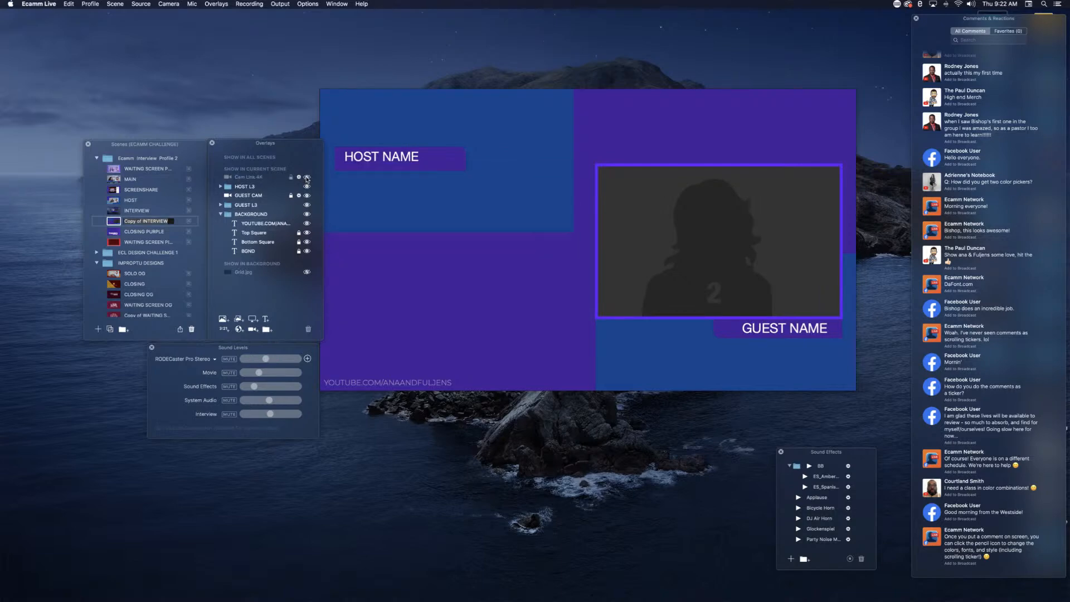
pyautogui.click(307, 197)
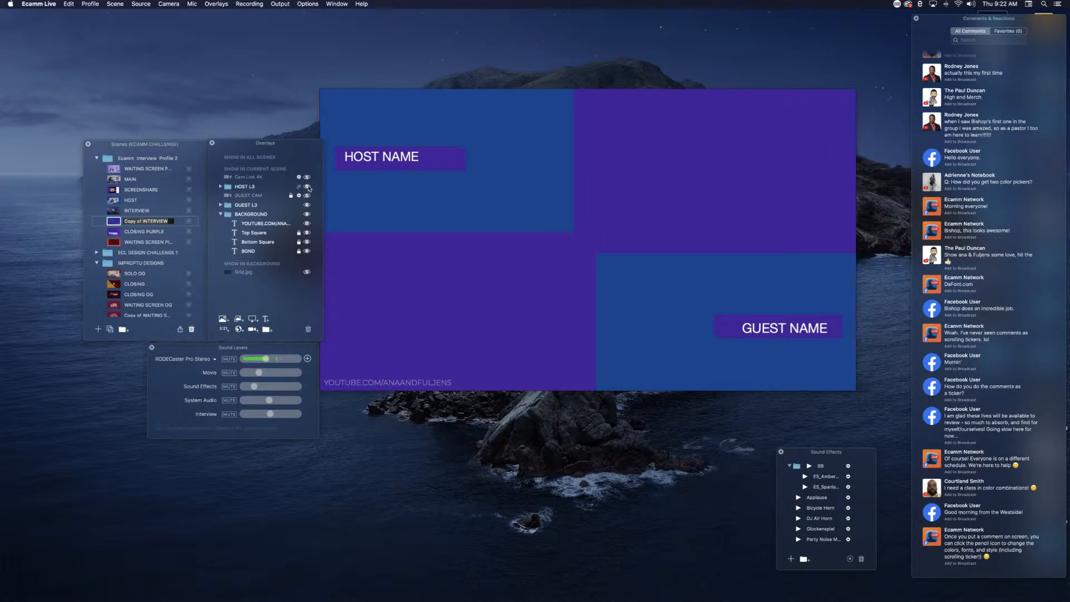
pyautogui.click(307, 186)
pyautogui.click(307, 205)
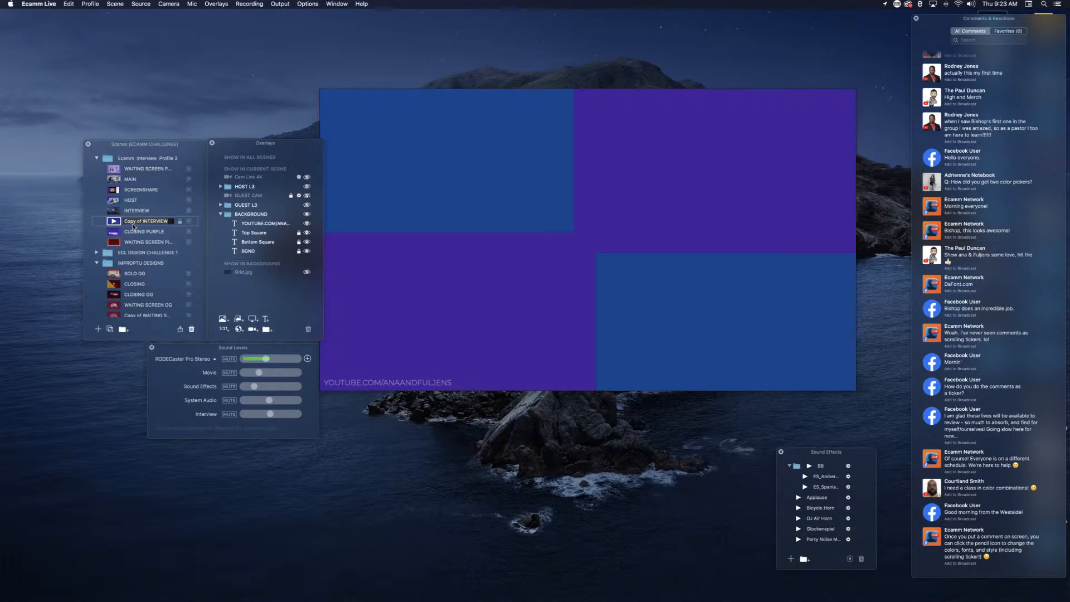
# Step: Rename the duplicated INTERVIEW scene as CIRCLE CAM
pyautogui.click(136, 223)
pyautogui.press('super+a')
pyautogui.write('CAM')
pyautogui.press('BackSpace')
pyautogui.write('IRCLE CA')
pyautogui.press('Return')
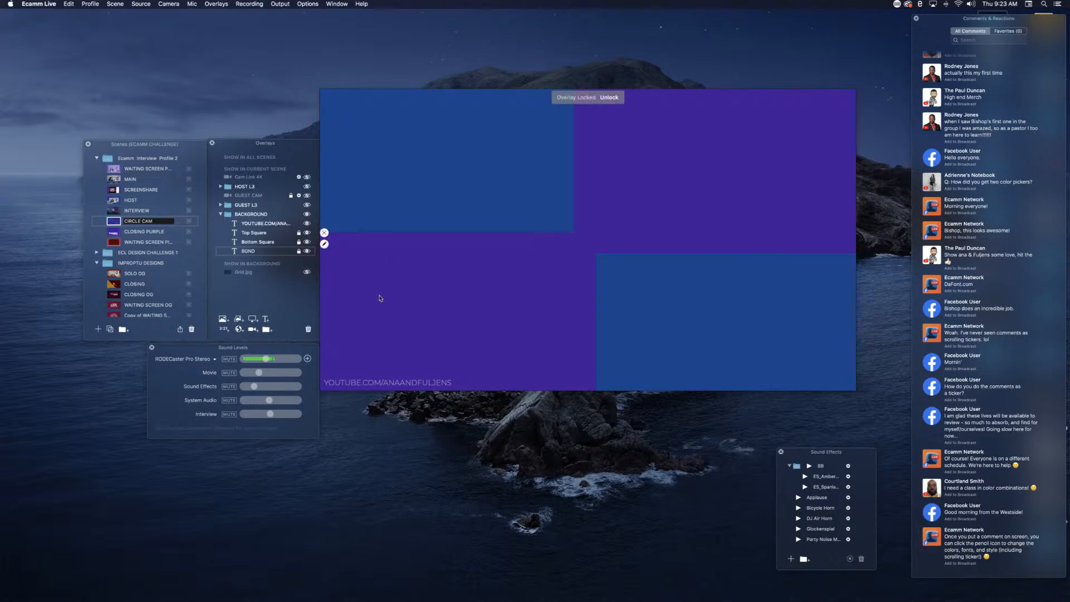
# Step: Add a new Cam Link 4K camera overlay to the CIRCLE CAM scene and set its shape to Circle
pyautogui.click(252, 330)
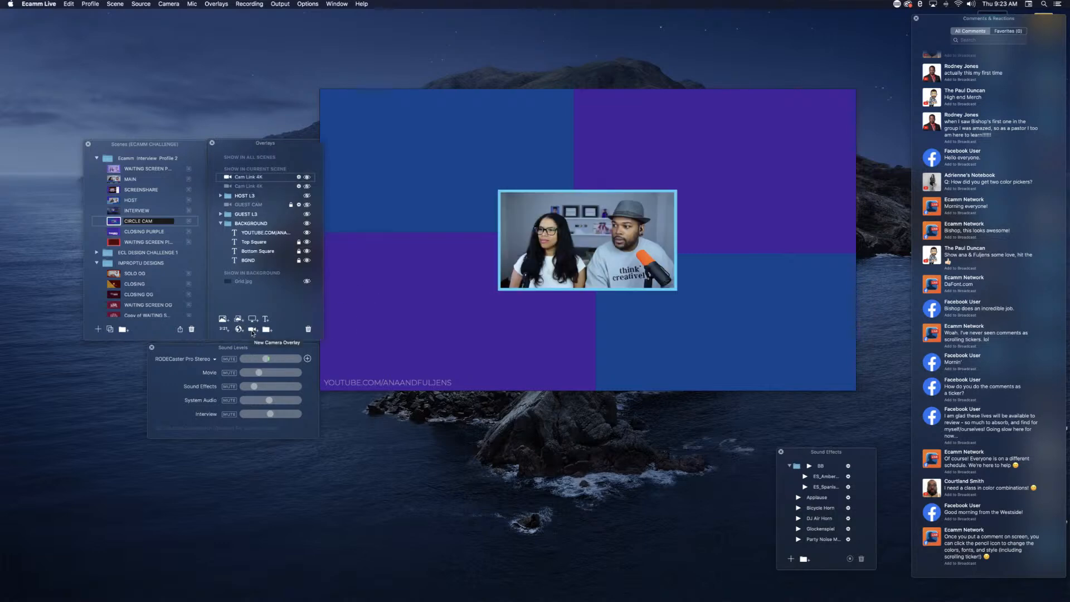
pyautogui.click(498, 247)
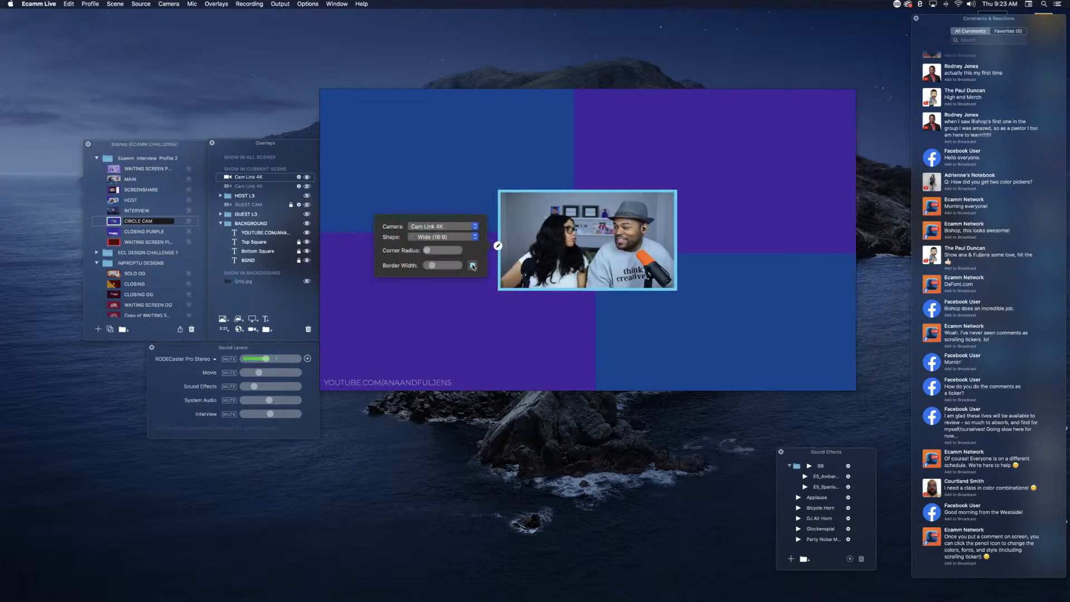
pyautogui.click(458, 227)
pyautogui.click(460, 228)
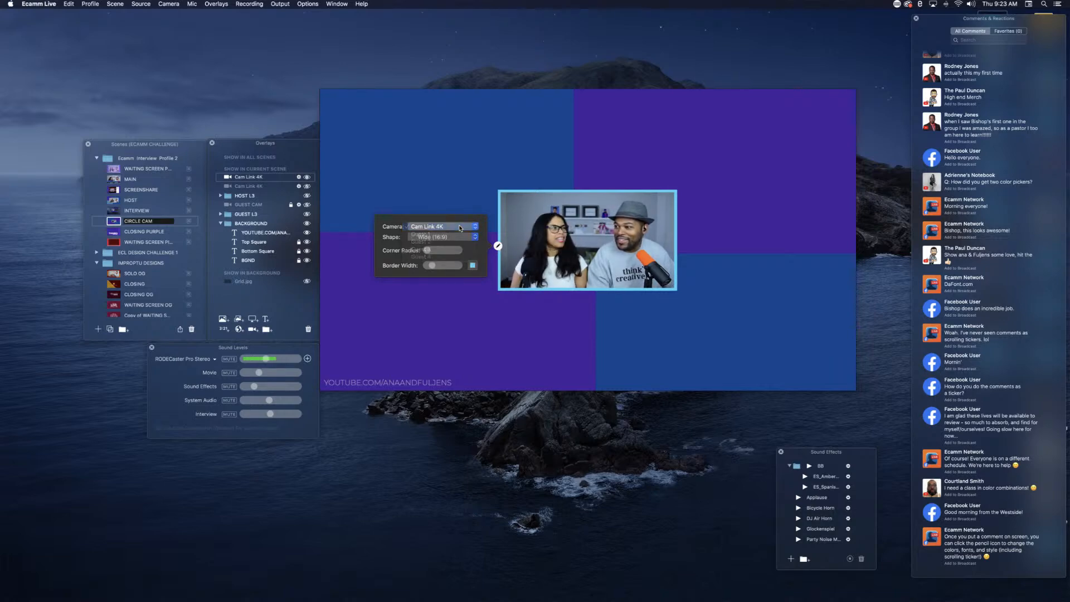
pyautogui.click(468, 238)
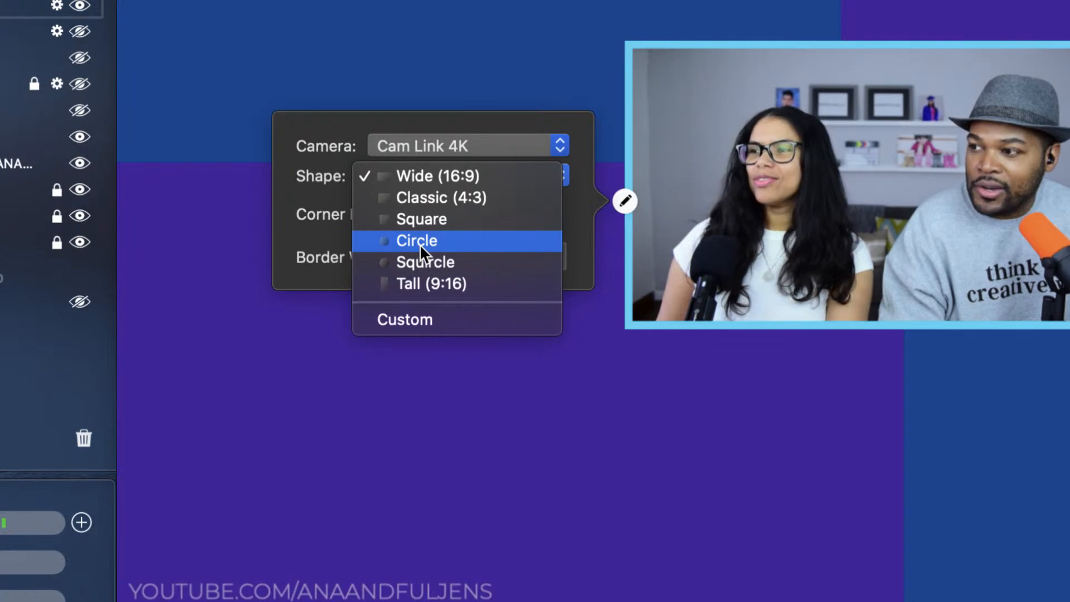
pyautogui.click(420, 244)
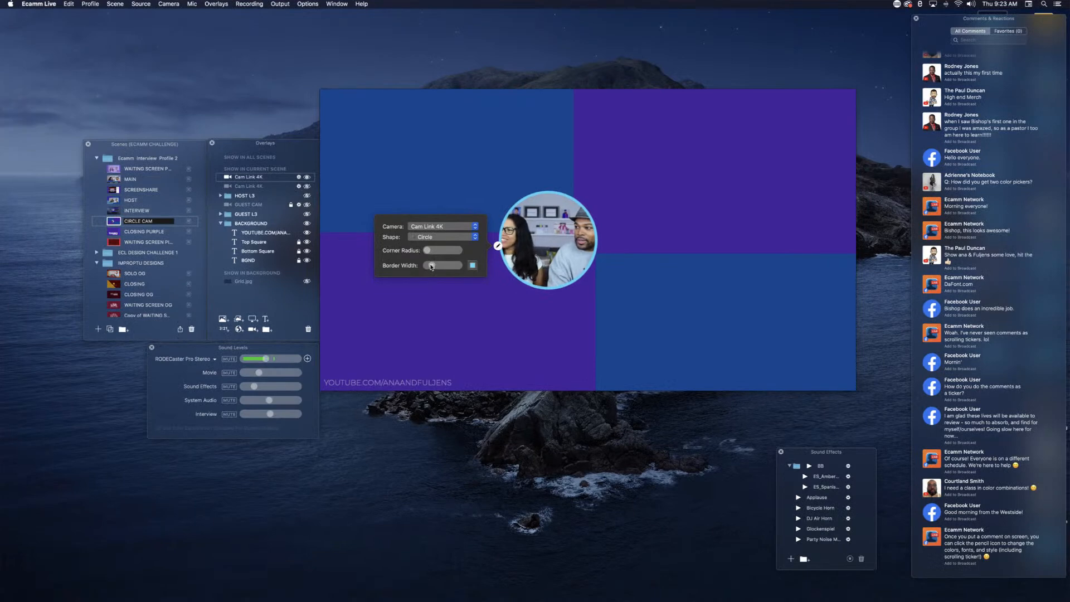
# Step: Enlarge the circular camera overlay to nearly the canvas height and centre it on the canvas
pyautogui.moveTo(550, 289)
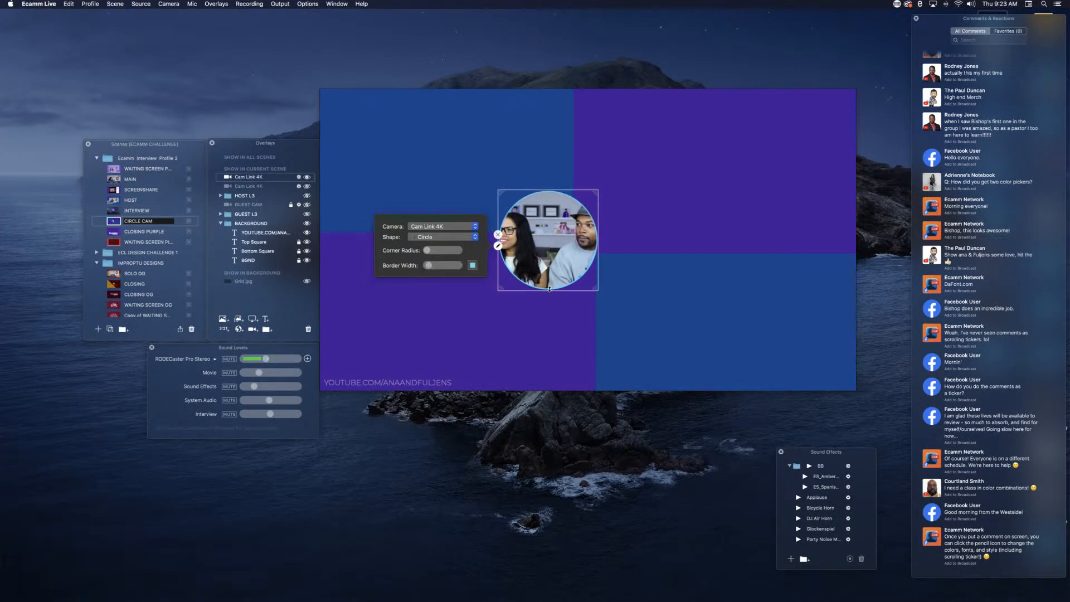
pyautogui.scroll(10, 552, 250)
pyautogui.moveTo(552, 250); pyautogui.dragTo(596, 267)
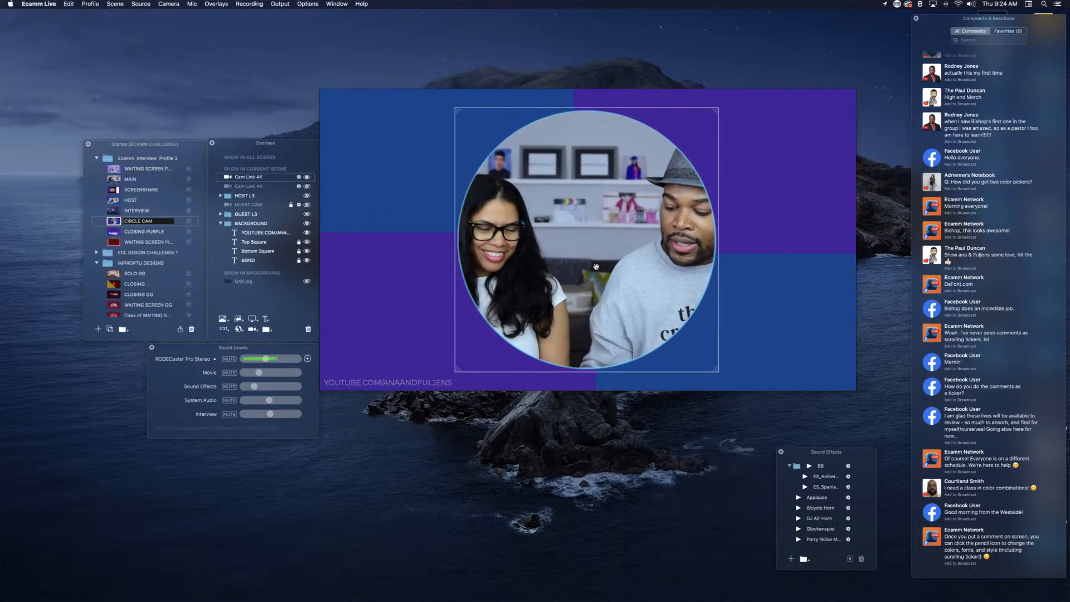
# Step: Crop the circular camera overlay to its left half and place it enlarged against the canvas's right edge
pyautogui.moveTo(515, 244)
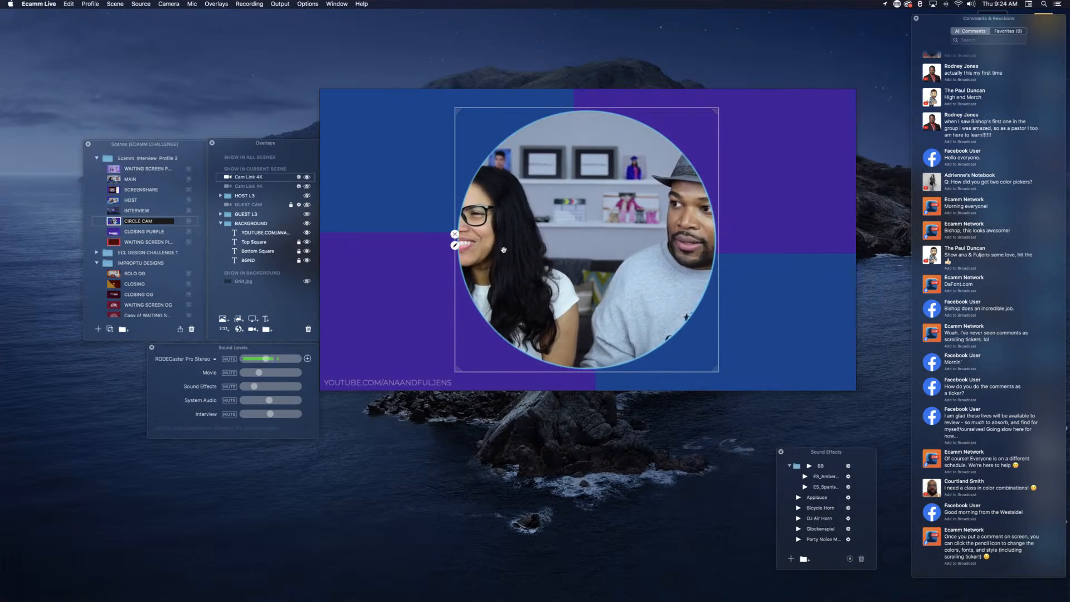
pyautogui.moveTo(718, 241)
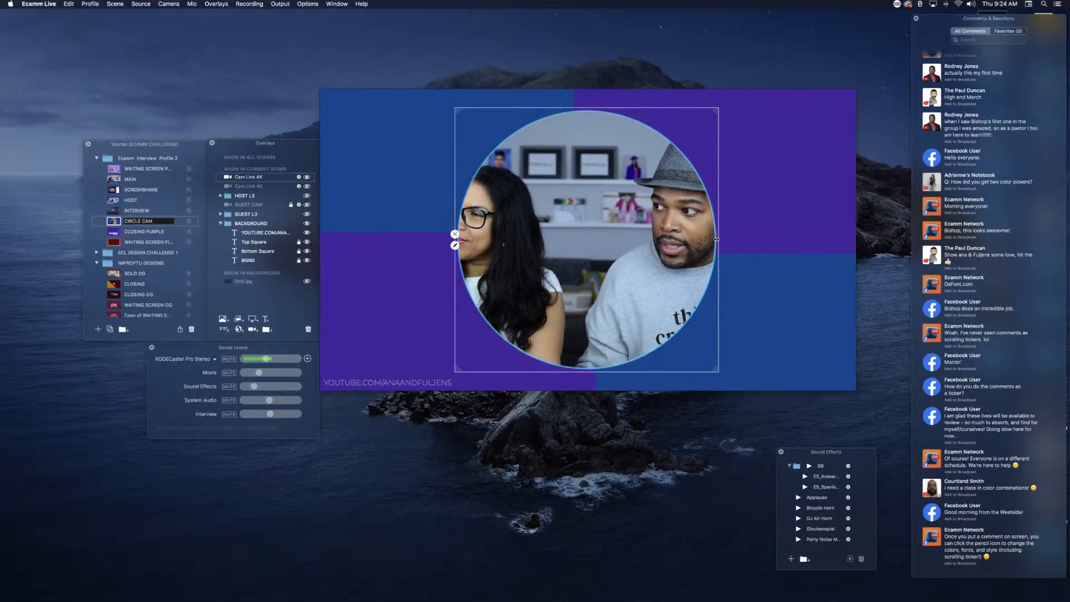
pyautogui.moveTo(703, 238); pyautogui.dragTo(593, 237)
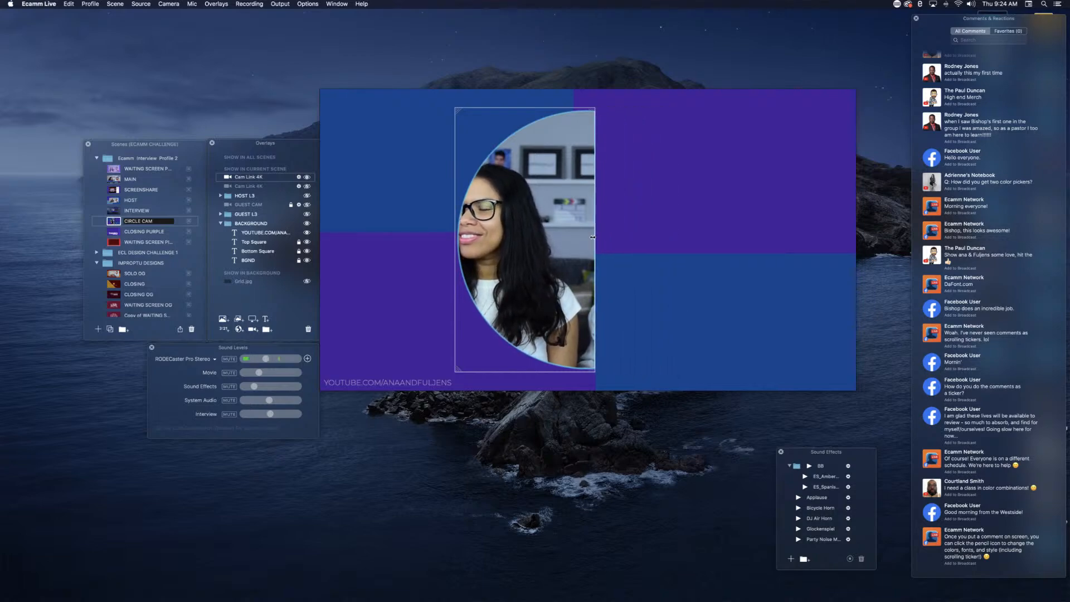
pyautogui.moveTo(544, 240); pyautogui.dragTo(727, 231)
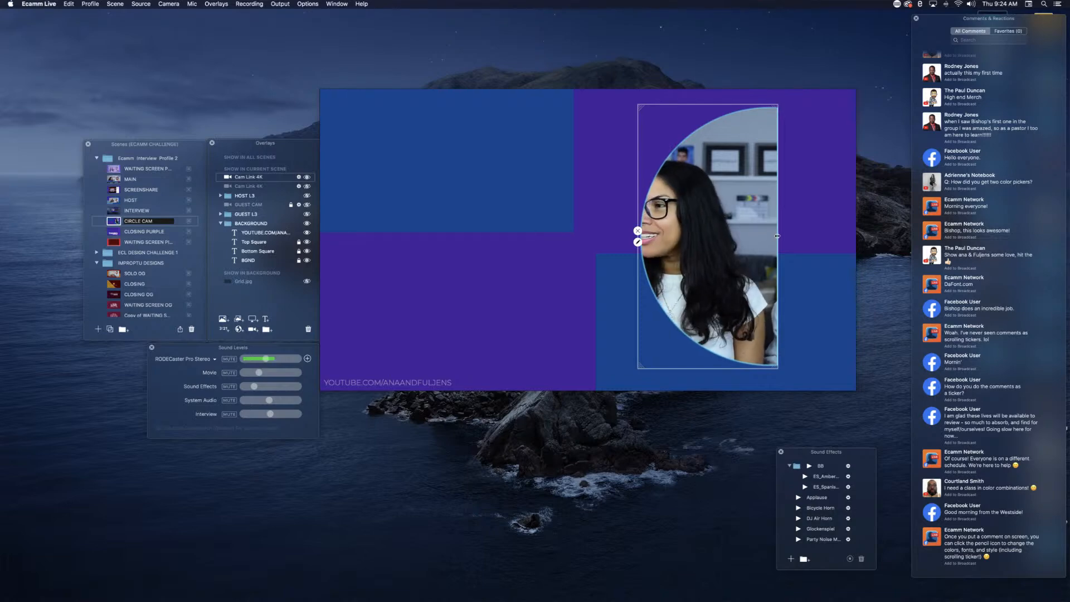
pyautogui.moveTo(777, 236)
pyautogui.mouseDown()
pyautogui.moveTo(800, 236)
pyautogui.moveTo(783, 238)
pyautogui.mouseUp()
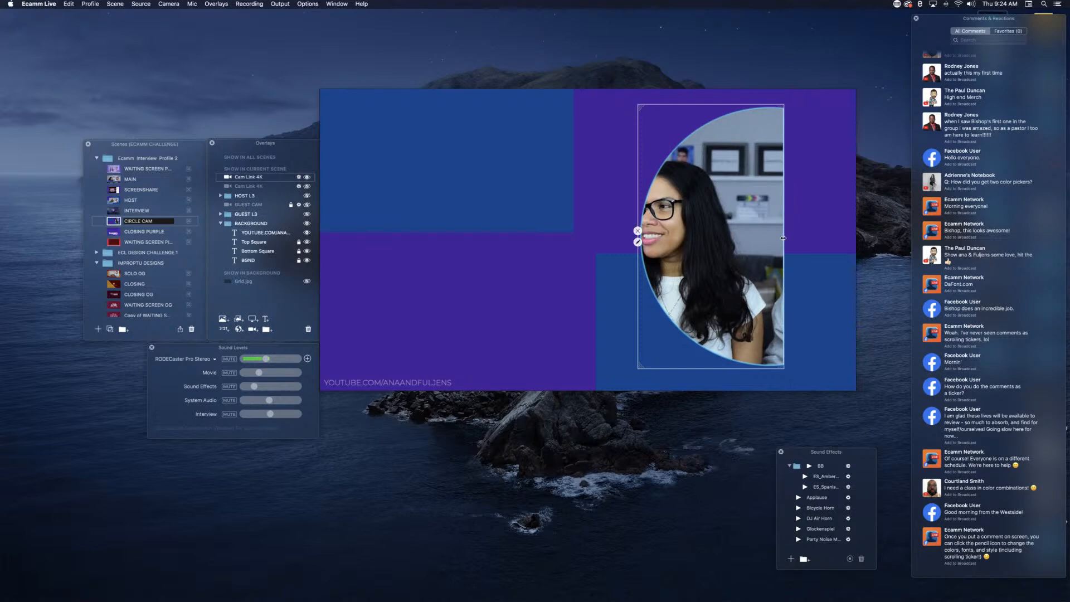
pyautogui.scroll(6, 720, 235)
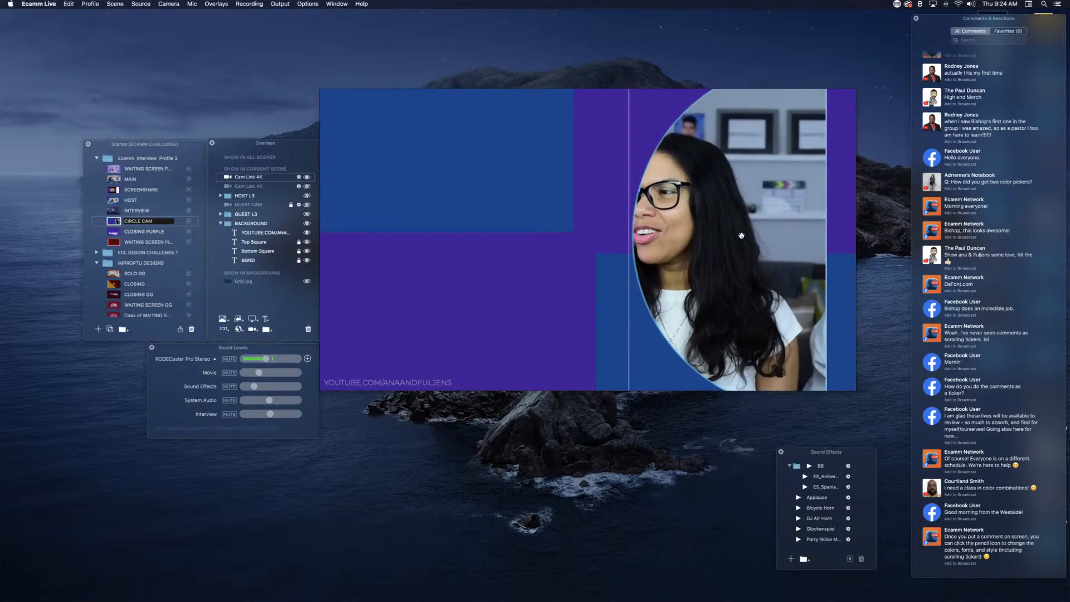
pyautogui.scroll(3, 744, 236)
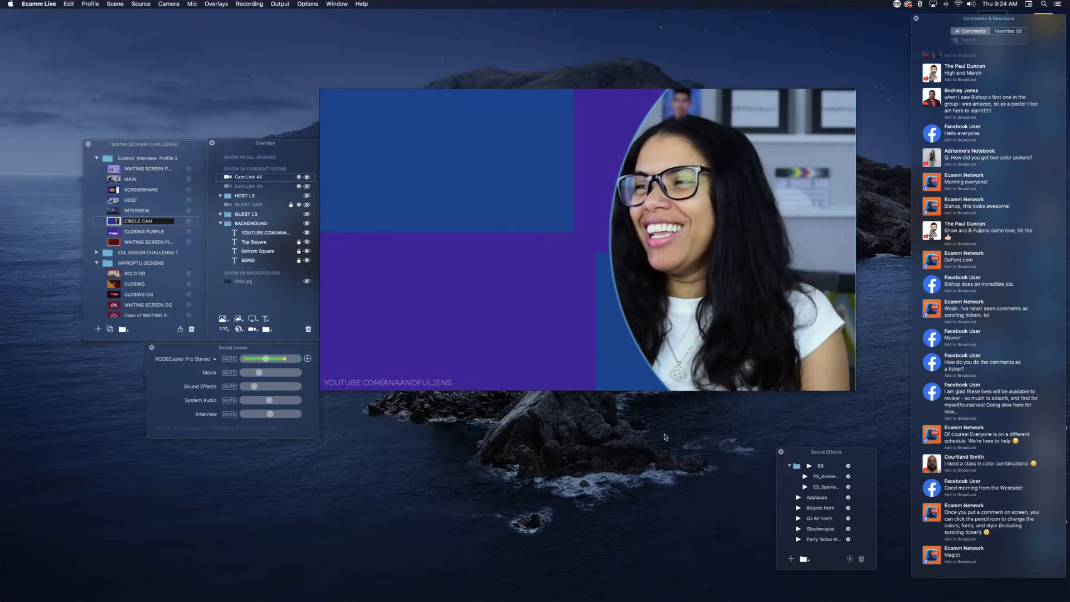
# Step: Undo the enlarging, moving and cropping of the circular camera overlay to restore the centred full circle
pyautogui.press('super+z')
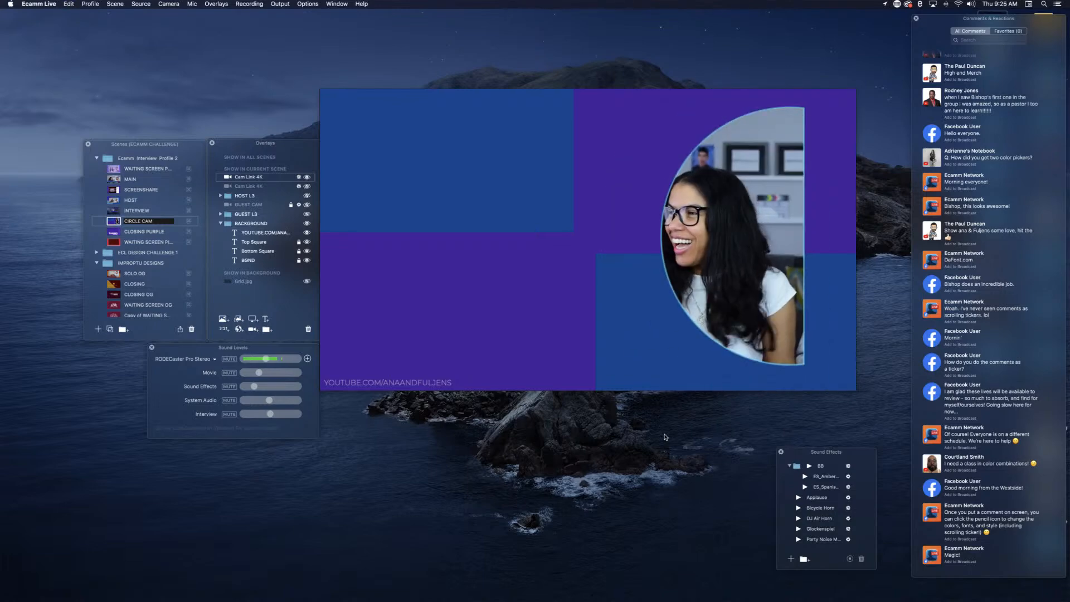
pyautogui.press('super+z')
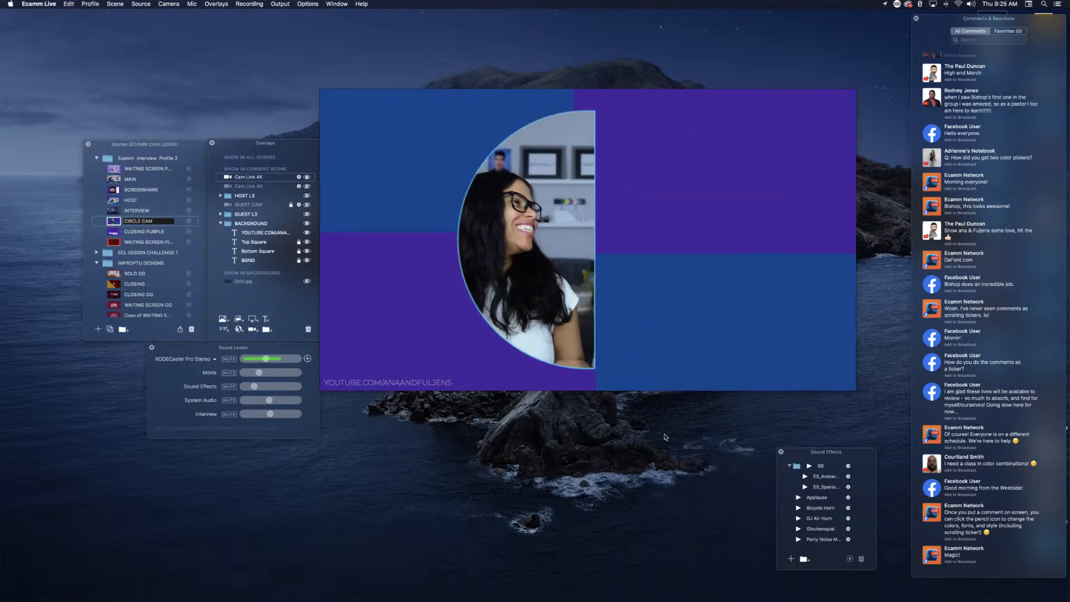
pyautogui.press('super+z')
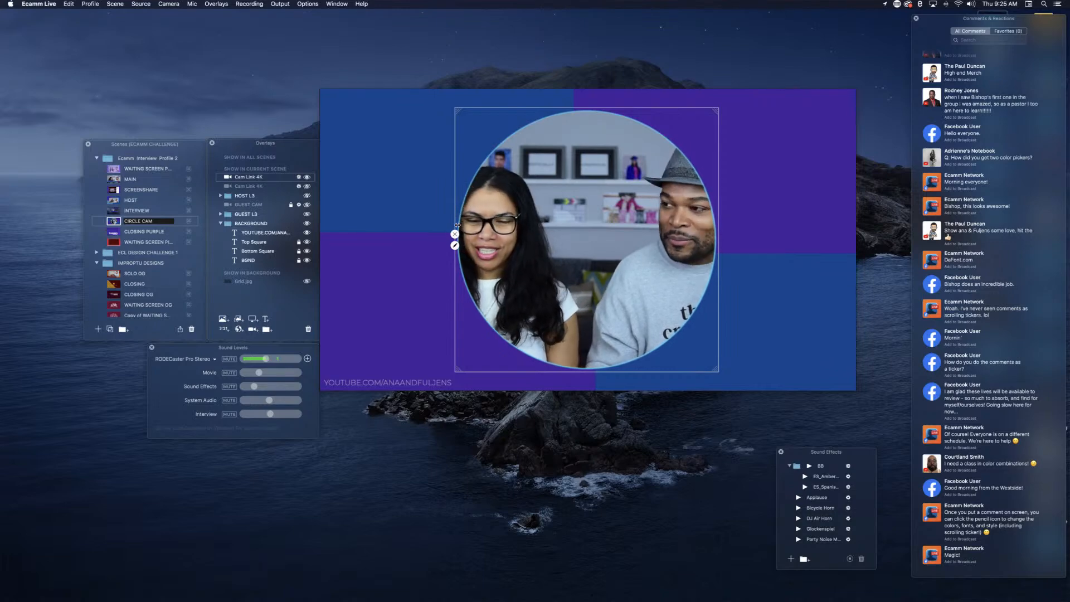
# Step: Crop the circular camera overlay to its right part and place it enlarged against the canvas's left edge
pyautogui.moveTo(528, 219)
pyautogui.mouseDown()
pyautogui.moveTo(589, 217)
pyautogui.moveTo(485, 240)
pyautogui.moveTo(373, 242)
pyautogui.mouseUp()
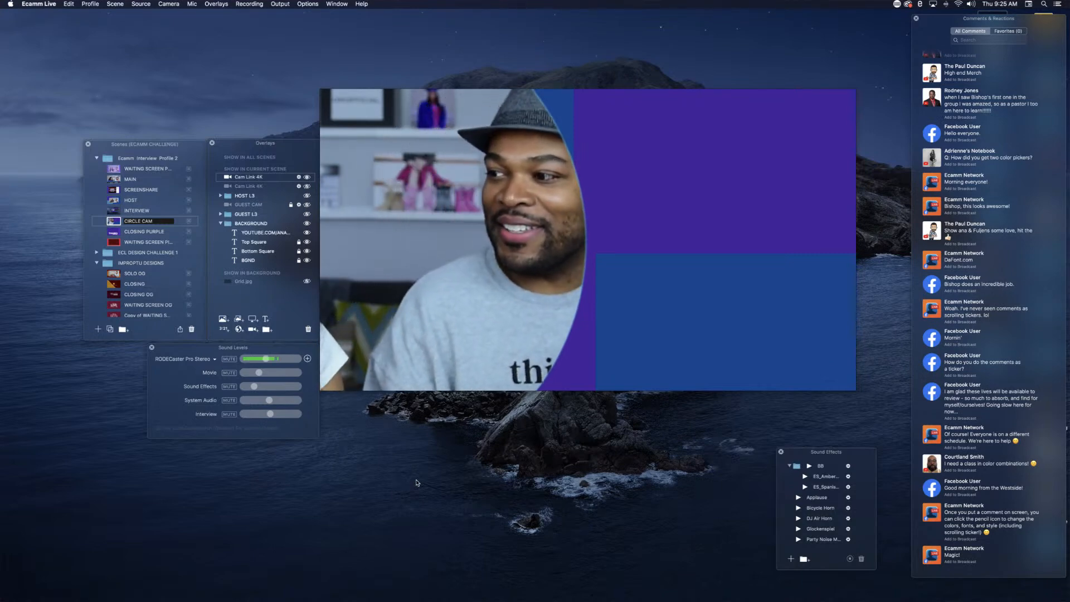
pyautogui.moveTo(550, 597)
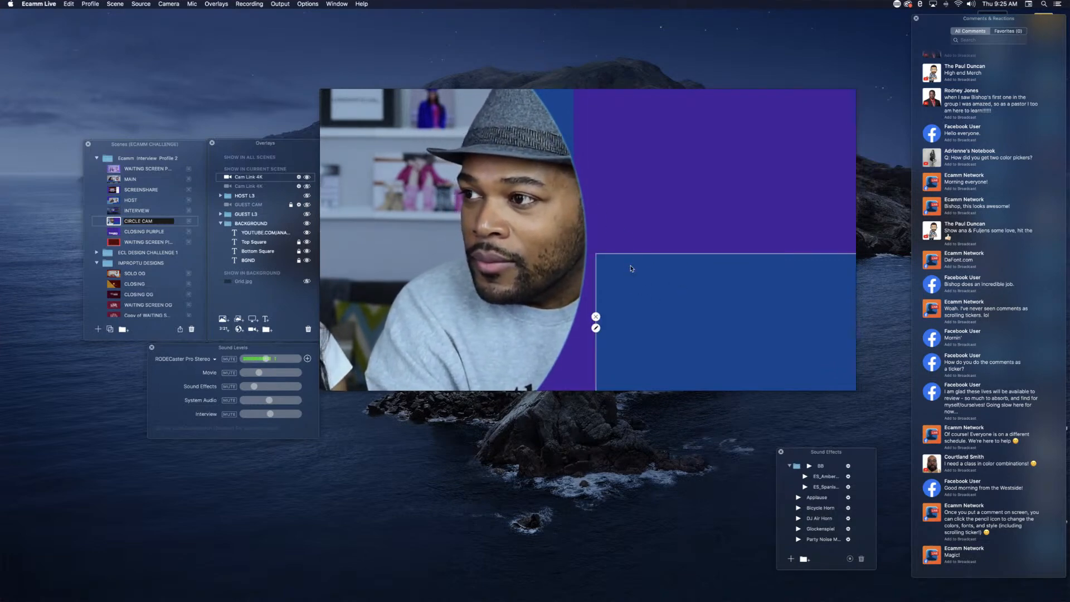
pyautogui.moveTo(630, 270)
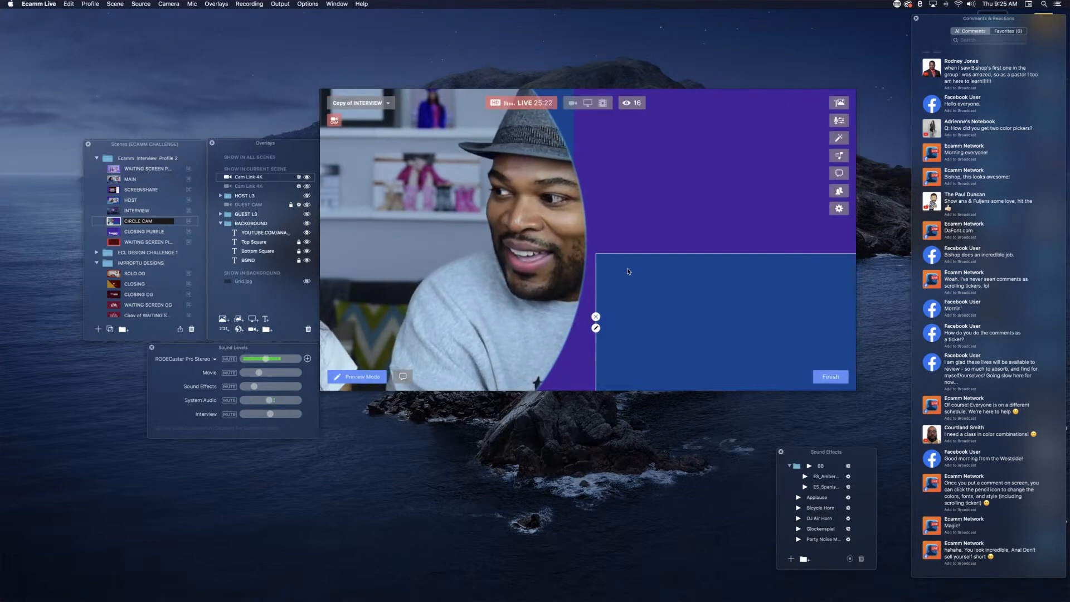
# Step: Open the camera effects for Cam Link 4K and switch Zoom & Pan on and back off
pyautogui.click(839, 138)
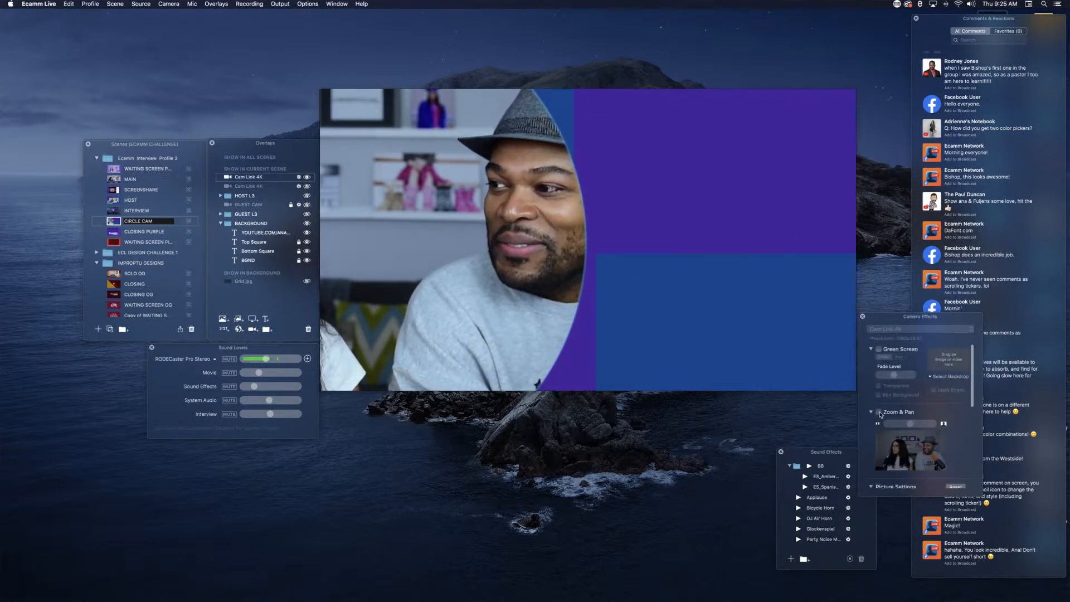
pyautogui.click(879, 414)
pyautogui.moveTo(911, 425); pyautogui.dragTo(911, 425)
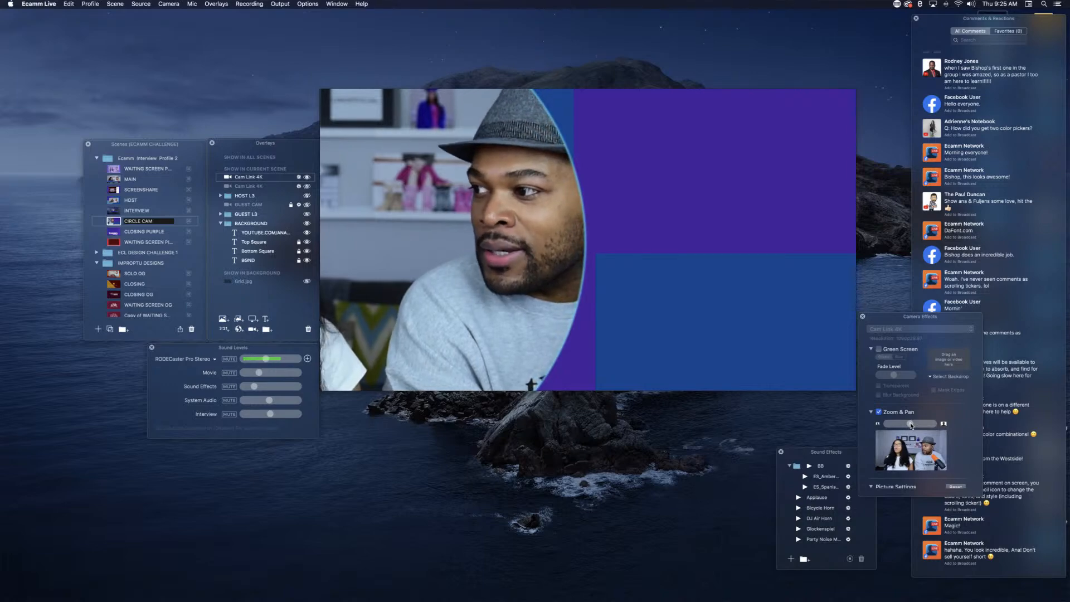
pyautogui.scroll(-1, 908, 425)
pyautogui.click(880, 412)
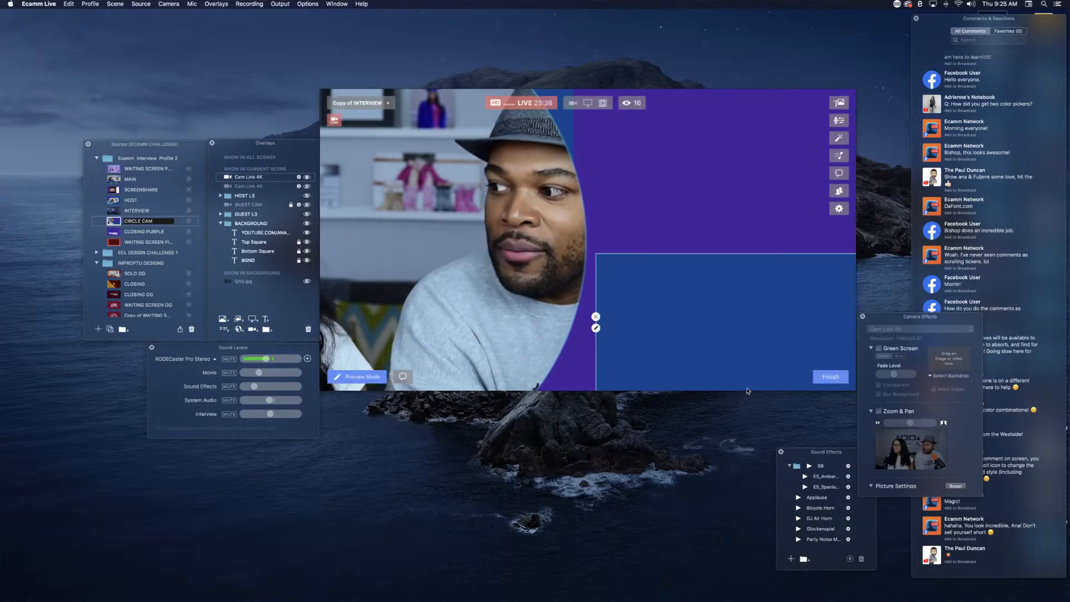
# Step: Reposition the cropped camera overlay further toward the canvas's left edge at a smaller size and close the camera effects
pyautogui.moveTo(487, 255); pyautogui.dragTo(430, 253)
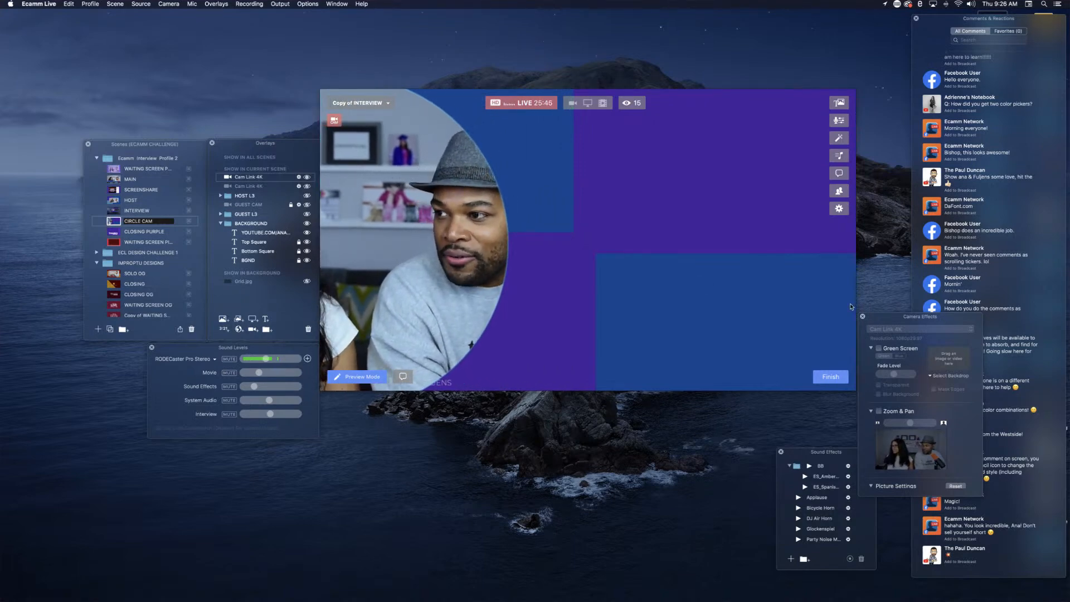
pyautogui.click(863, 317)
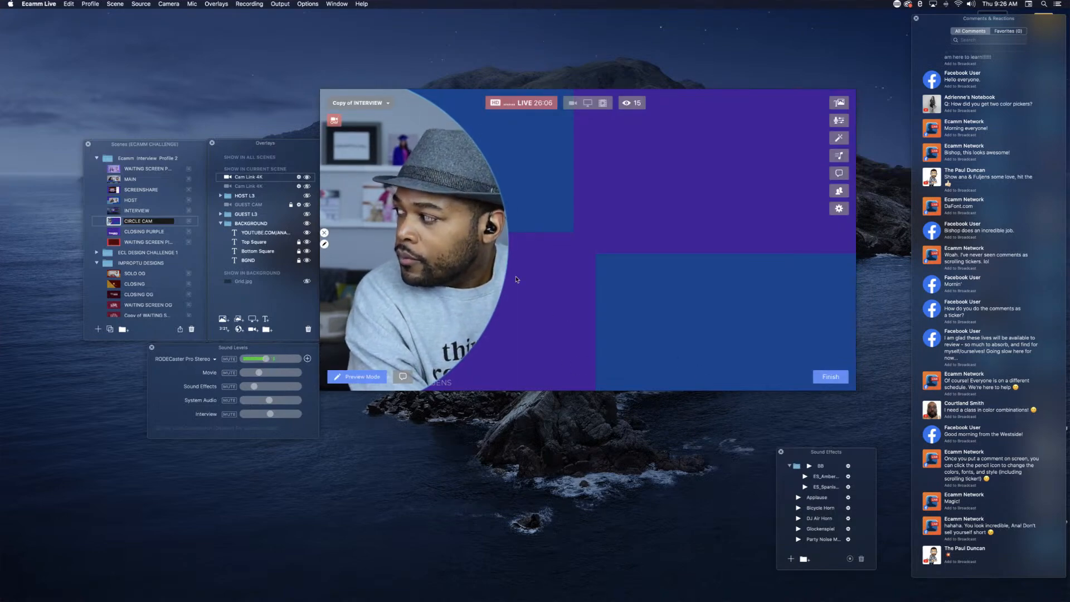
pyautogui.moveTo(518, 281); pyautogui.dragTo(460, 206)
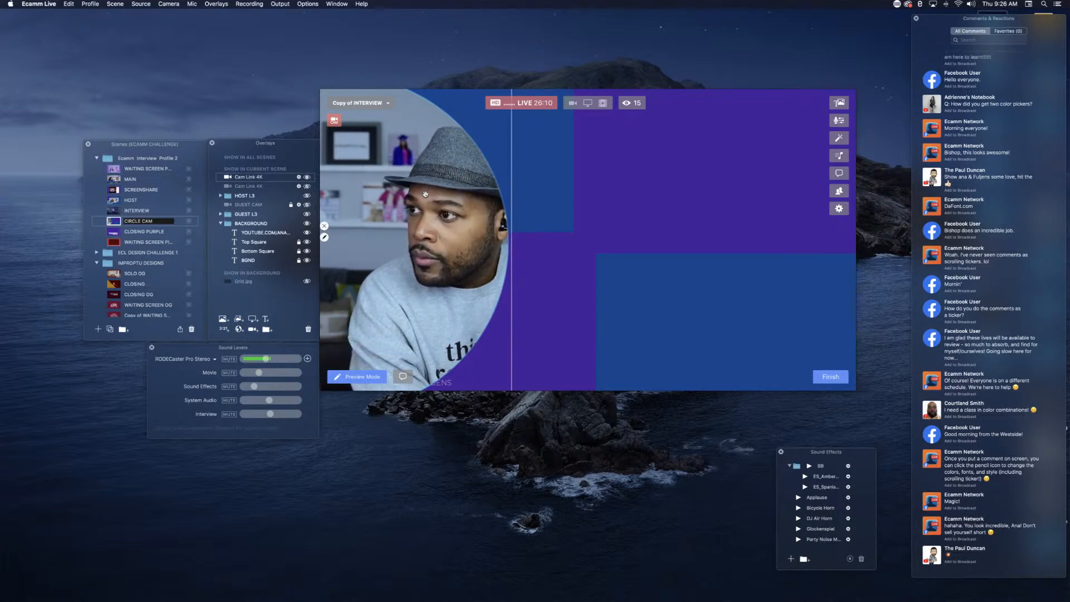
# Step: Duplicate the cropped camera overlay onto the canvas's right half and extend the copy's left edge to restore its full circle
pyautogui.moveTo(426, 194); pyautogui.dragTo(706, 204)
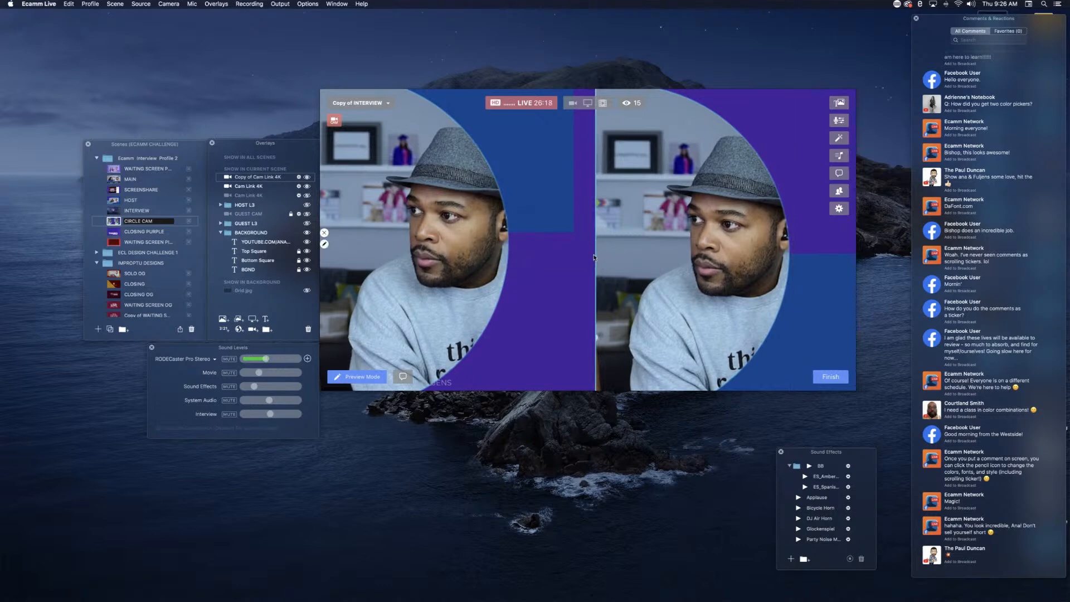
pyautogui.moveTo(596, 253)
pyautogui.mouseDown()
pyautogui.moveTo(578, 251)
pyautogui.moveTo(604, 250)
pyautogui.mouseUp()
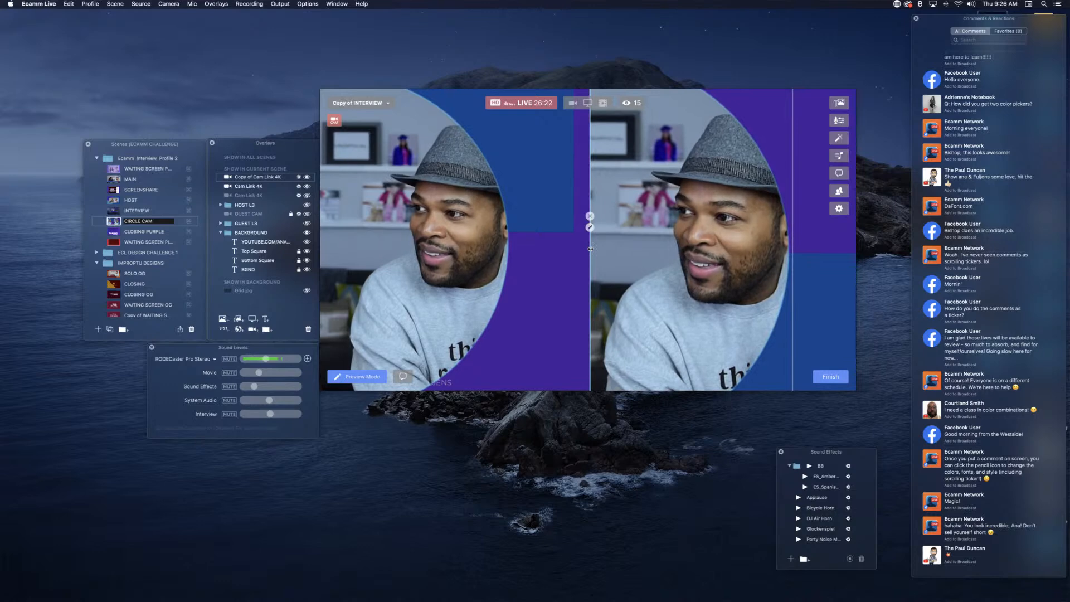
pyautogui.moveTo(590, 249); pyautogui.dragTo(483, 221)
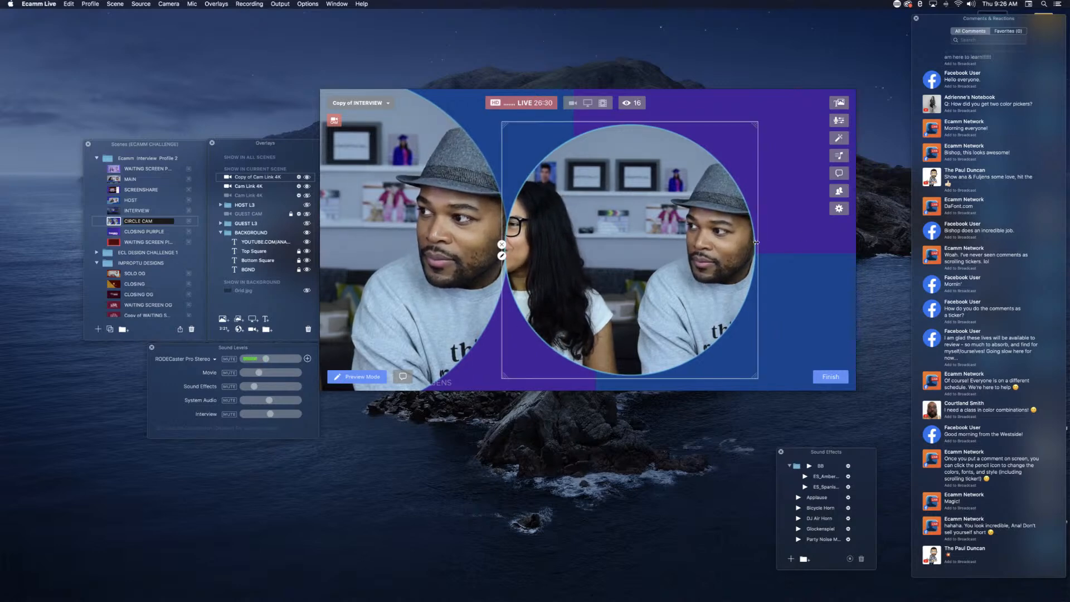
# Step: Crop the circular copy to its left half, duplicate it against the canvas's right edge and hide the middle copy
pyautogui.moveTo(718, 241); pyautogui.dragTo(814, 249)
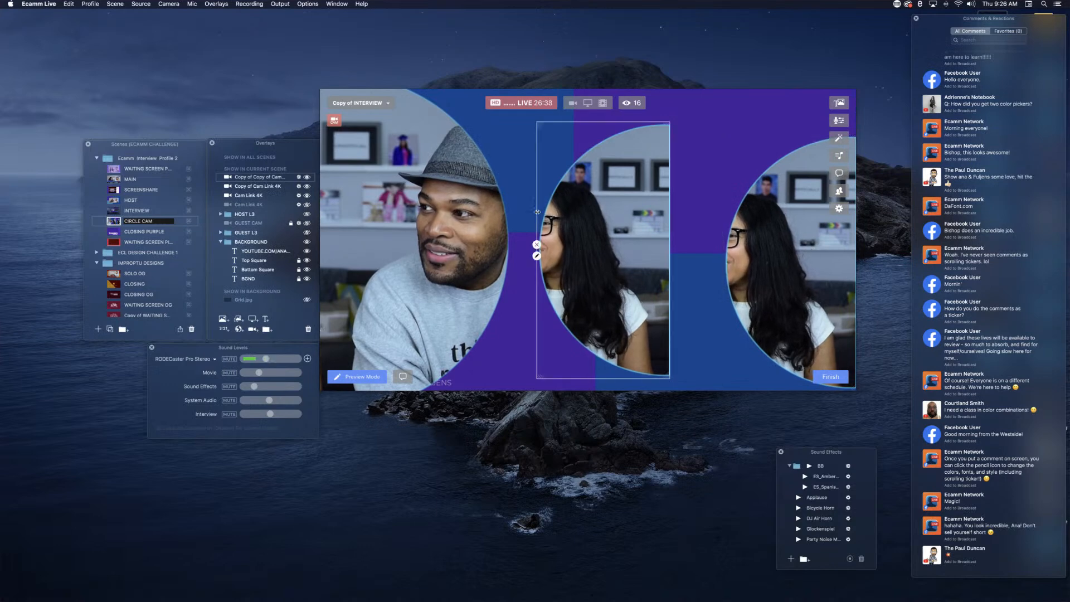
pyautogui.click(540, 248)
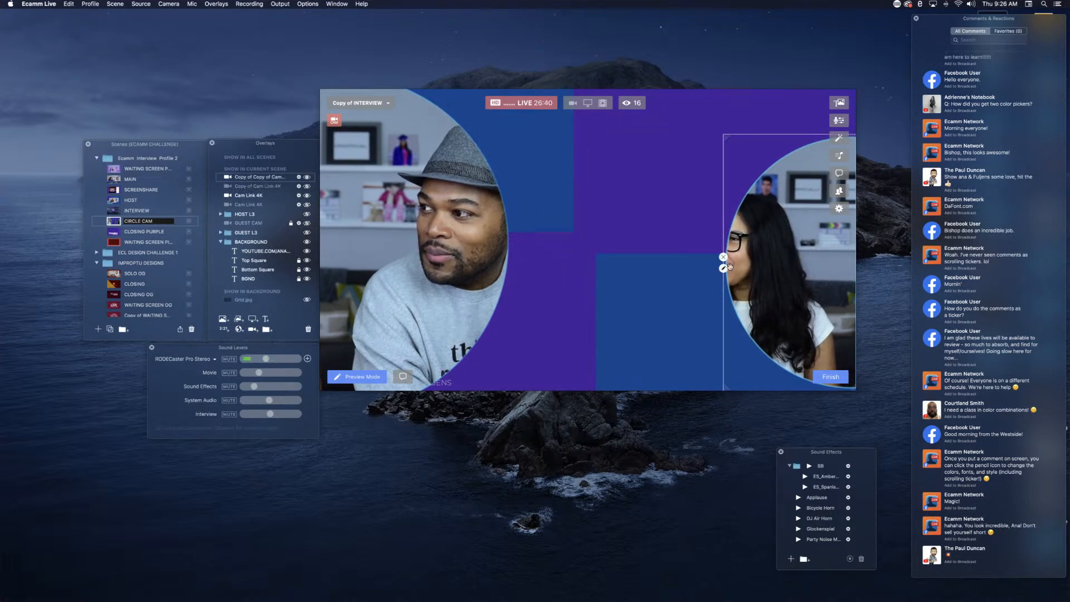
# Step: Enlarge the remaining half-circle copy in the canvas's lower-right corner, adjust its position and hide it
pyautogui.scroll(5, 734, 250)
pyautogui.moveTo(734, 250); pyautogui.dragTo(765, 302)
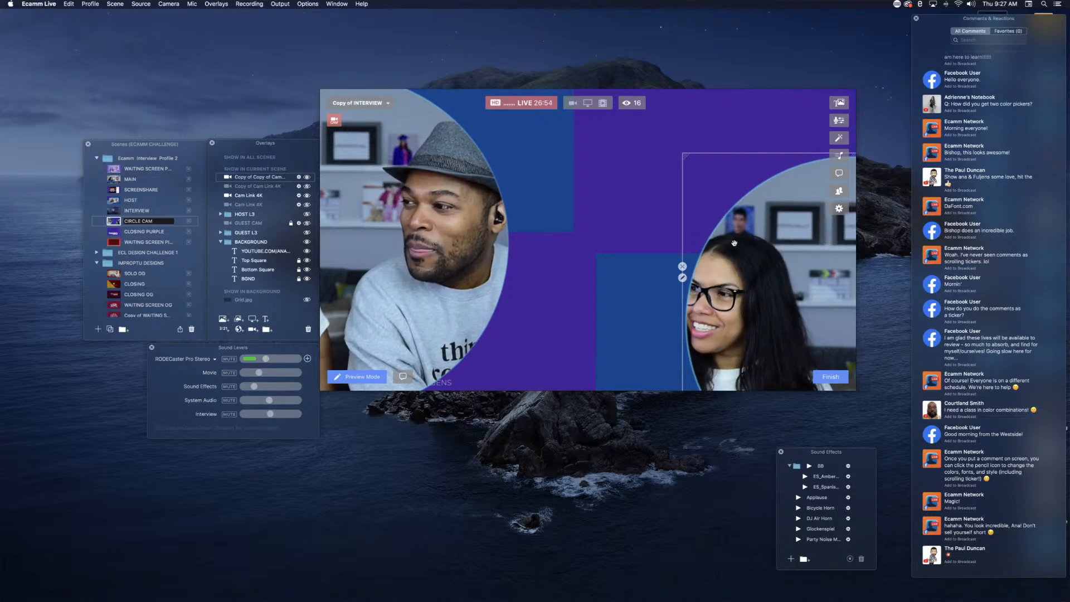
pyautogui.moveTo(753, 255)
pyautogui.mouseDown()
pyautogui.moveTo(759, 265)
pyautogui.moveTo(765, 256)
pyautogui.mouseUp()
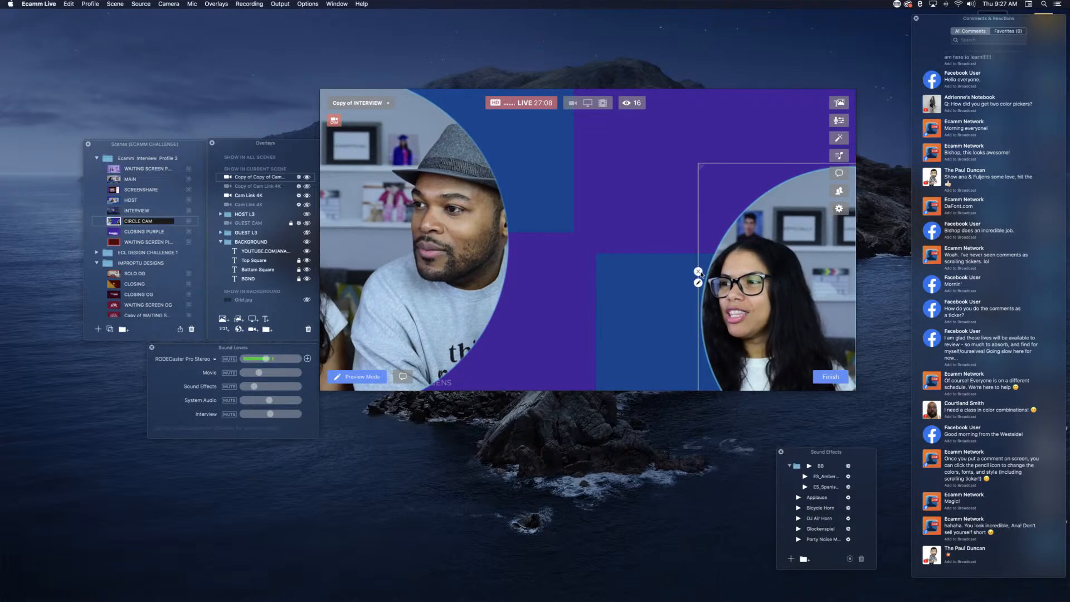
pyautogui.click(698, 272)
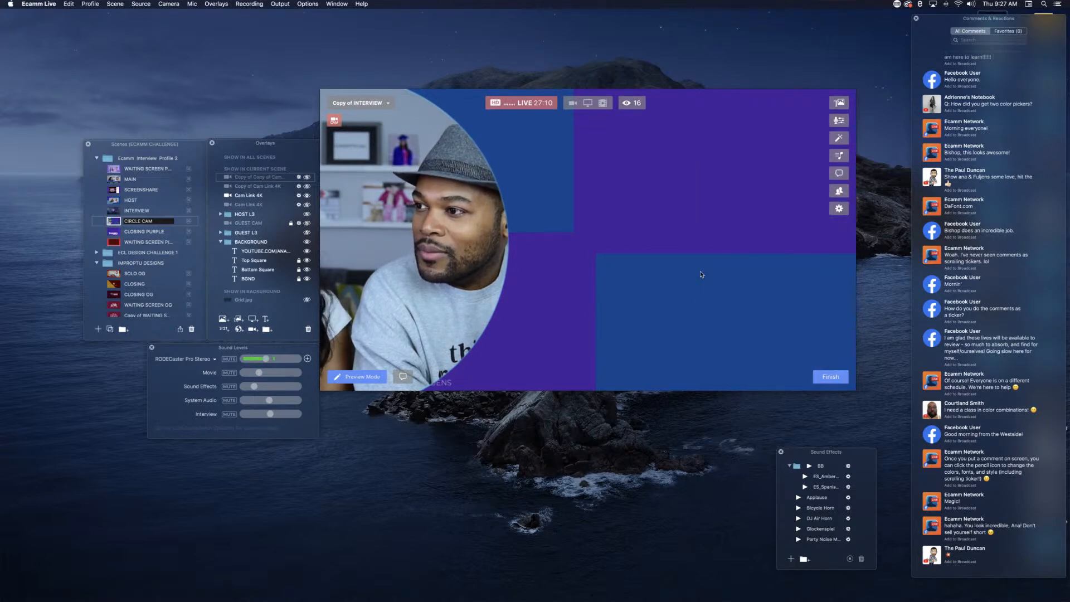
# Step: Switch to the HOST scene, add a new scene and place it directly above the MAIN scene
pyautogui.moveTo(583, 239)
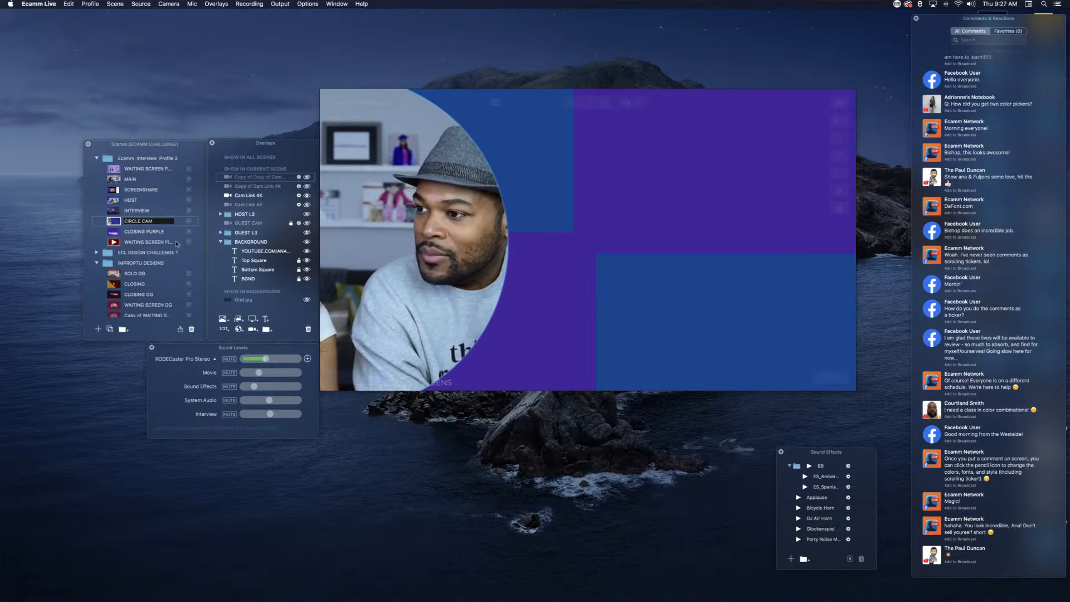
pyautogui.moveTo(761, 294)
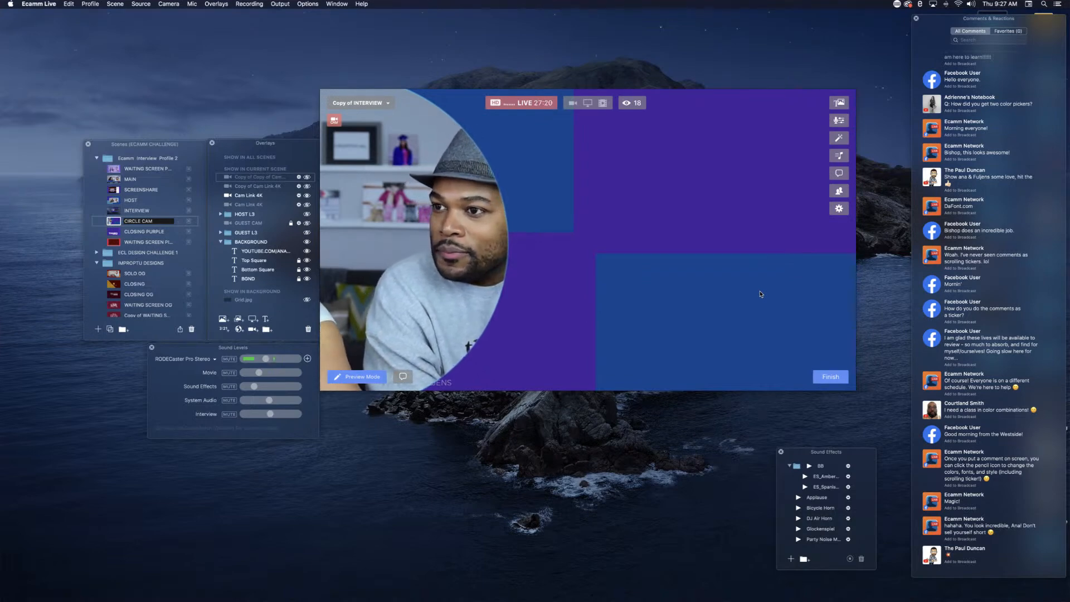
pyautogui.press('super+4')
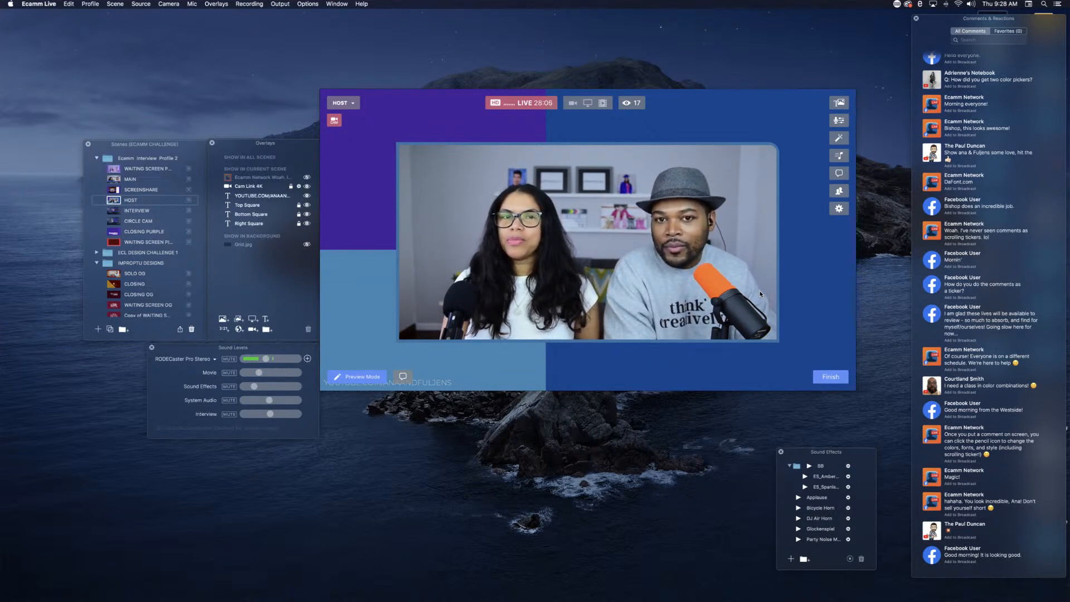
pyautogui.click(98, 330)
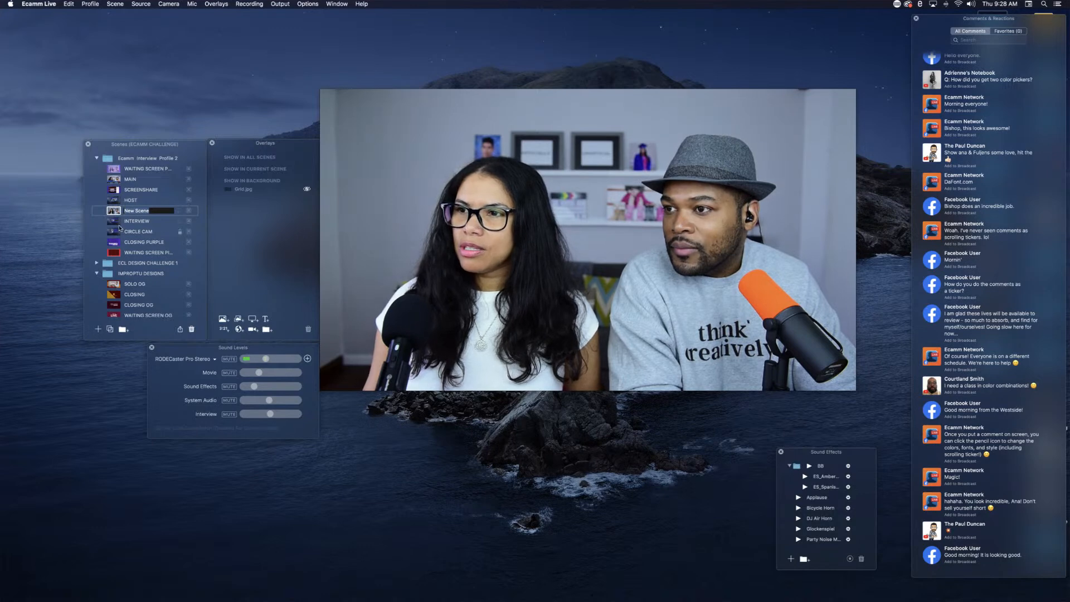
pyautogui.moveTo(128, 212); pyautogui.dragTo(122, 183)
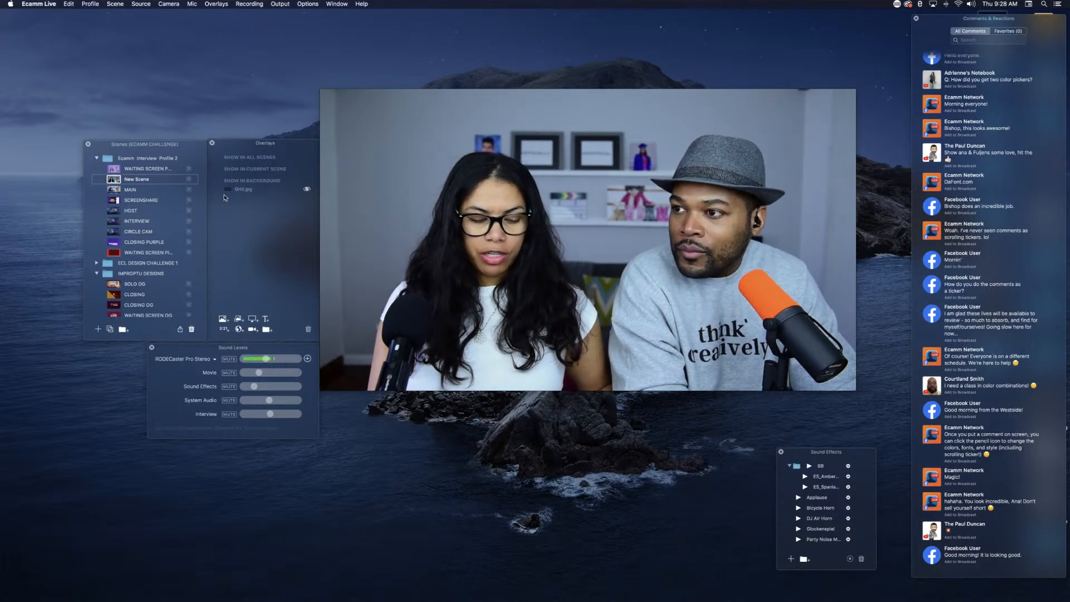
# Step: Show the Grid.jpg background overlay over a blank source in the new scene and return to the HOST scene
pyautogui.press('super+b')
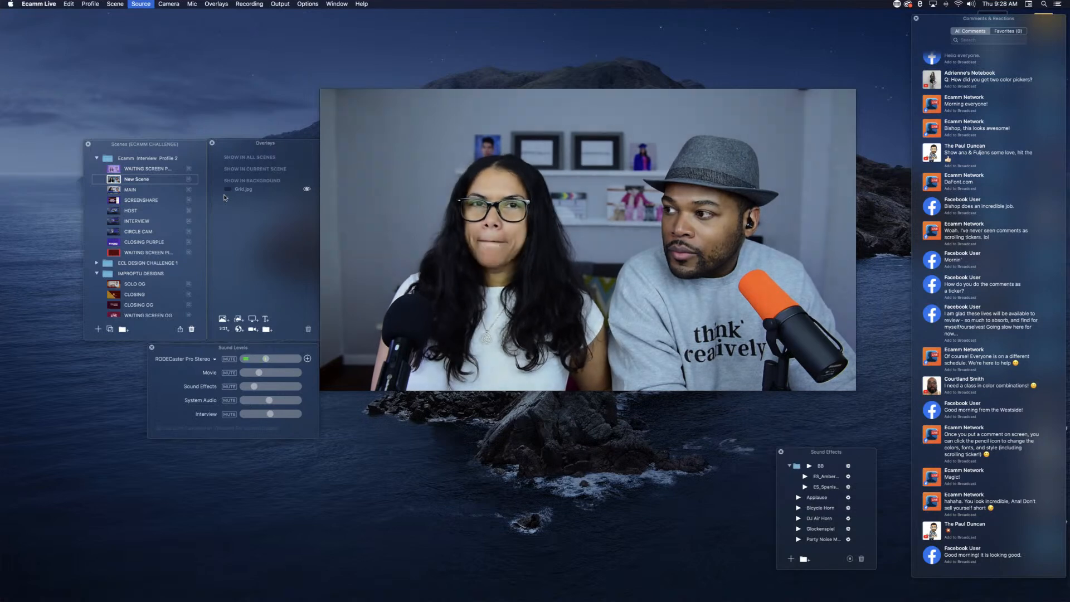
pyautogui.click(307, 189)
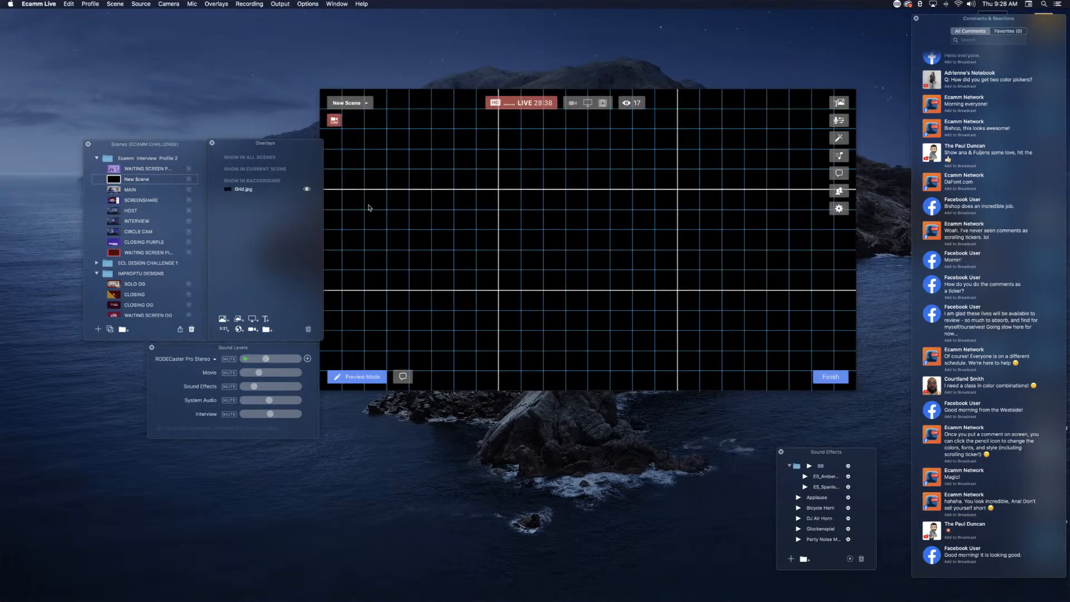
pyautogui.press('super+5')
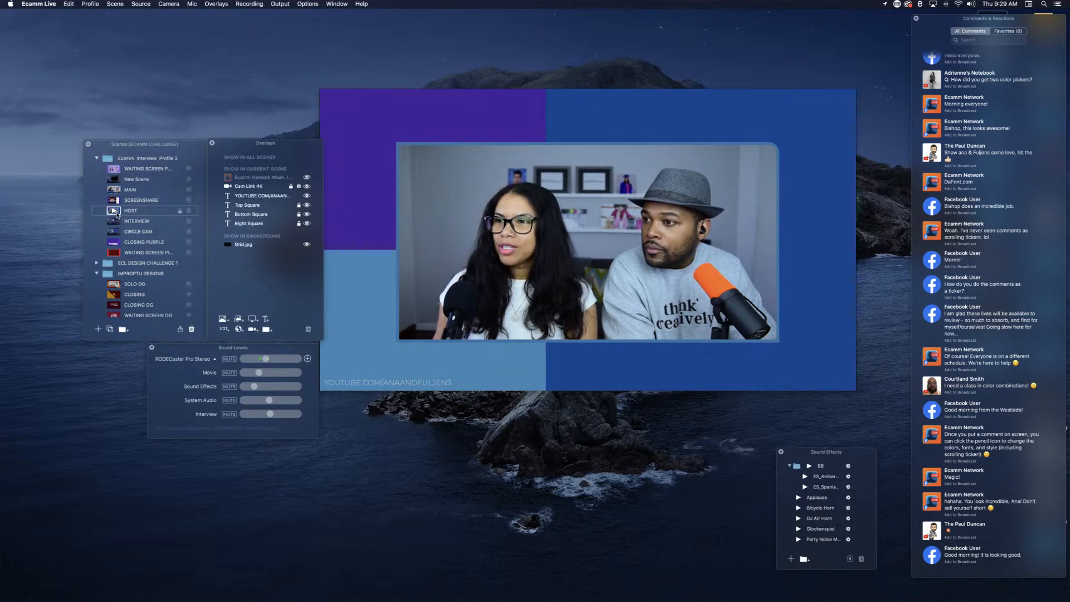
# Step: Switch to the new grid scene above MAIN and rename it PANEL
pyautogui.scroll(-1, 116, 234)
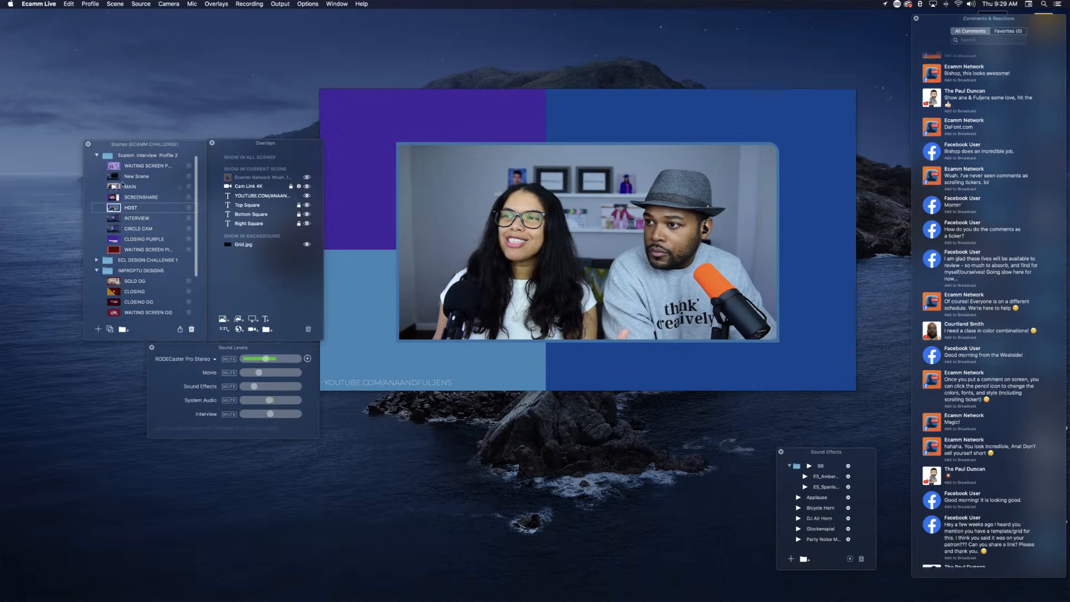
pyautogui.click(142, 177)
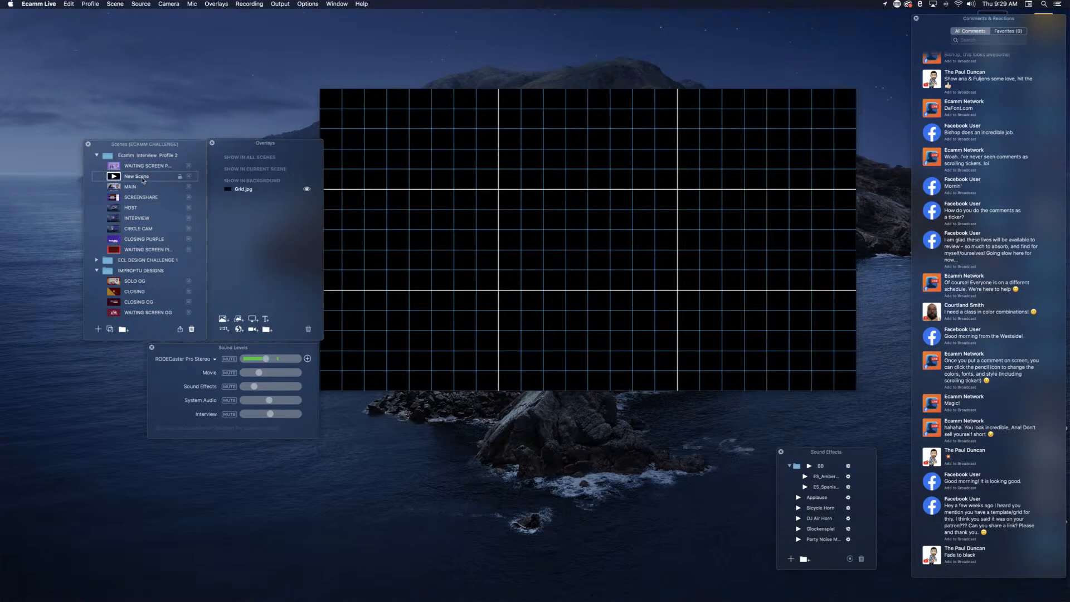
pyautogui.scroll(-1, 142, 181)
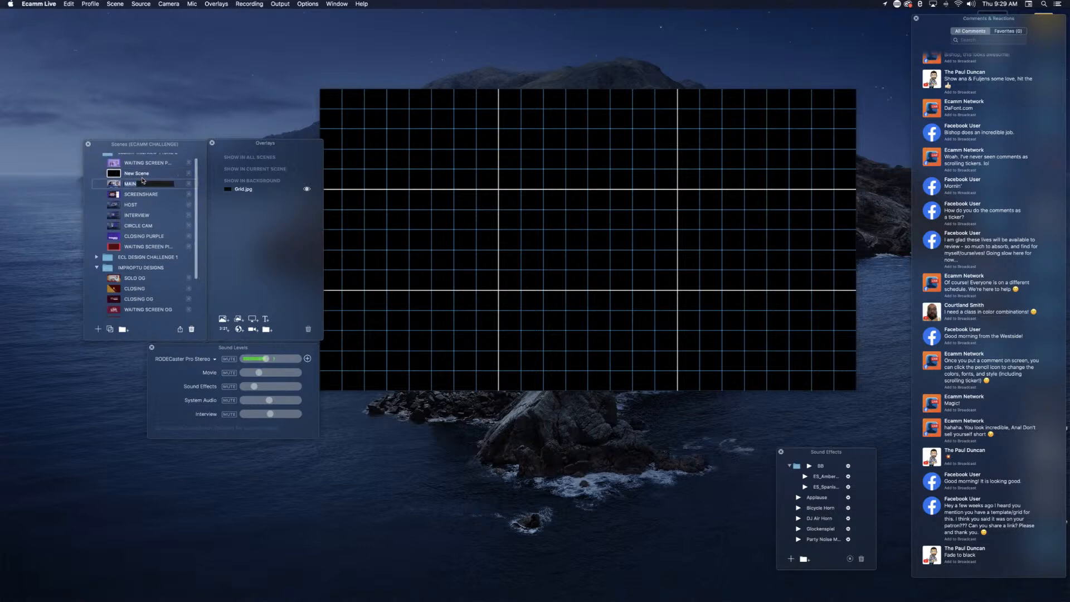
pyautogui.doubleClick(144, 174)
pyautogui.write('PANEL')
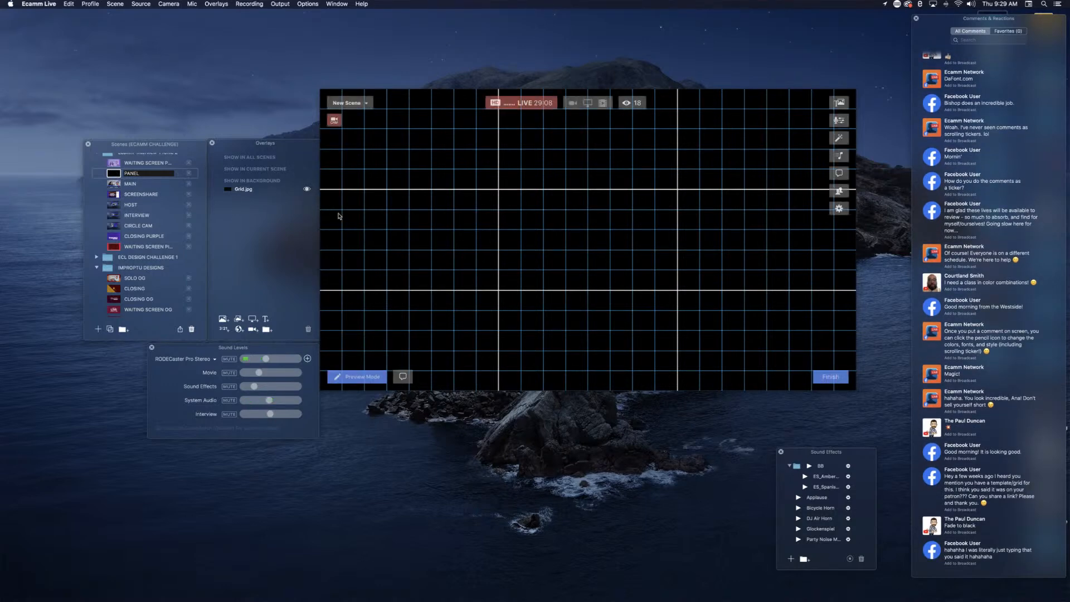
pyautogui.press('Return')
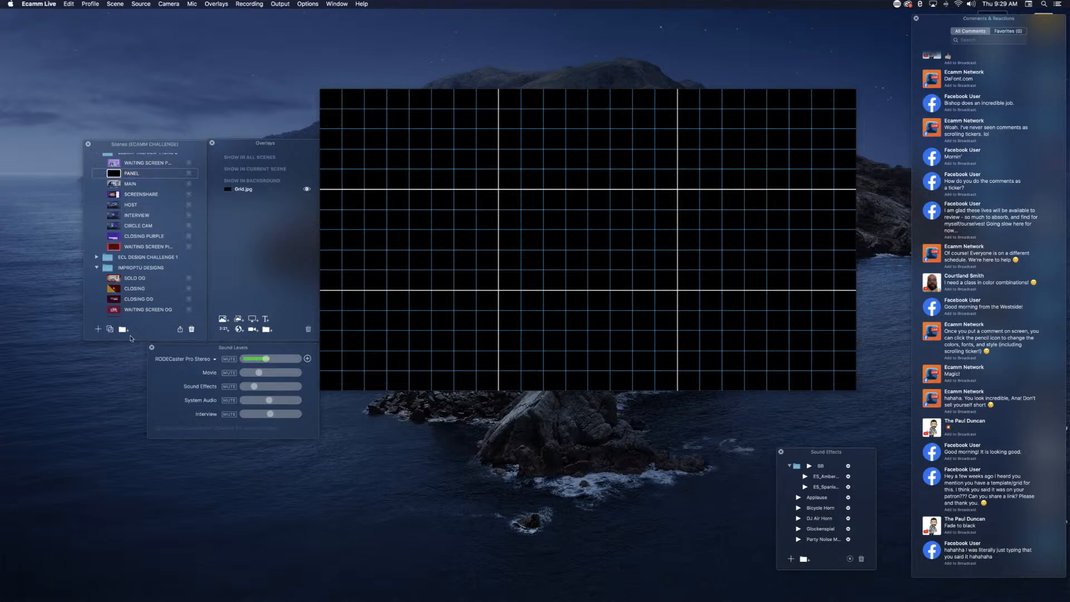
# Step: Add a Cam Link 4K camera overlay in the canvas centre and duplicate it into the left and right thirds of the middle row
pyautogui.click(255, 331)
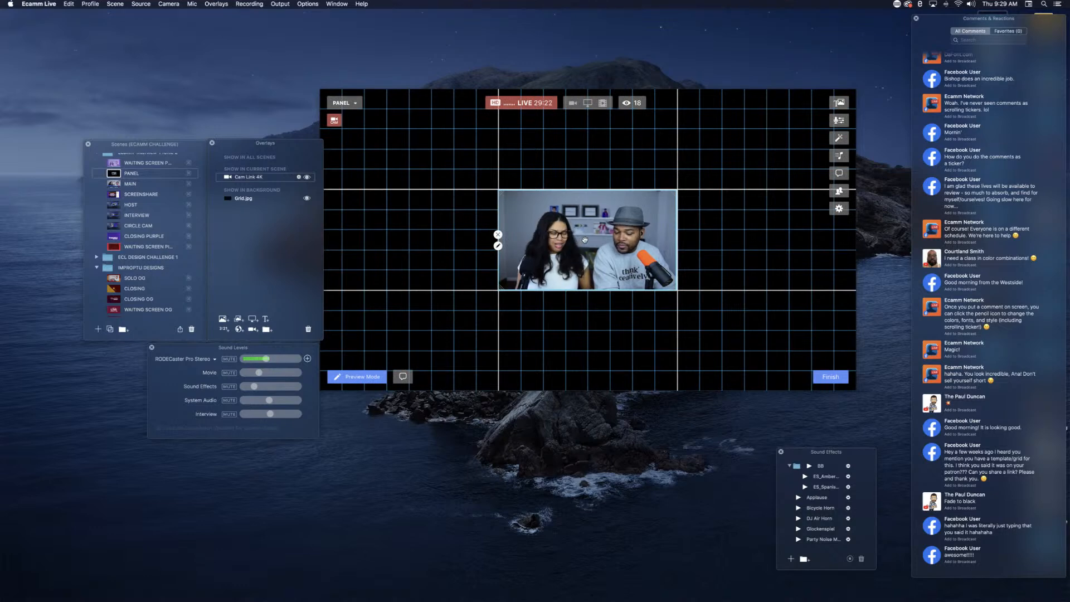
pyautogui.moveTo(585, 240); pyautogui.dragTo(405, 239)
pyautogui.moveTo(602, 240); pyautogui.dragTo(781, 240)
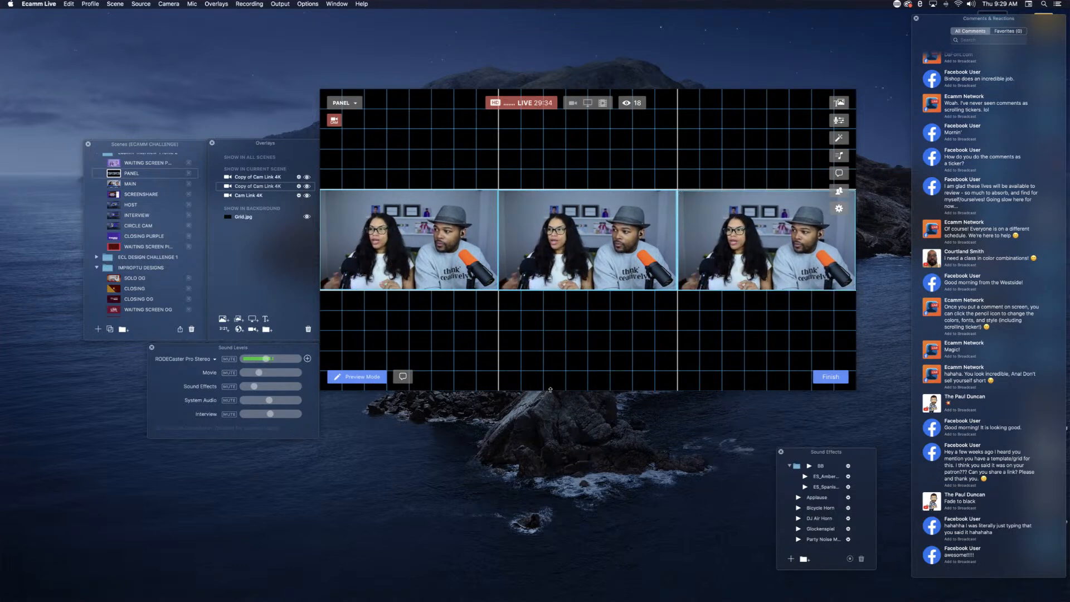
# Step: Rearrange the three camera overlays on the grid: two stacked in the left half and one in the upper right
pyautogui.click(426, 241)
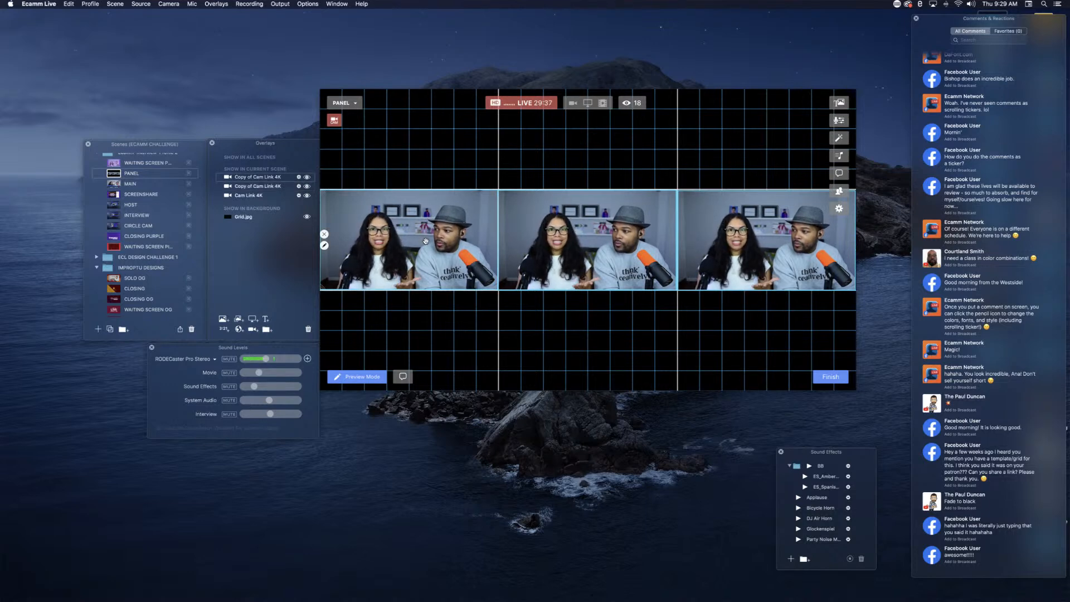
pyautogui.moveTo(426, 240); pyautogui.dragTo(469, 161)
pyautogui.moveTo(585, 266); pyautogui.dragTo(449, 309)
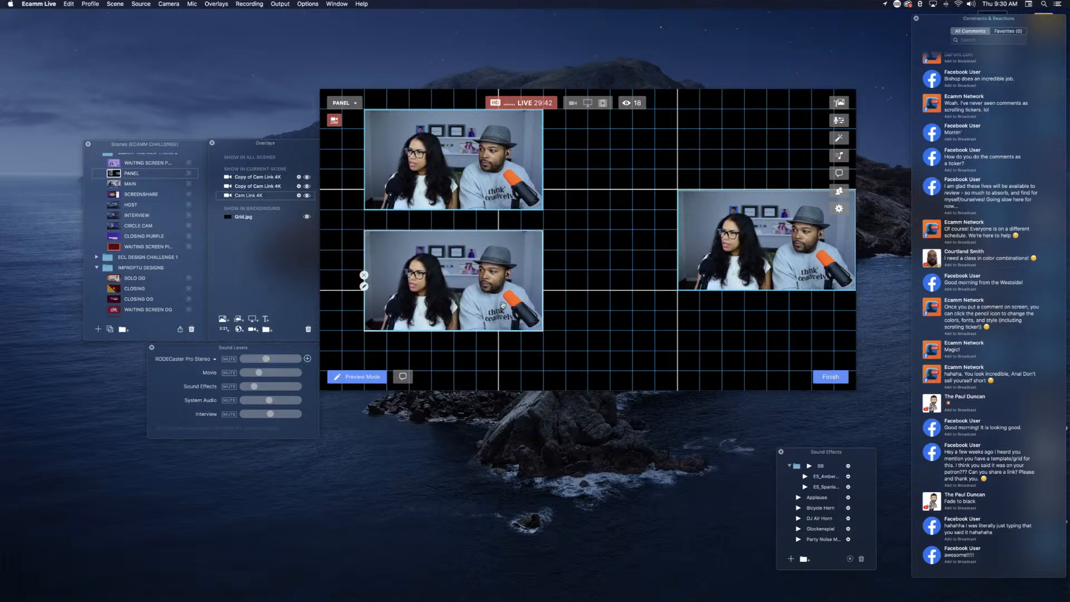
pyautogui.moveTo(769, 261); pyautogui.dragTo(723, 182)
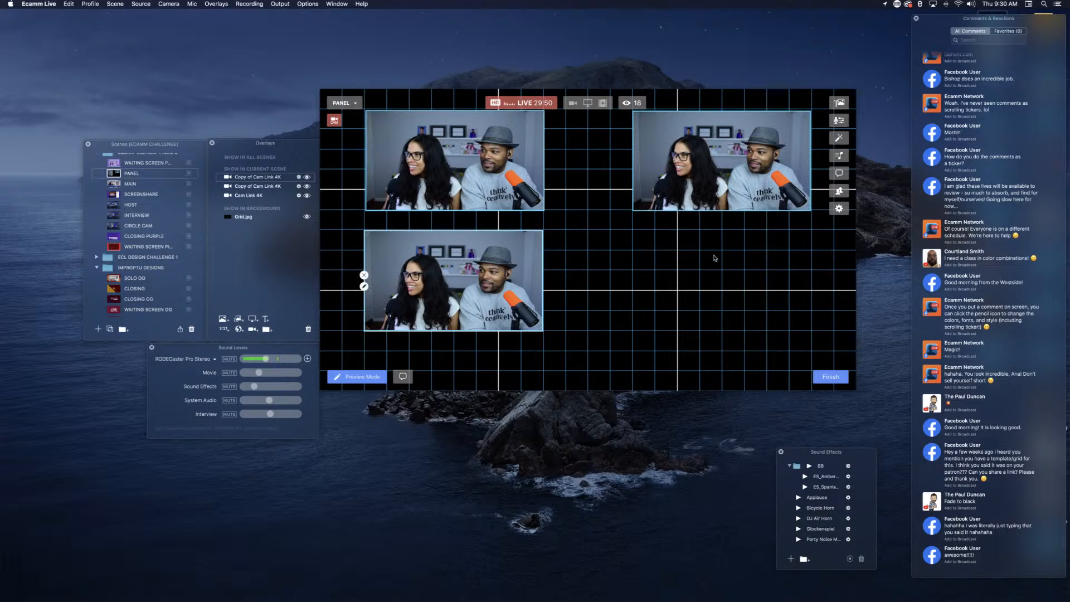
# Step: Enlarge the two stacked camera overlays in the left column to about ten grid columns wide, leaving a narrow gap between them
pyautogui.moveTo(542, 210); pyautogui.dragTo(587, 235)
pyautogui.moveTo(485, 273); pyautogui.dragTo(484, 292)
pyautogui.moveTo(545, 345); pyautogui.dragTo(583, 362)
pyautogui.click(693, 180)
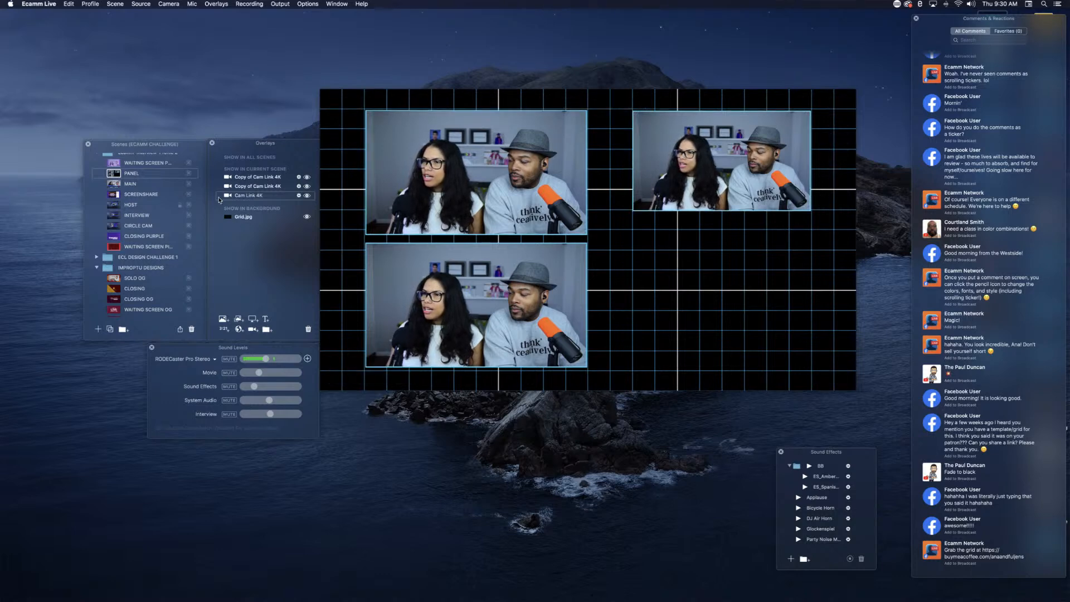
pyautogui.click(308, 329)
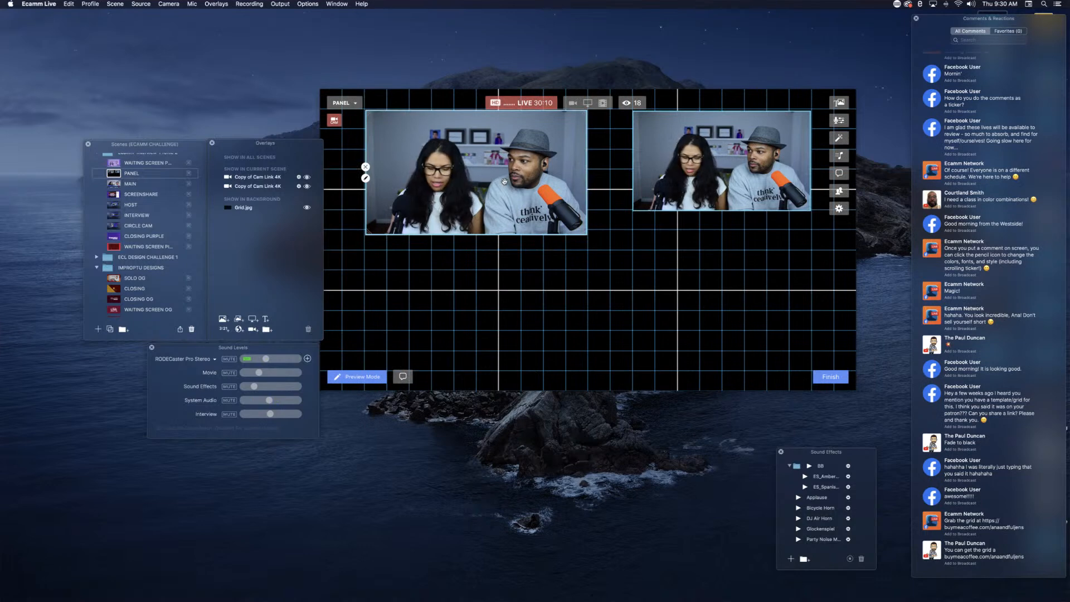
pyautogui.press('super+z')
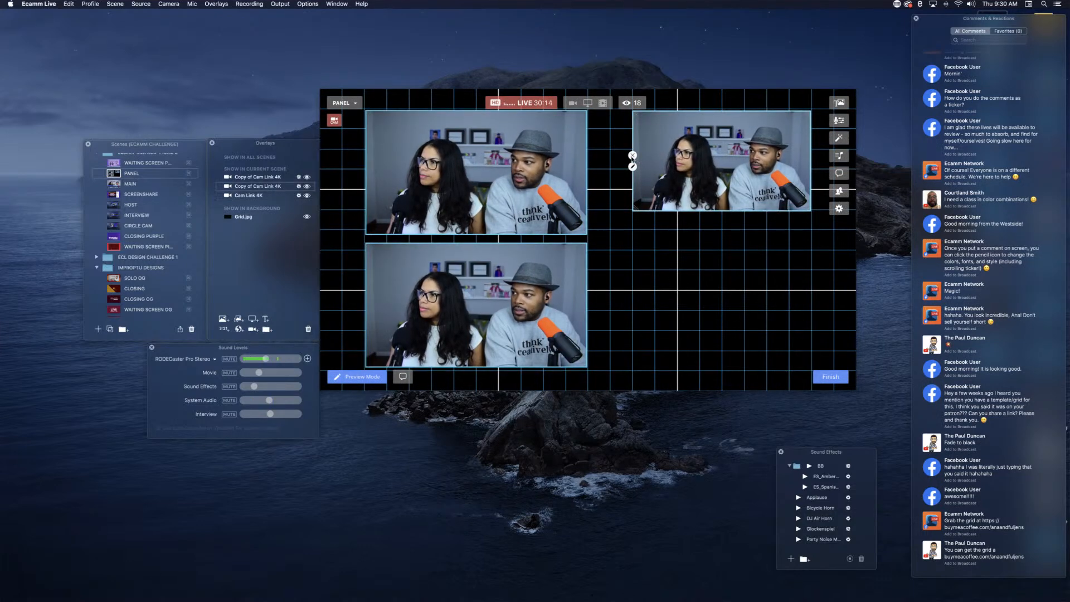
# Step: Remove the small upper-right camera overlay and duplicate the two enlarged overlays into the right column to form a two-by-two panel
pyautogui.click(633, 155)
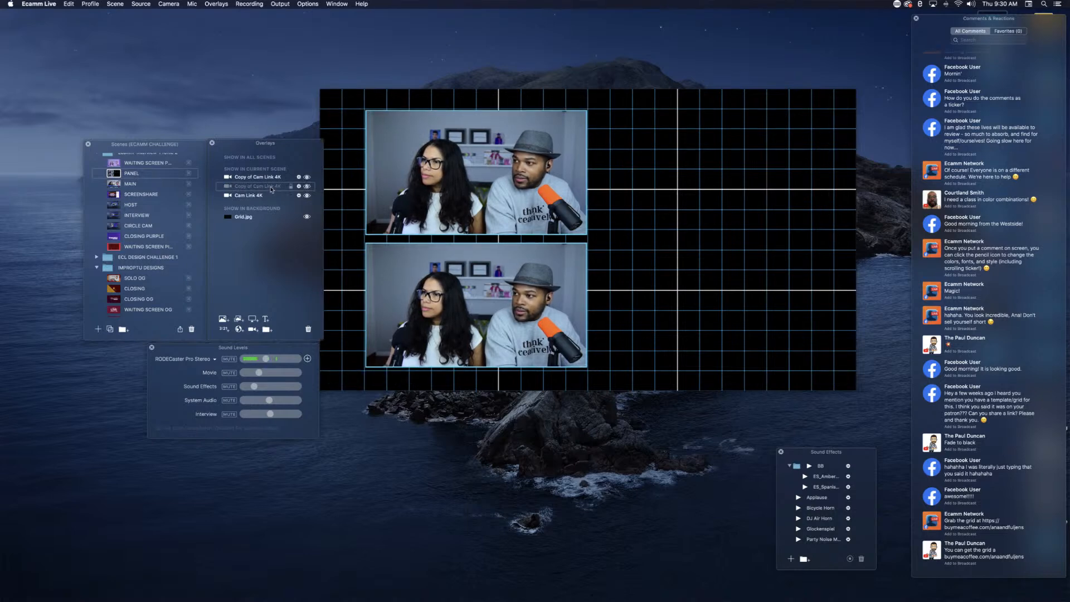
pyautogui.moveTo(474, 170); pyautogui.dragTo(711, 169)
pyautogui.moveTo(518, 309); pyautogui.dragTo(755, 311)
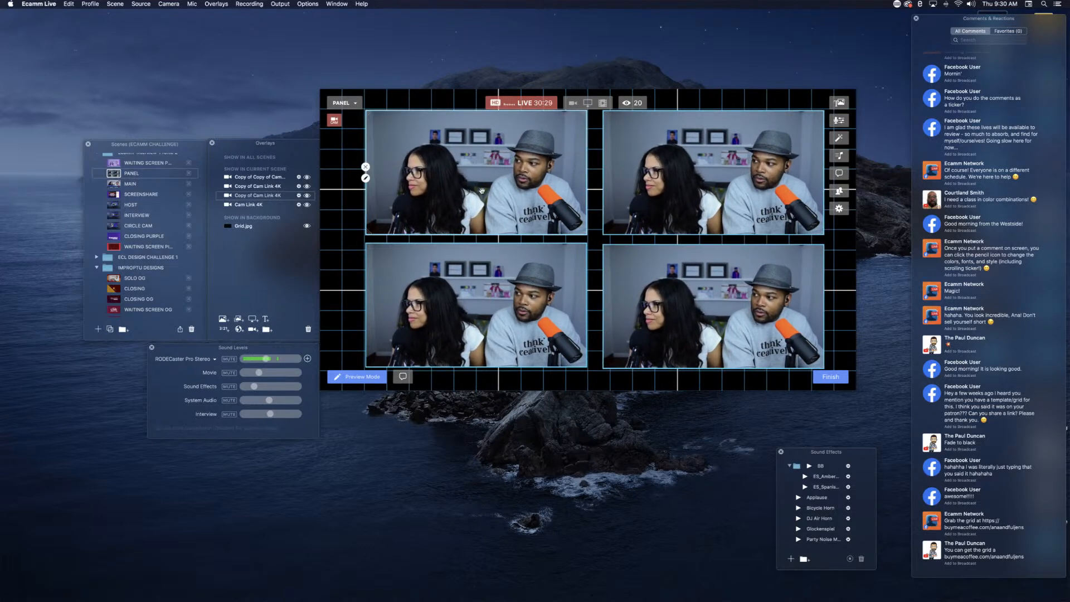
# Step: Nudge the two right-column camera overlays slightly to the right
pyautogui.click(644, 199)
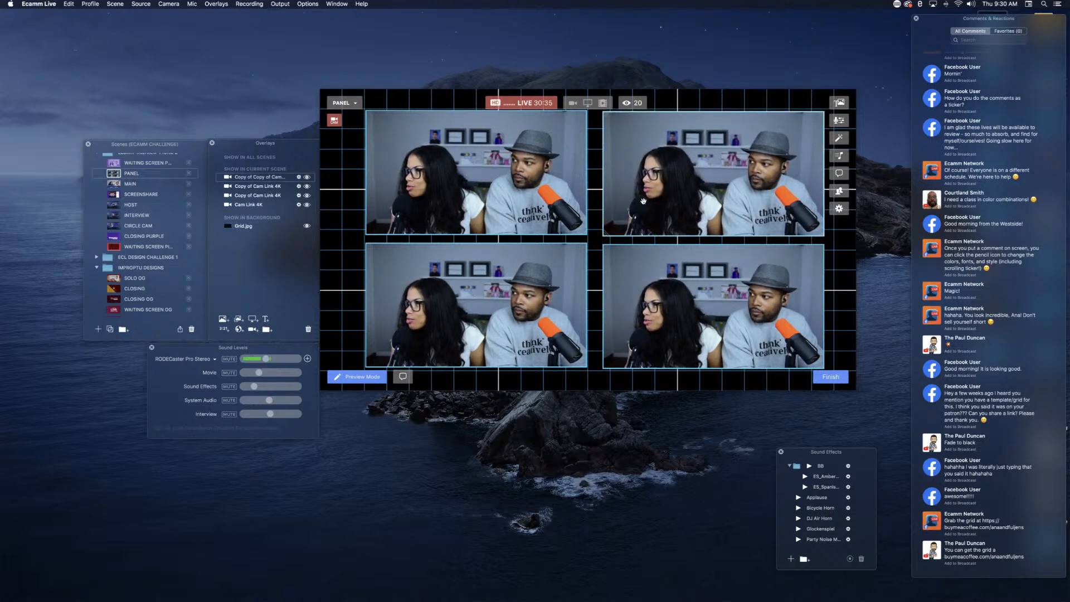
pyautogui.moveTo(723, 348)
pyautogui.click(662, 310)
pyautogui.moveTo(422, 336)
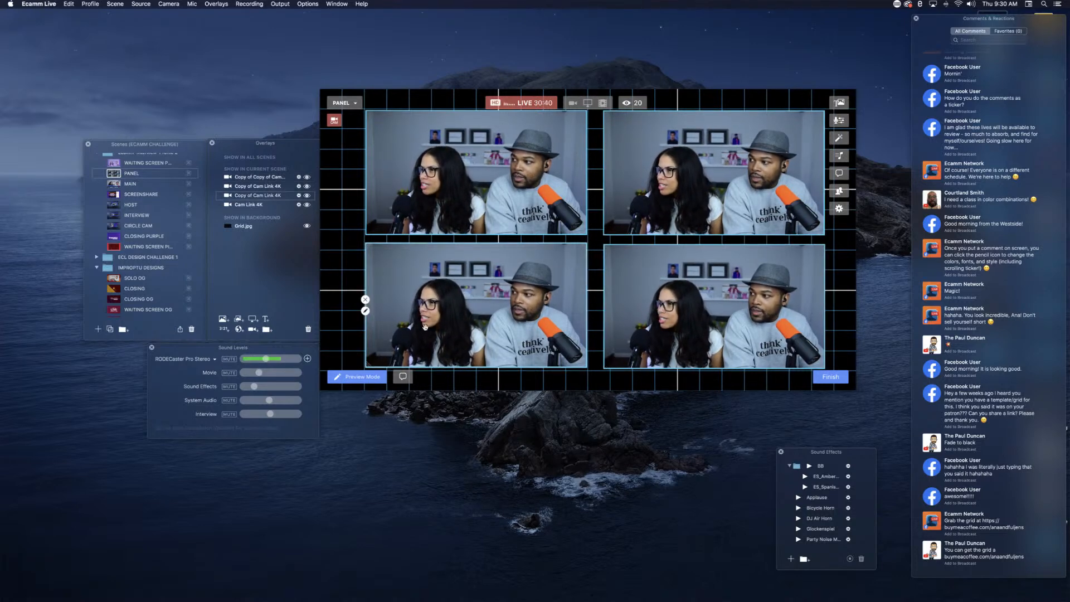
# Step: Nudge the lower-left and lower-right camera overlays down slightly to widen the gap between the rows
pyautogui.click(510, 302)
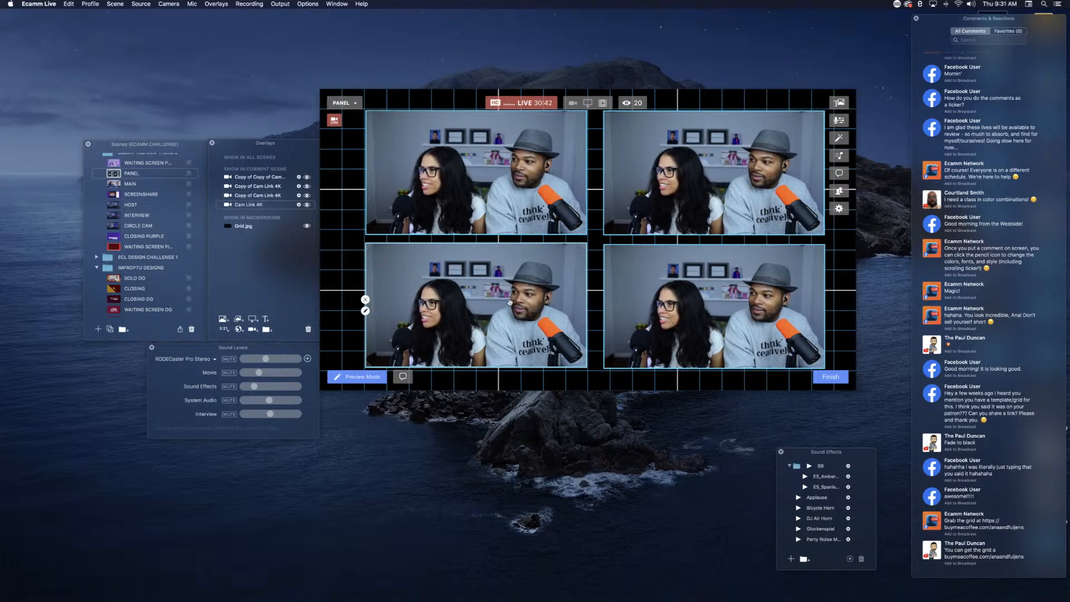
pyautogui.press('Down')
pyautogui.press('Down')
pyautogui.press('Down')
pyautogui.press('Down')
pyautogui.press('Down')
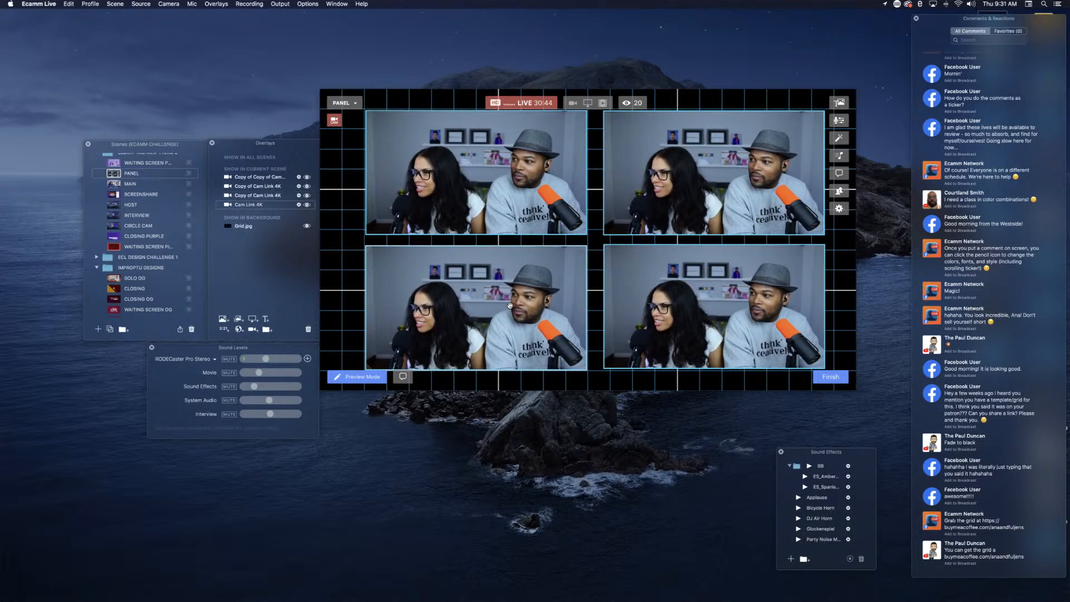
pyautogui.click(685, 345)
pyautogui.press('Down')
pyautogui.press('Down')
pyautogui.press('Down')
pyautogui.press('Down')
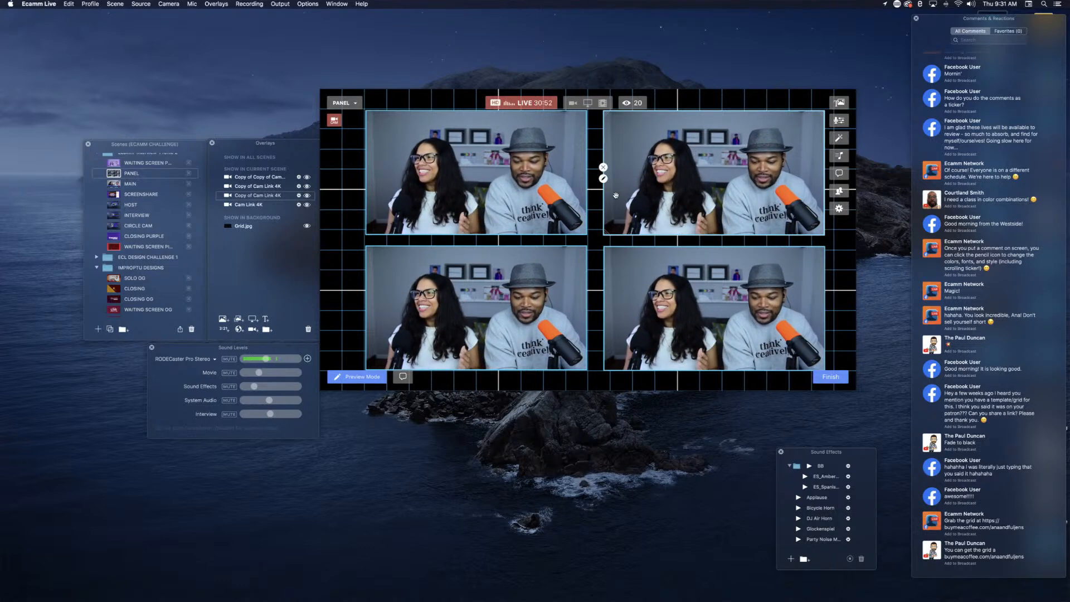
# Step: Shift both right-column camera overlays farther right to widen the gap between the columns
pyautogui.moveTo(616, 195); pyautogui.dragTo(633, 191)
pyautogui.moveTo(626, 301); pyautogui.dragTo(633, 305)
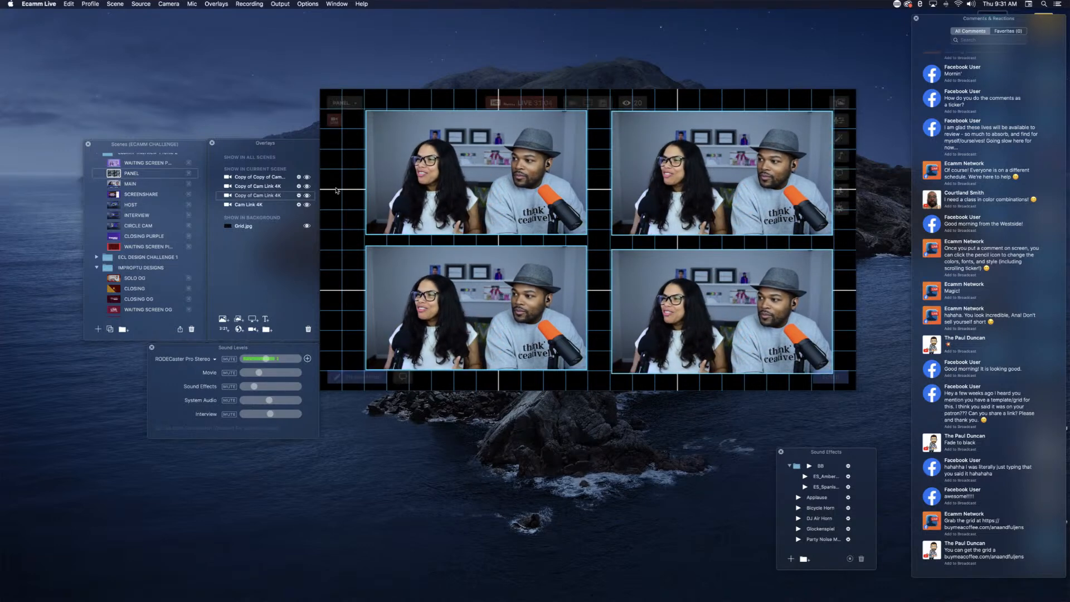
# Step: Increase the corner radius of the upper-left camera overlay to round its corners
pyautogui.click(365, 178)
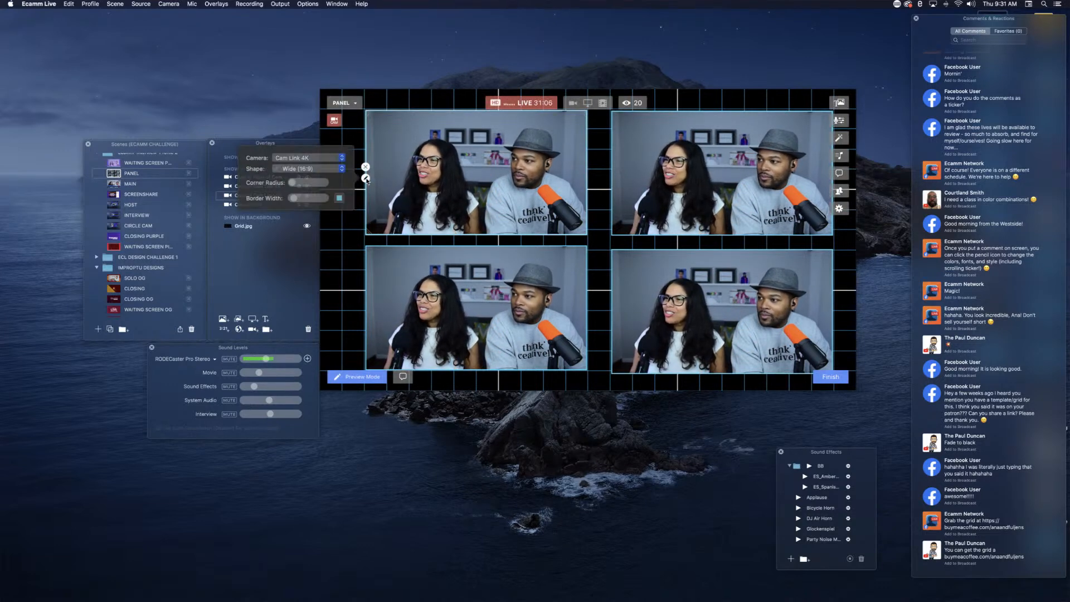
pyautogui.click(295, 183)
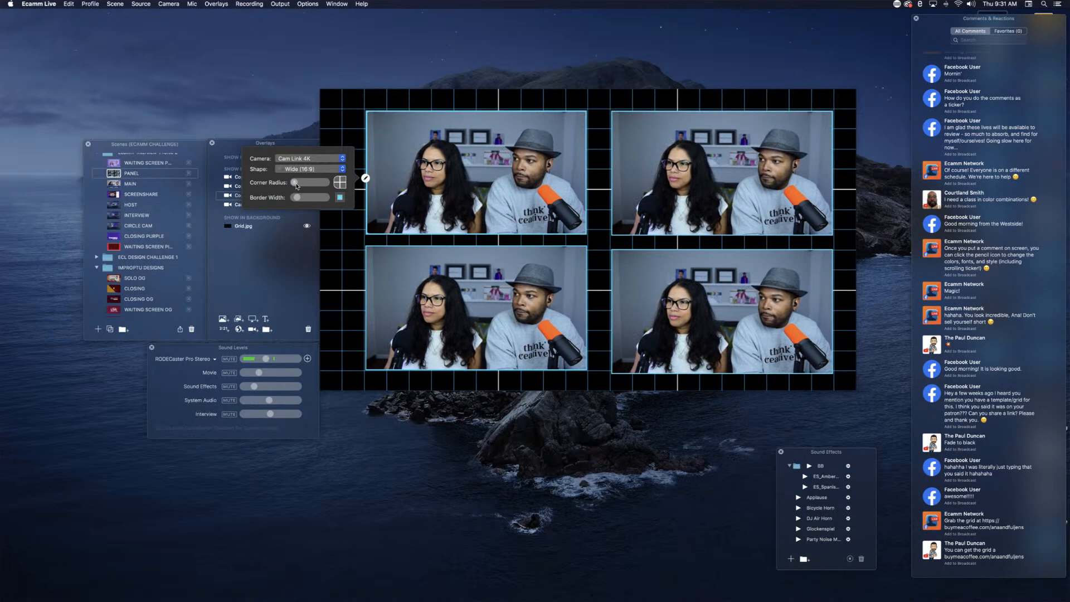
pyautogui.moveTo(296, 183); pyautogui.dragTo(305, 186)
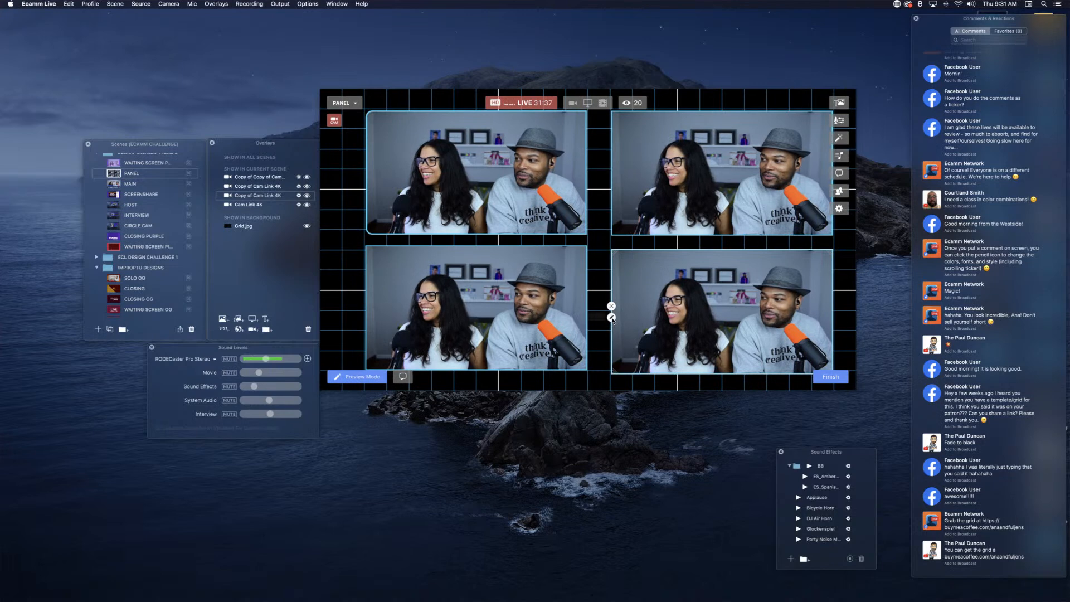
# Step: Round the lower-right camera overlay's corners to match the upper-left one and increase its border width slightly
pyautogui.click(612, 317)
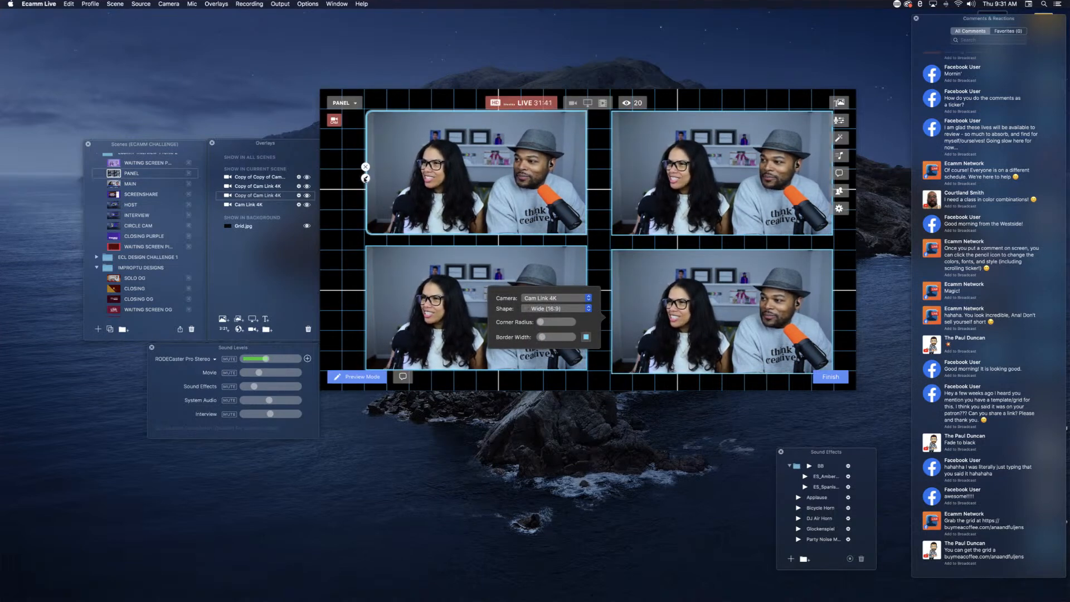
pyautogui.click(365, 179)
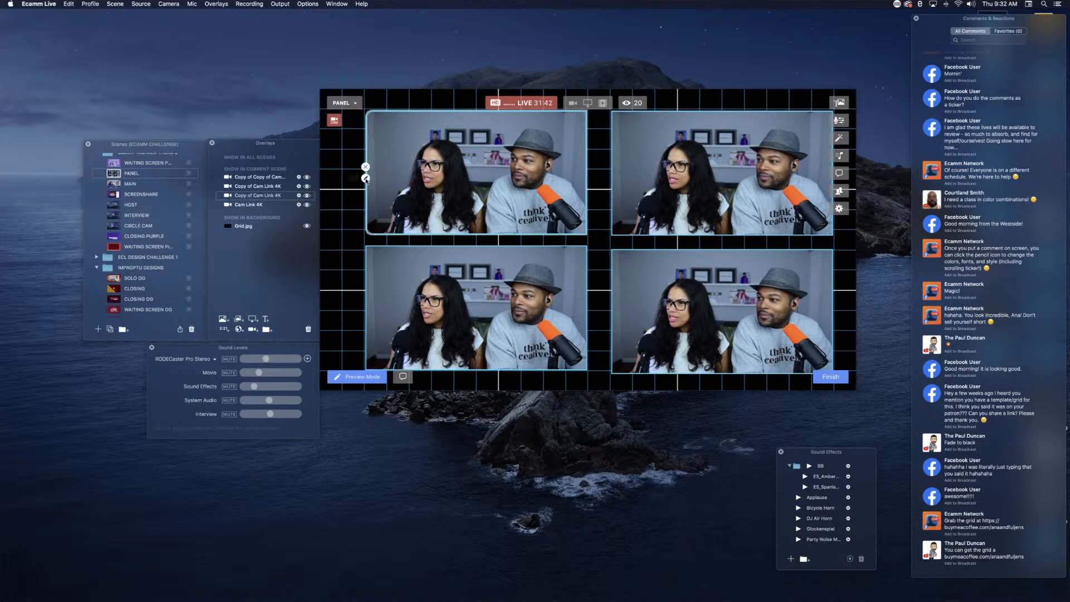
pyautogui.click(366, 178)
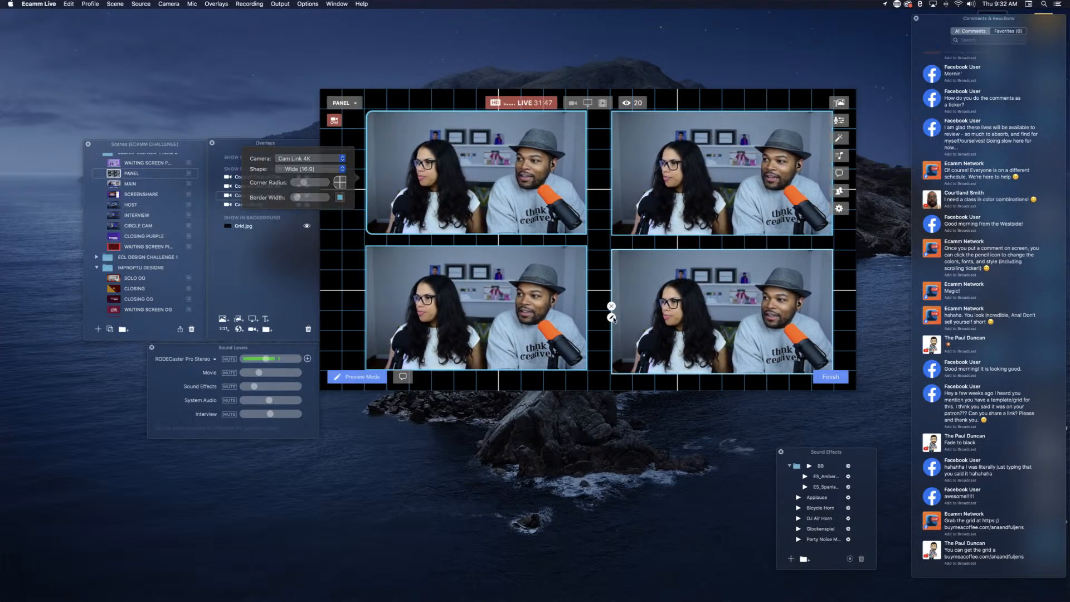
pyautogui.click(612, 318)
pyautogui.click(611, 318)
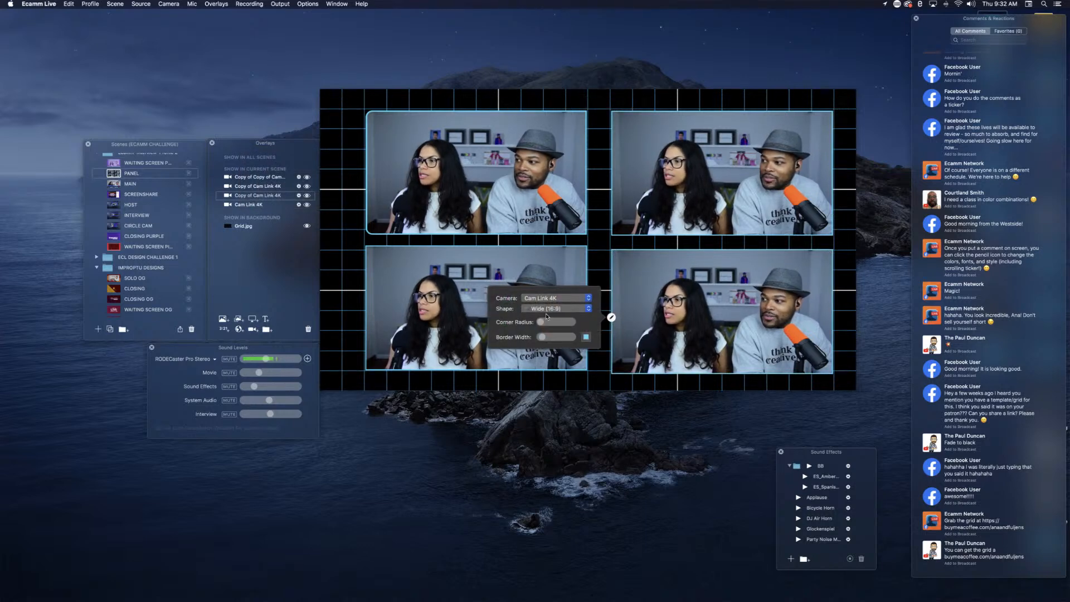
pyautogui.moveTo(542, 325); pyautogui.dragTo(546, 327)
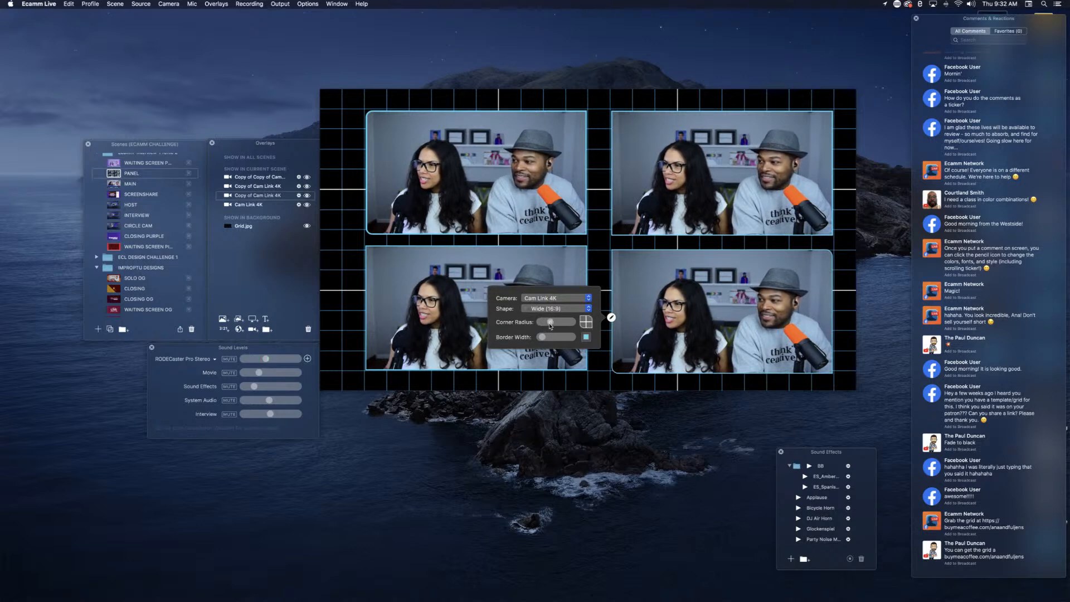
pyautogui.click(583, 320)
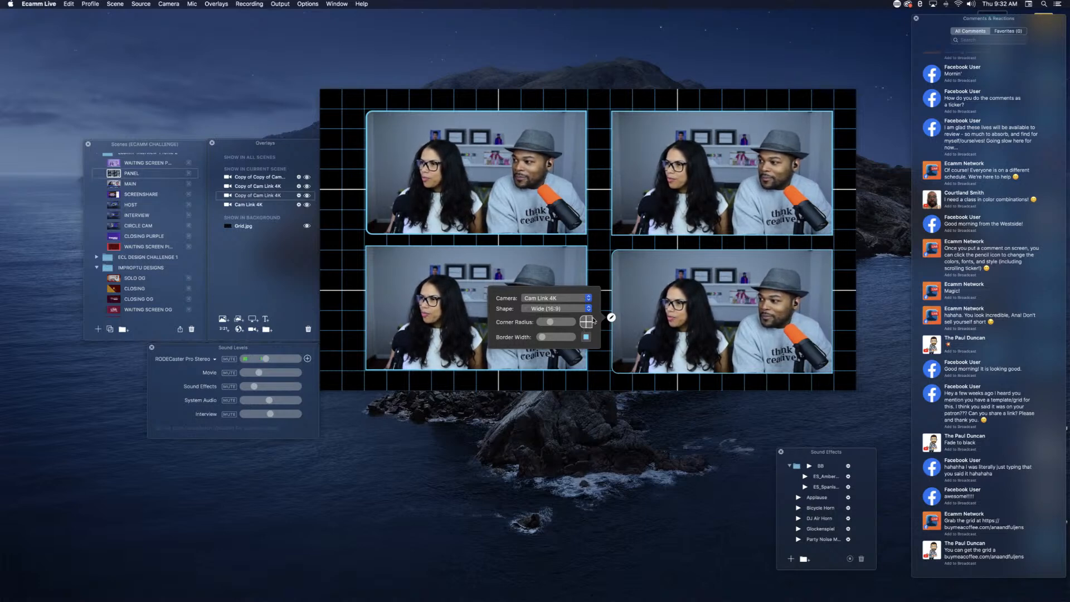
pyautogui.moveTo(542, 338); pyautogui.dragTo(544, 338)
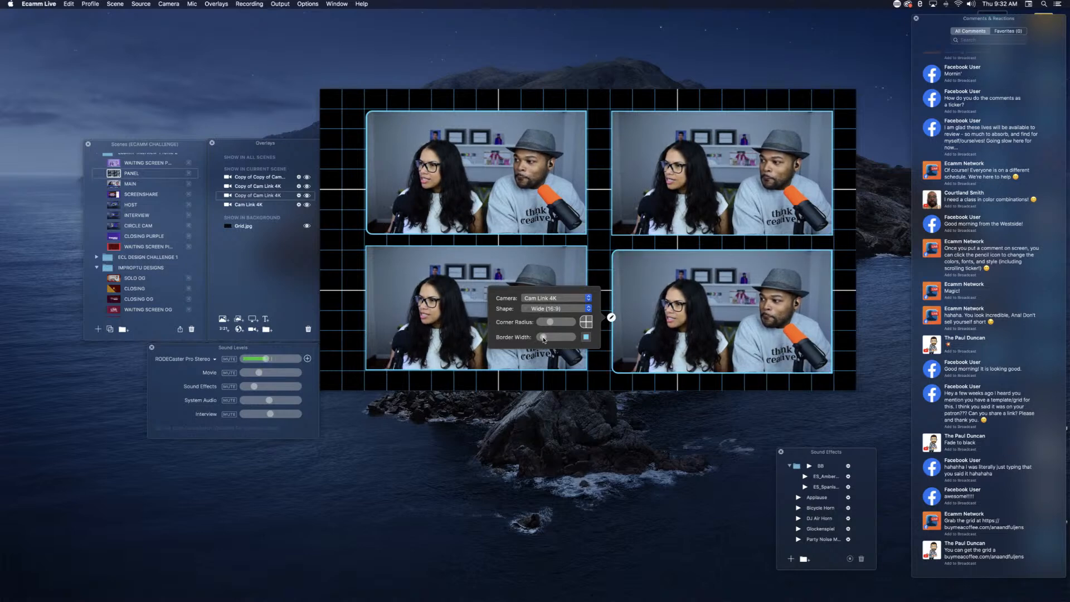
# Step: Shift both left-column camera overlays slightly left to balance the four-camera panel on the grid
pyautogui.click(451, 322)
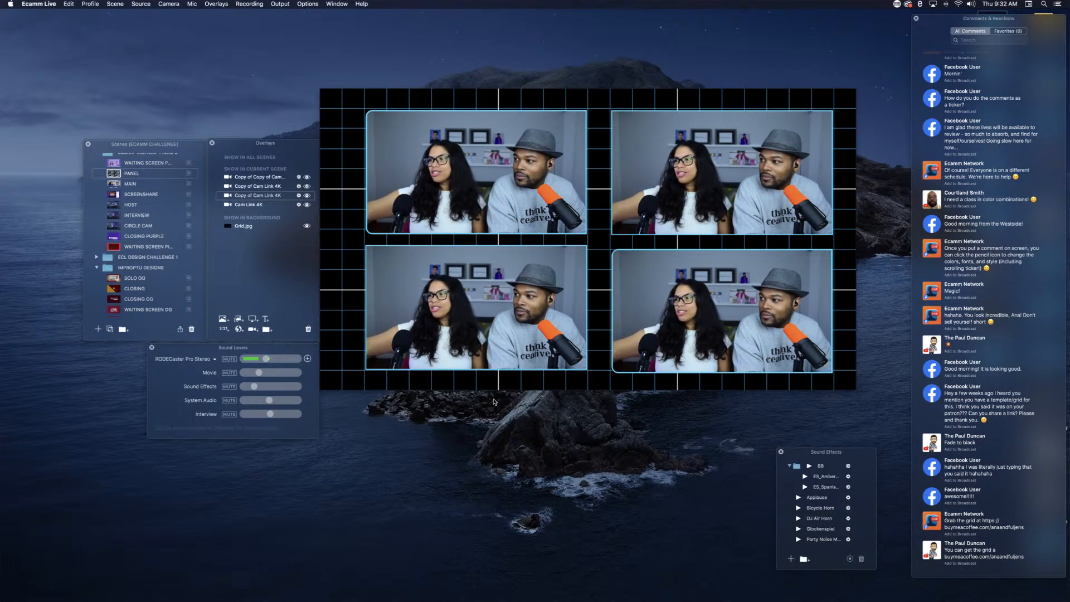
pyautogui.moveTo(416, 234)
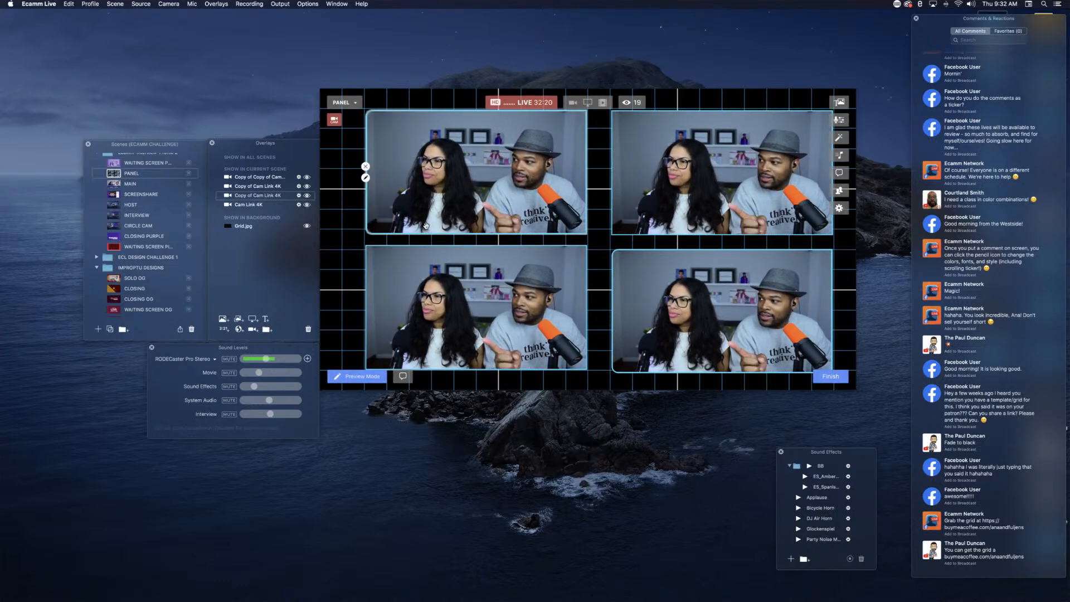
pyautogui.moveTo(425, 209); pyautogui.dragTo(418, 208)
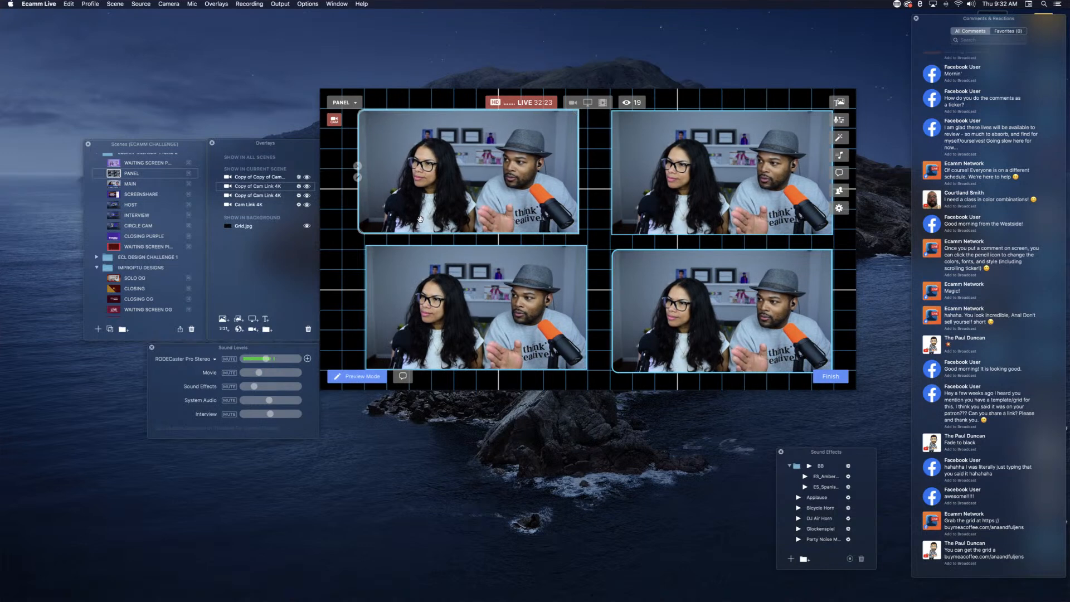
pyautogui.moveTo(471, 320); pyautogui.dragTo(462, 319)
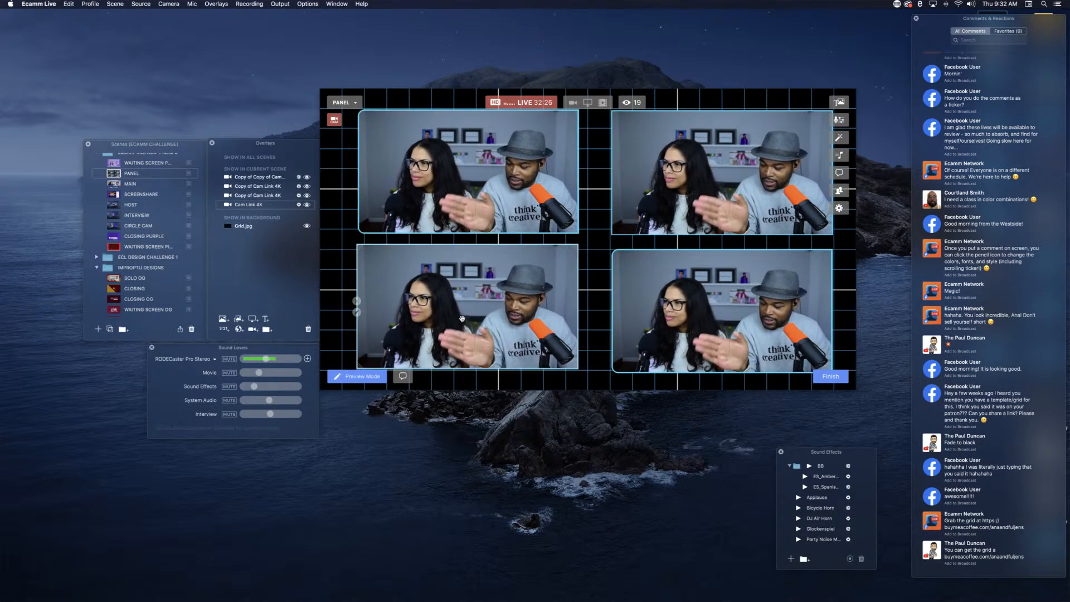
# Step: Shift both right-column camera overlays slightly left to narrow the gap between the columns
pyautogui.moveTo(638, 328); pyautogui.dragTo(630, 328)
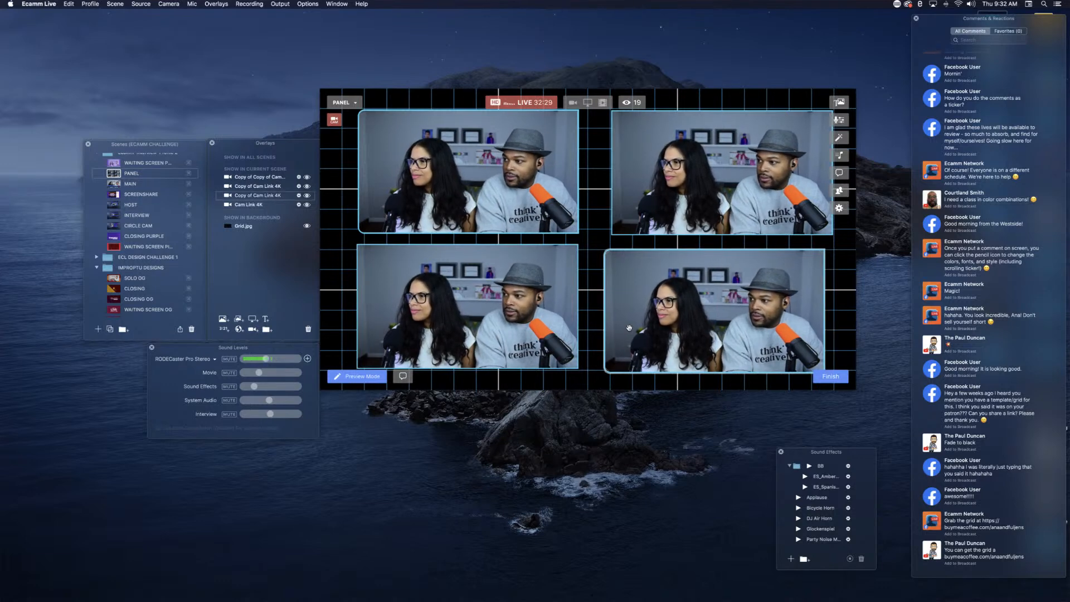
pyautogui.moveTo(681, 202); pyautogui.dragTo(673, 203)
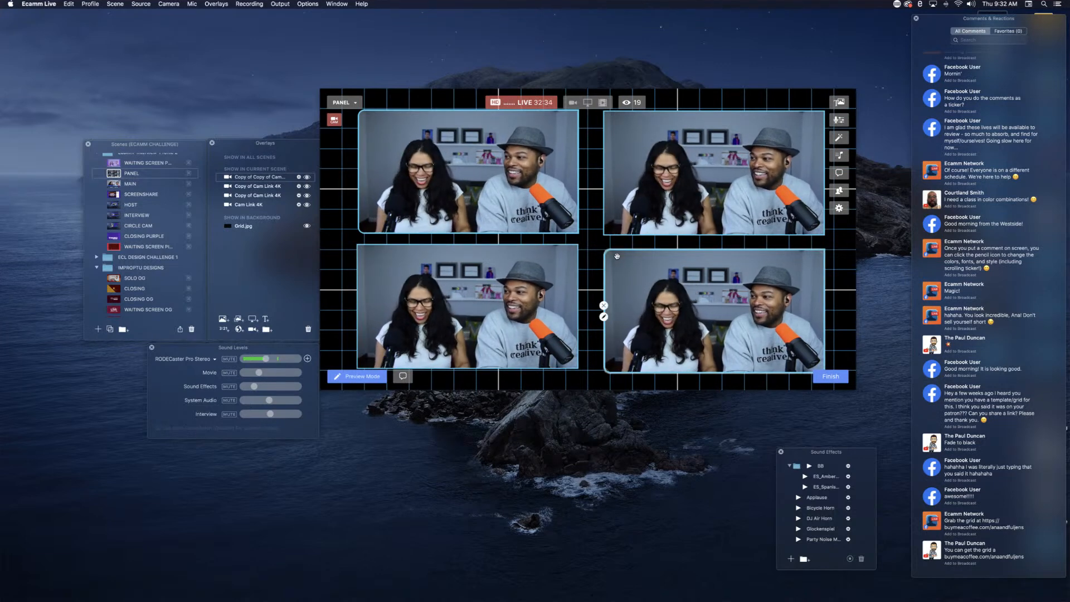
# Step: Move the Cam Link 4K overlay to the head of the current scene's overlay order and rename it HOST
pyautogui.click(256, 205)
pyautogui.moveTo(256, 206); pyautogui.dragTo(248, 177)
pyautogui.write('HOST')
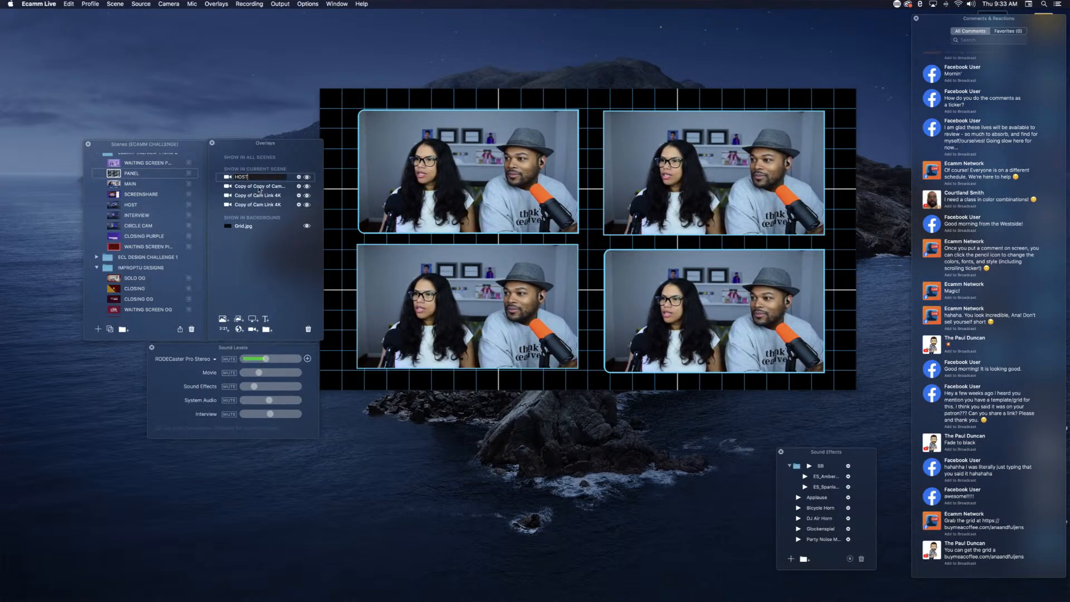
# Step: Rename the second and third camera overlays in the list GUEST 1 and GUEST 2
pyautogui.click(257, 186)
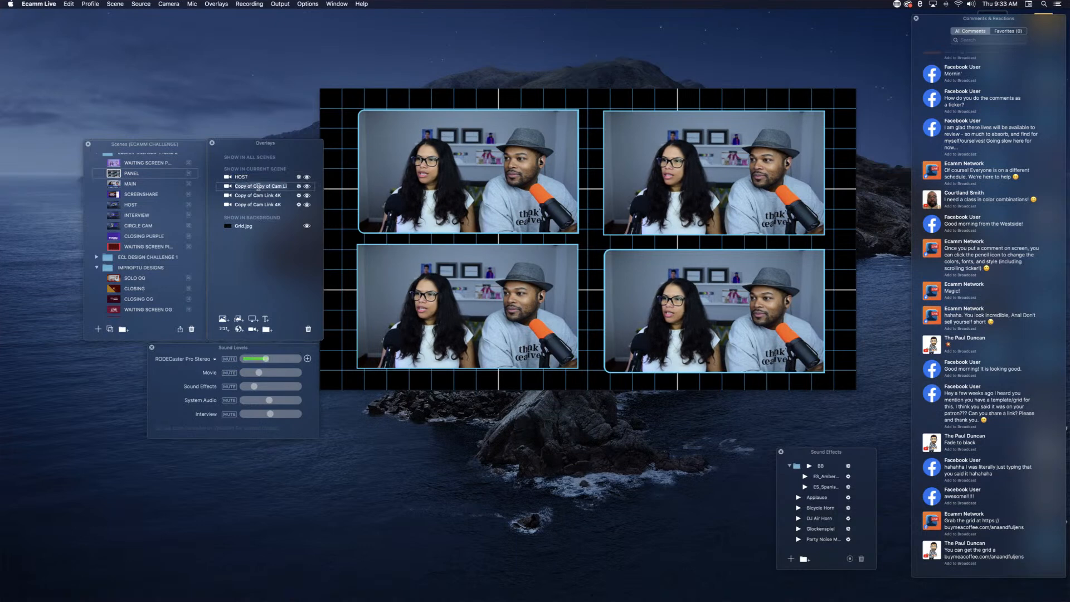
pyautogui.doubleClick(258, 187)
pyautogui.write('GUEST 1')
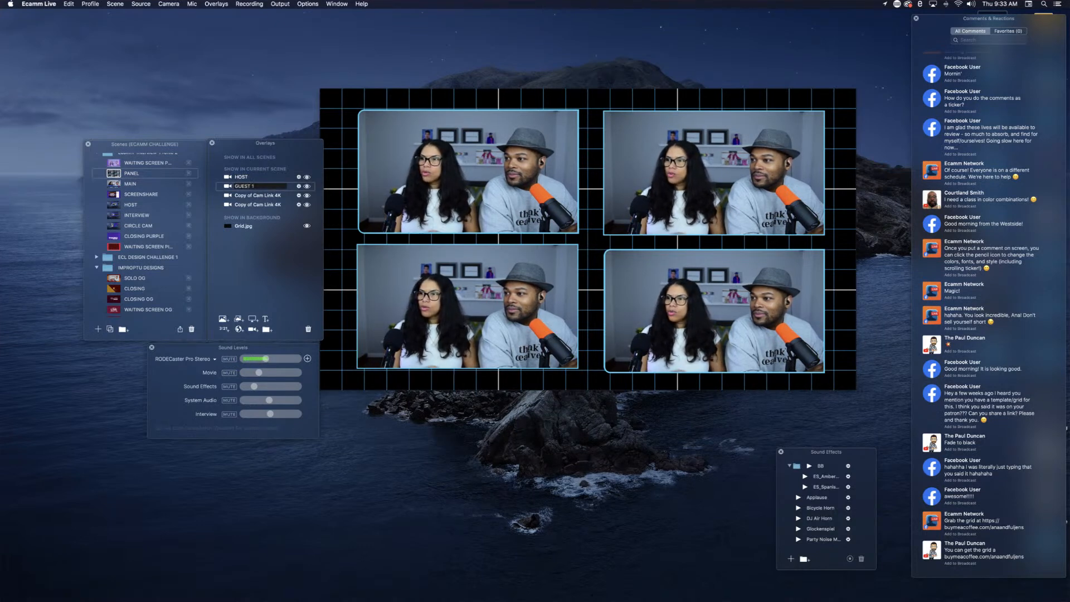
pyautogui.moveTo(251, 186); pyautogui.dragTo(223, 186)
pyautogui.press('super+c')
pyautogui.doubleClick(270, 196)
pyautogui.press('super+v')
# Step: Try renaming the last camera overlay in the list GUEST 3, and undo that rename
pyautogui.doubleClick(273, 205)
pyautogui.press('super+v')
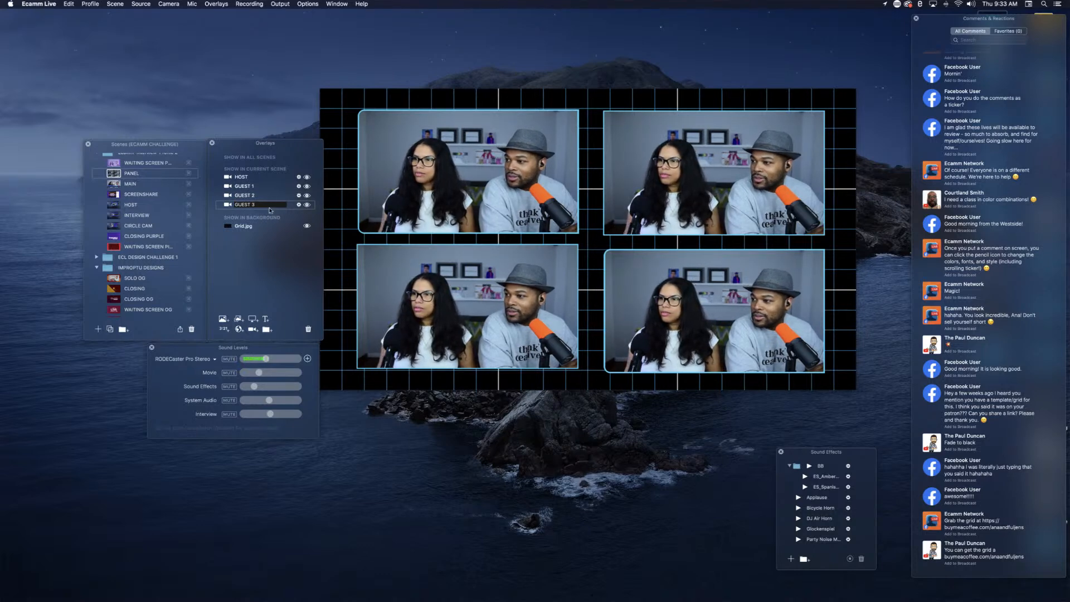
pyautogui.press('Return')
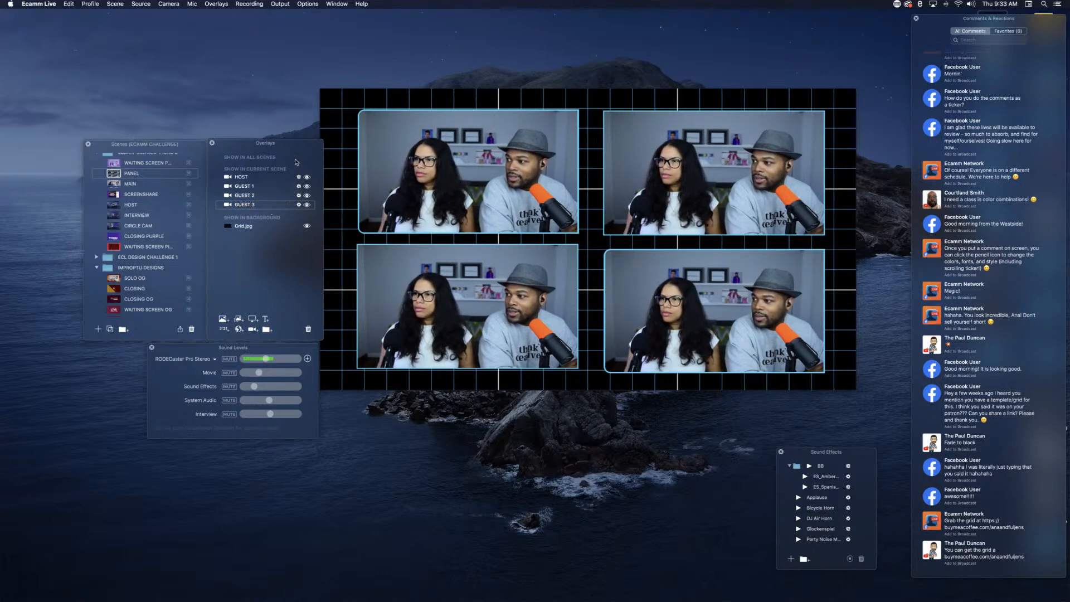
pyautogui.press('super+z')
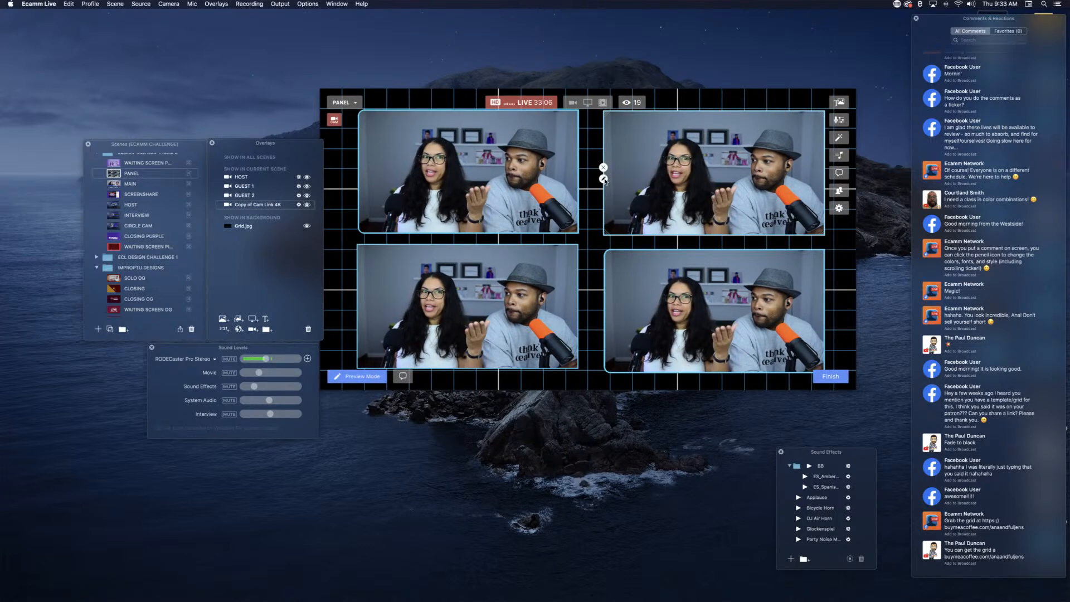
# Step: Set the camera source of the upper-right overlay to Guest 1
pyautogui.click(604, 179)
pyautogui.click(560, 161)
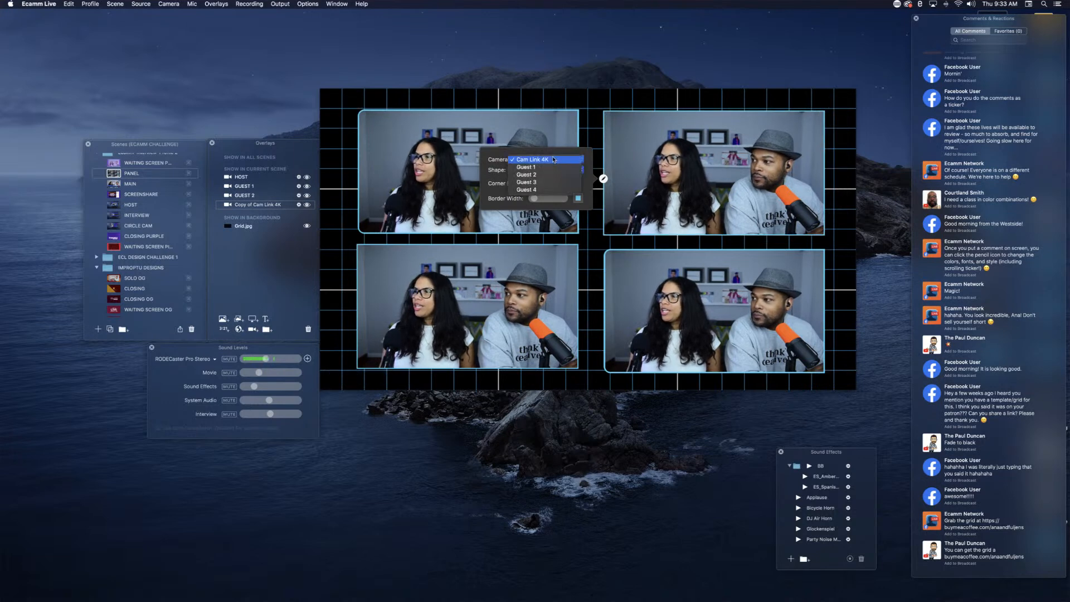
pyautogui.click(535, 169)
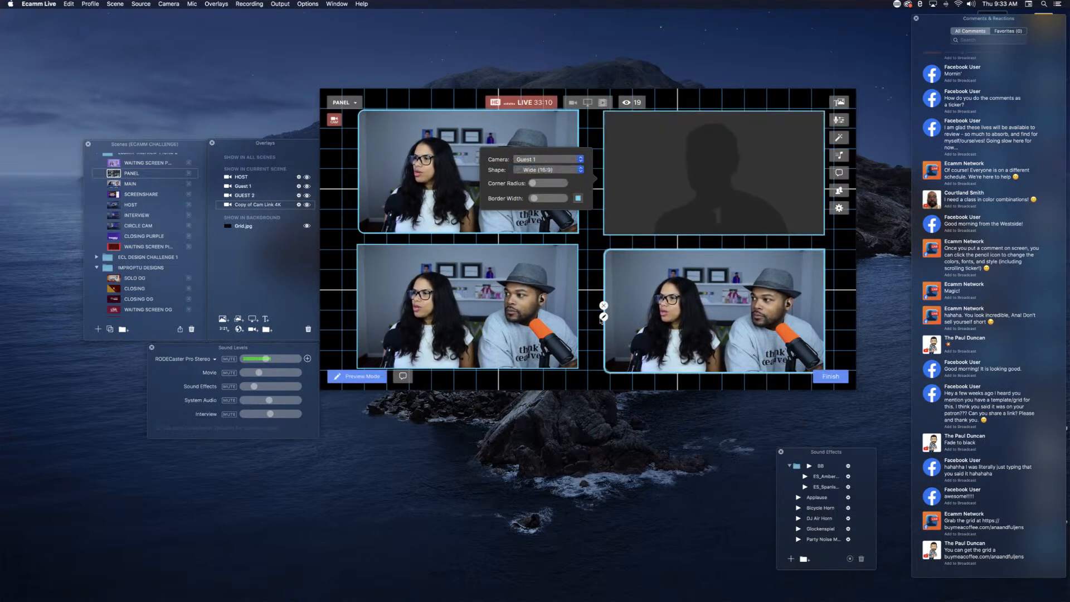
# Step: Set the camera source of the lower-left overlay to Guest 2
pyautogui.click(239, 178)
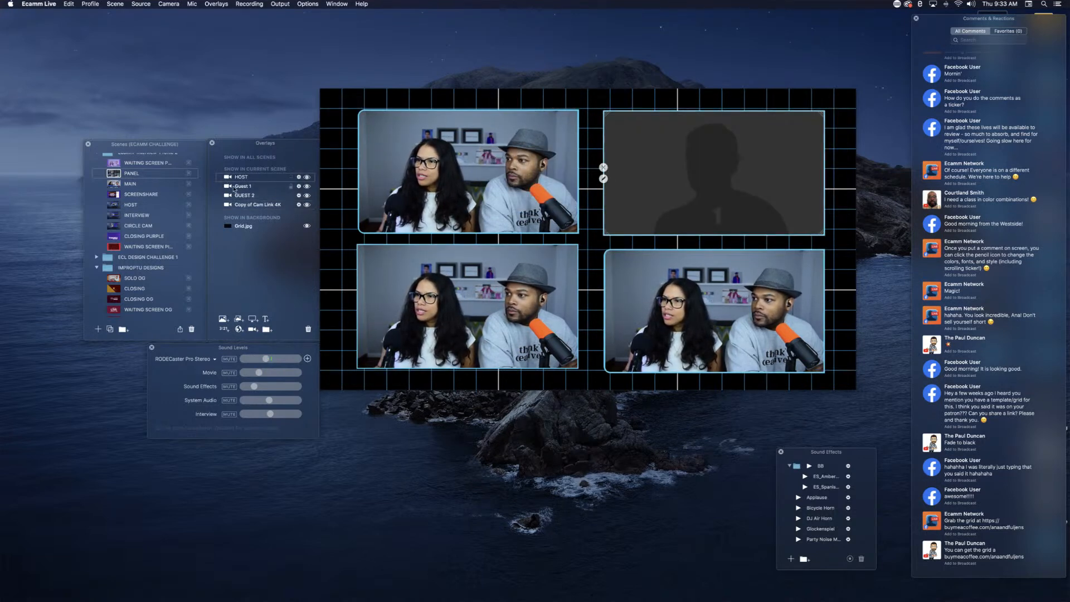
pyautogui.click(245, 189)
pyautogui.click(245, 195)
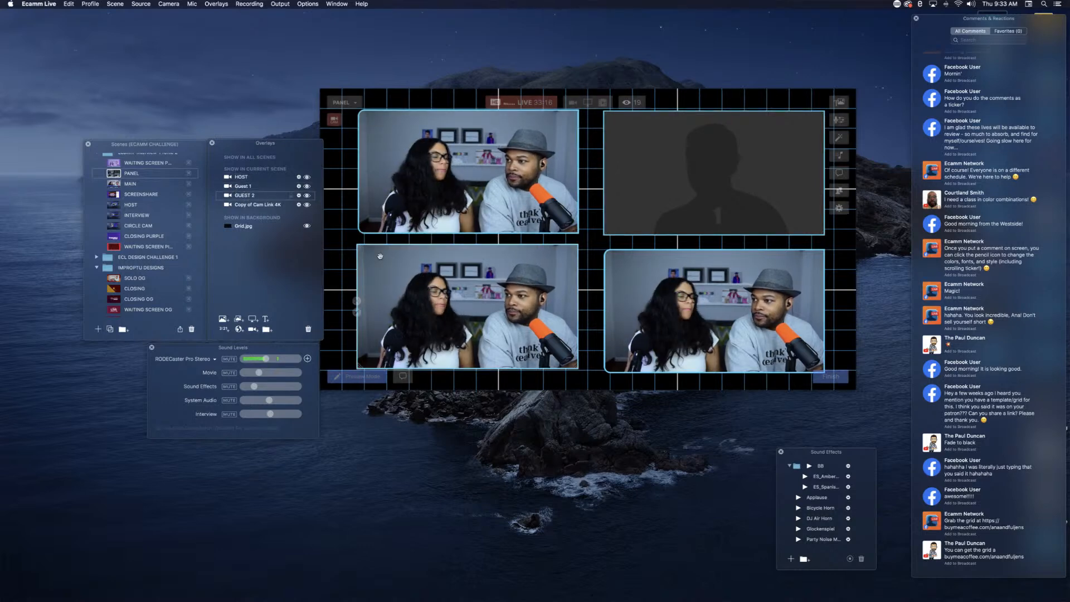
pyautogui.click(357, 312)
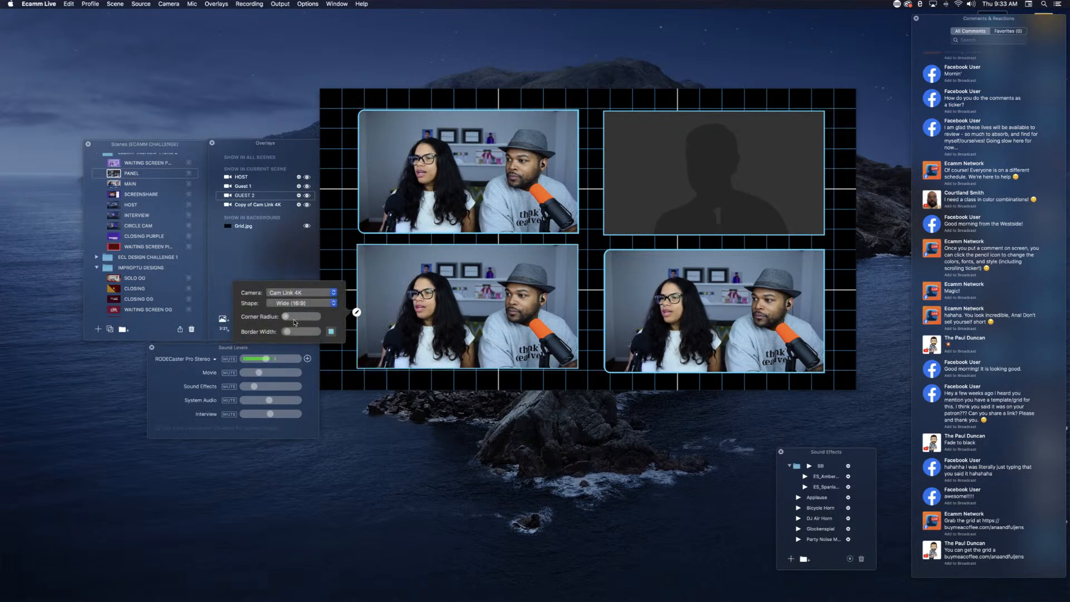
pyautogui.click(296, 293)
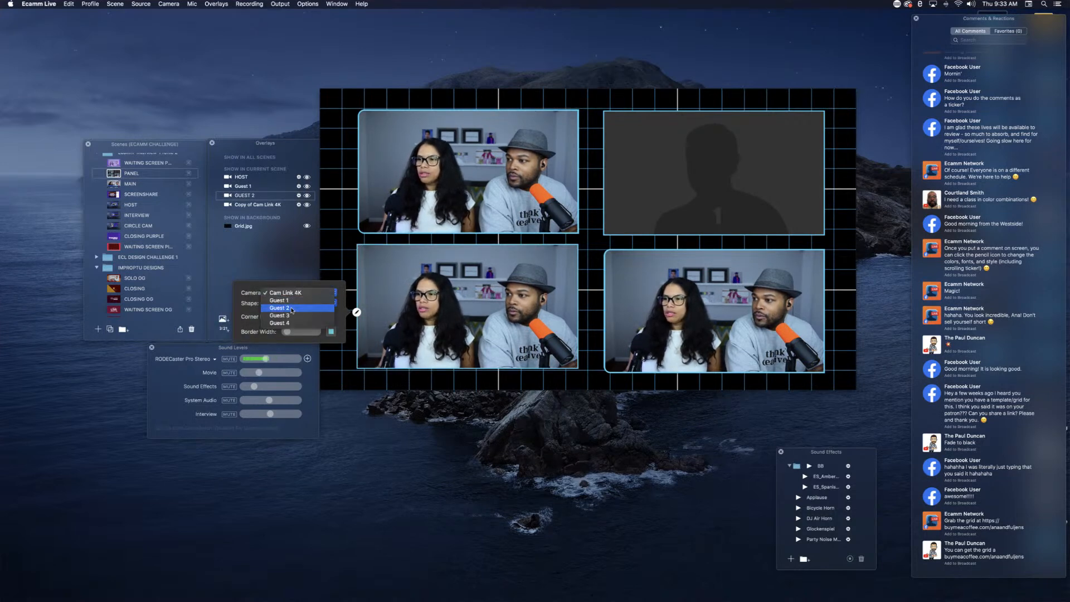
pyautogui.click(292, 311)
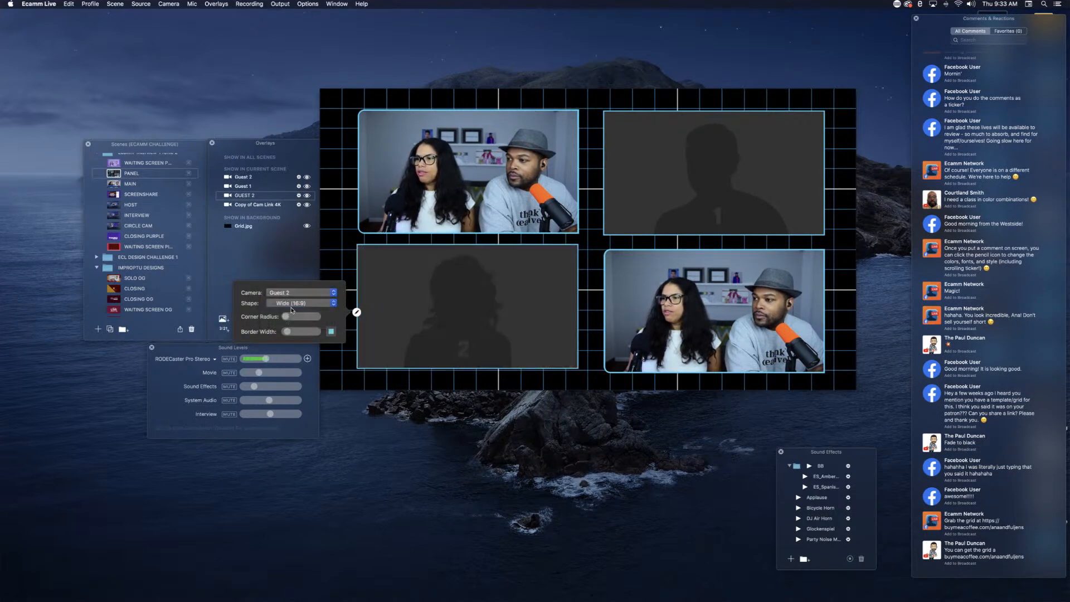
# Step: Set the camera source of the lower-right overlay to Guest 3
pyautogui.click(263, 204)
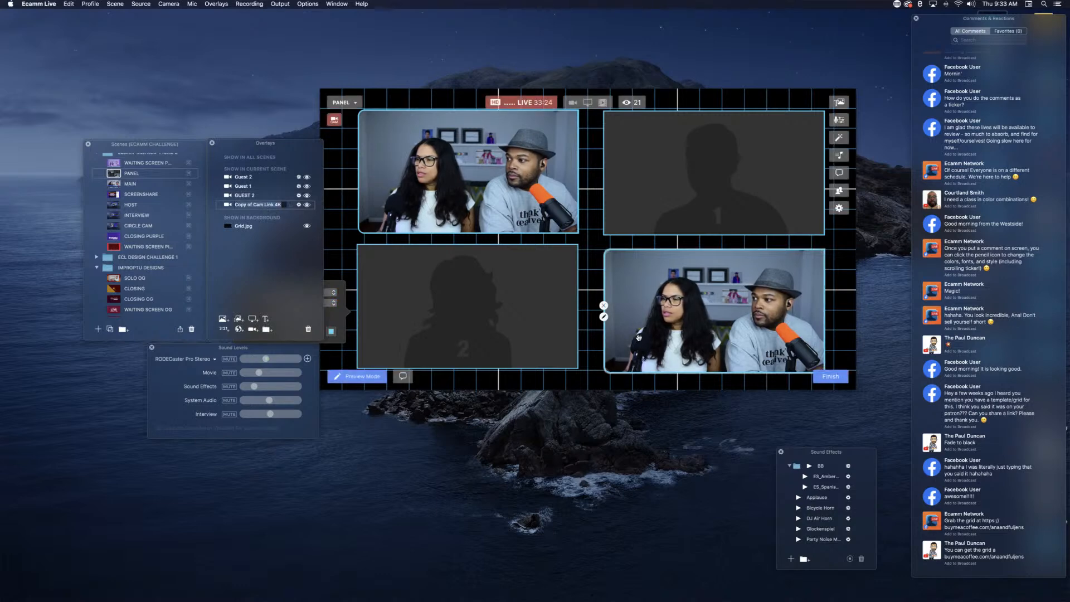
pyautogui.click(605, 319)
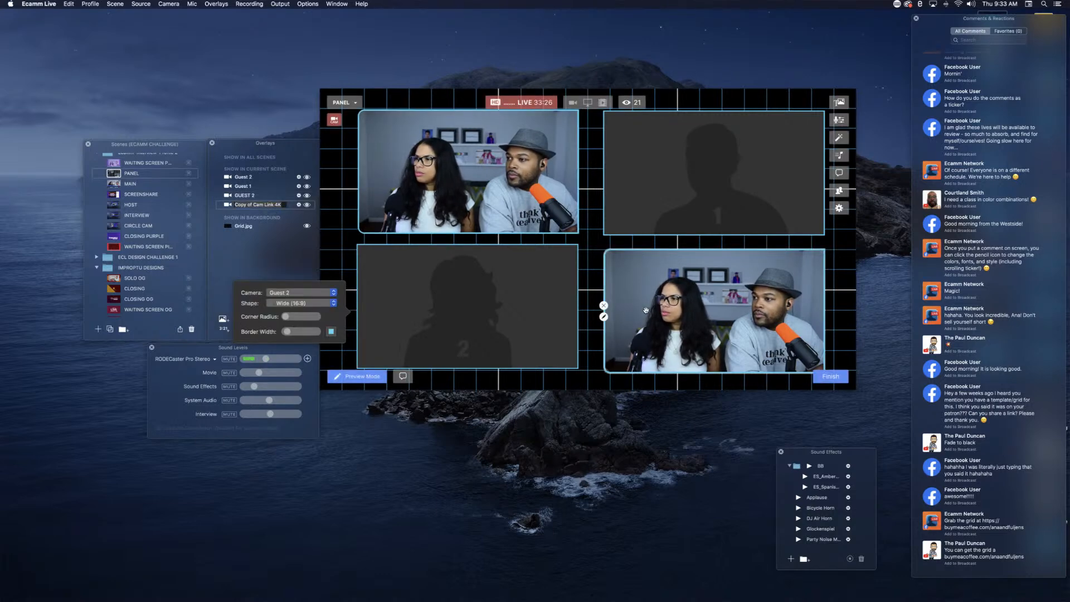
pyautogui.click(604, 316)
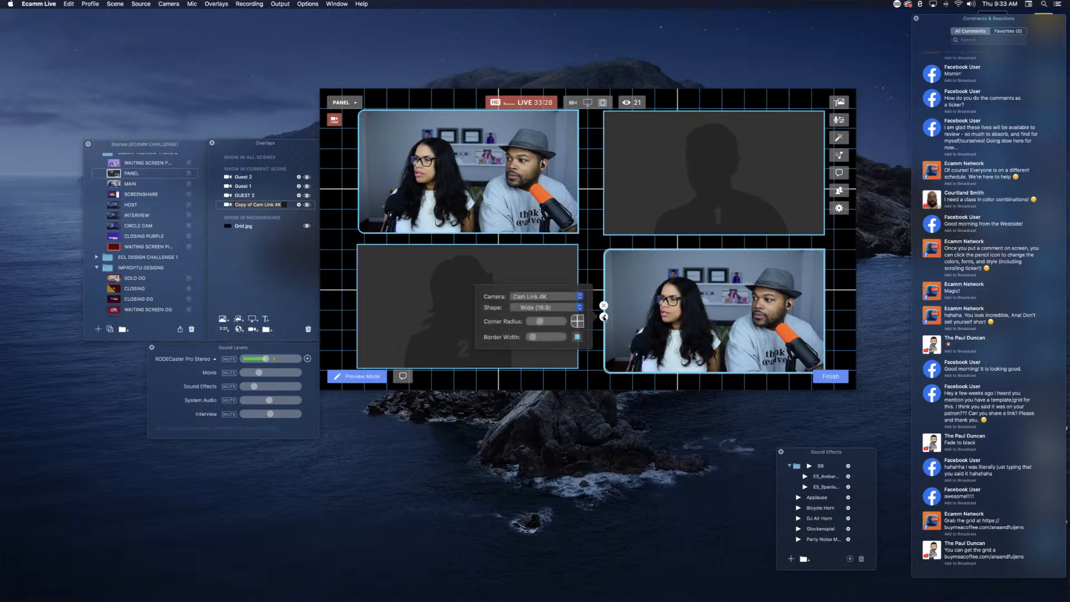
pyautogui.click(533, 302)
pyautogui.click(538, 319)
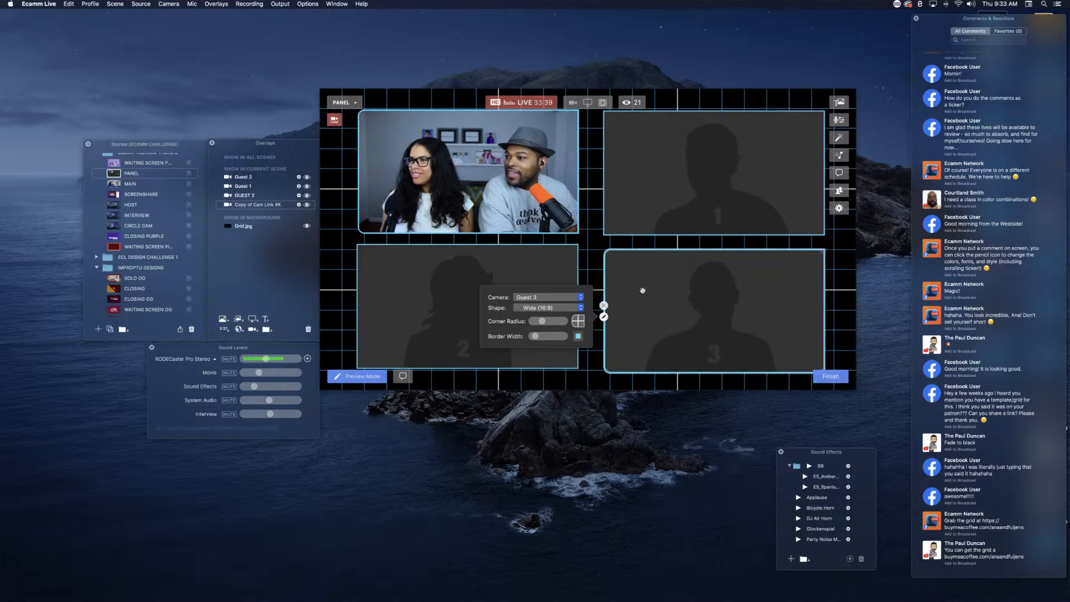
# Step: Rename the upper-left camera's overlay HOST and move it above the other overlays in the scene
pyautogui.doubleClick(251, 177)
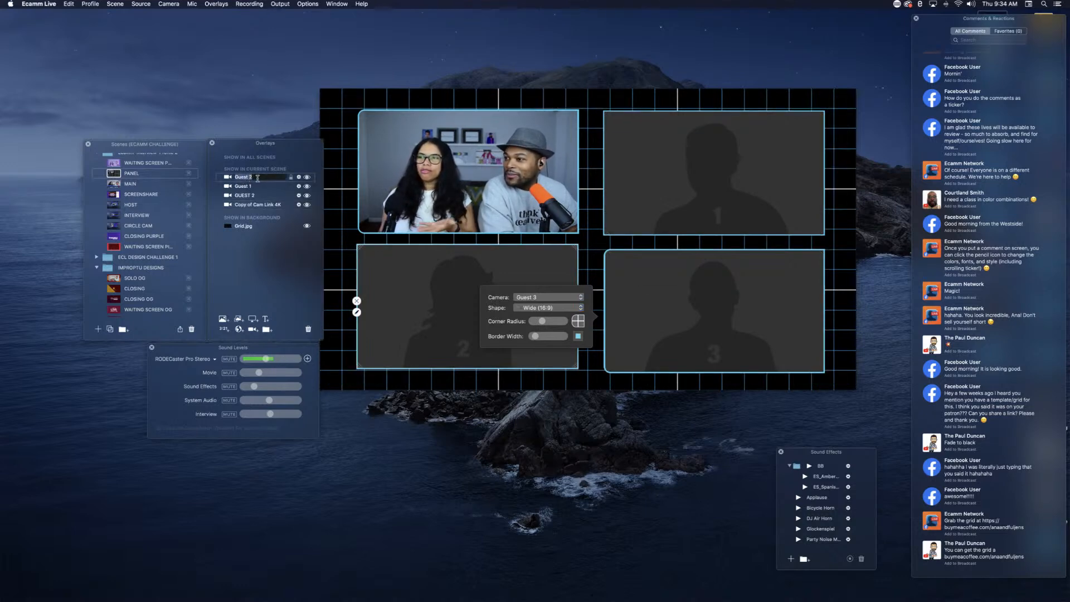
pyautogui.click(259, 195)
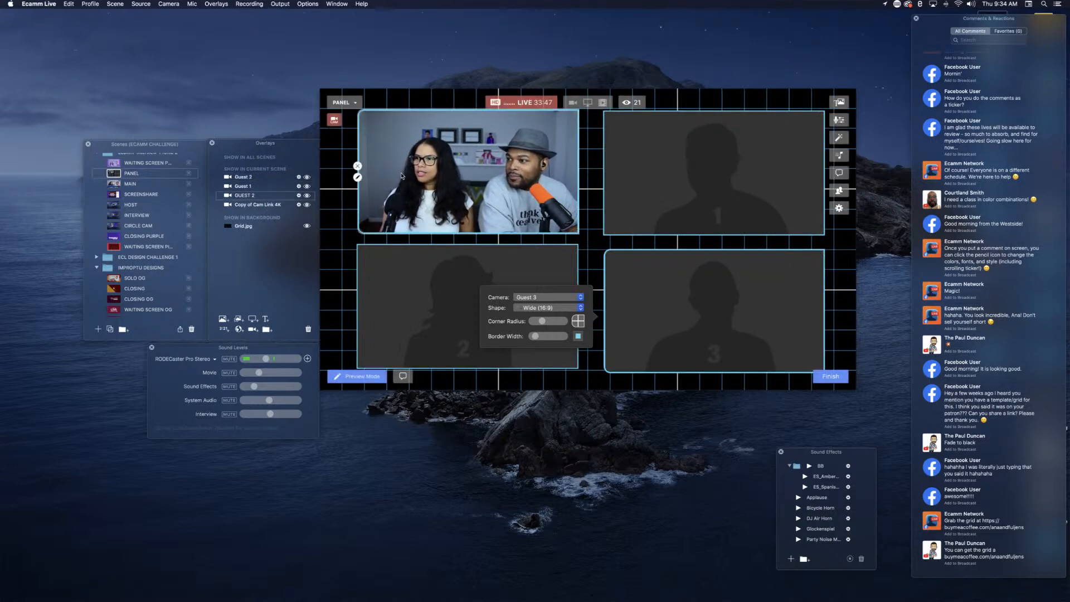
pyautogui.click(390, 195)
pyautogui.click(256, 196)
pyautogui.write('HOST')
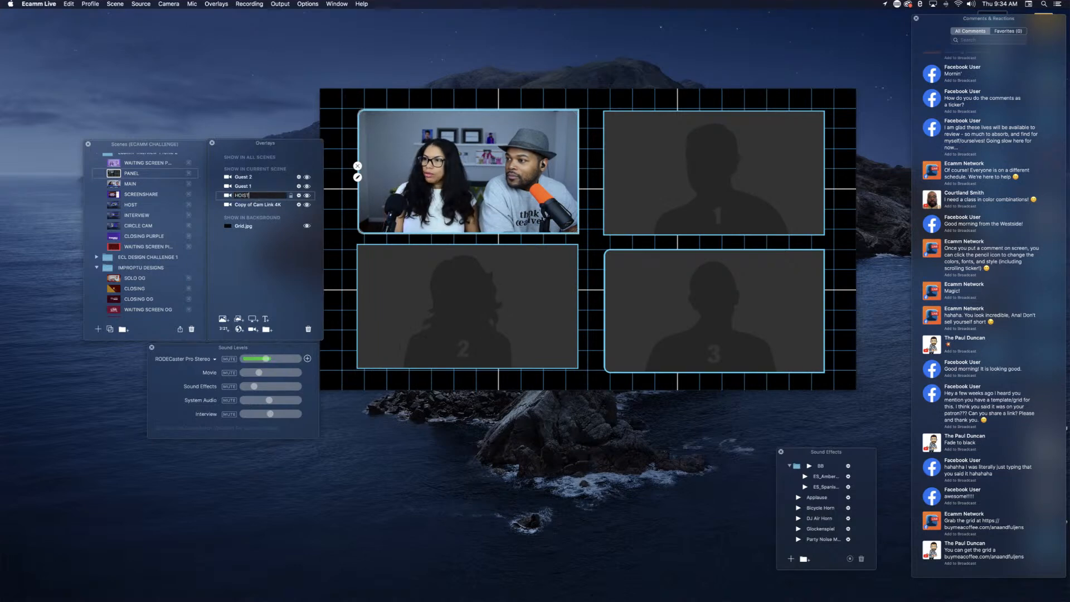
pyautogui.press('Return')
pyautogui.press('Return')
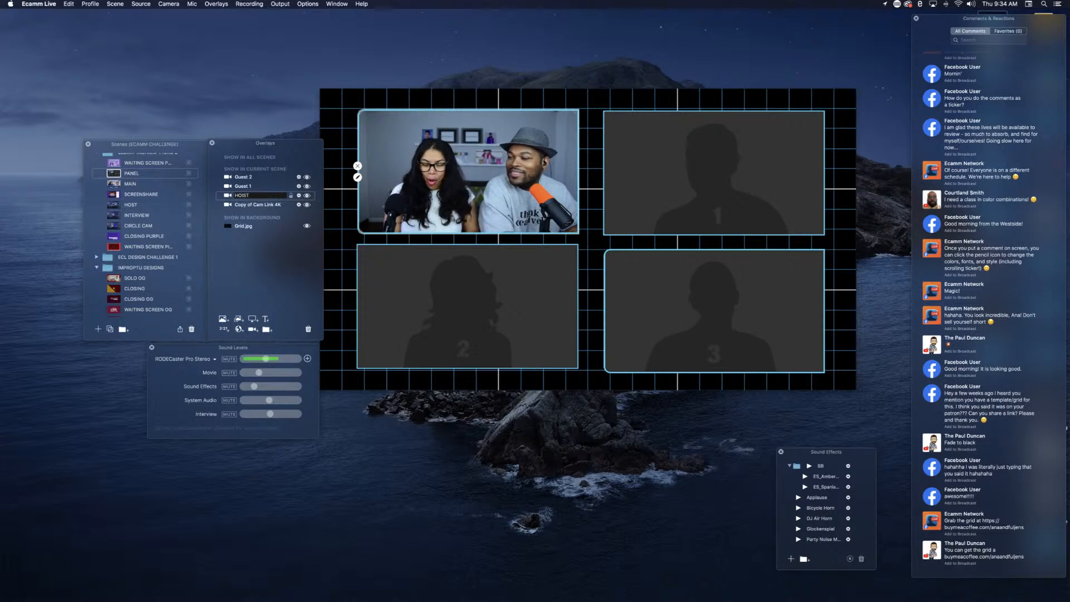
pyautogui.click(249, 205)
pyautogui.moveTo(251, 199); pyautogui.dragTo(251, 177)
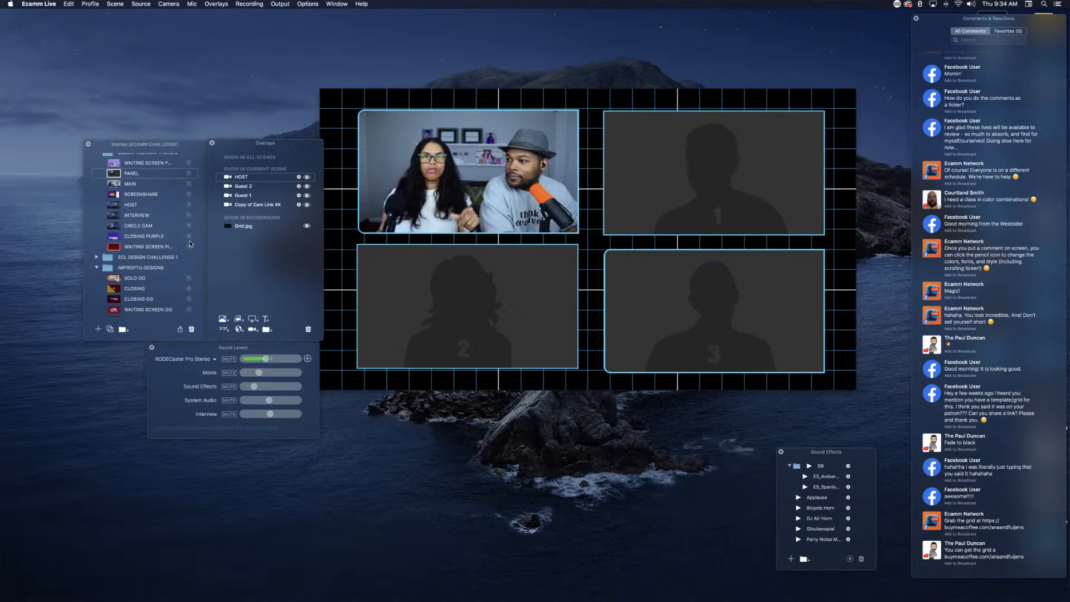
# Step: Hide the Grid.jpg background and copy the BACKGROUND folder from the CIRCLE CAM scene into PANEL, beneath all camera overlays
pyautogui.click(307, 226)
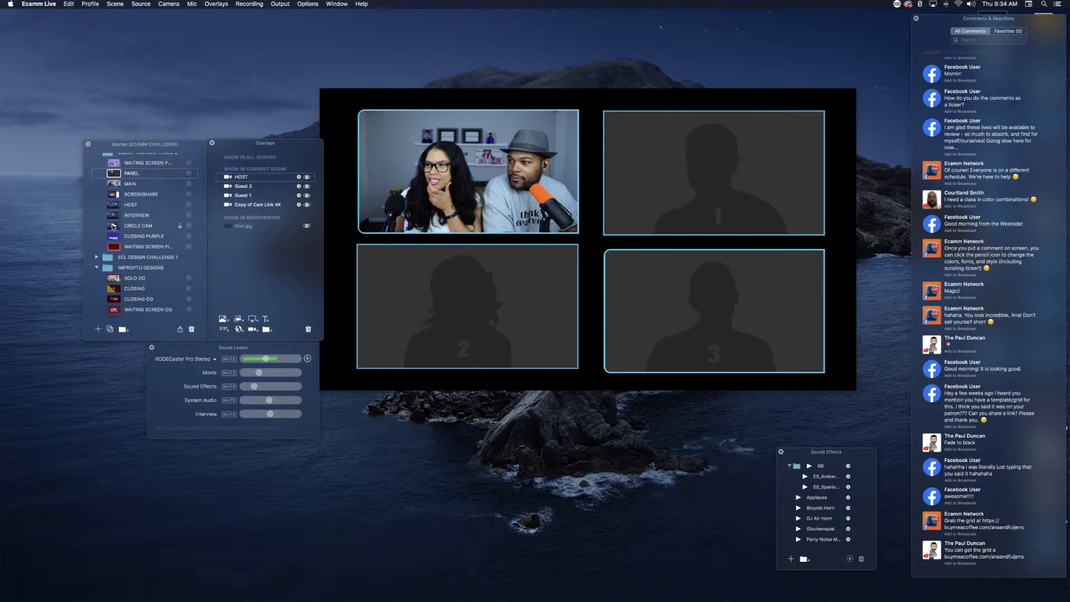
pyautogui.click(114, 226)
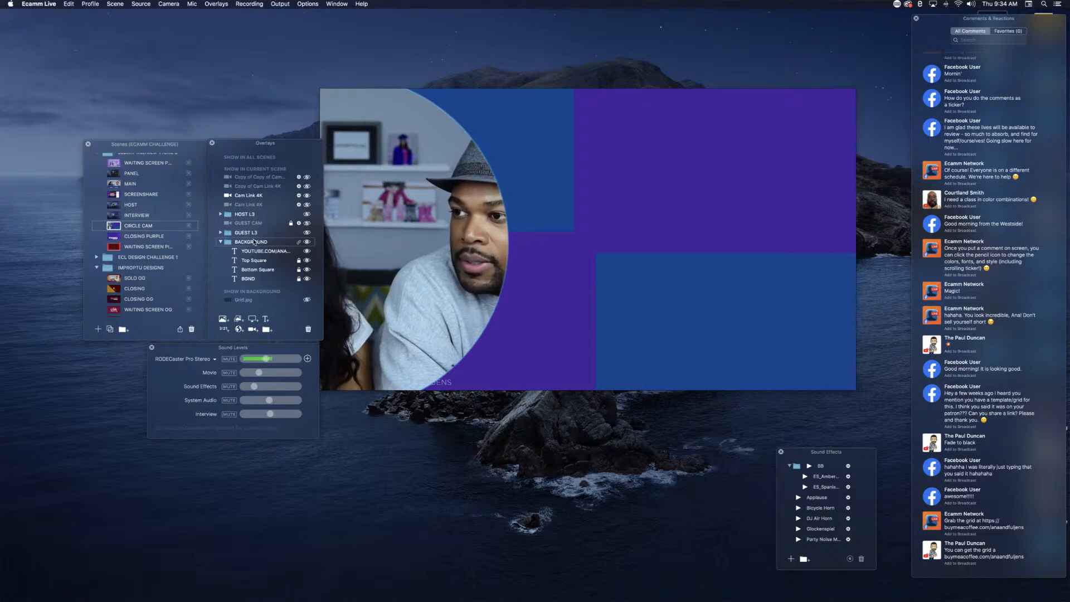
pyautogui.click(139, 173)
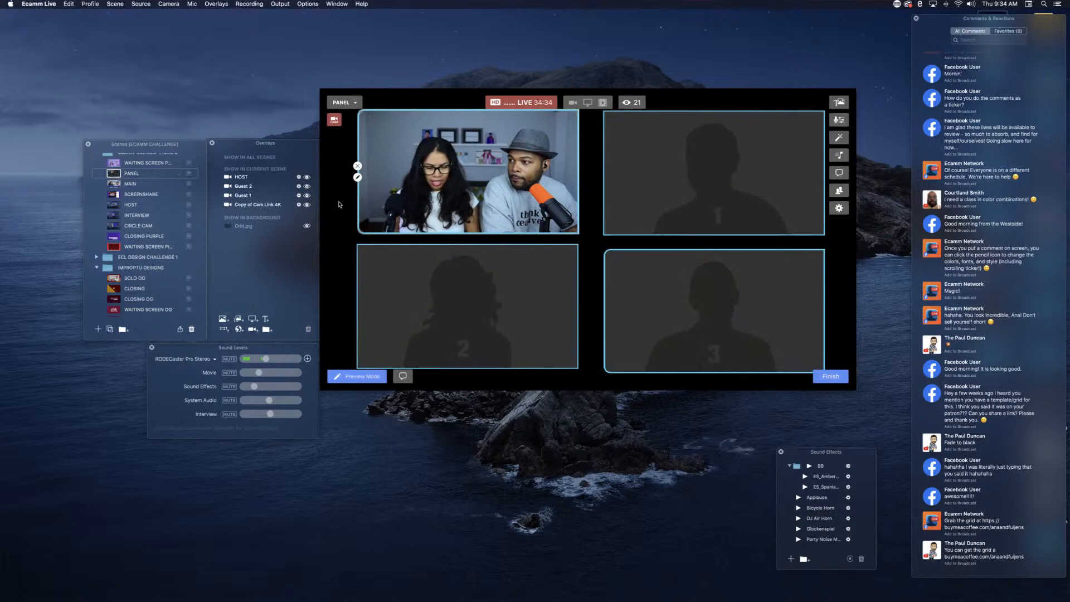
pyautogui.press('super+v')
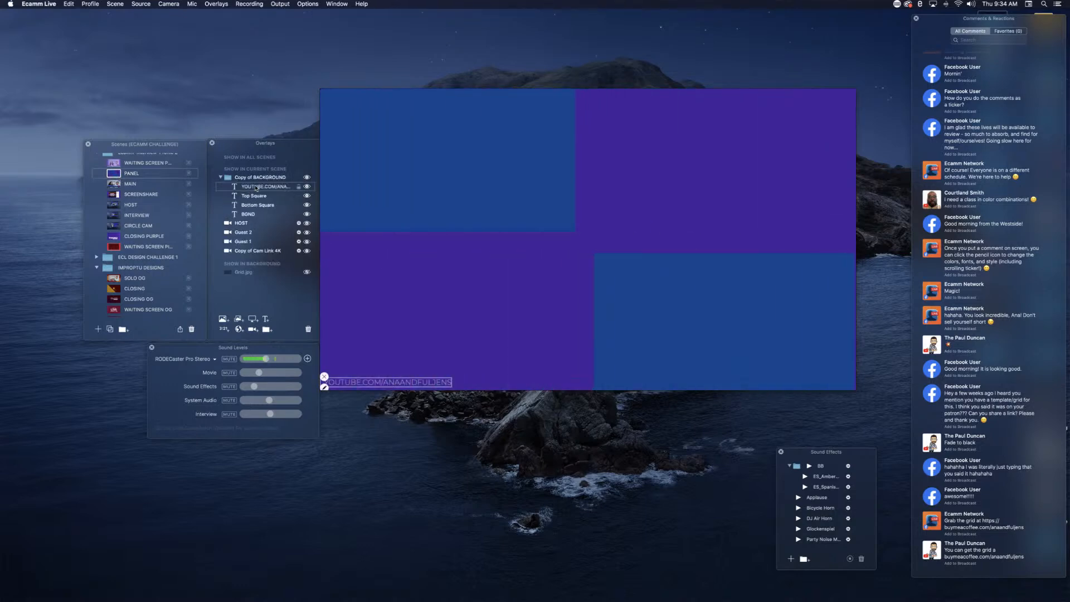
pyautogui.moveTo(255, 176); pyautogui.dragTo(259, 258)
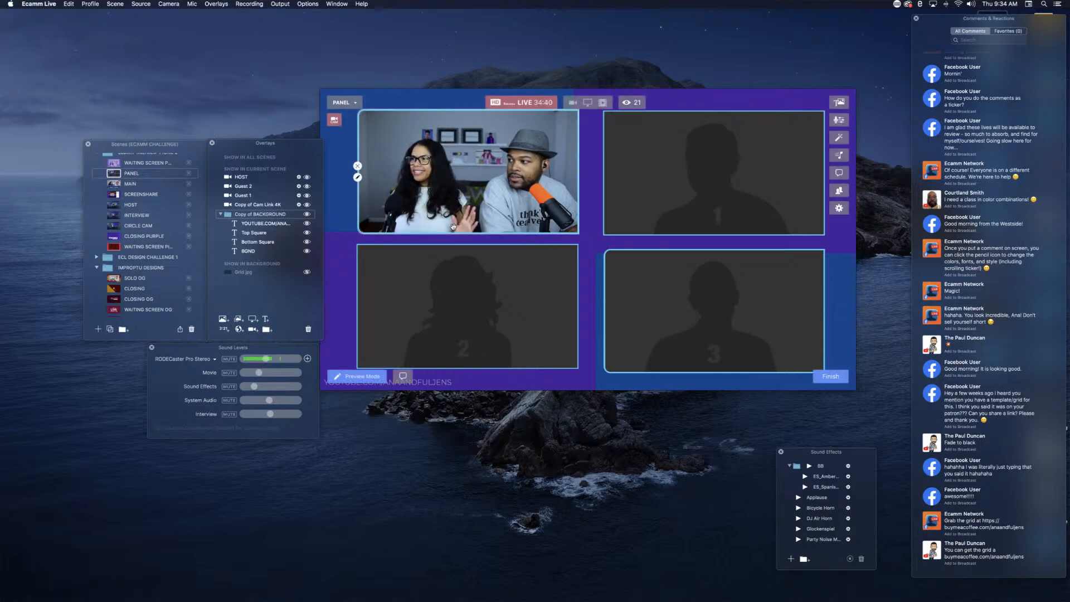
# Step: Nudge the Guest 3 camera overlay up slightly to line it up with the Guest 2 overlay
pyautogui.moveTo(658, 296); pyautogui.dragTo(658, 292)
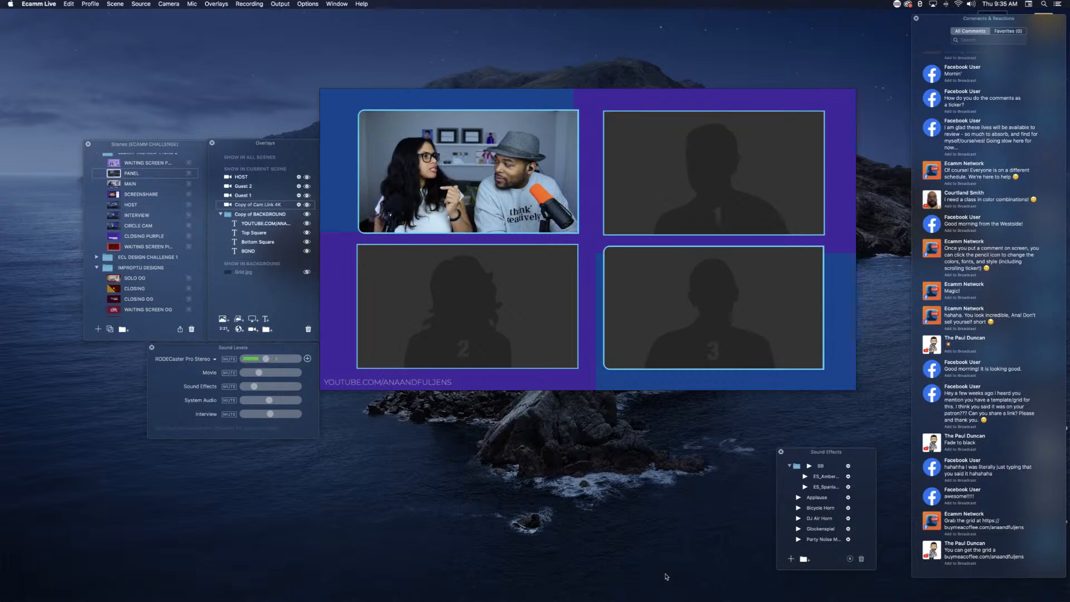
# Step: Hide the Guest 2 camera overlay, and reposition and enlarge the host camera to fill the freed left half
pyautogui.moveTo(467, 186)
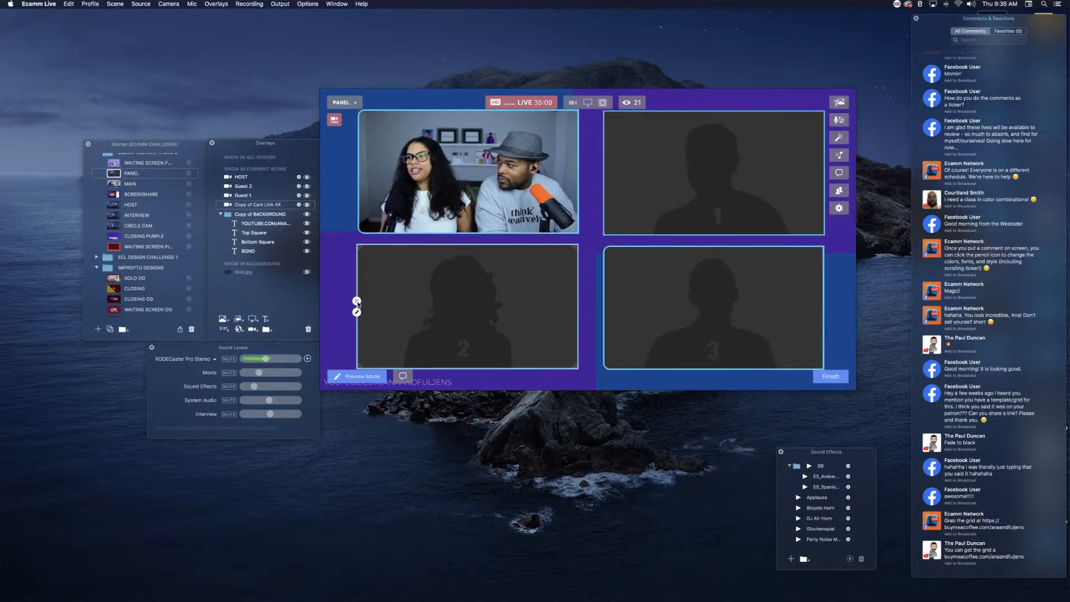
pyautogui.click(356, 301)
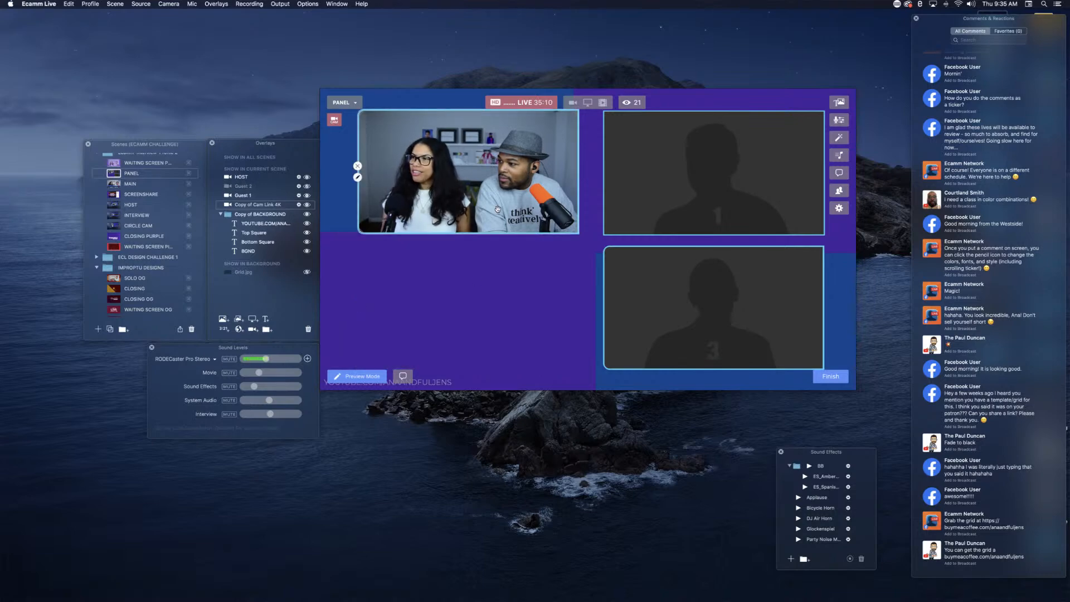
pyautogui.moveTo(492, 195); pyautogui.dragTo(464, 240)
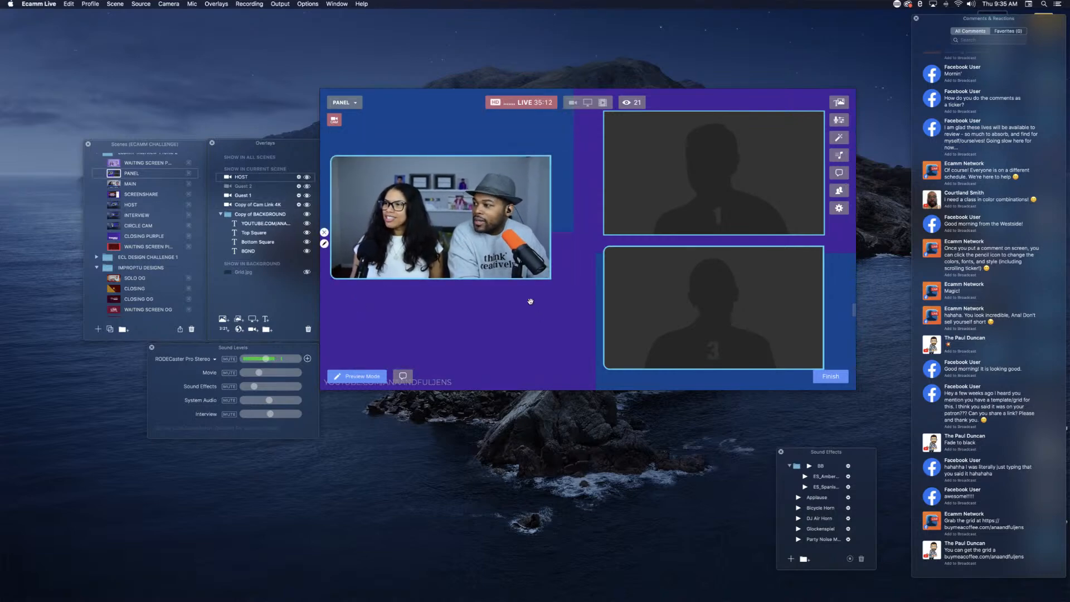
pyautogui.moveTo(552, 278); pyautogui.dragTo(583, 340)
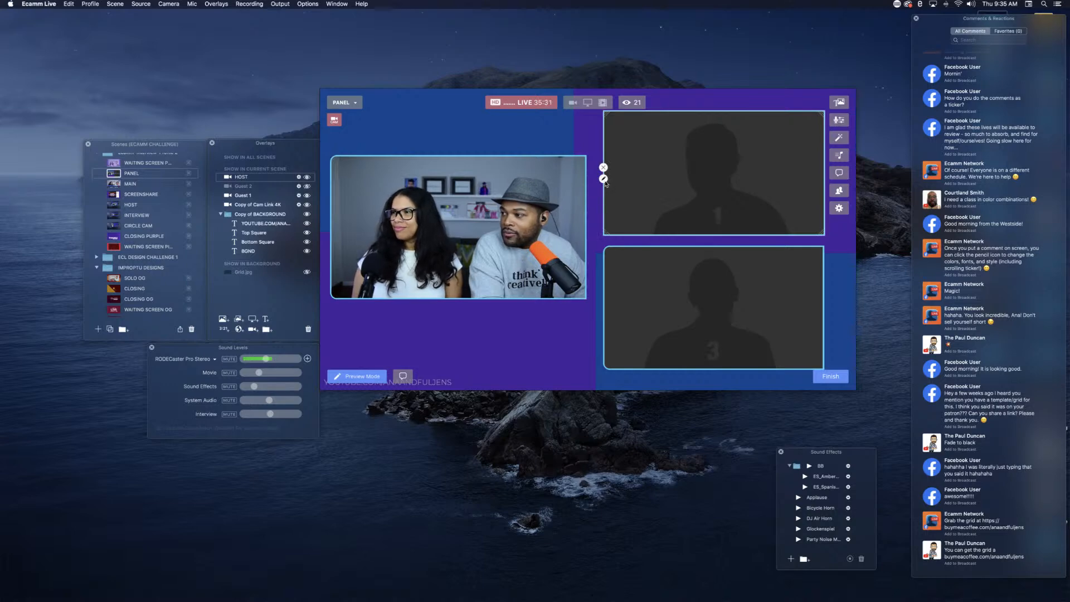
# Step: Change the Guest 1 camera overlay's shape to Squircle, then move it to the right and adjust its size
pyautogui.click(604, 179)
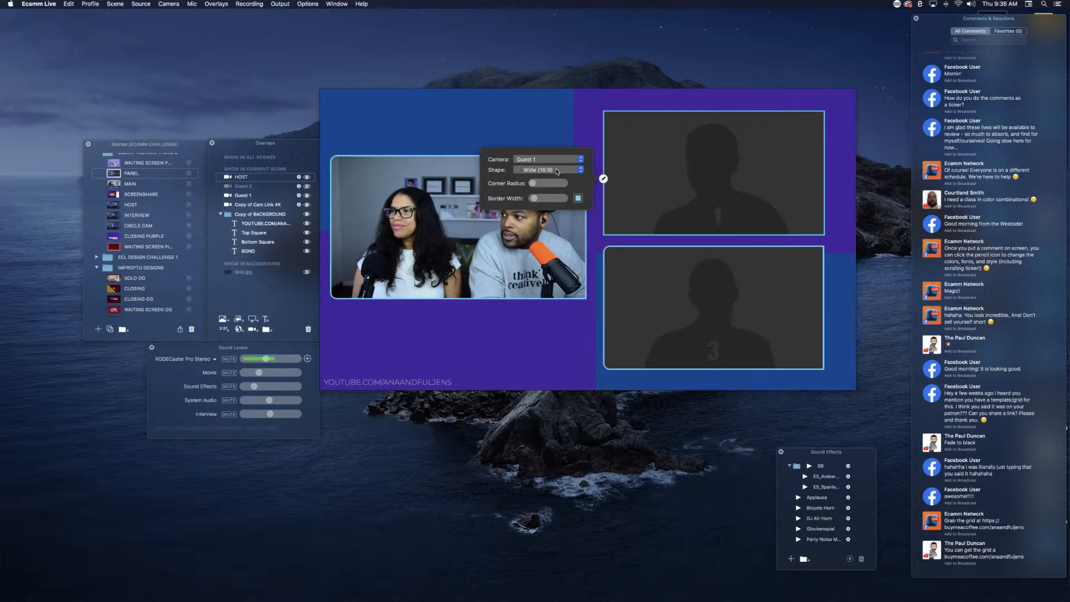
pyautogui.click(556, 170)
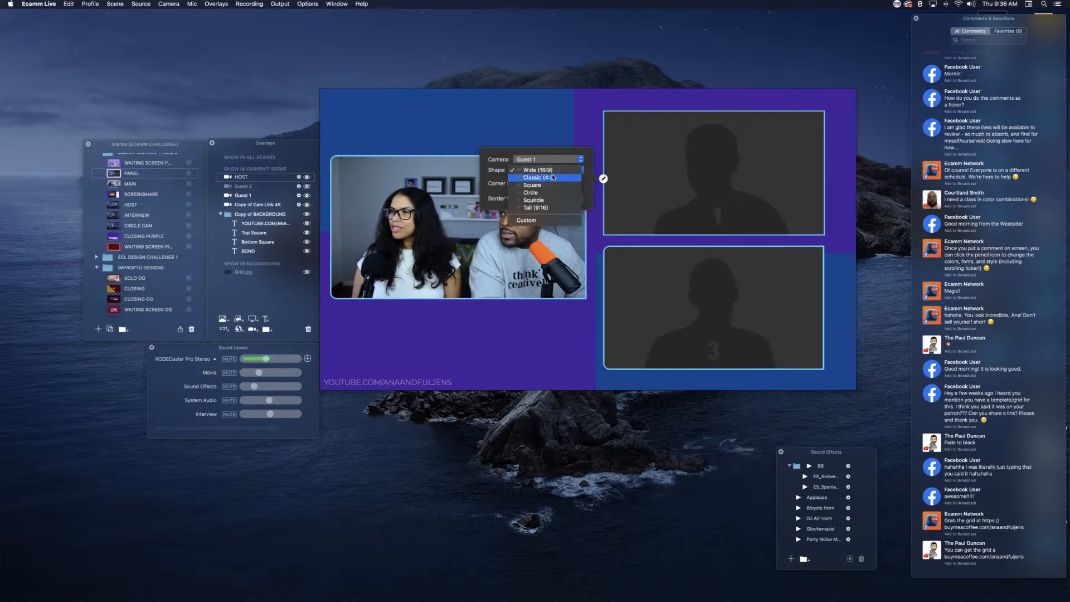
pyautogui.click(538, 201)
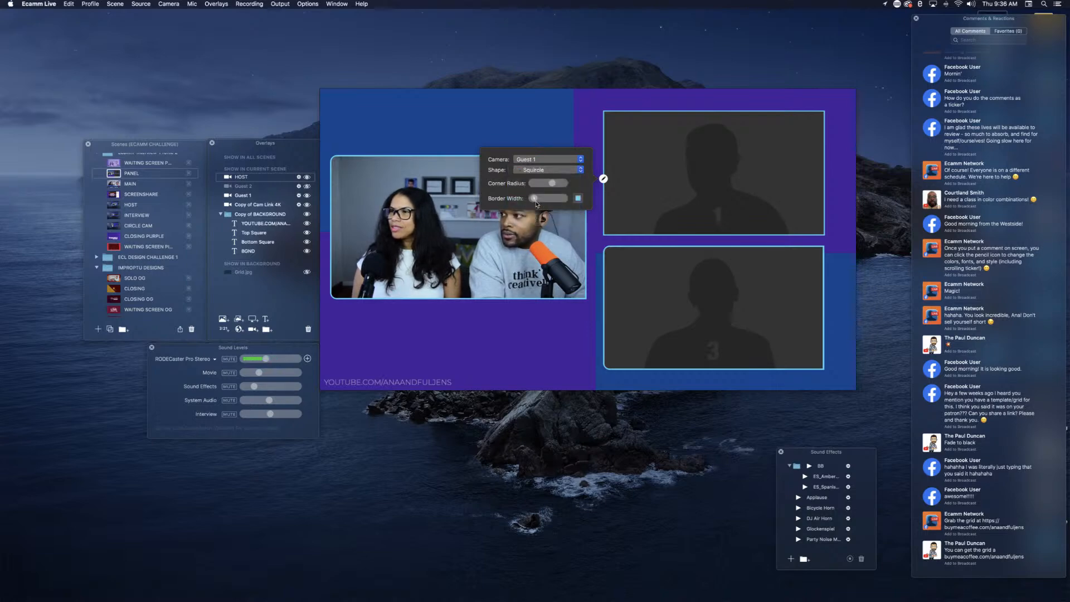
pyautogui.moveTo(675, 176); pyautogui.dragTo(721, 177)
pyautogui.scroll(5, 696, 174)
pyautogui.scroll(-4, 696, 175)
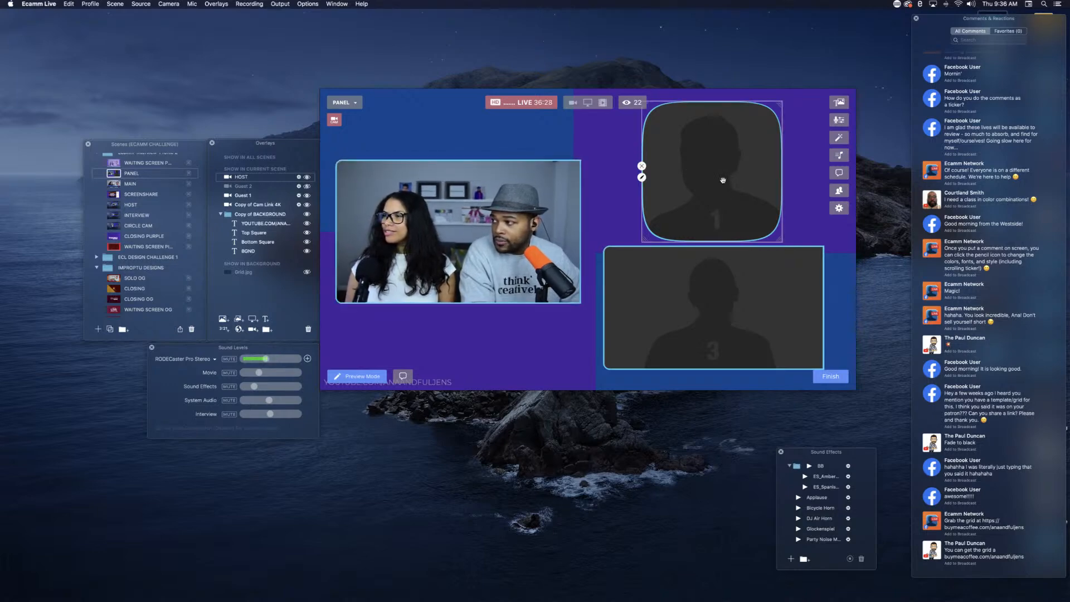
# Step: Give the Guest 1 overlay a Wide (16:9) frame with the Custom corner shape and move it back left above Guest 3
pyautogui.click(709, 190)
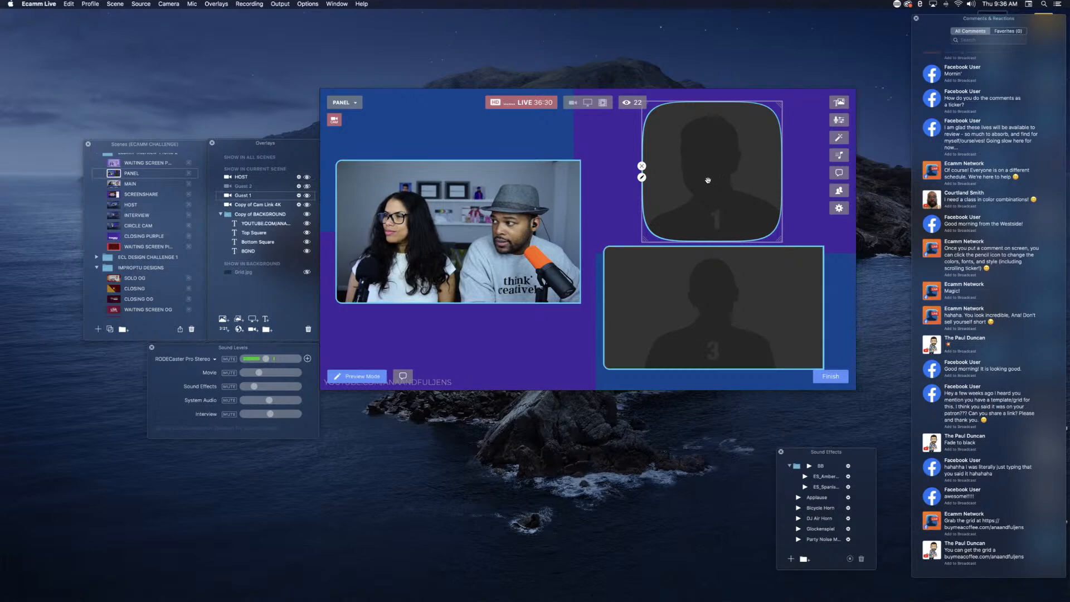
pyautogui.click(642, 177)
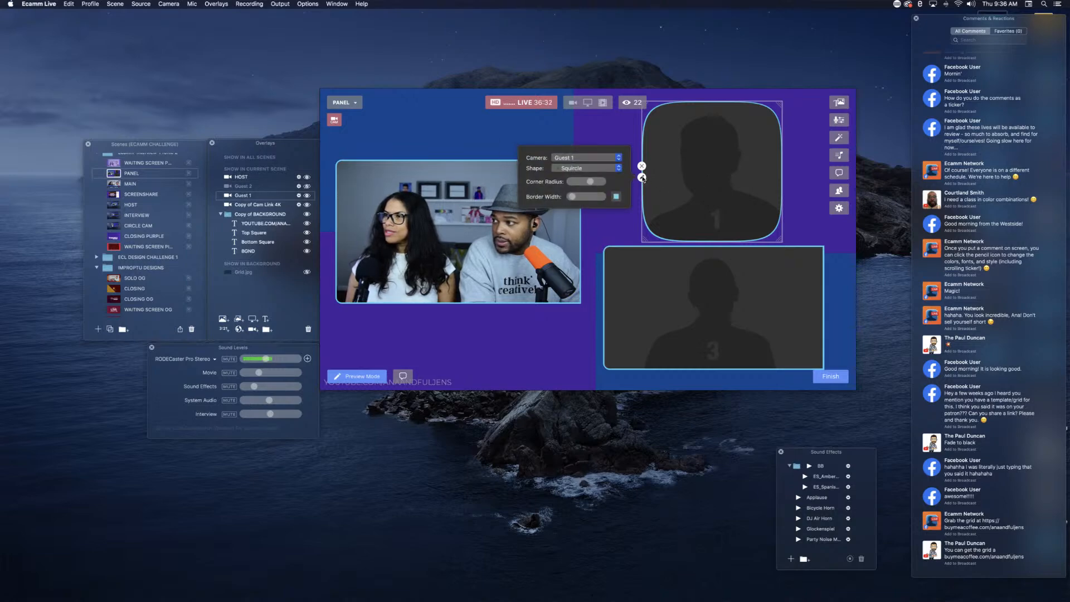
pyautogui.click(590, 160)
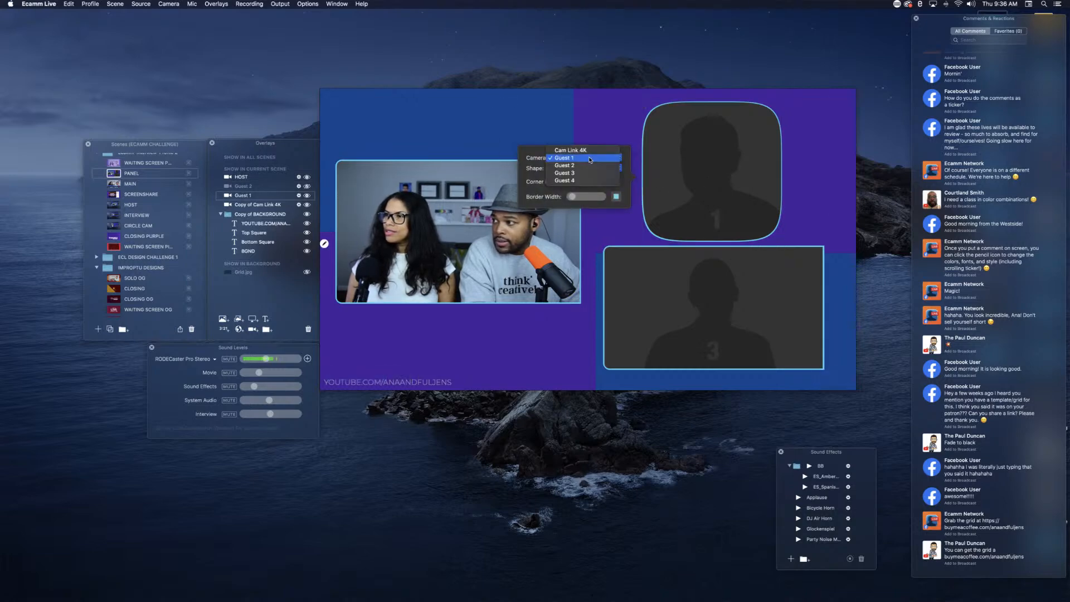
pyautogui.click(606, 159)
pyautogui.click(613, 168)
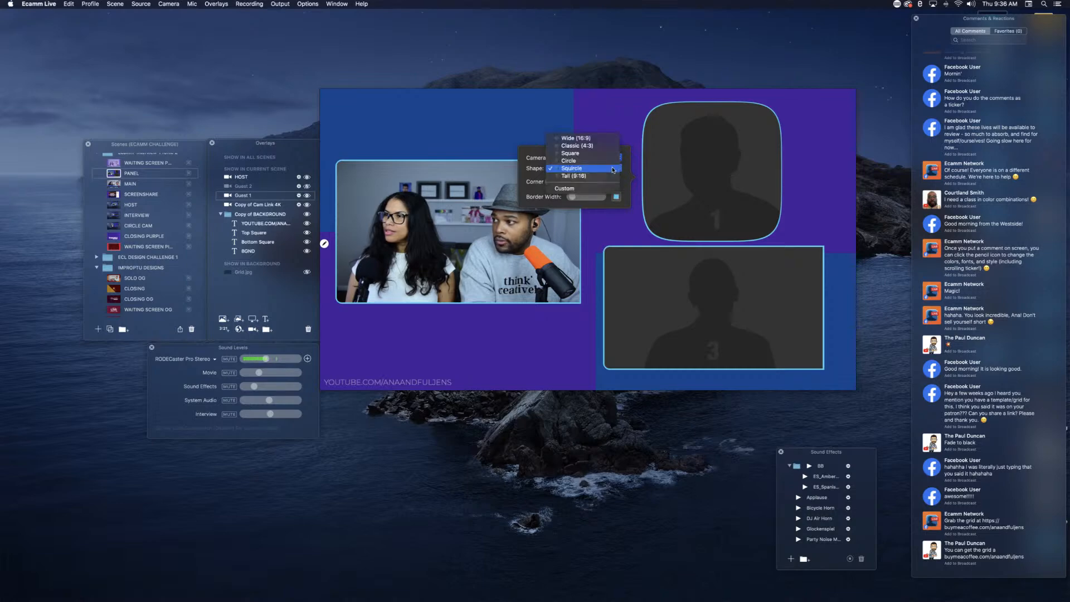
pyautogui.click(586, 189)
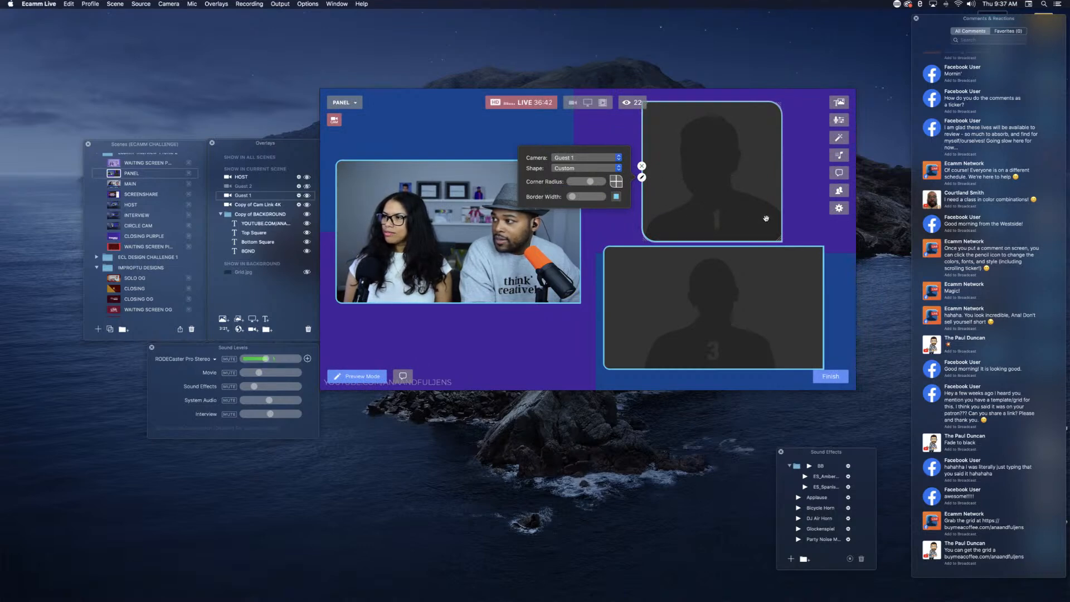
pyautogui.click(568, 170)
pyautogui.click(569, 119)
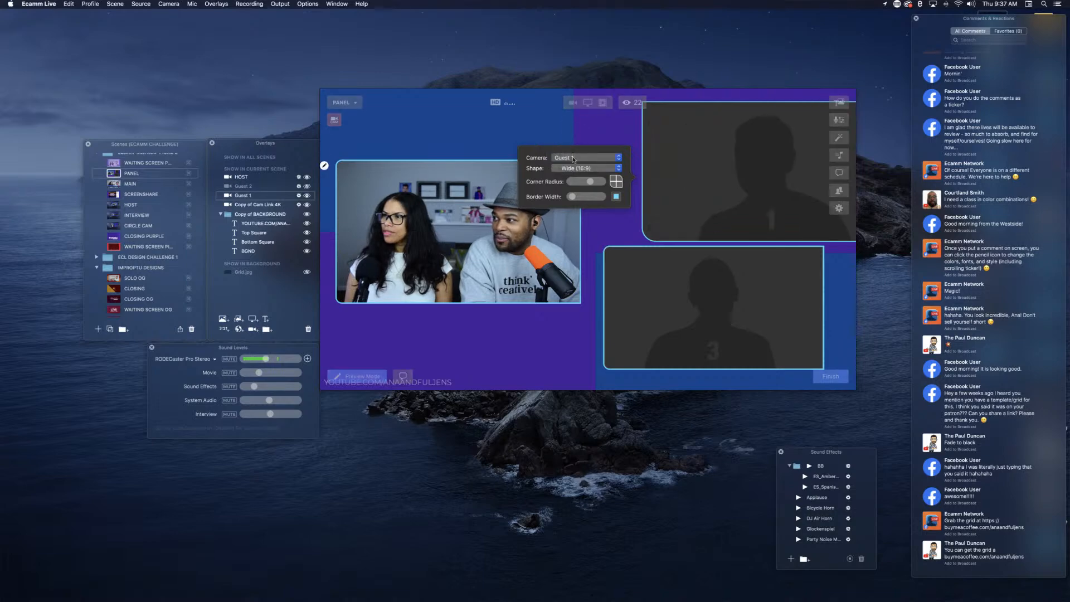
pyautogui.click(574, 167)
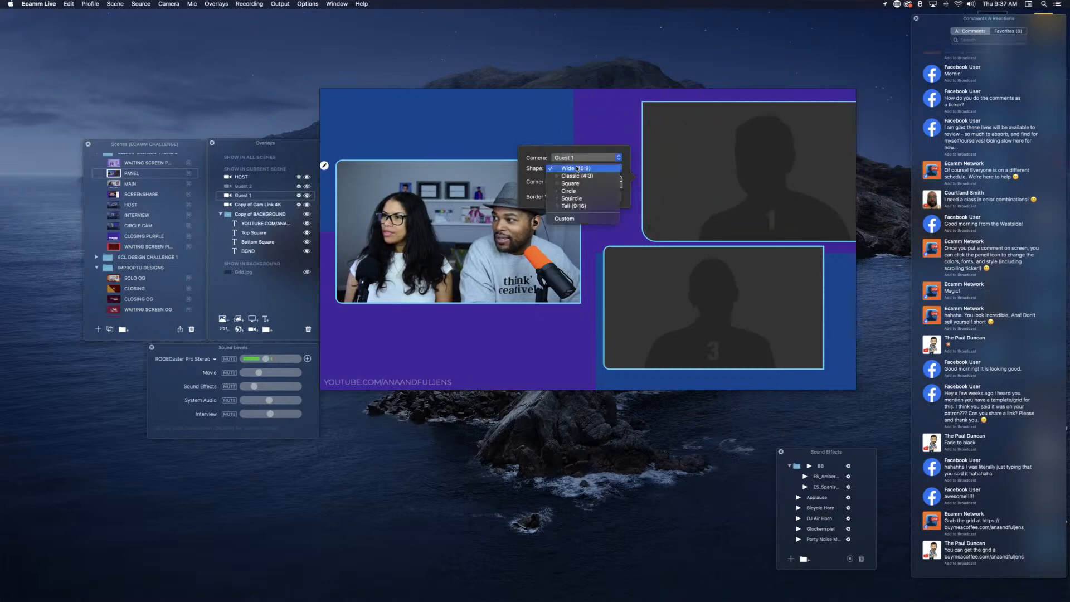
pyautogui.click(564, 219)
pyautogui.moveTo(710, 182); pyautogui.dragTo(678, 196)
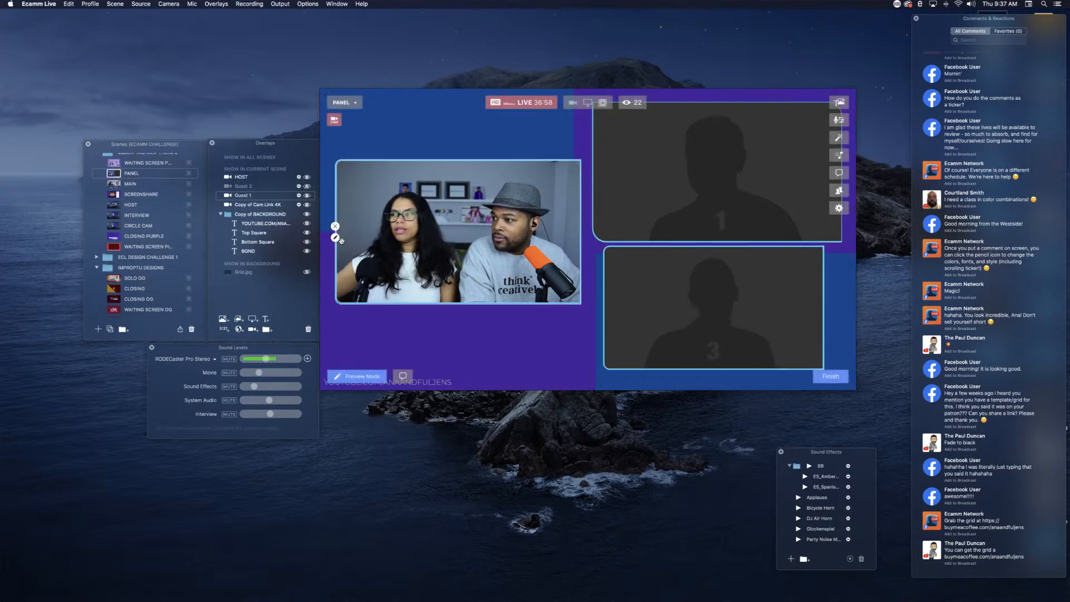
# Step: Change the host camera overlay's shape to Squircle, then reposition and enlarge it to fill the left half of the scene
pyautogui.click(335, 238)
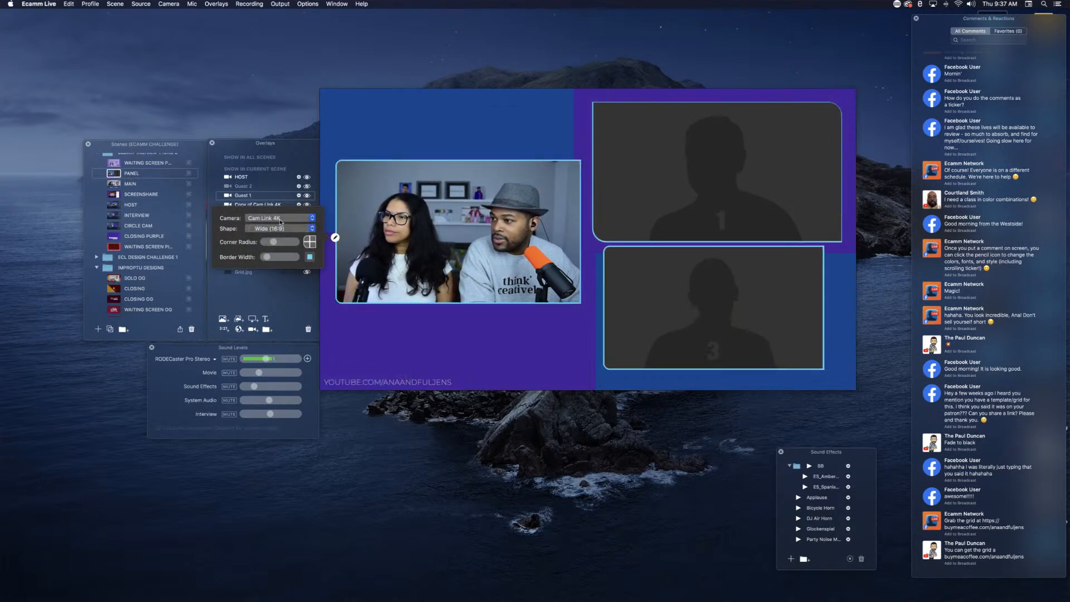
pyautogui.click(281, 229)
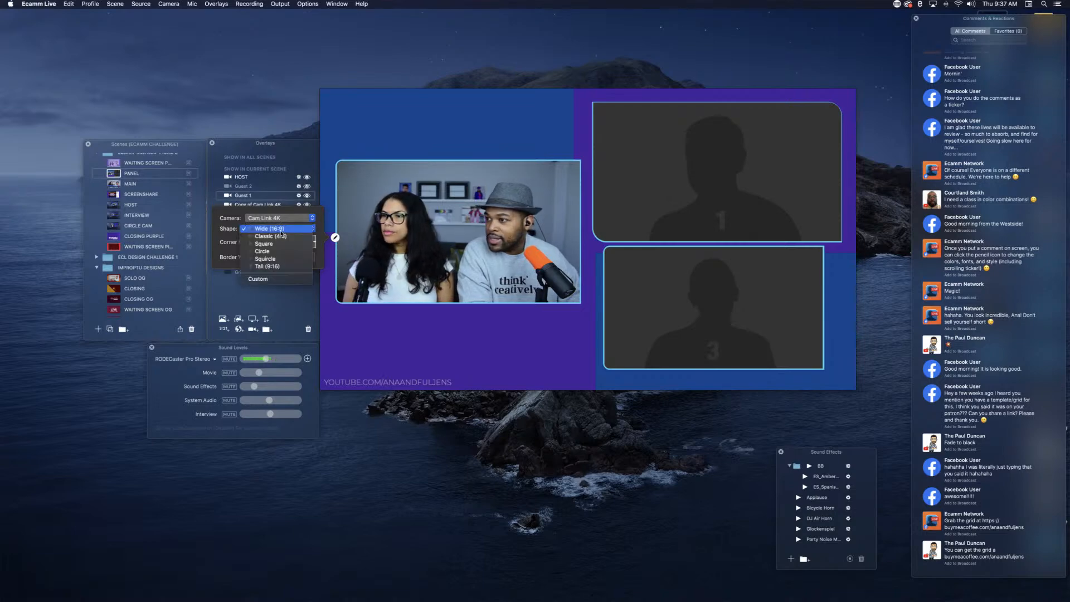
pyautogui.click(280, 259)
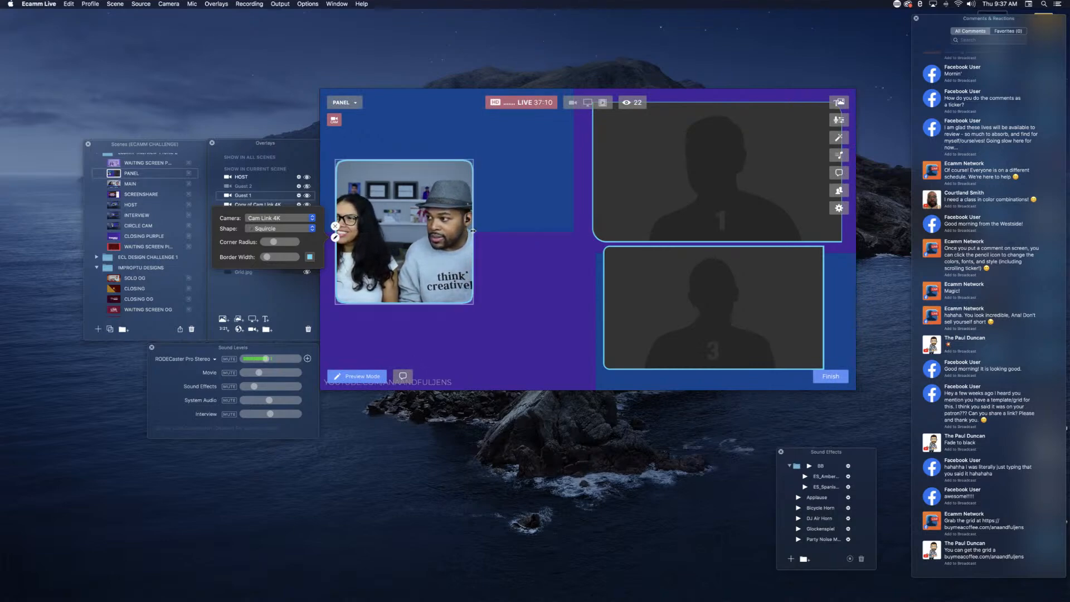
pyautogui.moveTo(434, 236); pyautogui.dragTo(482, 238)
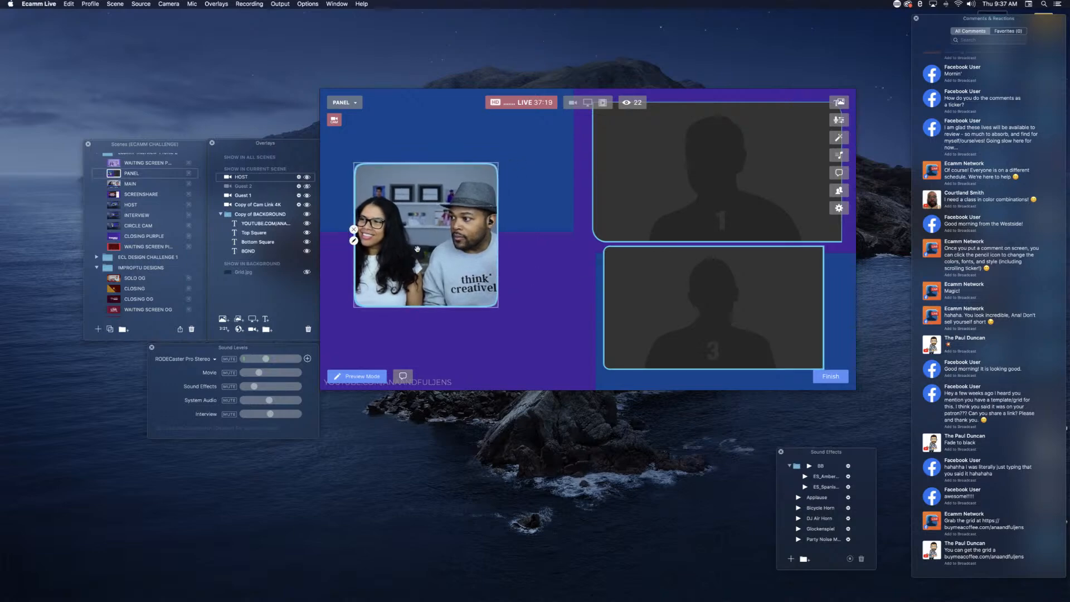
pyautogui.moveTo(427, 250); pyautogui.dragTo(437, 277)
pyautogui.scroll(3, 424, 257)
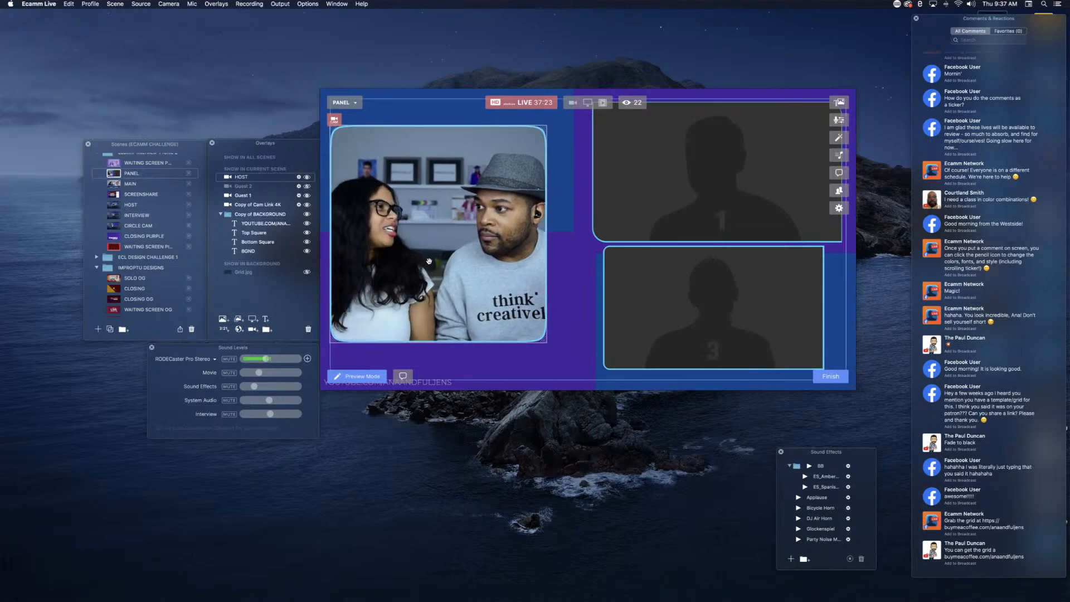
# Step: Resize and reposition the Guest 1 overlay beside the host, and shift the Guest 3 overlay down and left beneath it
pyautogui.scroll(-5, 669, 192)
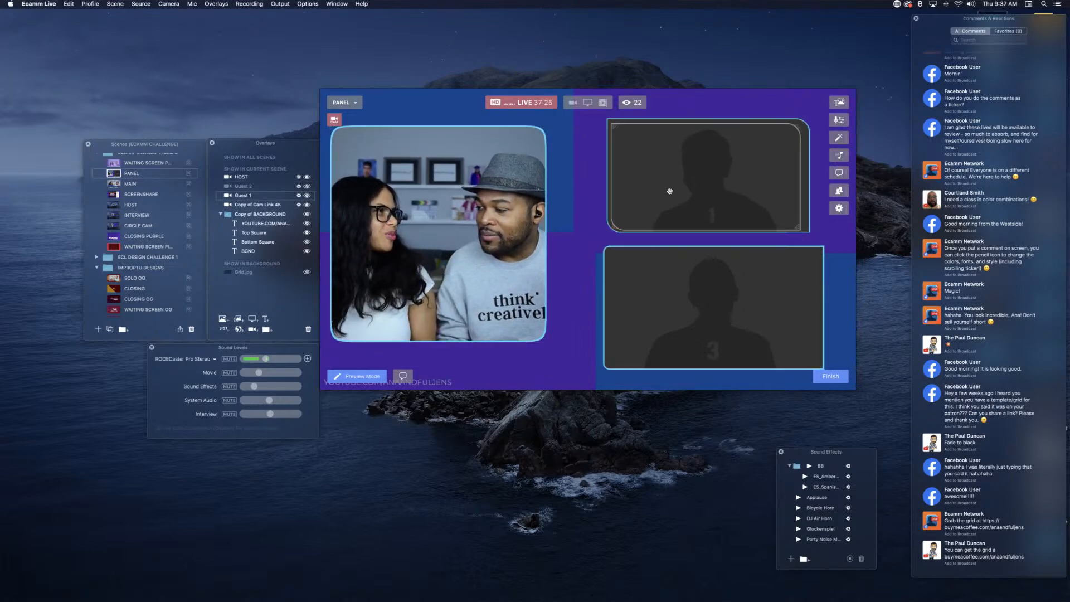
pyautogui.scroll(5, 670, 191)
pyautogui.moveTo(670, 192); pyautogui.dragTo(659, 194)
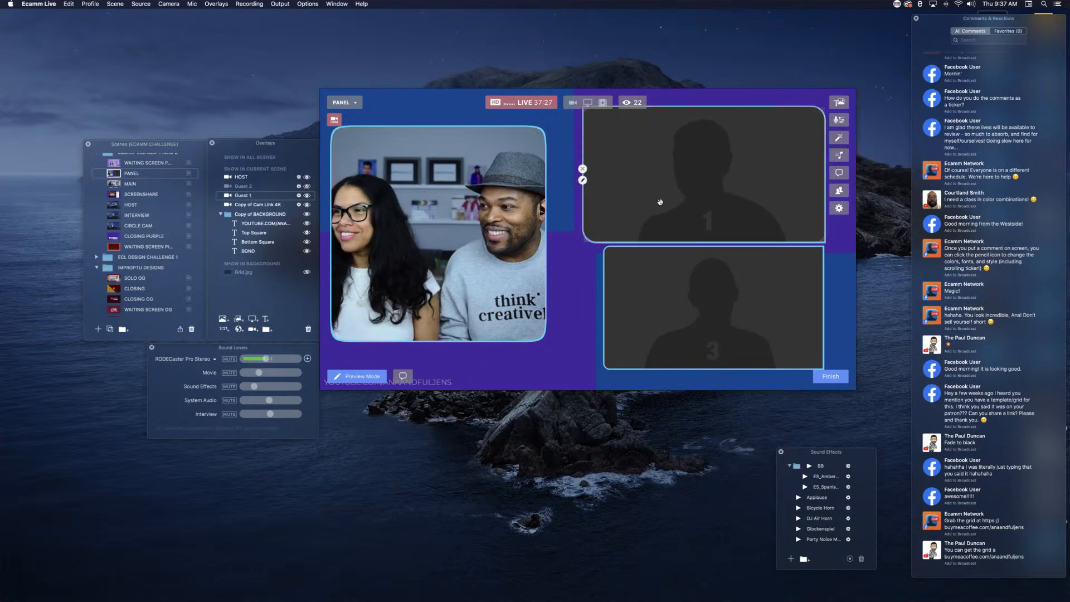
pyautogui.moveTo(705, 305); pyautogui.dragTo(685, 314)
pyautogui.click(683, 232)
pyautogui.moveTo(677, 196); pyautogui.dragTo(672, 208)
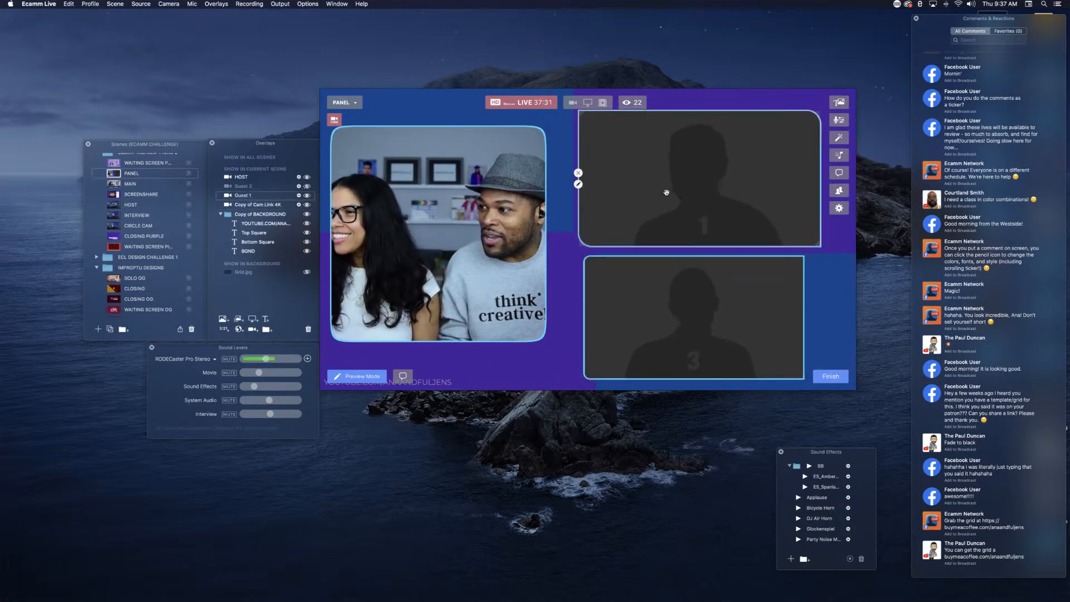
# Step: Hide the Guest 3 camera overlay, and adjust the Guest 1 overlay's position and size in the scene's upper right
pyautogui.click(629, 271)
pyautogui.click(583, 313)
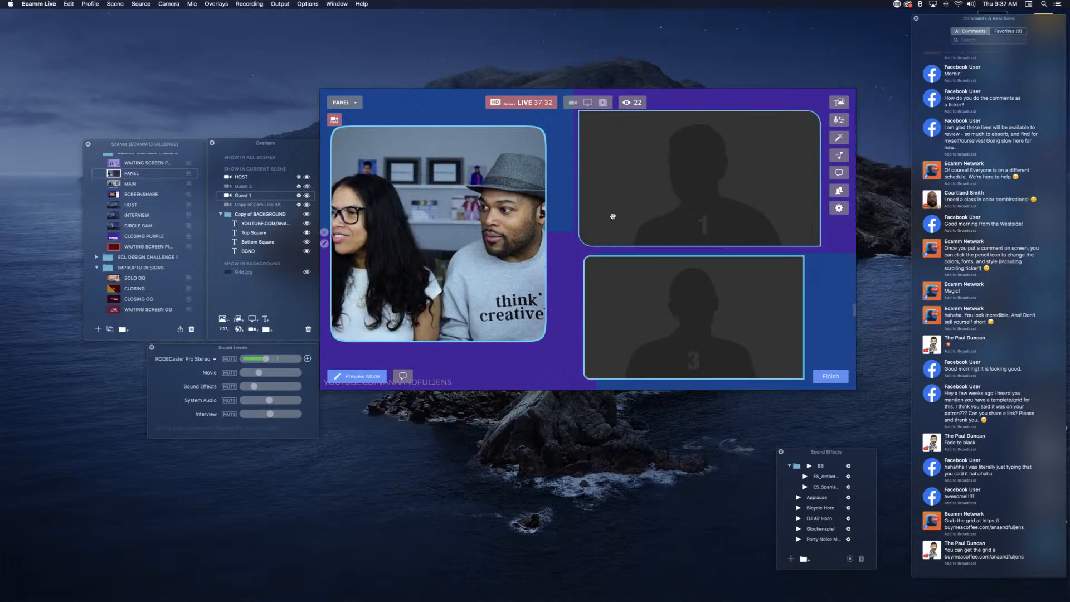
pyautogui.moveTo(626, 162); pyautogui.dragTo(624, 161)
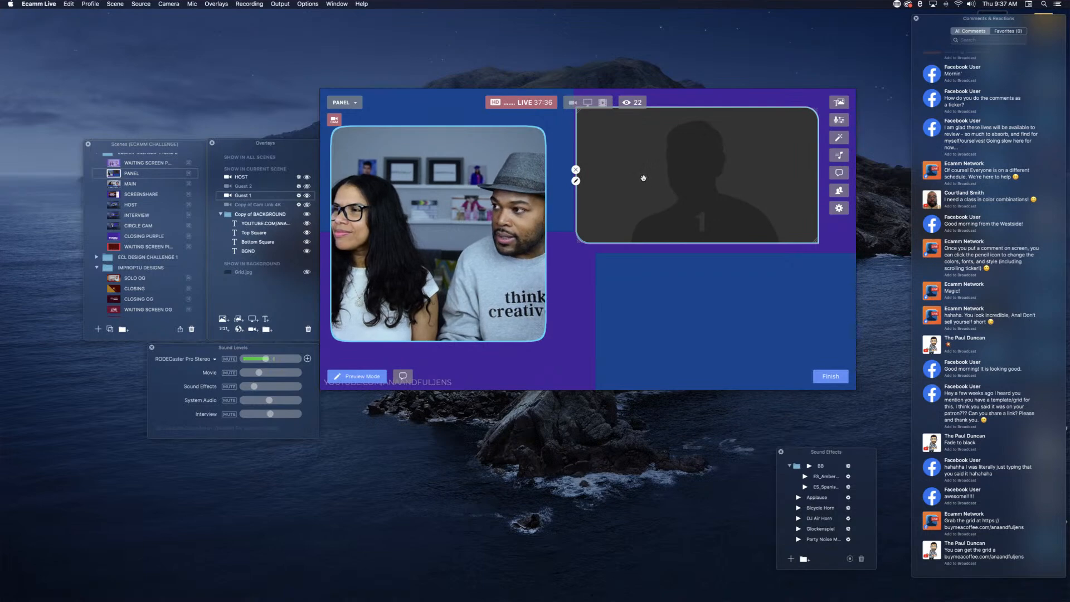
pyautogui.scroll(4, 710, 203)
pyautogui.scroll(-2, 711, 203)
# Step: Undo a first, oversized duplicate of Guest 1, shrink the overlay slightly and duplicate it directly below the original
pyautogui.moveTo(710, 203); pyautogui.dragTo(707, 327)
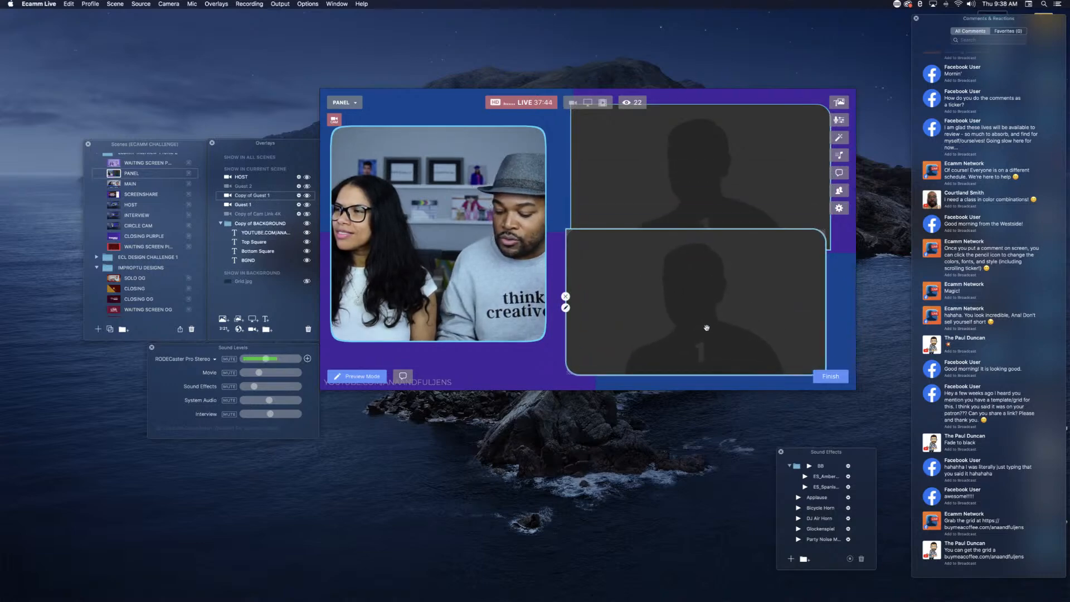
pyautogui.press('super+z')
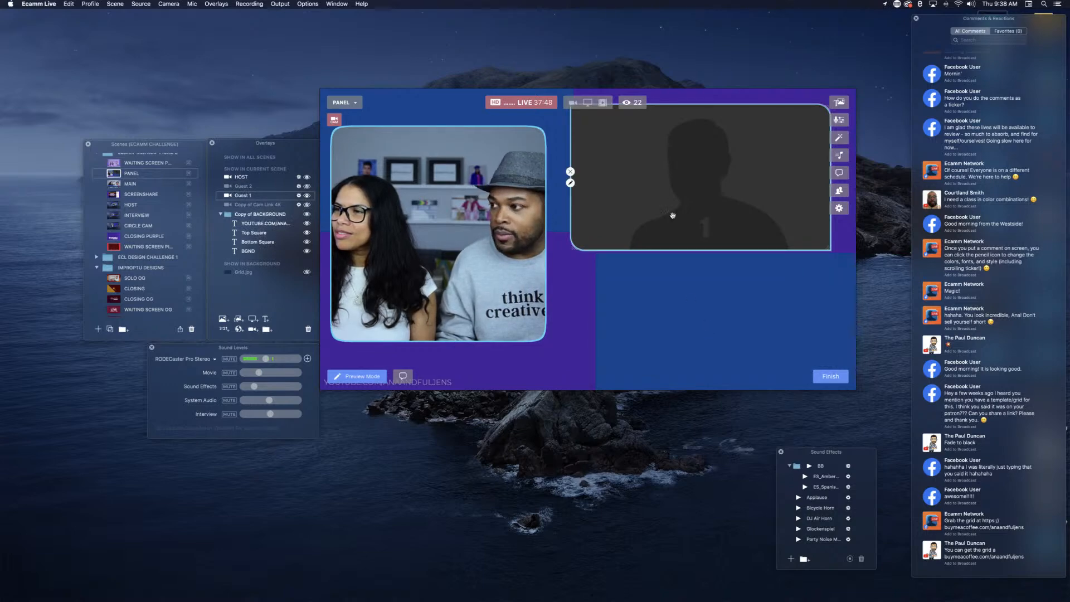
pyautogui.scroll(-4, 675, 191)
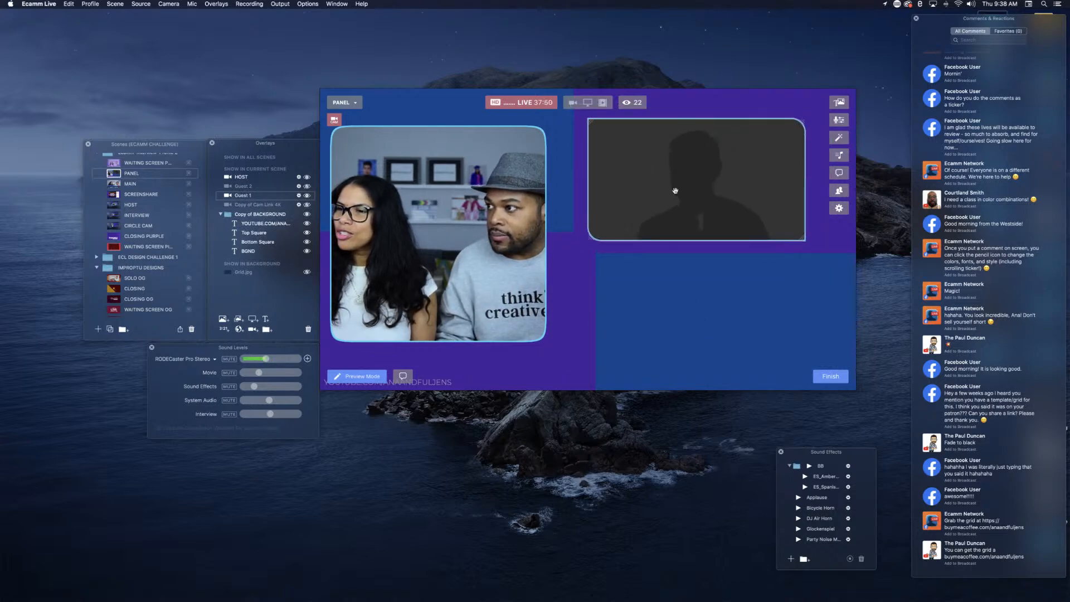
pyautogui.scroll(3, 675, 191)
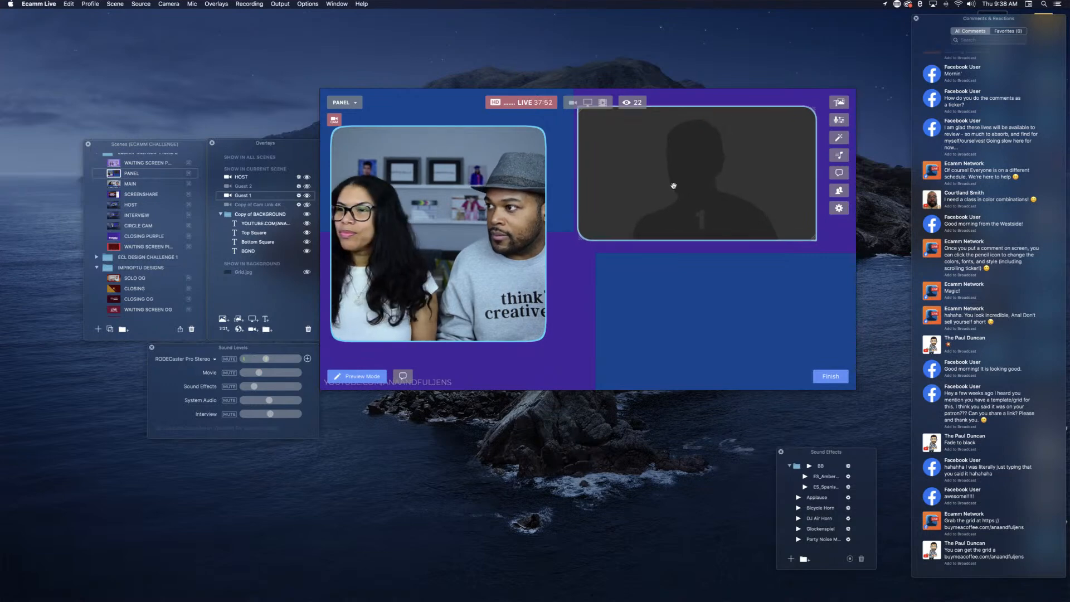
pyautogui.moveTo(673, 185); pyautogui.dragTo(695, 323)
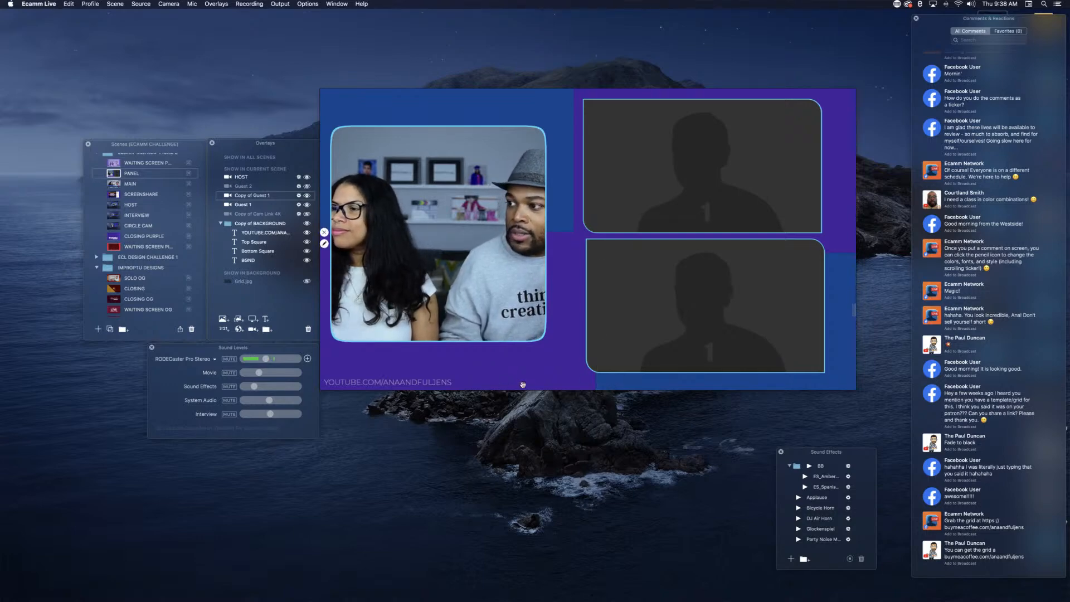
# Step: Create a text overlay reading "SCROLLING STICKER INSTEAD OF SCROLLING TICKER BECAUSE", the co-host's first name, and "LIKES TO SAY SCROLLING STICKER"
pyautogui.click(265, 319)
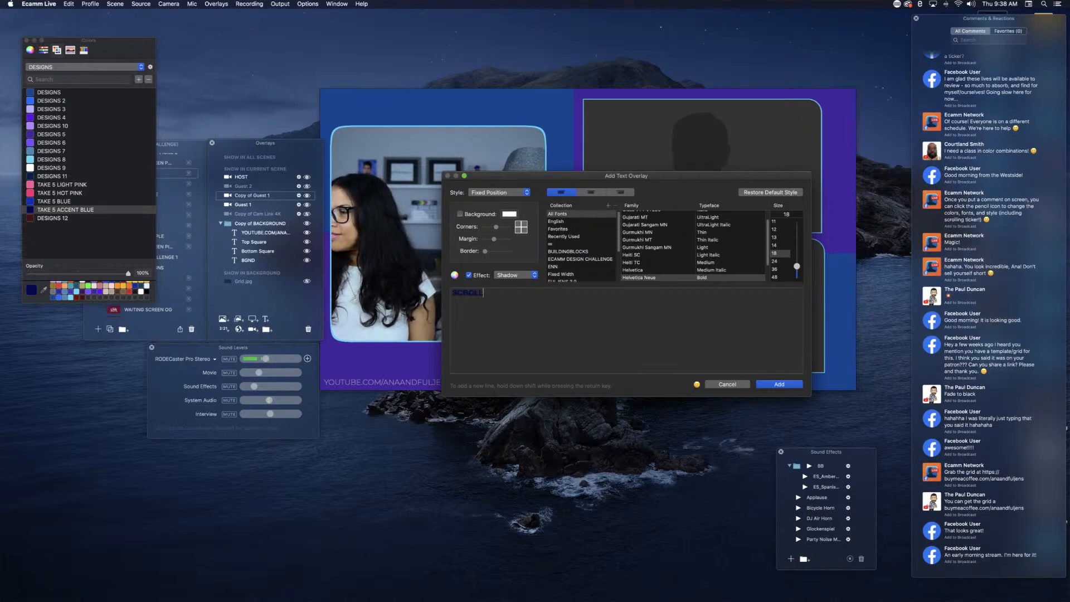
pyautogui.write('NG STICKER INSTEAD')
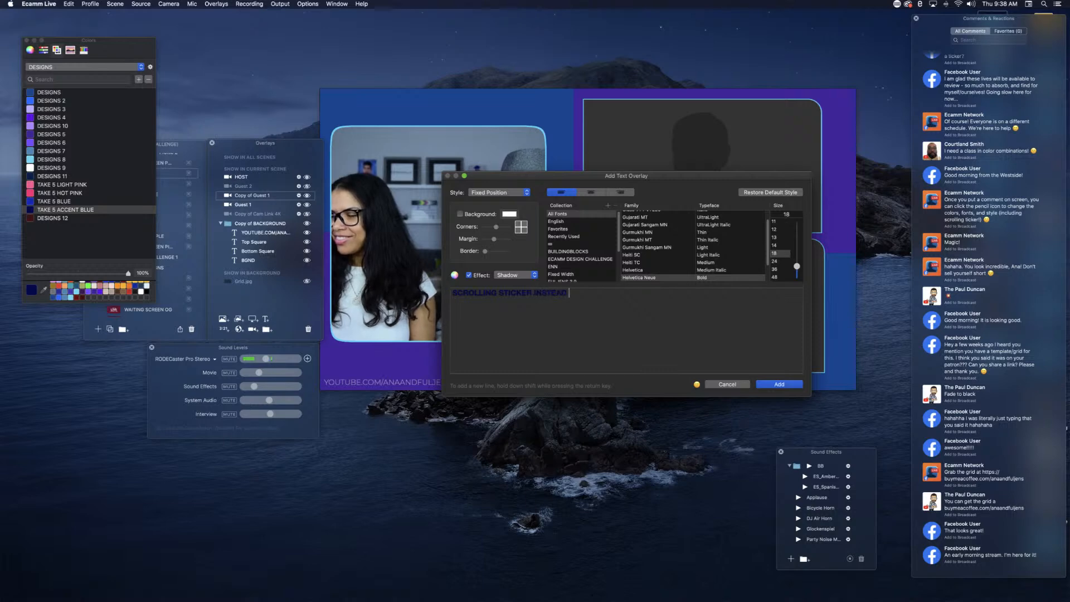
pyautogui.write(' OF SCROLLING TICKER B')
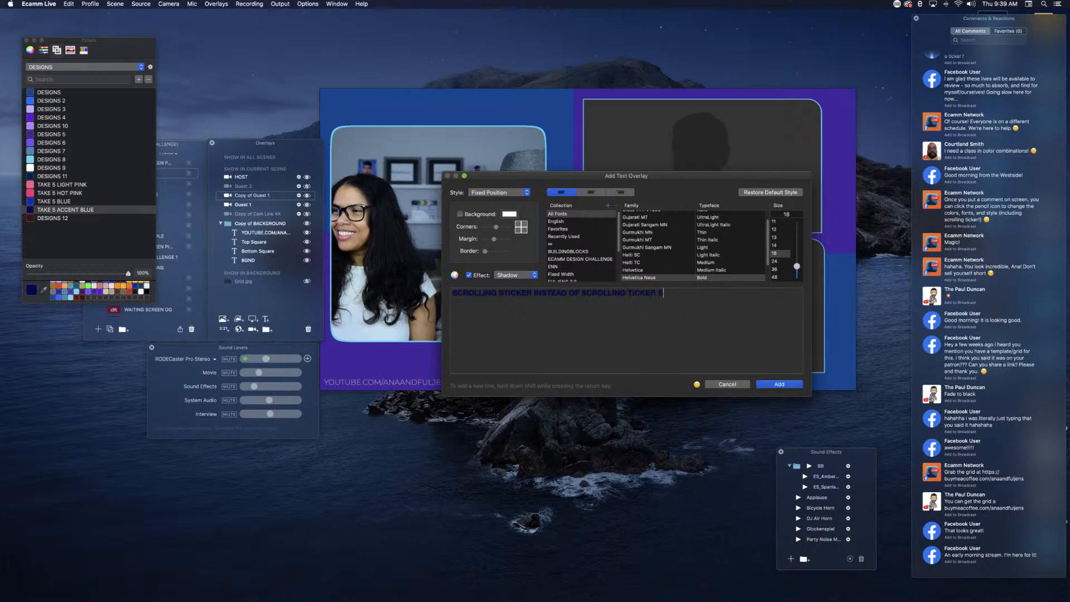
pyautogui.write('ECAUSE ANA')
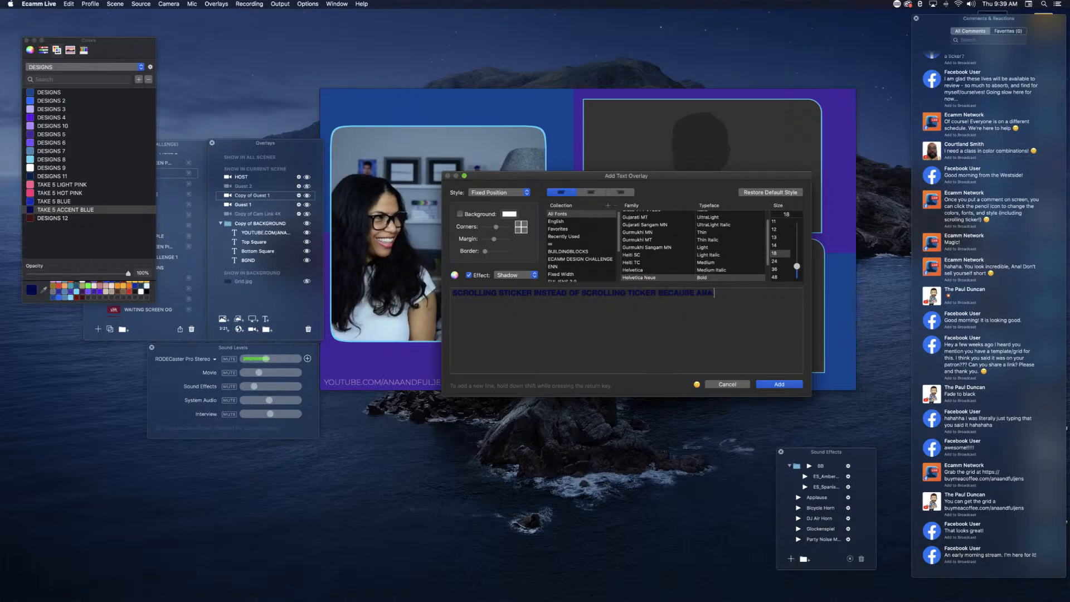
pyautogui.write(' LIKES TO')
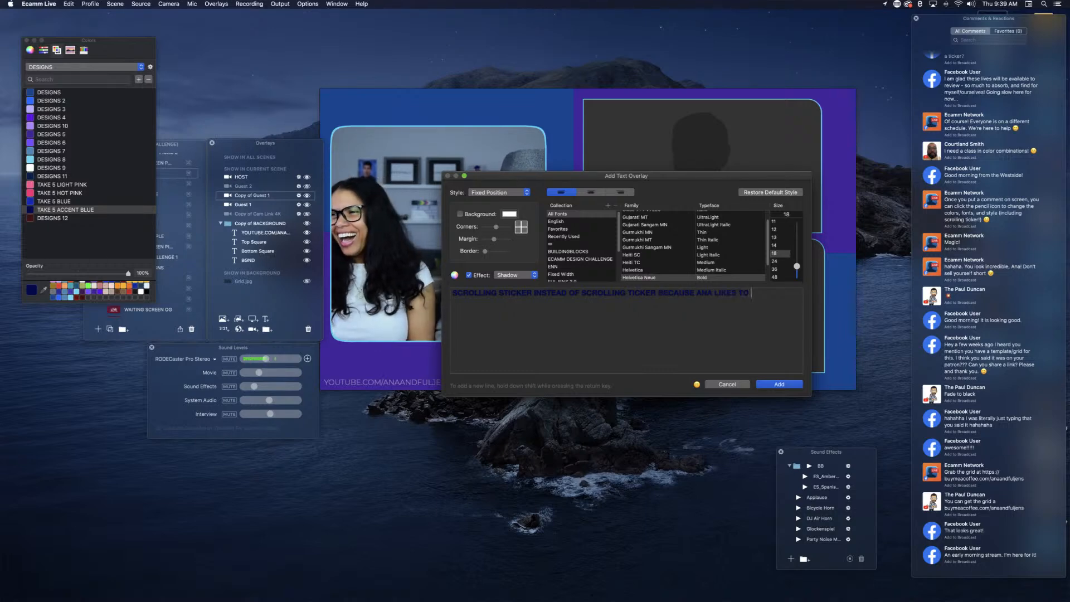
pyautogui.write(' SAY SCROLLING STICKER')
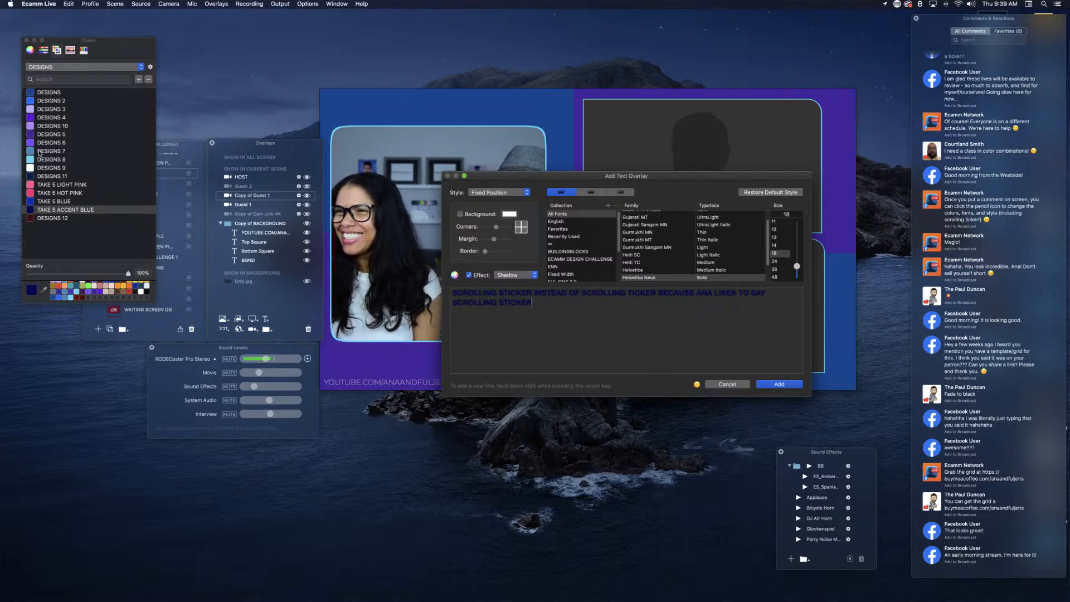
# Step: Color the text with the white DESIGNS 9 swatch, set the Scrolling Ticker style and Regular typeface, and add it to the scene
pyautogui.click(30, 168)
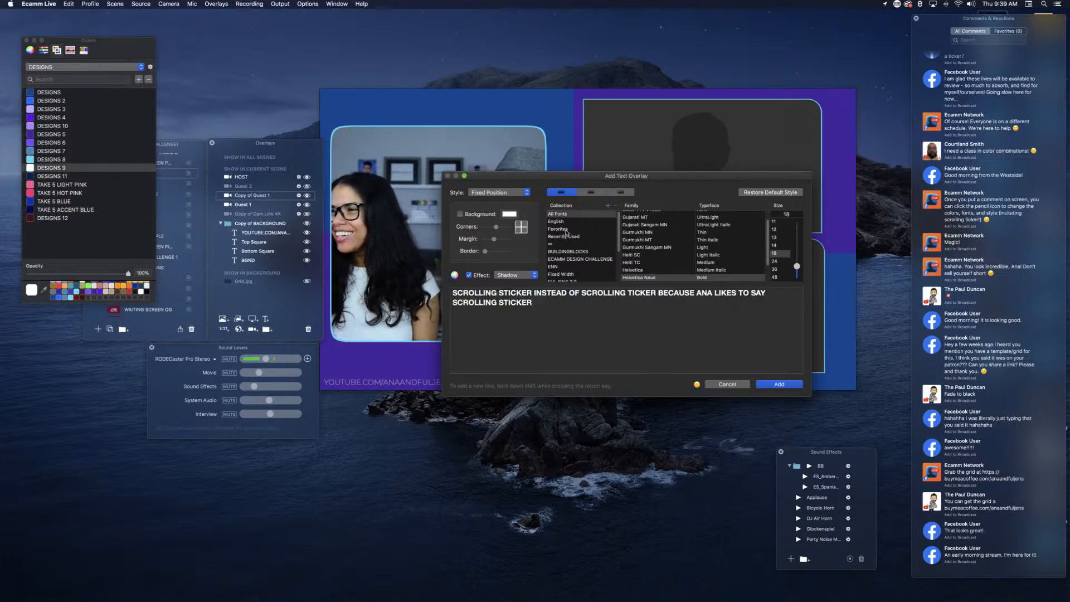
pyautogui.click(492, 193)
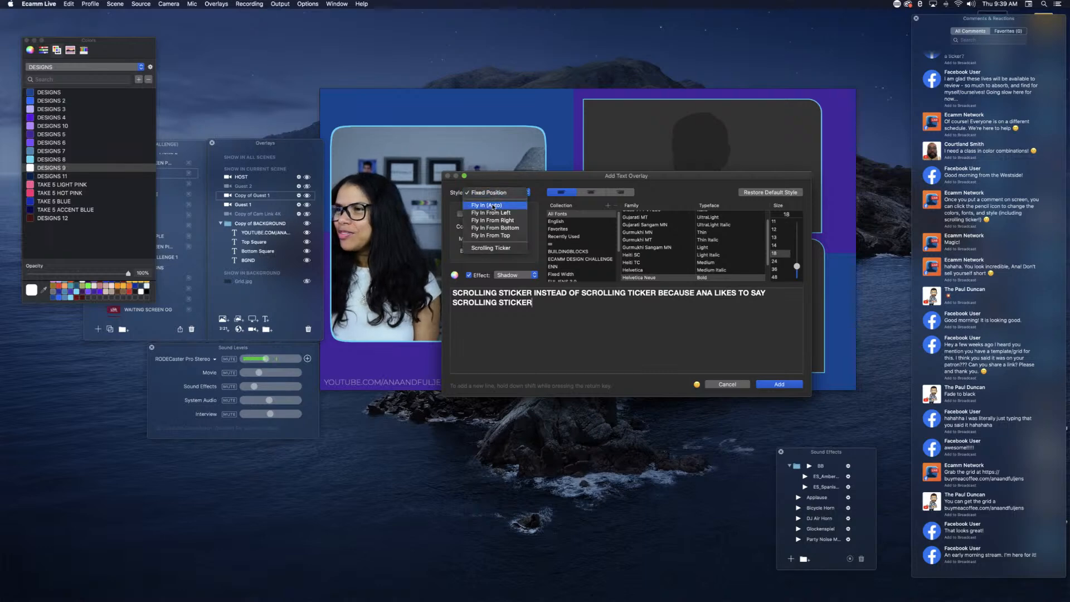
pyautogui.click(496, 248)
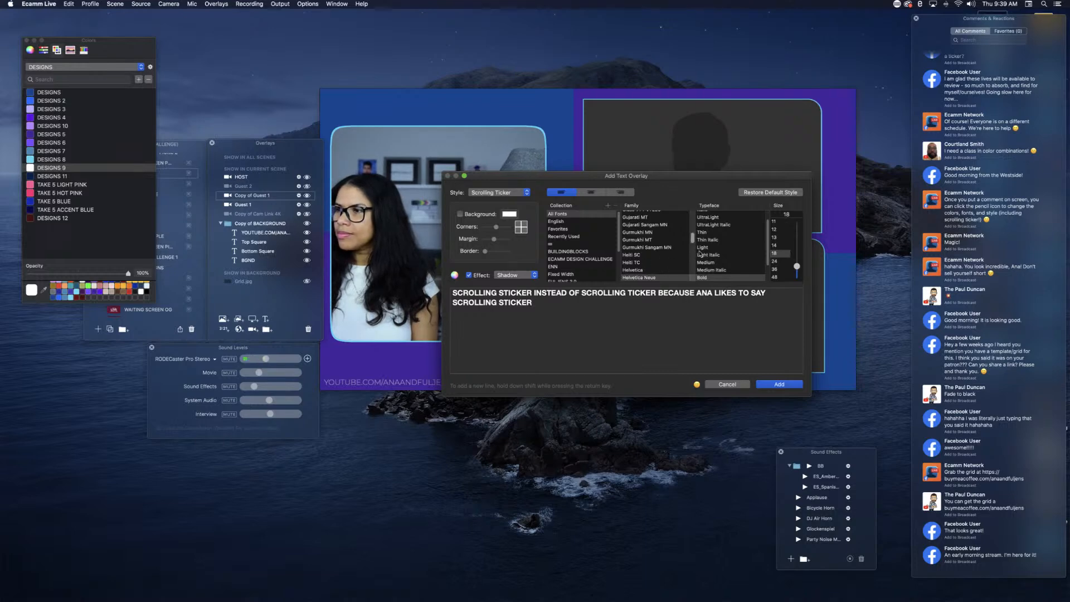
pyautogui.scroll(2, 712, 254)
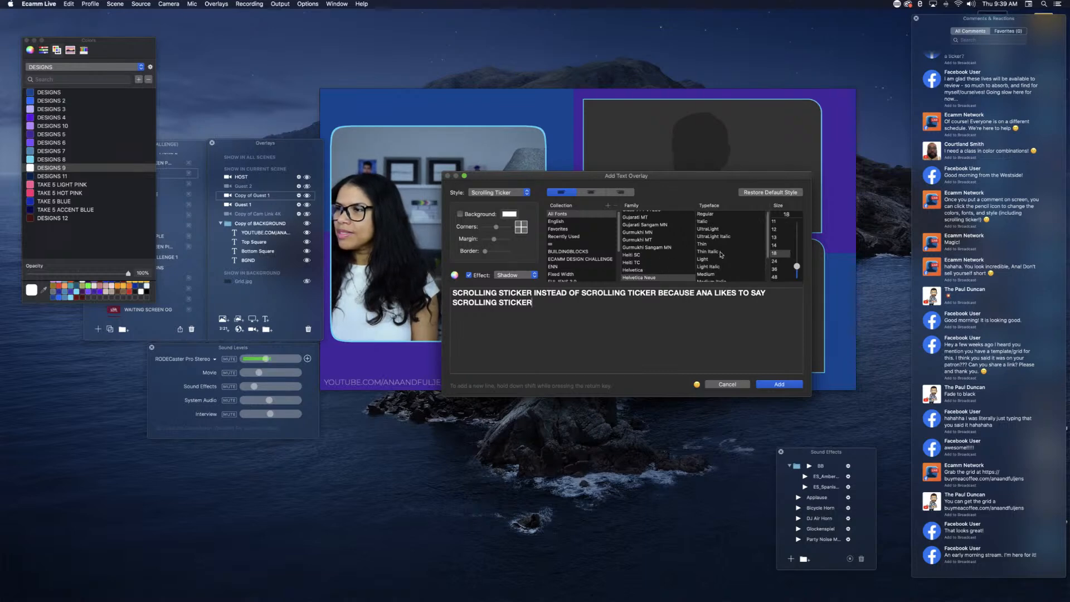
pyautogui.click(705, 214)
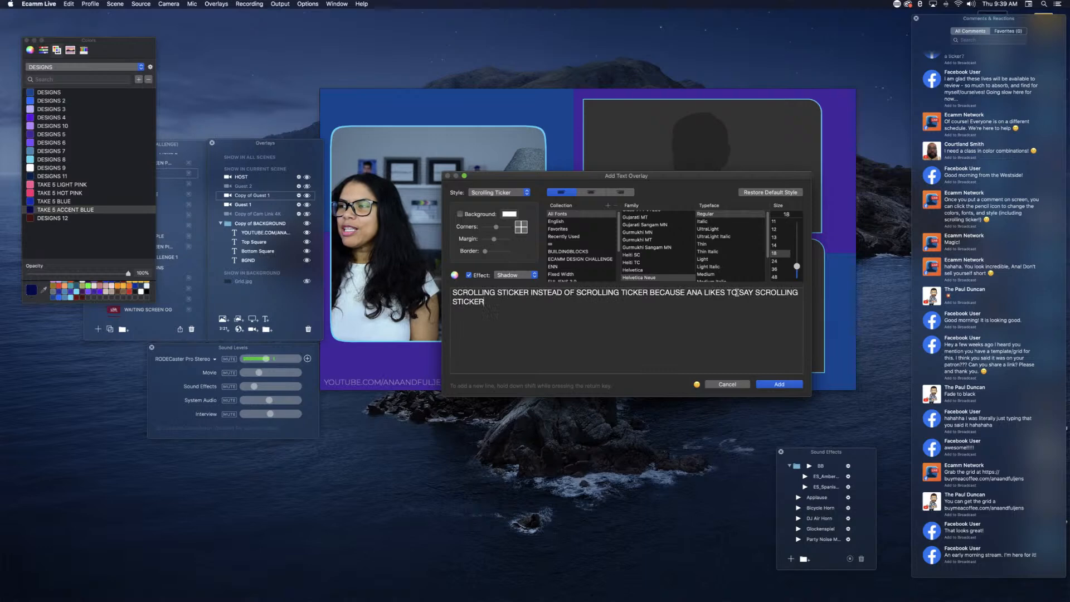
pyautogui.click(774, 384)
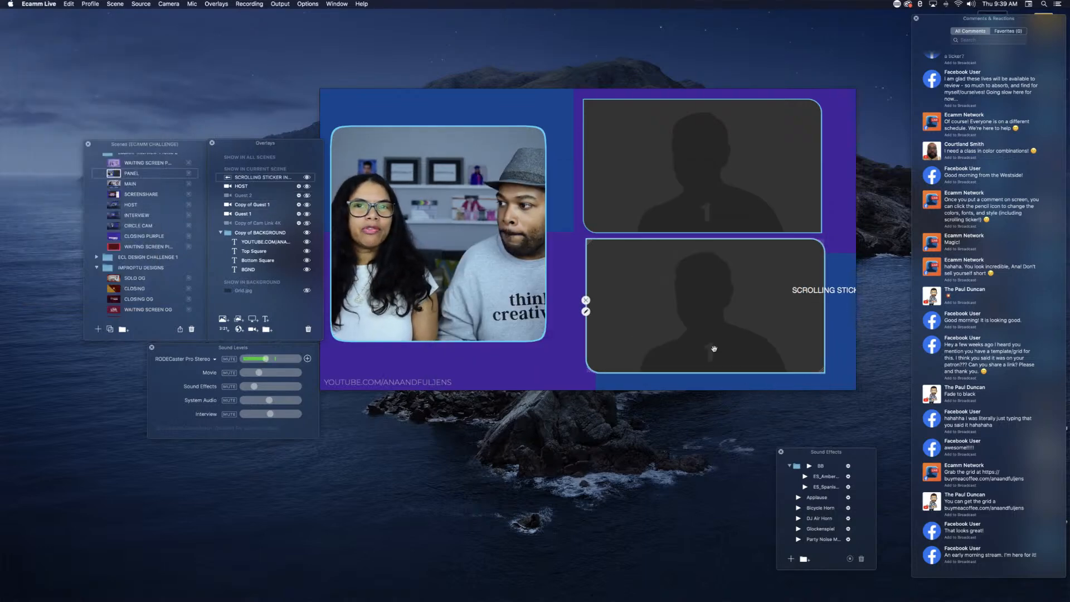
# Step: Move the scrolling ticker down near the scene's lower edge and set its font size to 14
pyautogui.moveTo(796, 295); pyautogui.dragTo(795, 312)
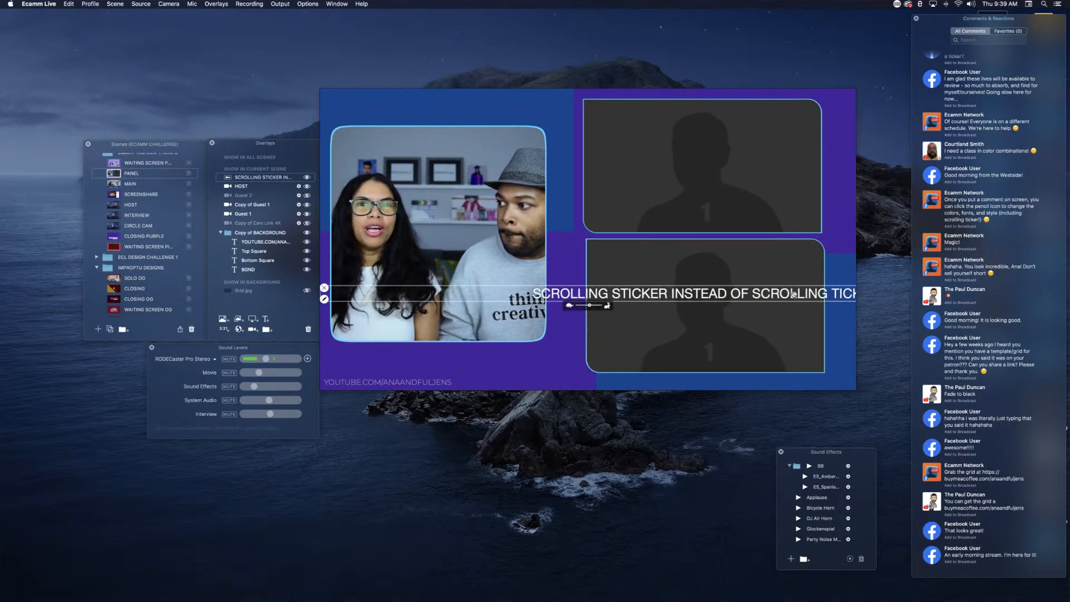
pyautogui.moveTo(794, 294); pyautogui.dragTo(784, 370)
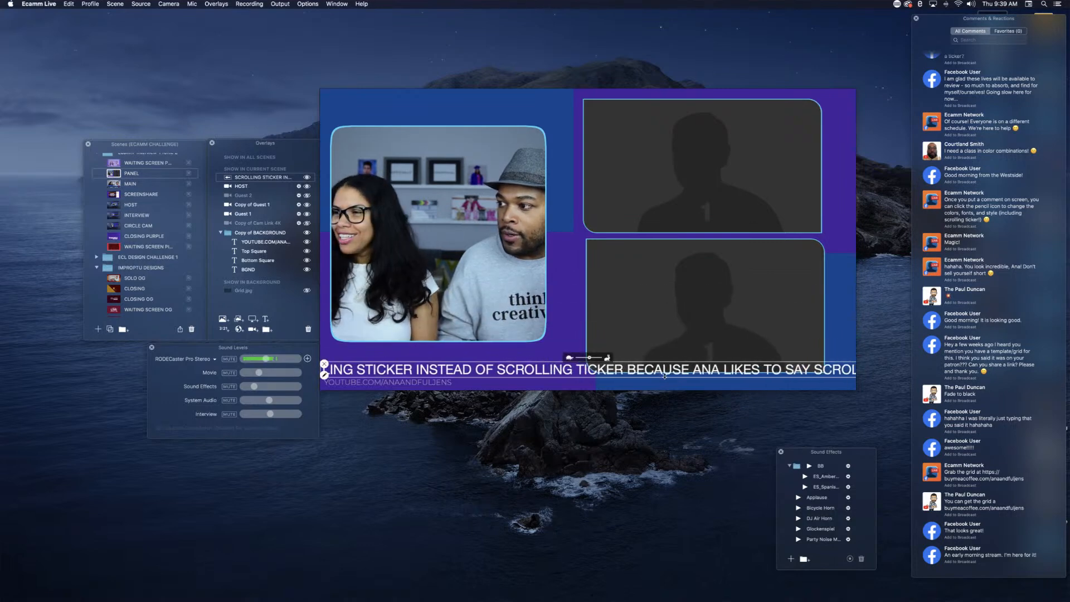
pyautogui.doubleClick(600, 364)
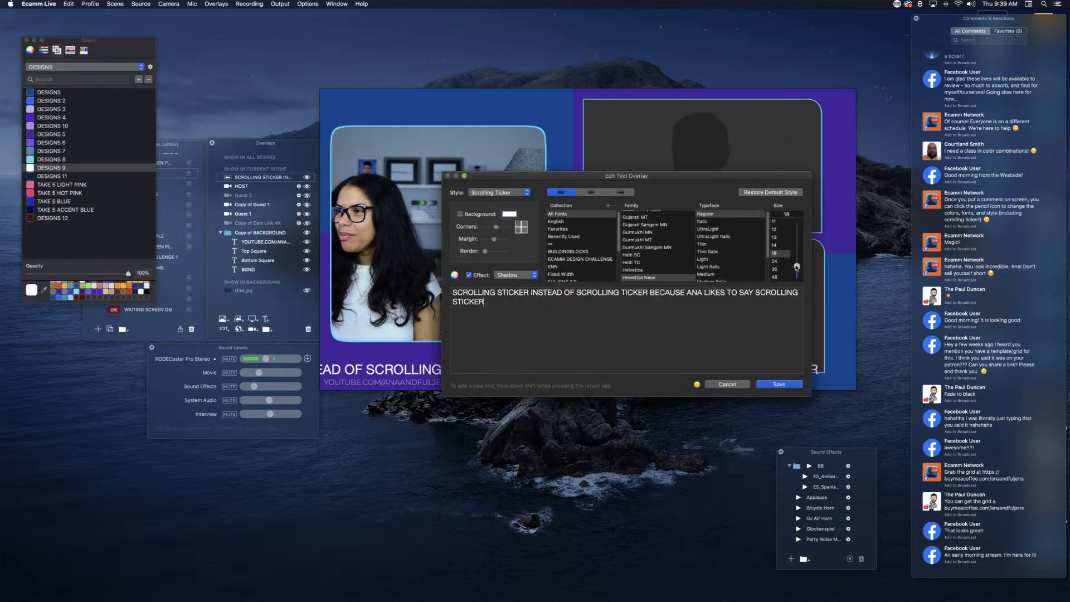
pyautogui.moveTo(797, 267); pyautogui.dragTo(797, 269)
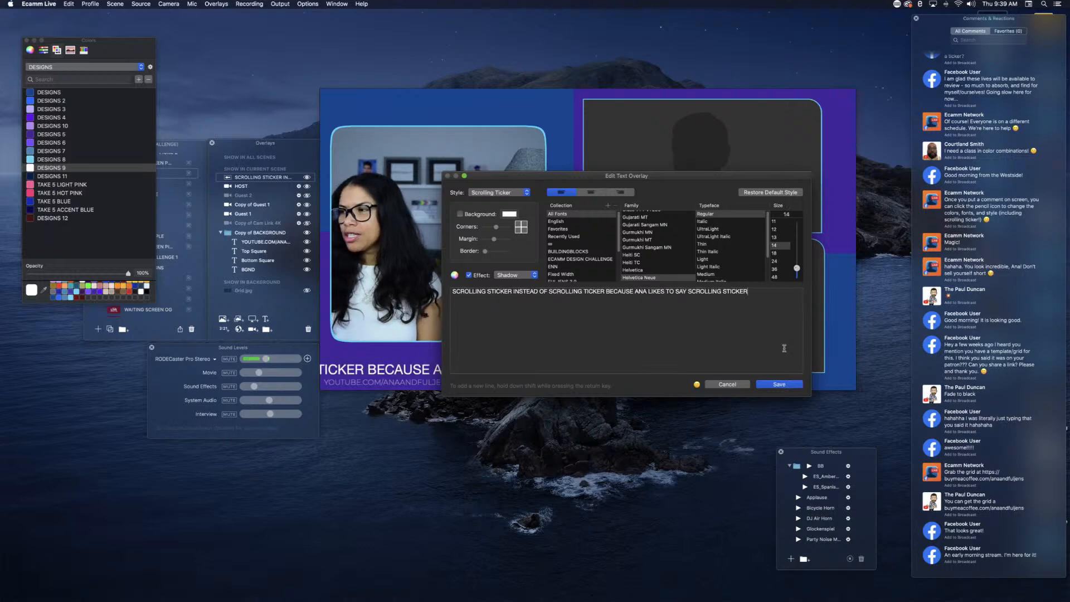
pyautogui.click(780, 385)
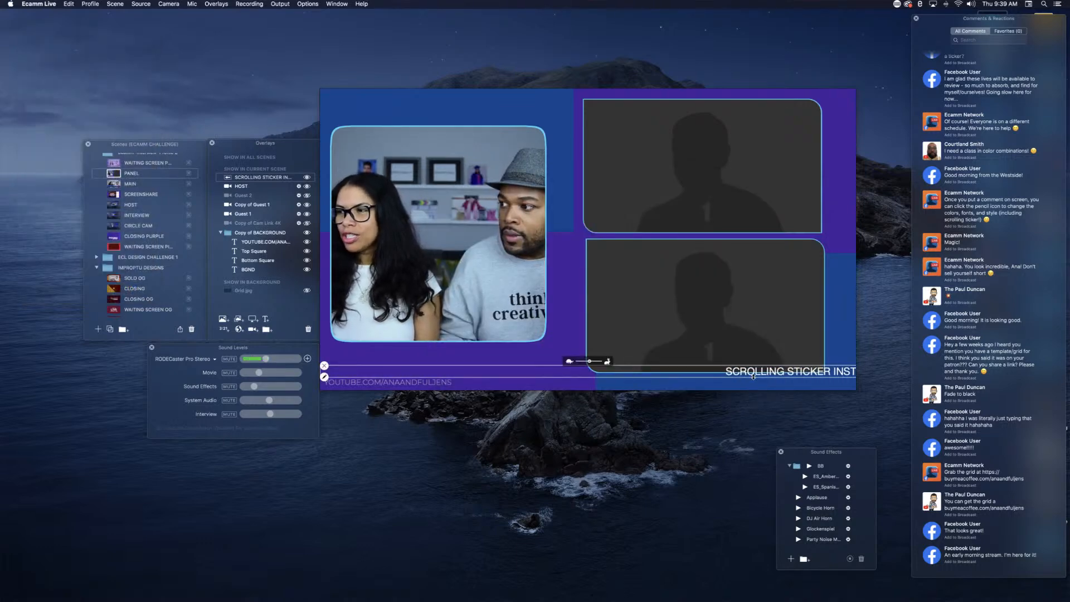
# Step: Lower the ticker slightly and layer it between Bottom Square and BGND in the Copy of BACKGROUND group
pyautogui.moveTo(753, 371); pyautogui.dragTo(755, 378)
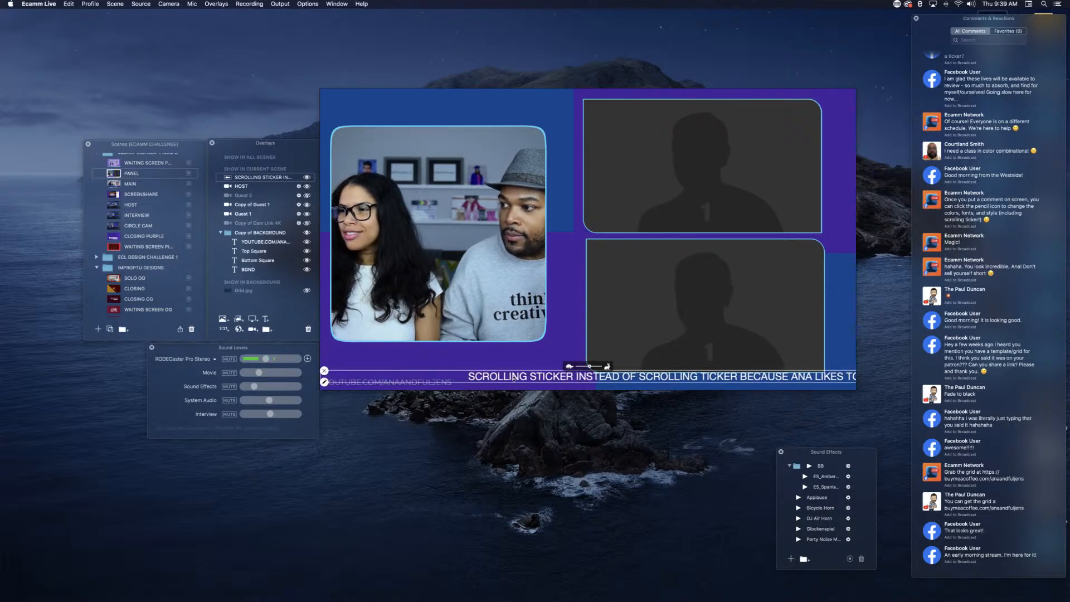
pyautogui.moveTo(590, 367); pyautogui.dragTo(590, 367)
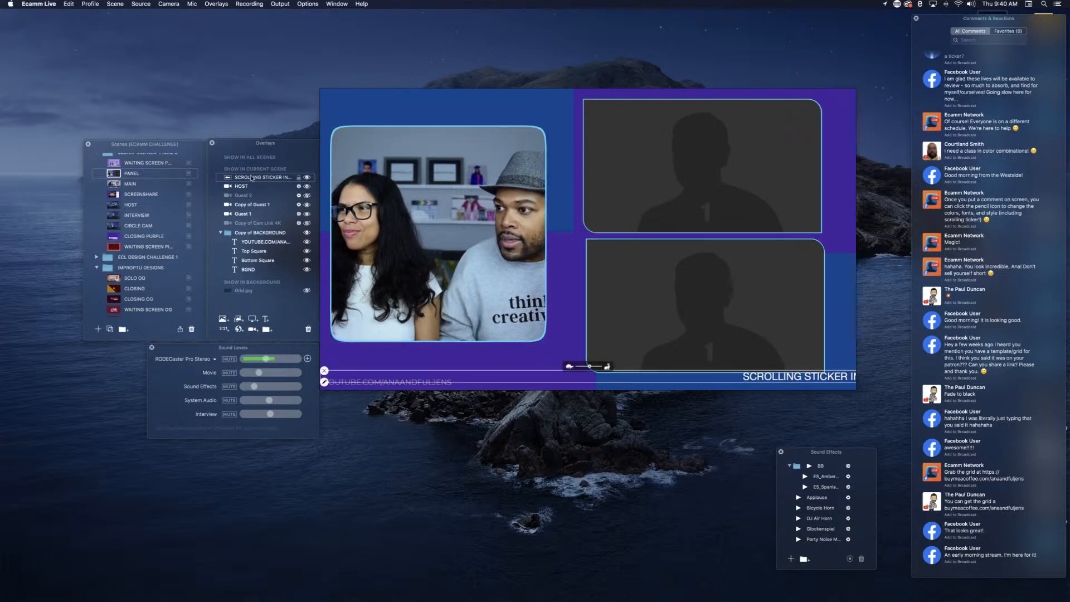
pyautogui.moveTo(251, 179); pyautogui.dragTo(251, 263)
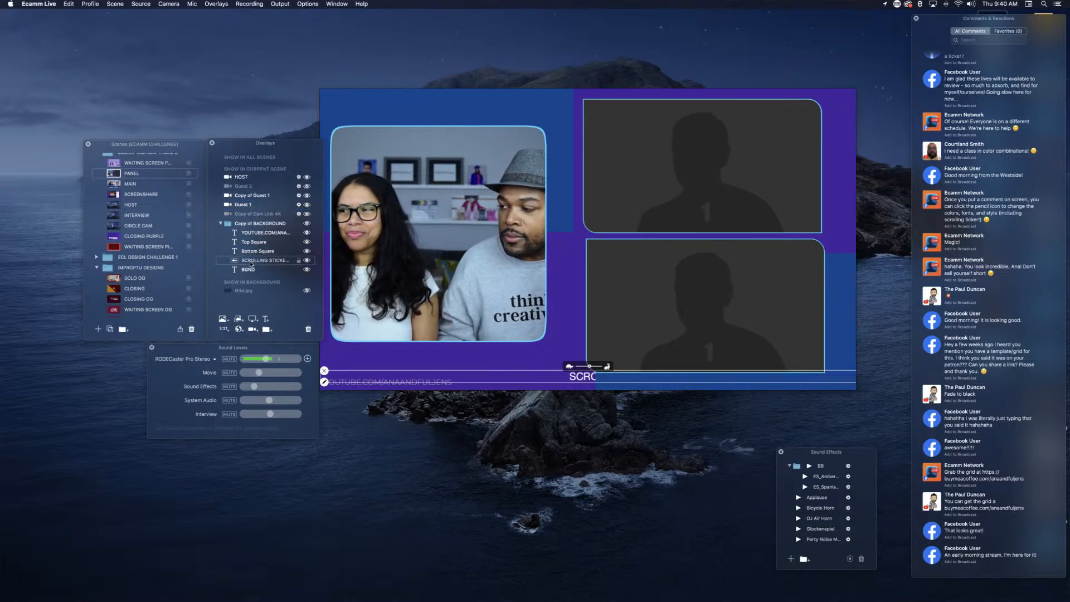
pyautogui.moveTo(527, 378)
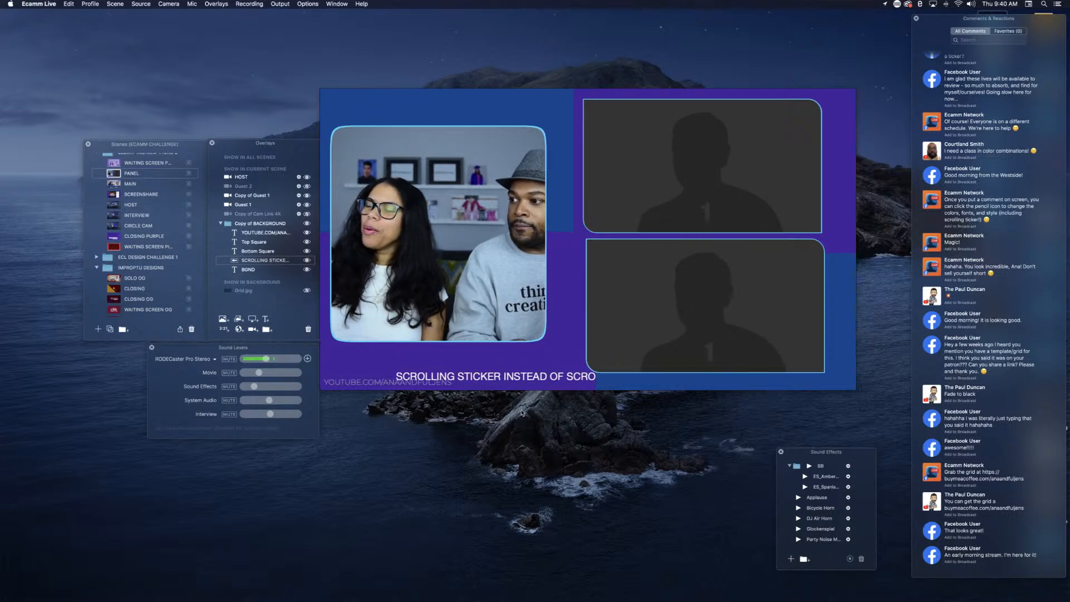
# Step: Shrink and nudge the lower guest overlay, hide the Guest 1 overlay, and place a duplicate of the lower overlay in the upper spot
pyautogui.click(653, 298)
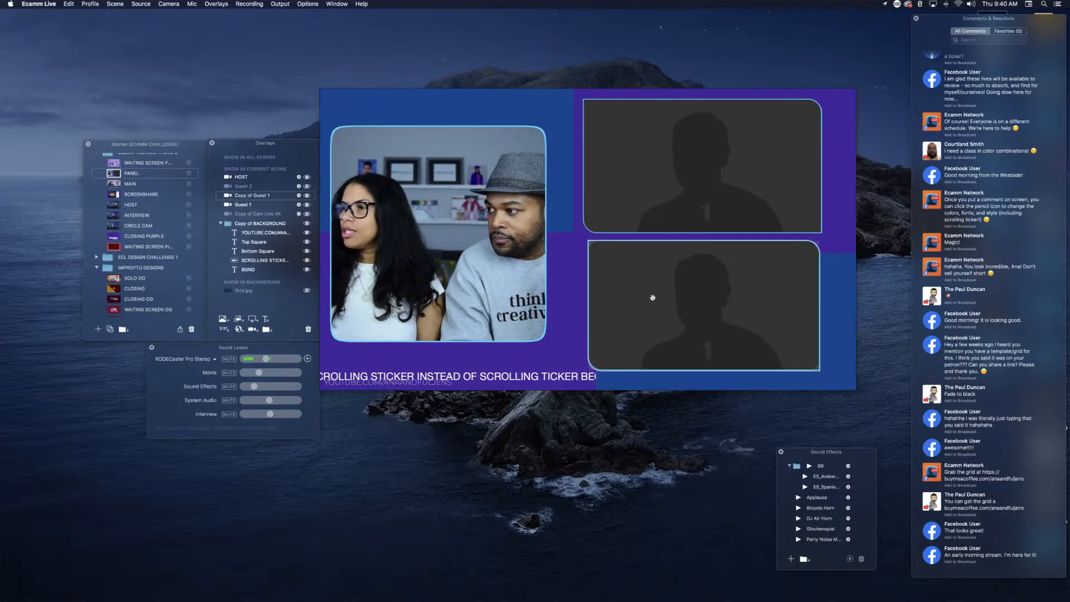
pyautogui.moveTo(653, 298); pyautogui.dragTo(651, 294)
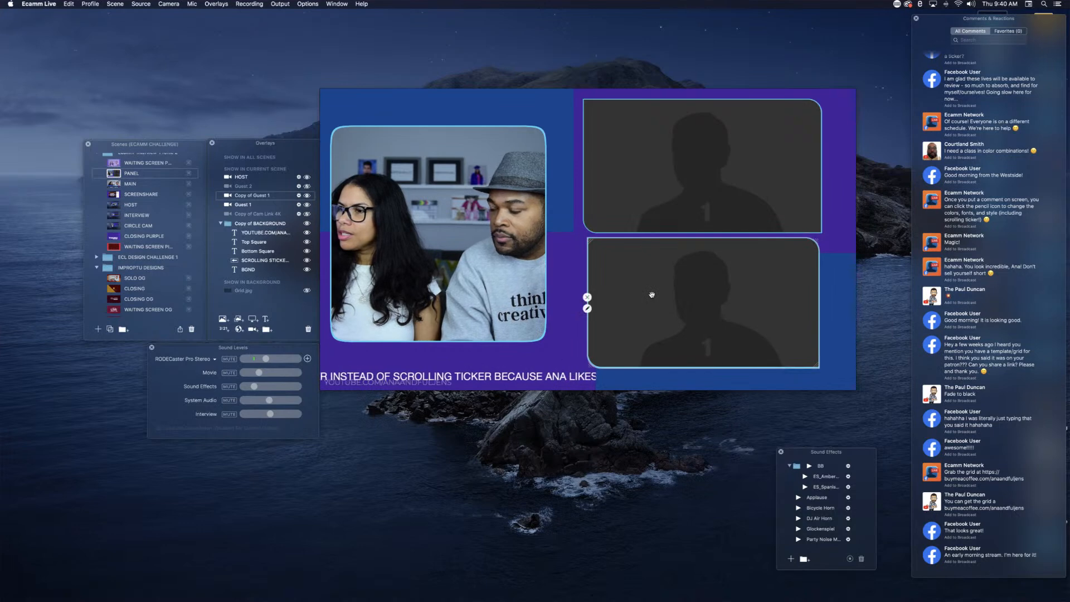
pyautogui.click(582, 160)
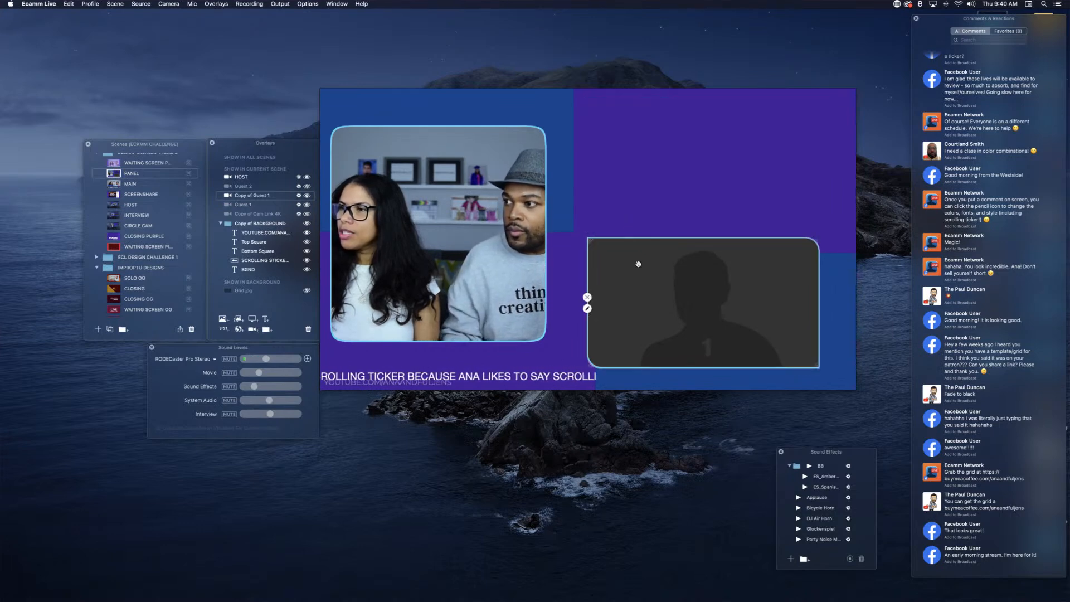
pyautogui.moveTo(643, 277); pyautogui.dragTo(639, 138)
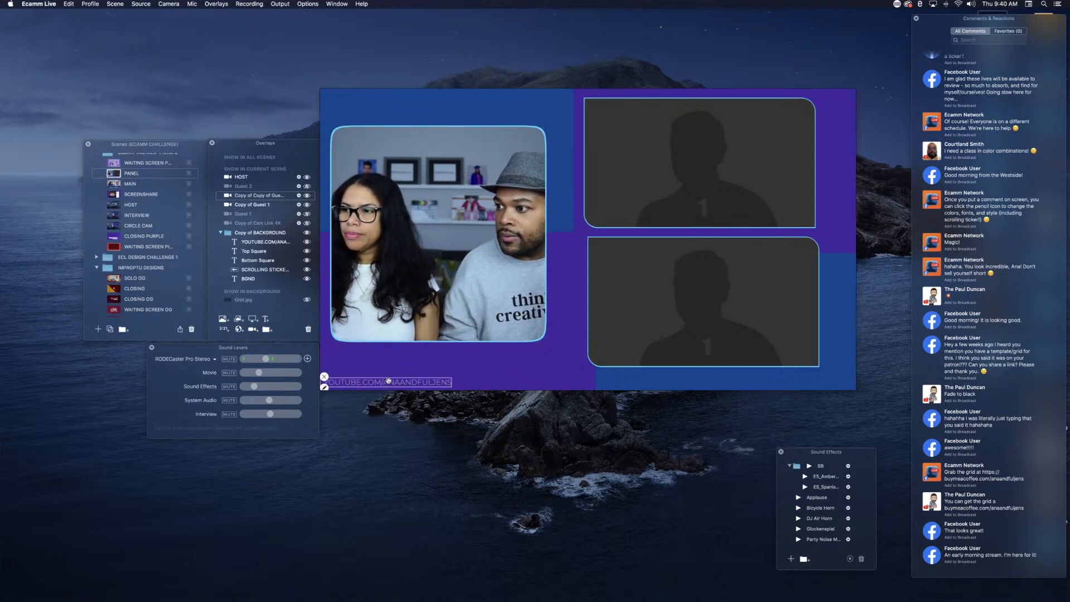
# Step: Move the YouTube link text to the scene's lower-right corner, opposite the scrolling ticker
pyautogui.moveTo(389, 382); pyautogui.dragTo(431, 377)
pyautogui.moveTo(596, 369); pyautogui.dragTo(782, 378)
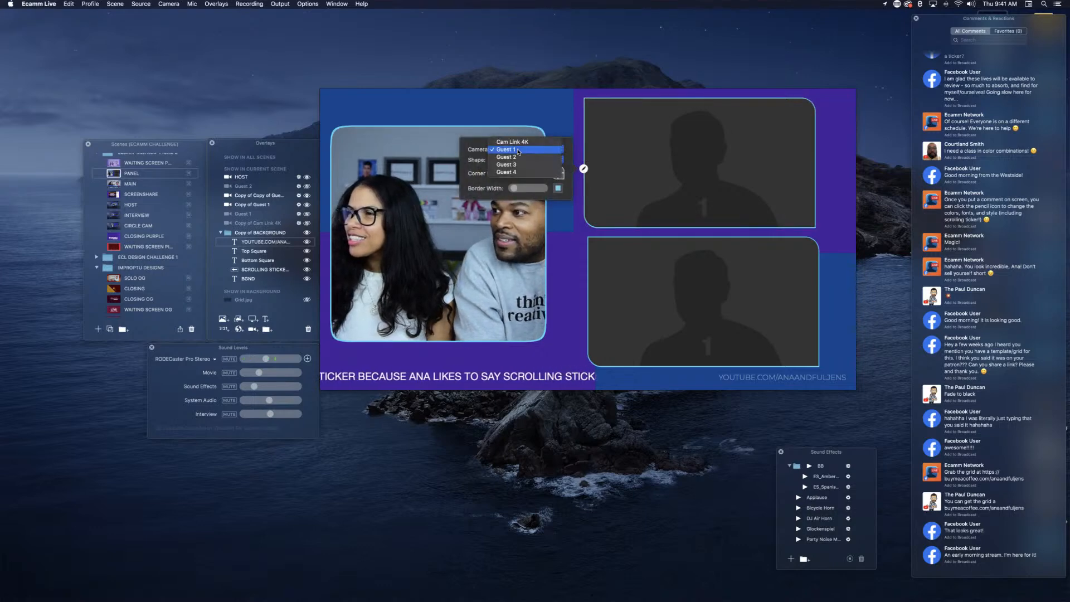
# Step: Switch the camera source of both guest overlays to Cam Link 4K
pyautogui.click(513, 143)
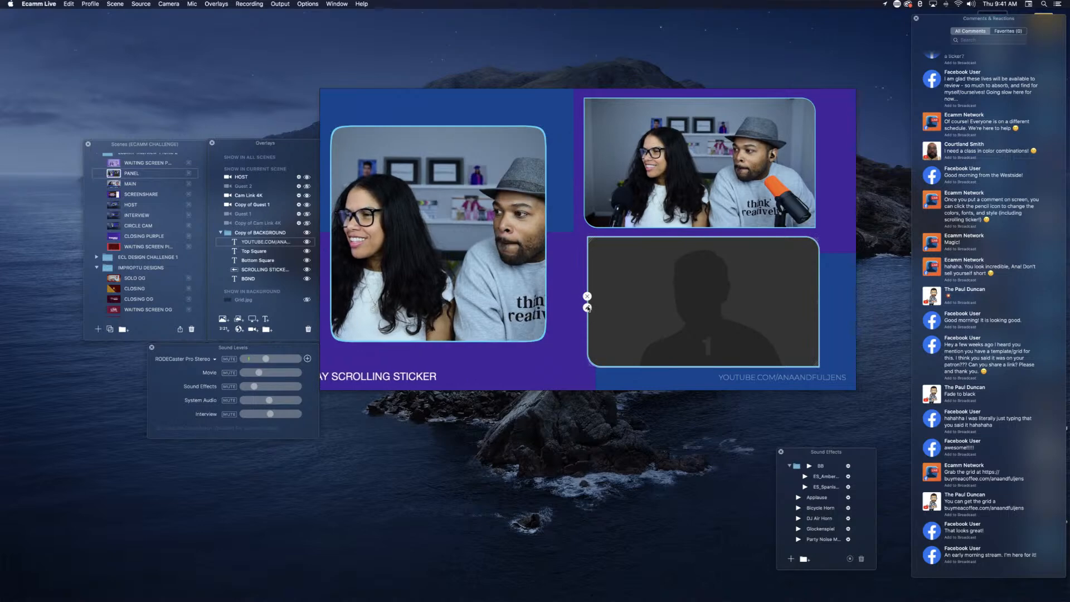
pyautogui.click(588, 307)
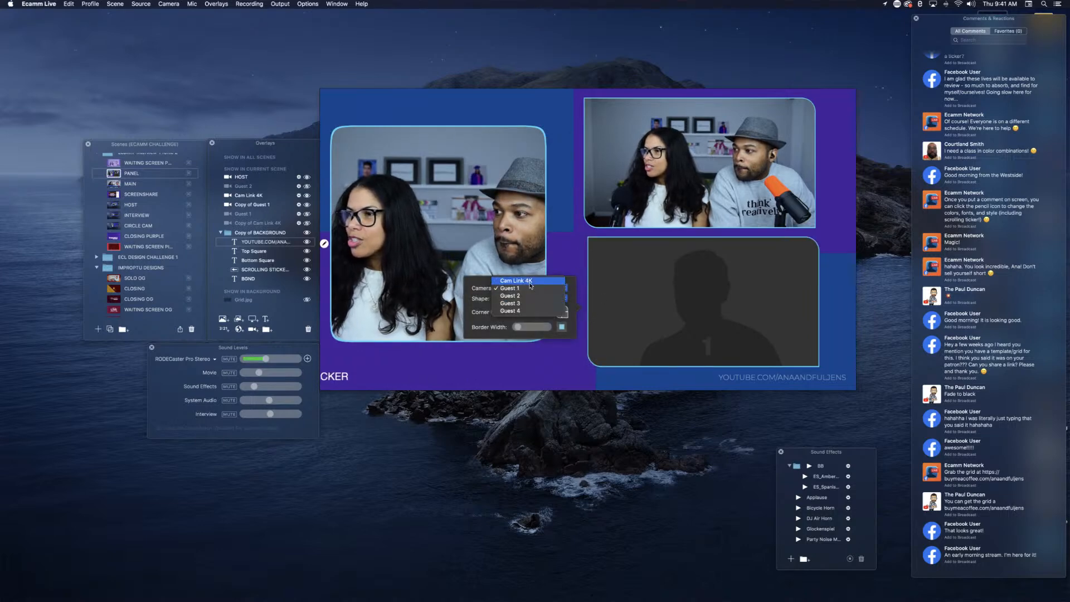
pyautogui.click(530, 283)
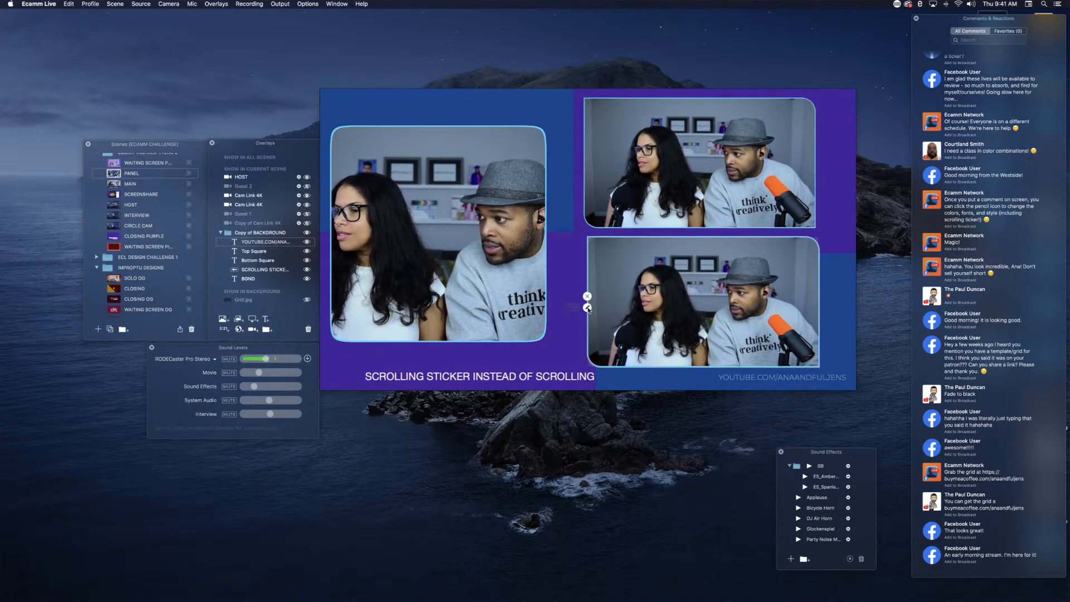
# Step: Change which corners of the lower guest overlay are rounded, and nudge it left to align with the upper one
pyautogui.click(588, 308)
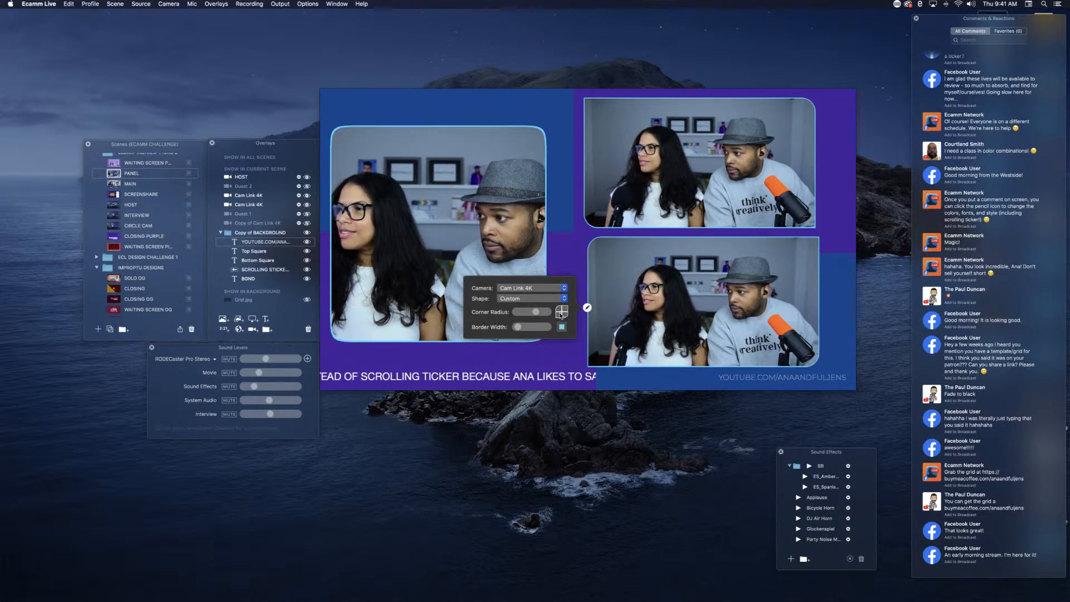
pyautogui.click(574, 215)
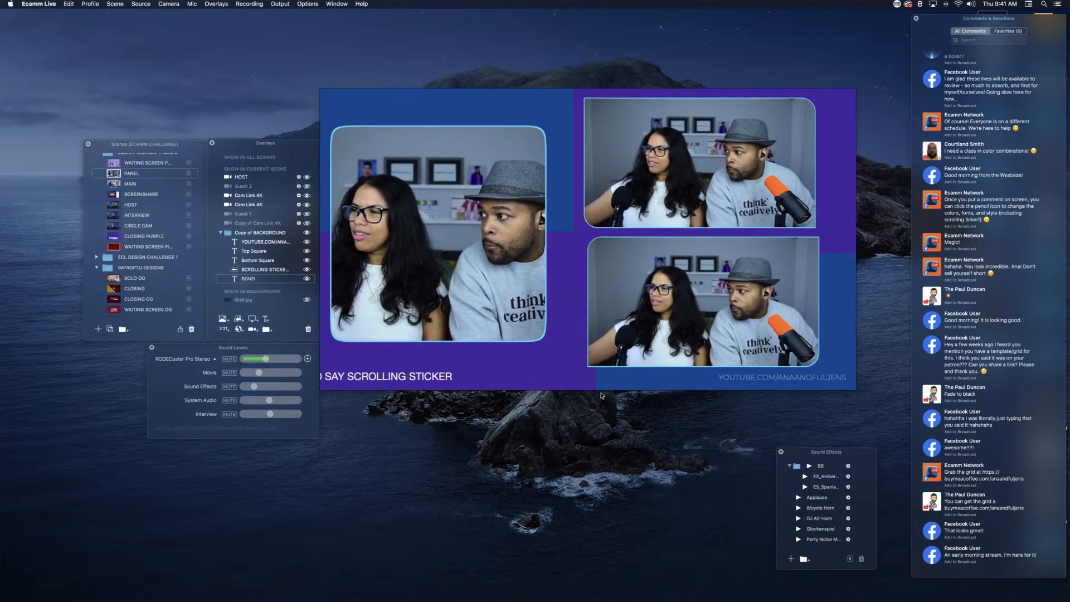
pyautogui.click(664, 302)
pyautogui.moveTo(664, 302); pyautogui.dragTo(662, 301)
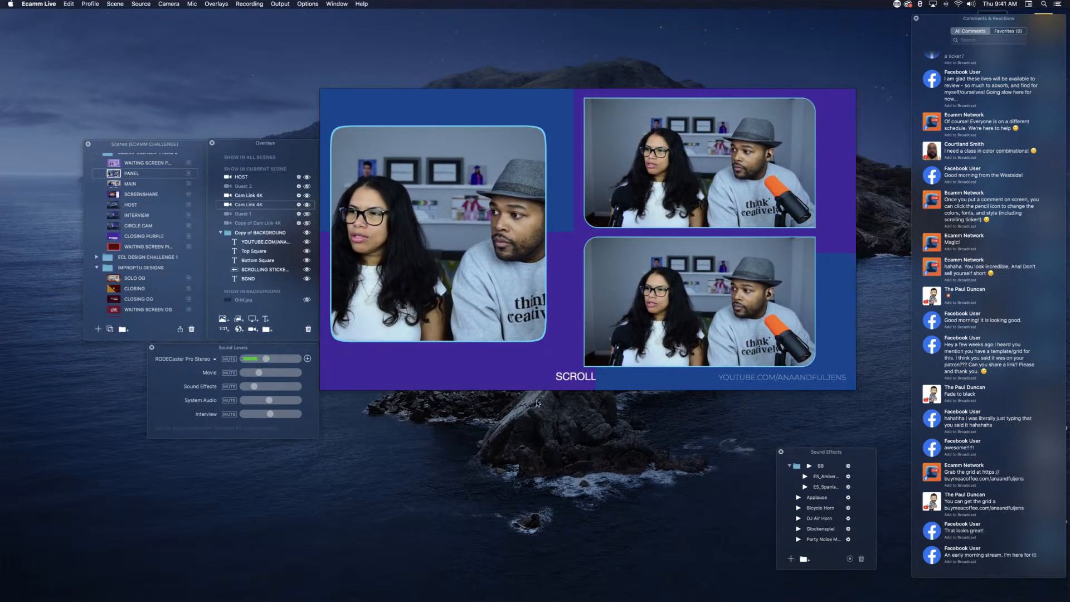
# Step: Change the HOST camera overlay's shape from Squircle to Custom
pyautogui.moveTo(330, 242)
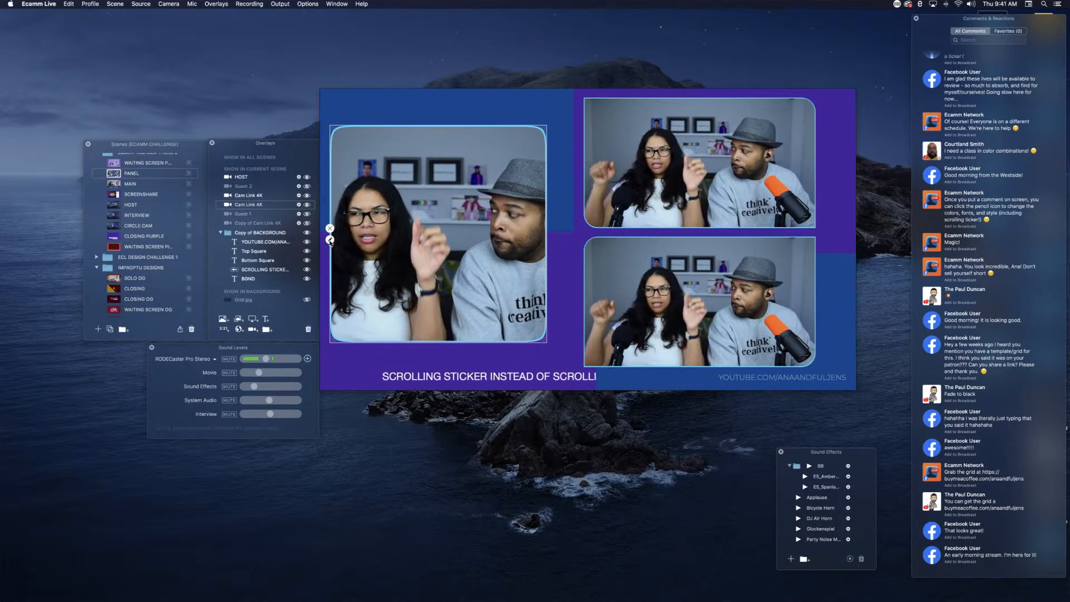
pyautogui.click(330, 240)
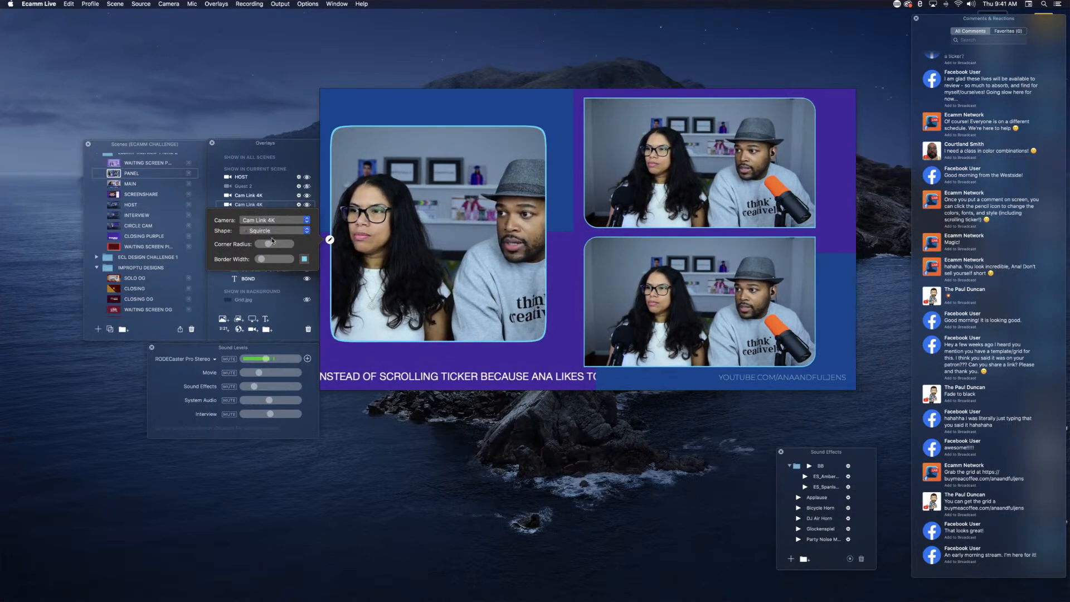
pyautogui.click(273, 220)
pyautogui.click(352, 255)
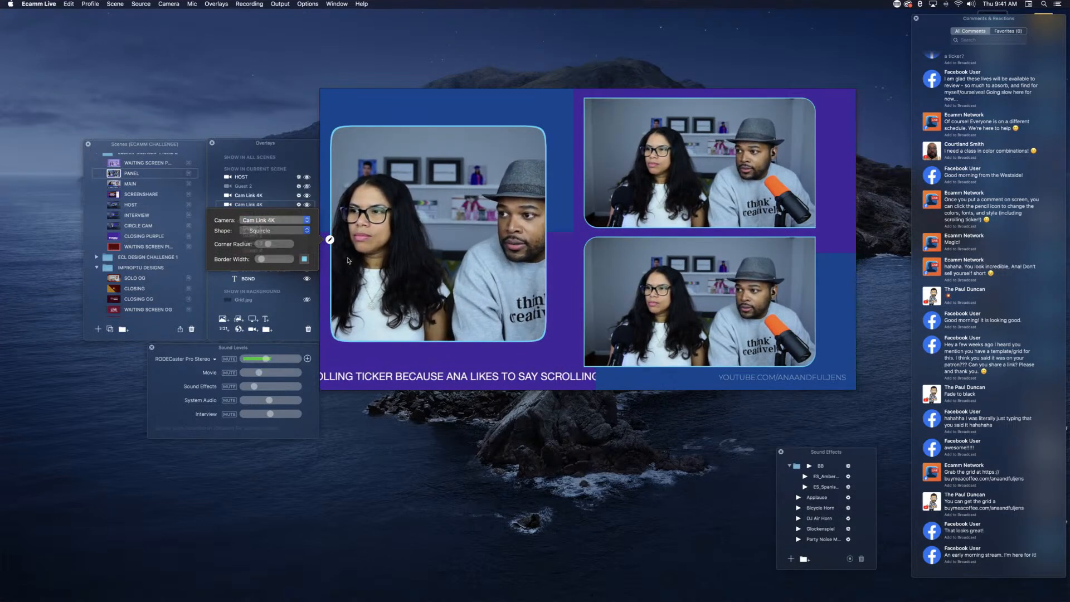
pyautogui.click(352, 255)
pyautogui.click(330, 241)
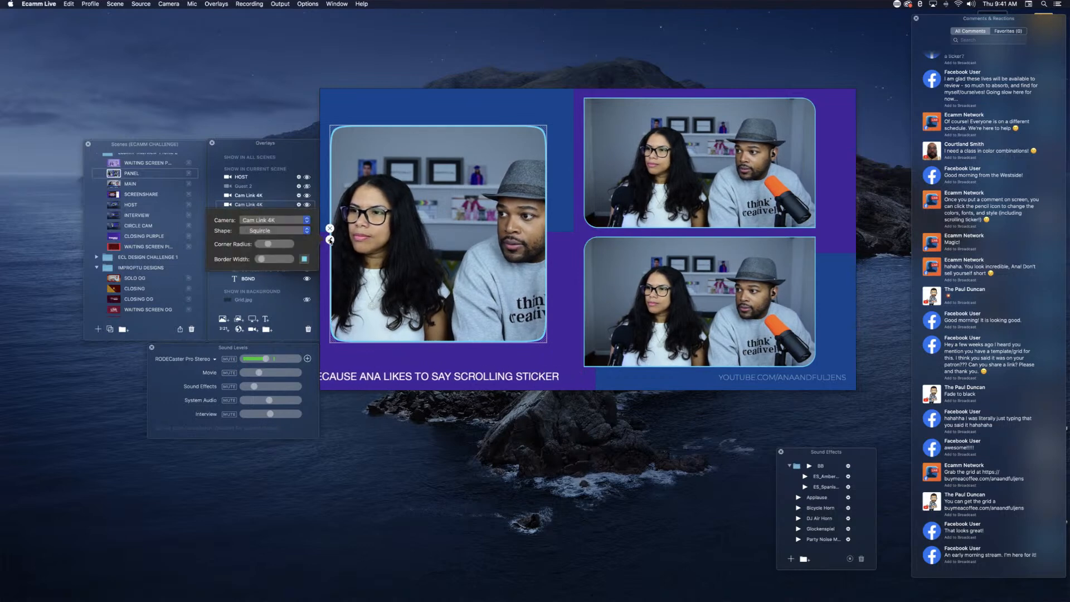
pyautogui.click(276, 230)
pyautogui.click(281, 251)
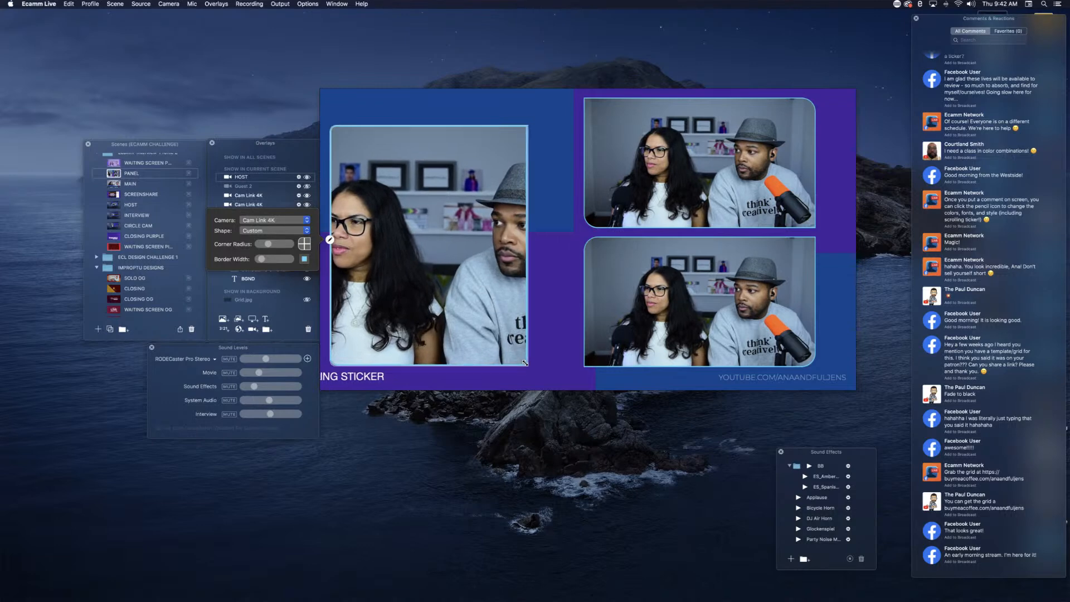
# Step: Resize the HOST overlay to a tall rectangle and position it beside the two guest overlays
pyautogui.moveTo(534, 364); pyautogui.dragTo(549, 320)
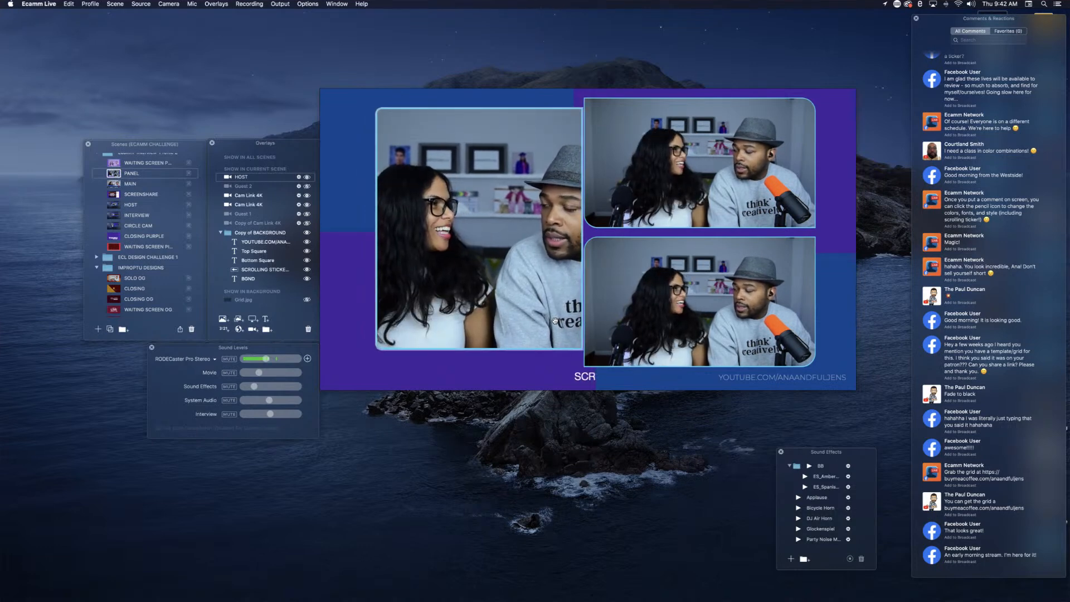
pyautogui.moveTo(554, 321); pyautogui.dragTo(522, 311)
pyautogui.scroll(-2, 517, 324)
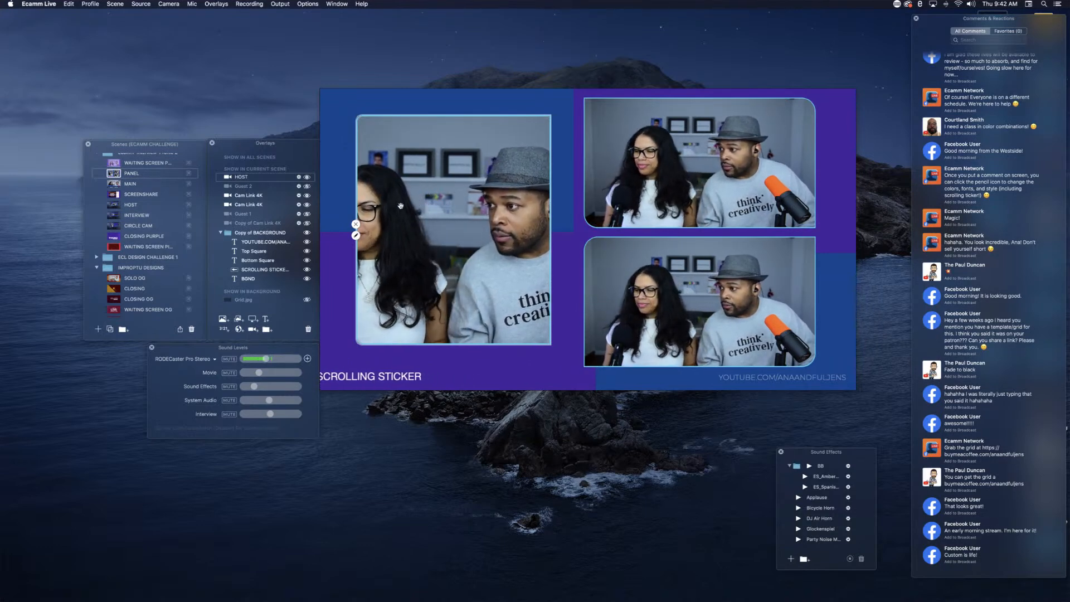
# Step: Round only the HOST overlay's two left corners, with the corner radius at its maximum
pyautogui.click(356, 235)
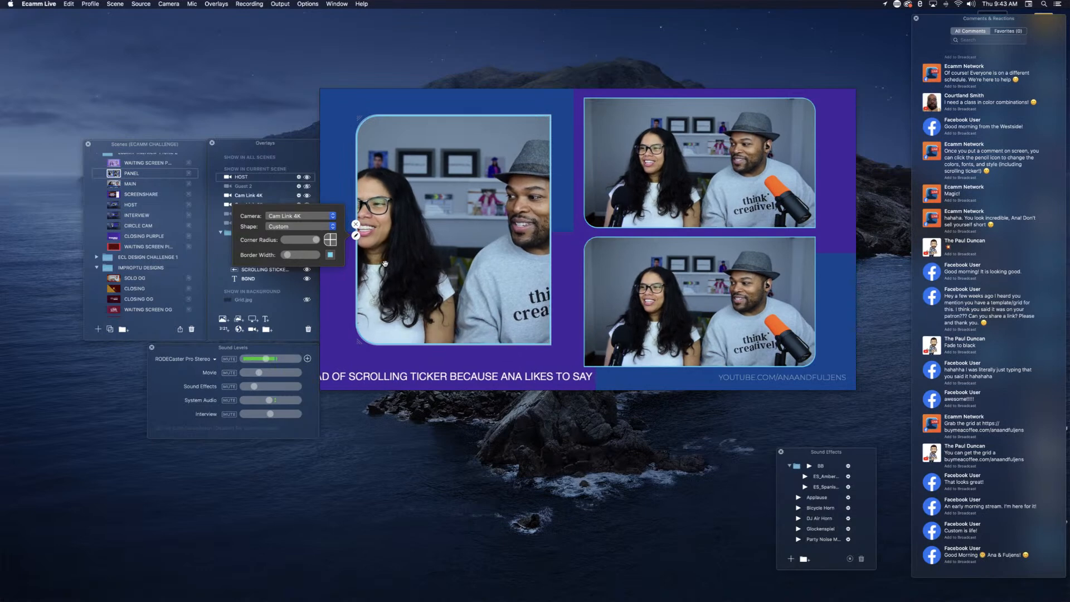
pyautogui.click(376, 404)
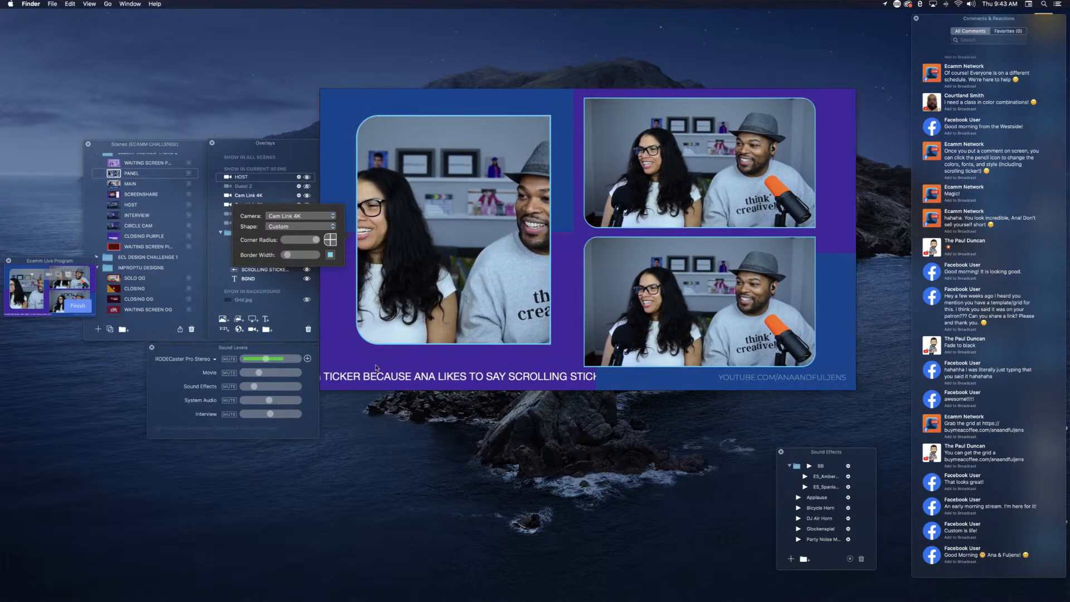
pyautogui.click(343, 316)
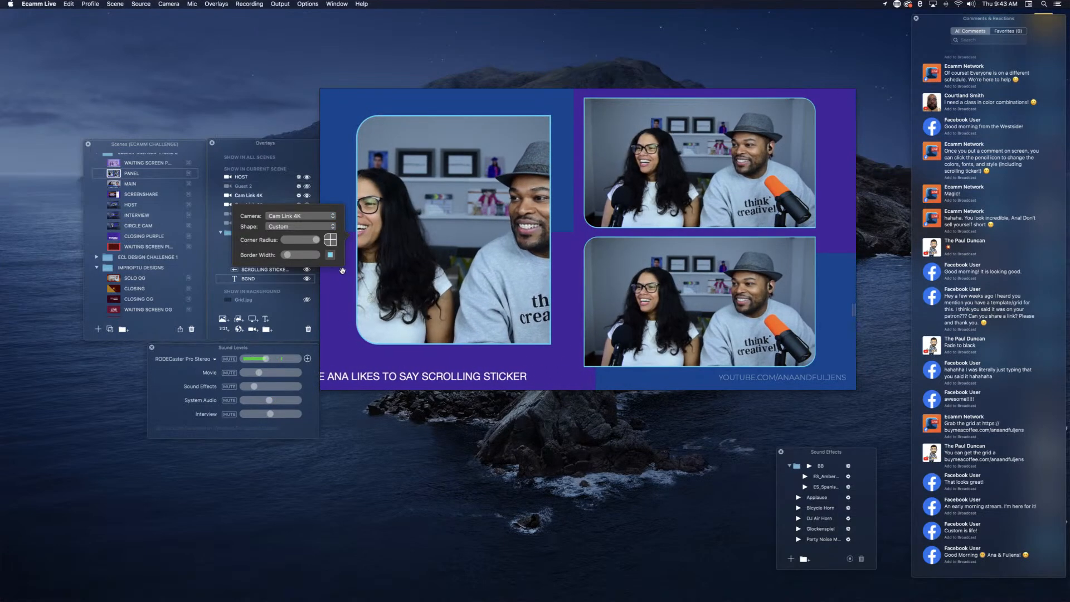
pyautogui.moveTo(342, 167)
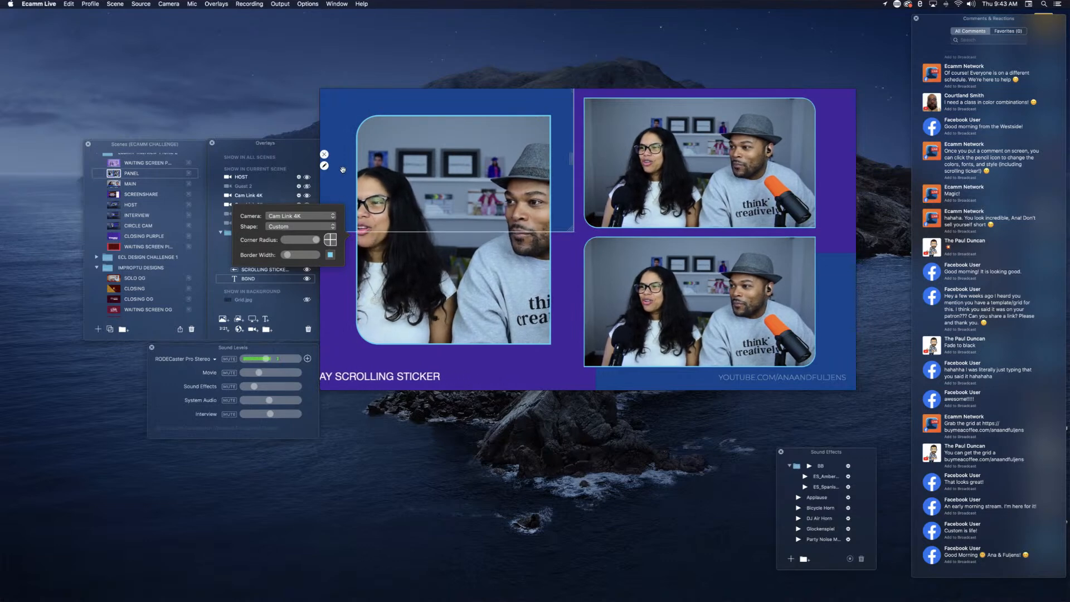
pyautogui.click(354, 225)
pyautogui.moveTo(359, 230)
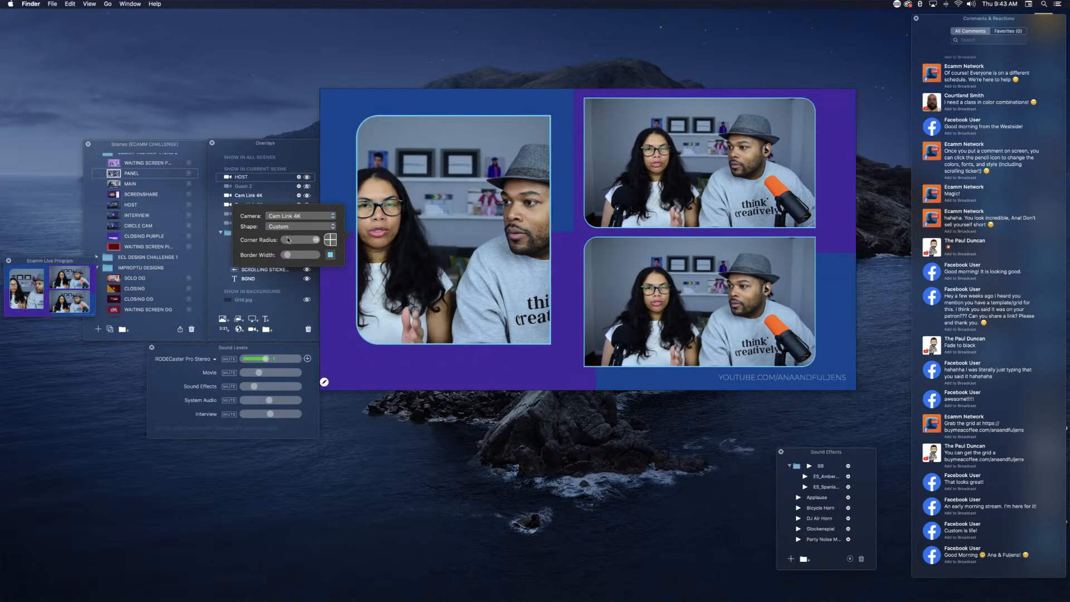
pyautogui.click(276, 211)
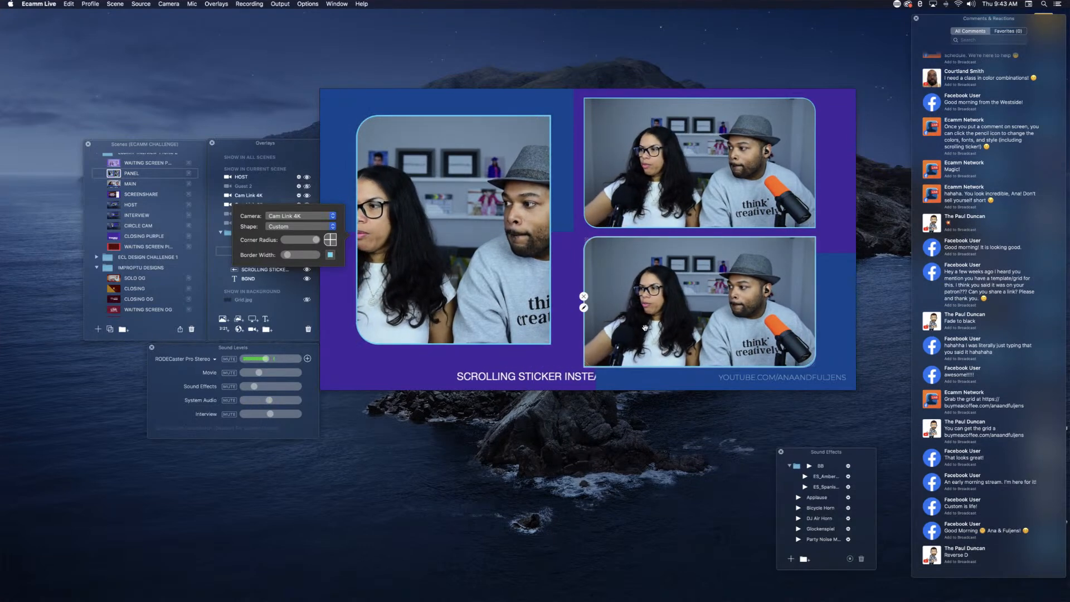
# Step: Start a new text overlay and add the Social Media Circled font family to the BUILDINGBLOCKS font collection
pyautogui.click(738, 380)
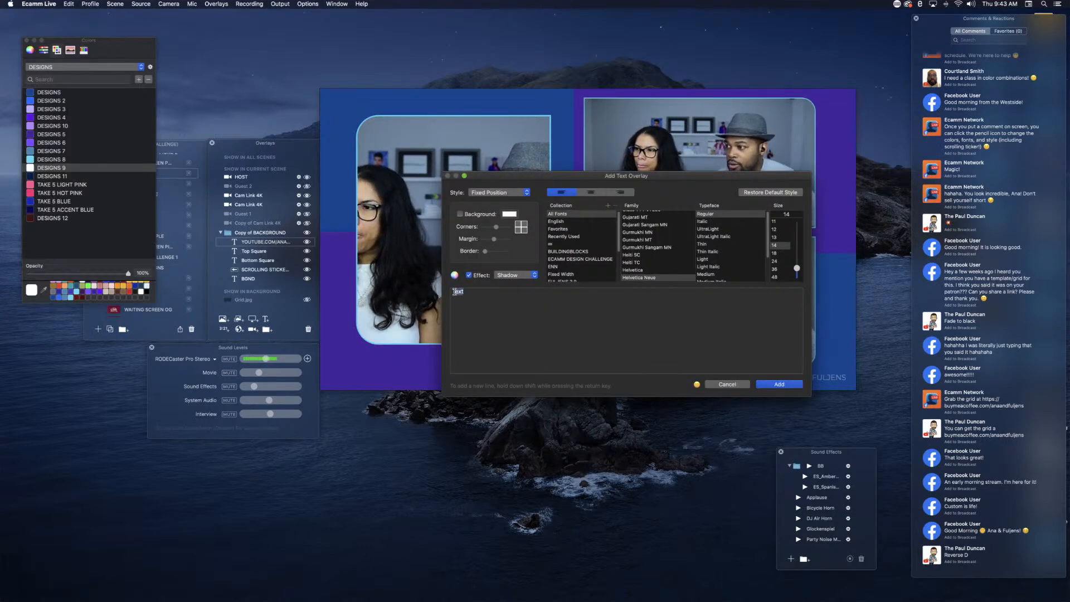
pyautogui.scroll(-10, 634, 257)
pyautogui.scroll(-10, 634, 257)
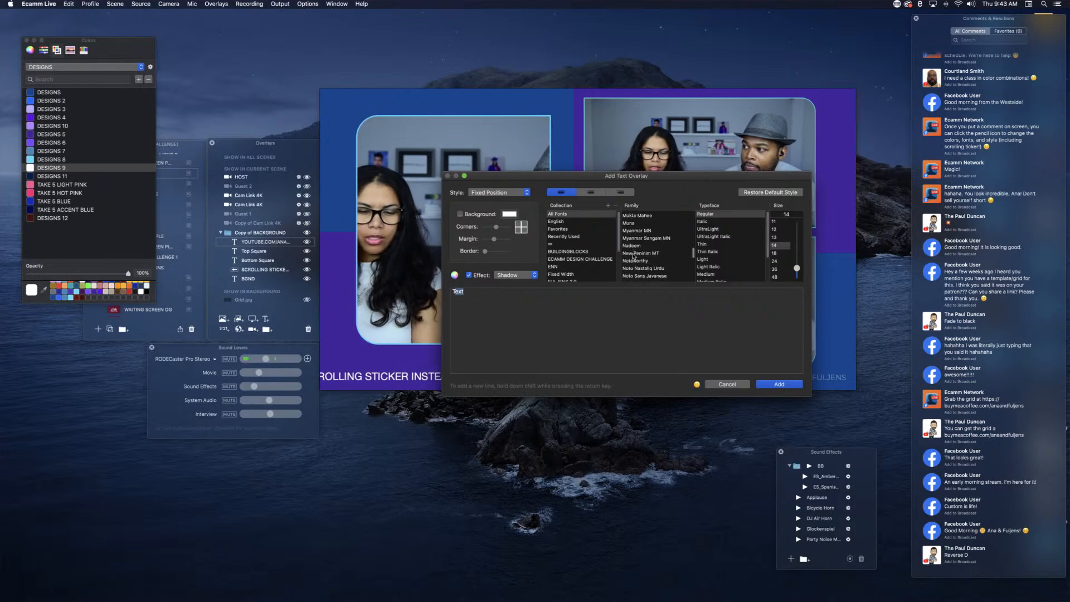
pyautogui.scroll(-5, 634, 255)
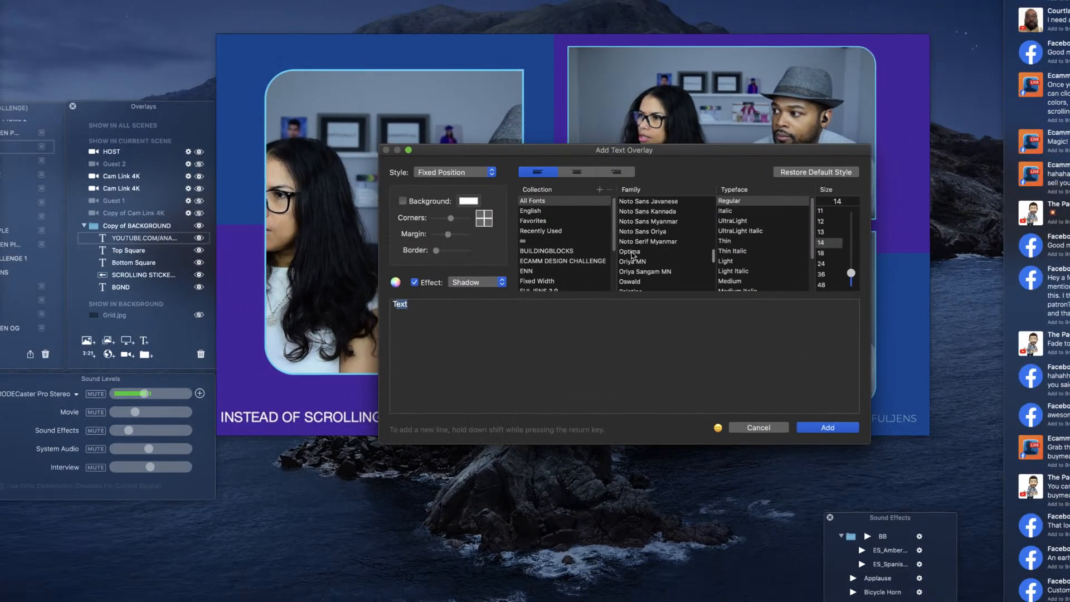
pyautogui.scroll(-5, 632, 256)
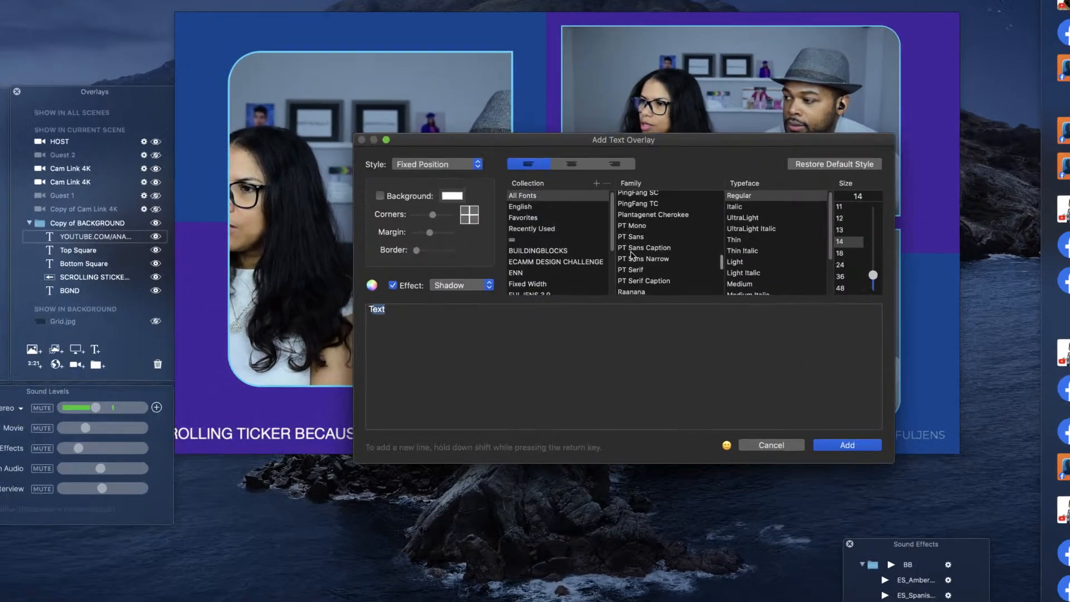
pyautogui.scroll(-5, 632, 255)
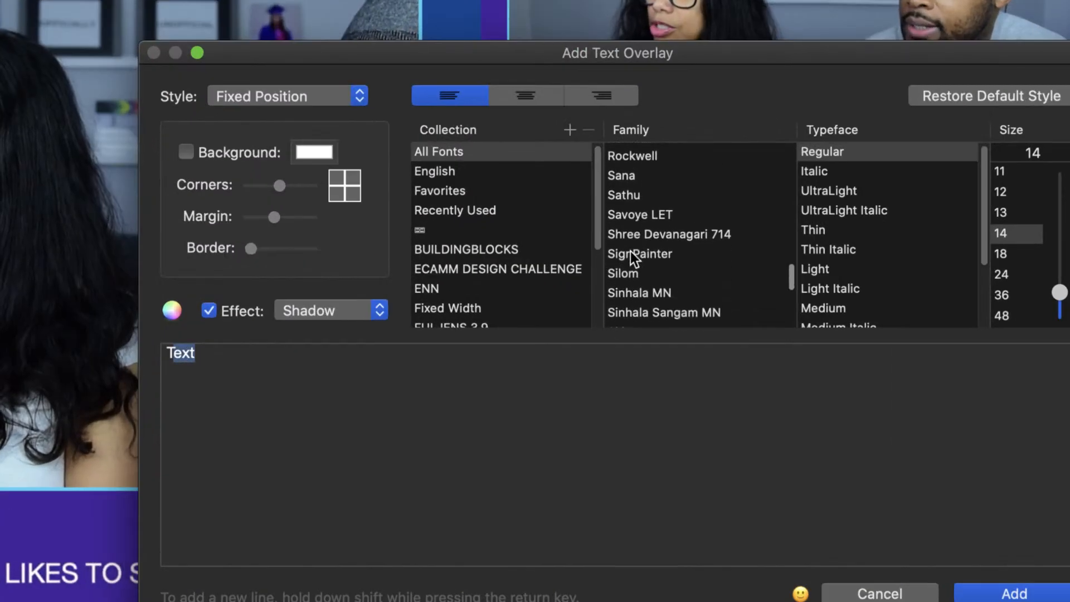
pyautogui.scroll(-4, 631, 251)
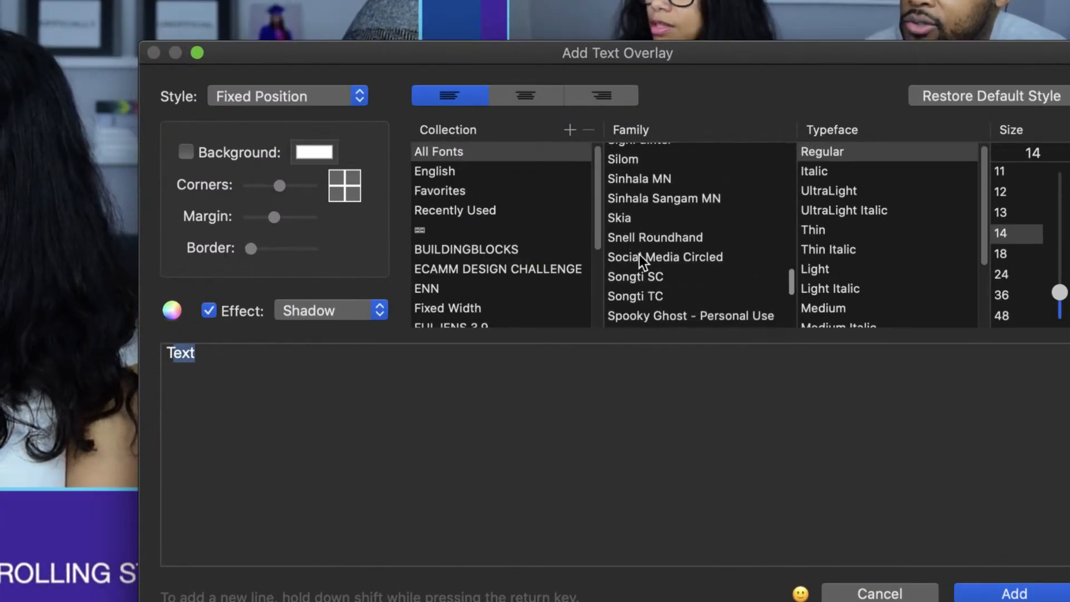
pyautogui.click(640, 257)
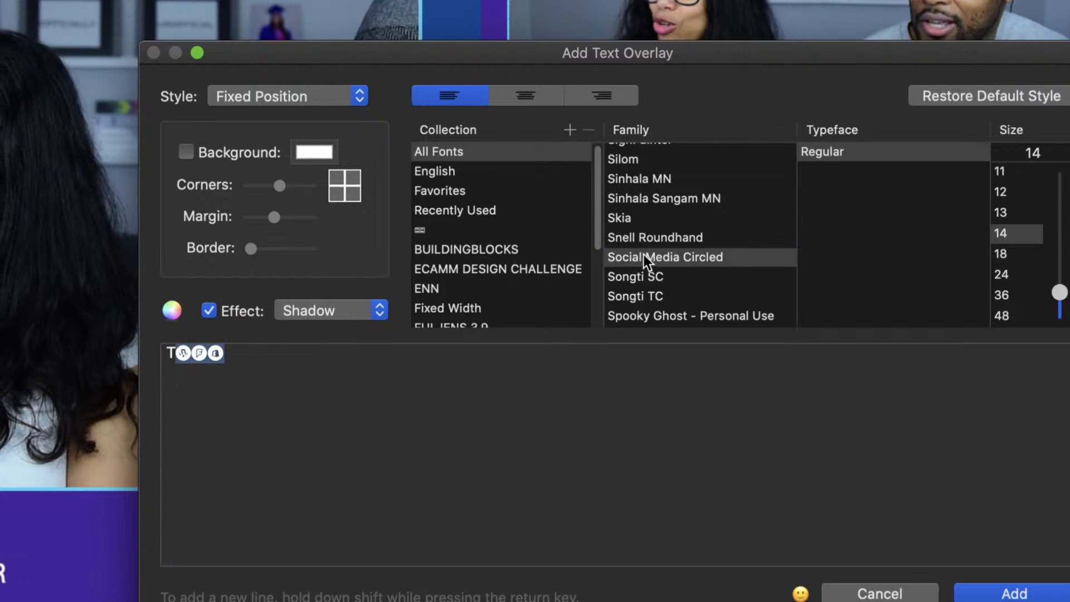
pyautogui.moveTo(643, 254); pyautogui.dragTo(587, 250)
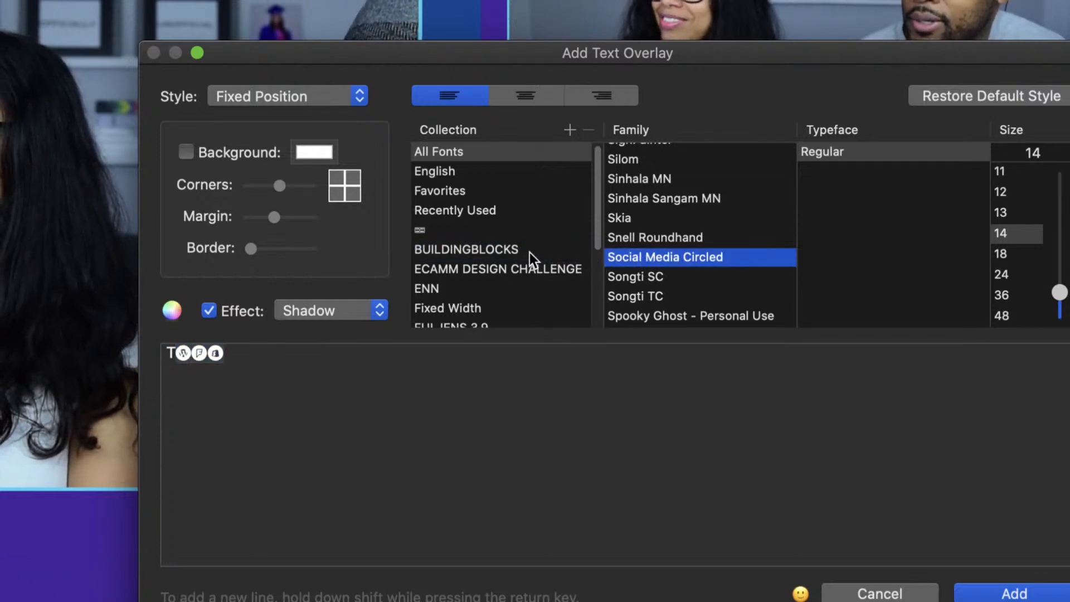
pyautogui.click(497, 251)
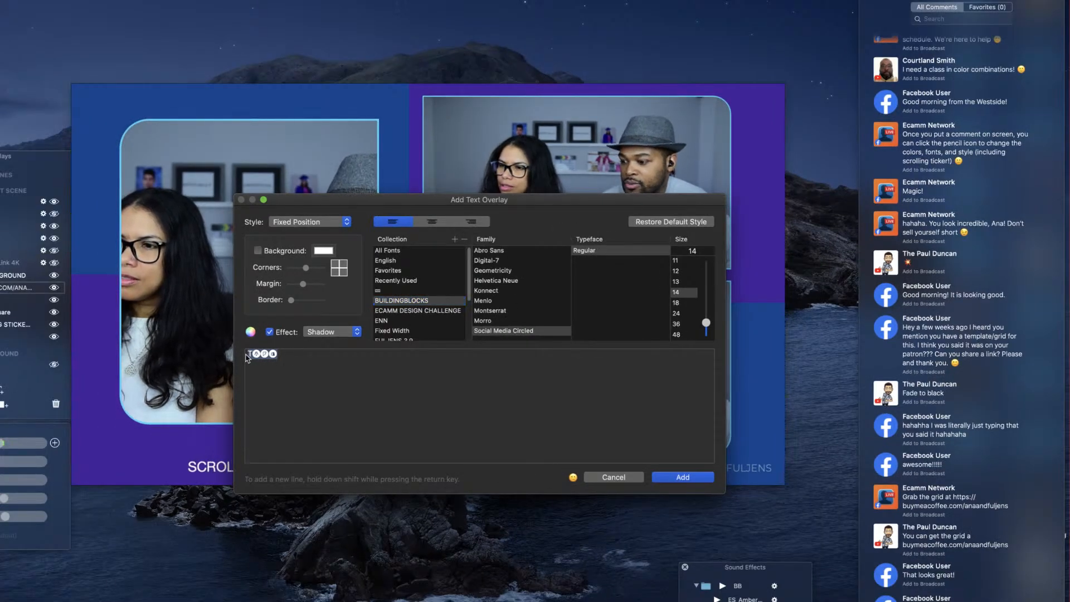
# Step: Add a text overlay reading "QM ANAANDFULJENS", with only the letters QM set in the Social Media Circled font
pyautogui.press('BackSpace')
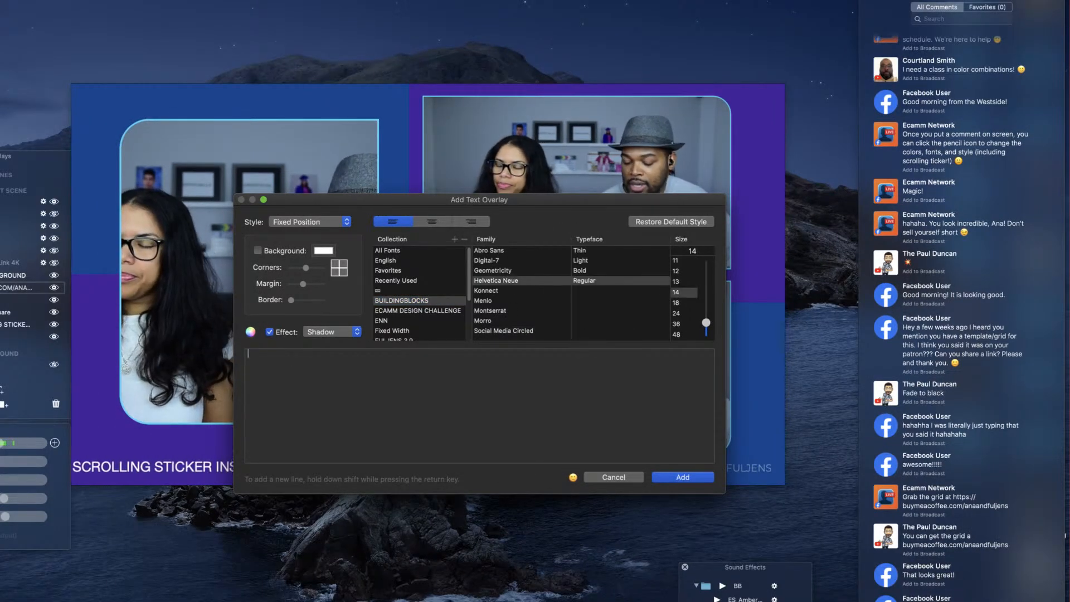
pyautogui.write('Q')
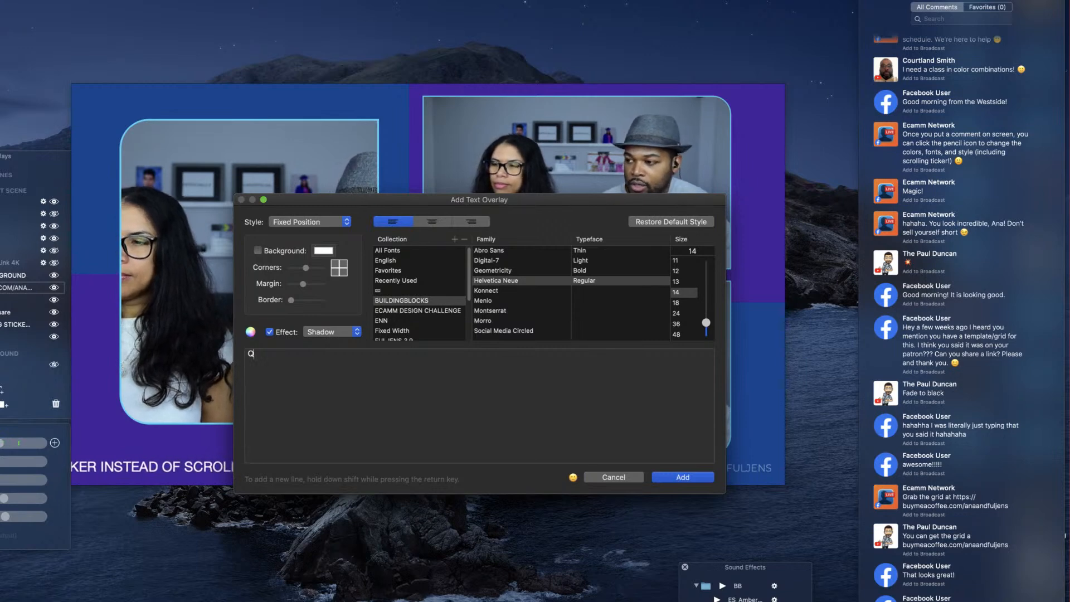
pyautogui.write('M')
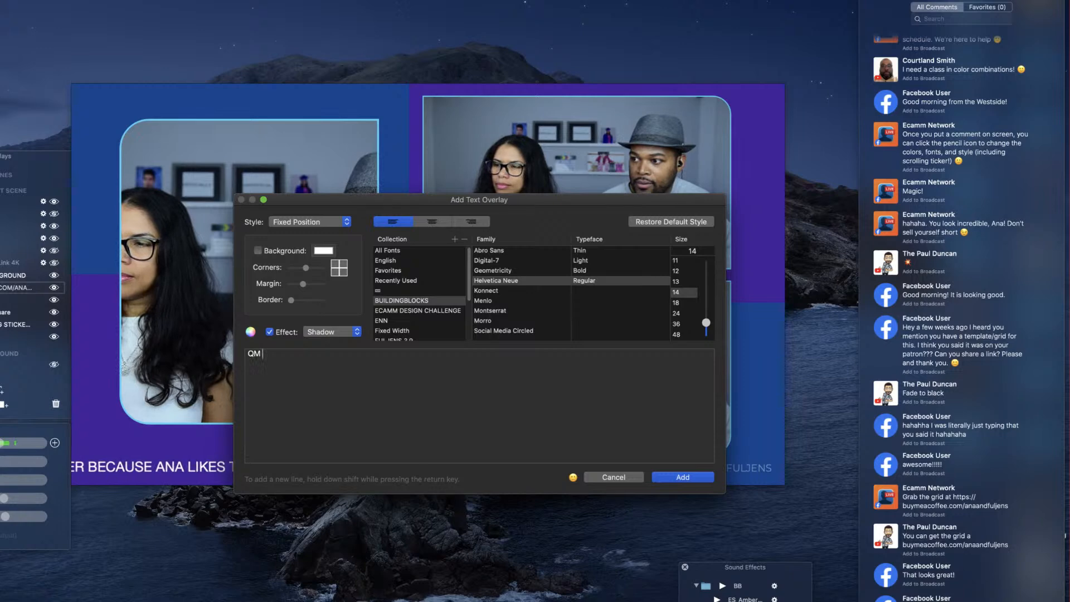
pyautogui.write(' ANA')
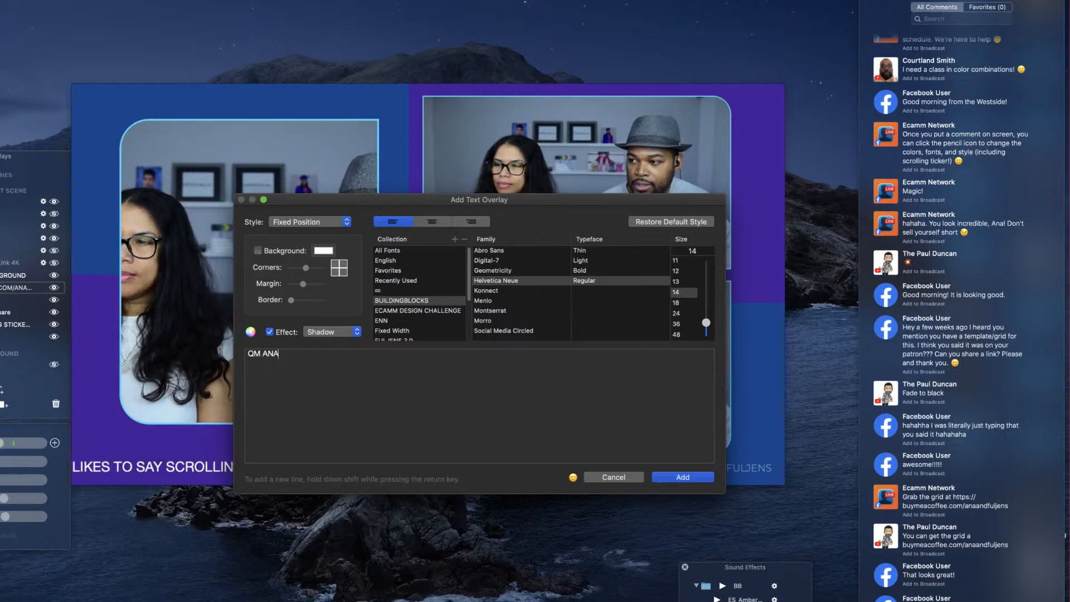
pyautogui.write('ANDFULJENS')
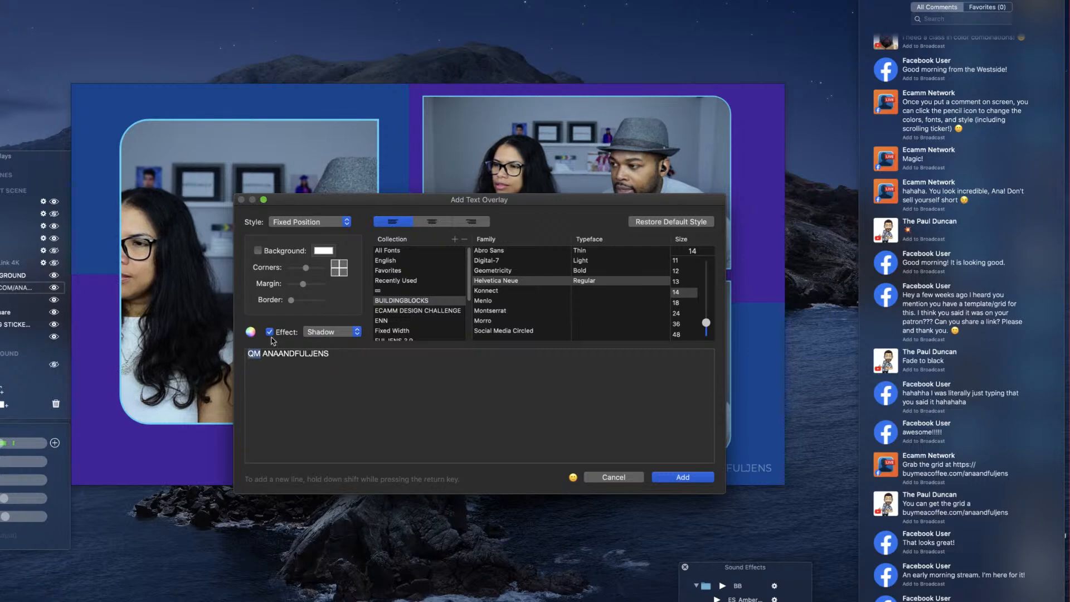
pyautogui.click(479, 332)
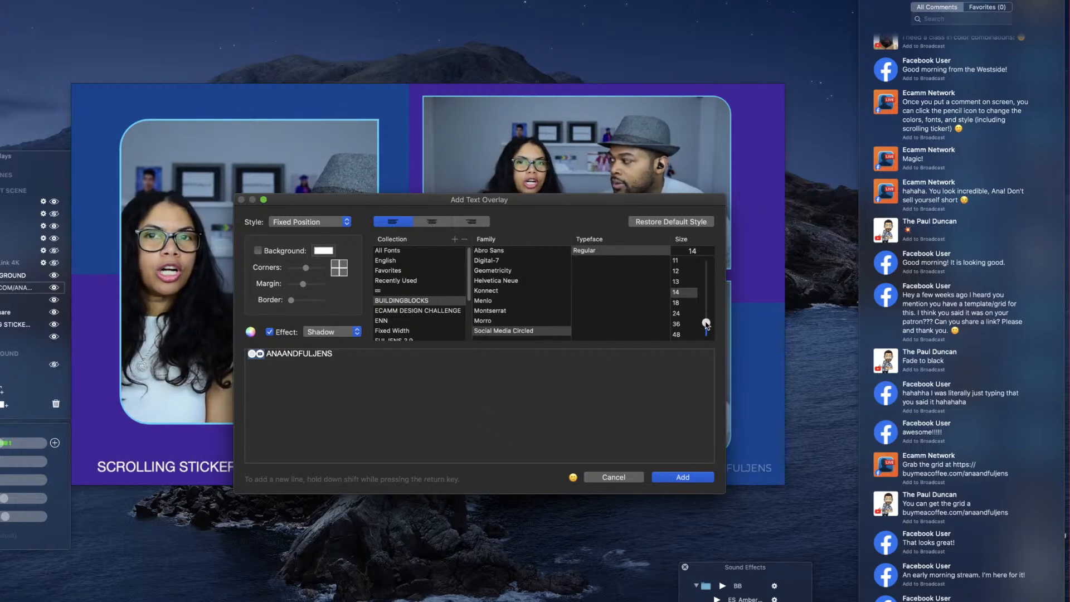
pyautogui.click(683, 477)
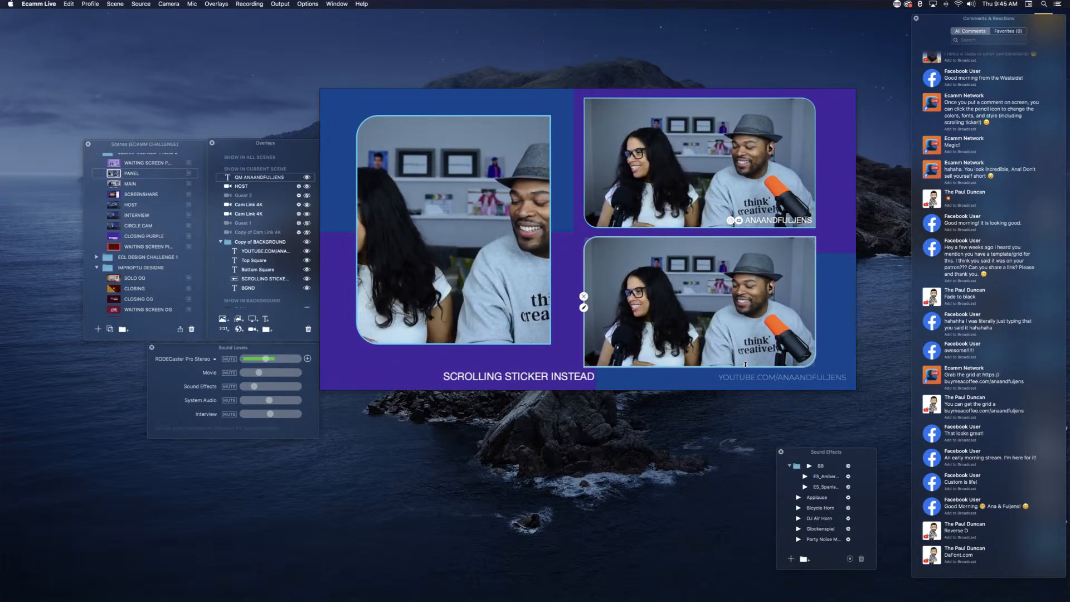
# Step: Play the Applause sound effect
pyautogui.click(800, 498)
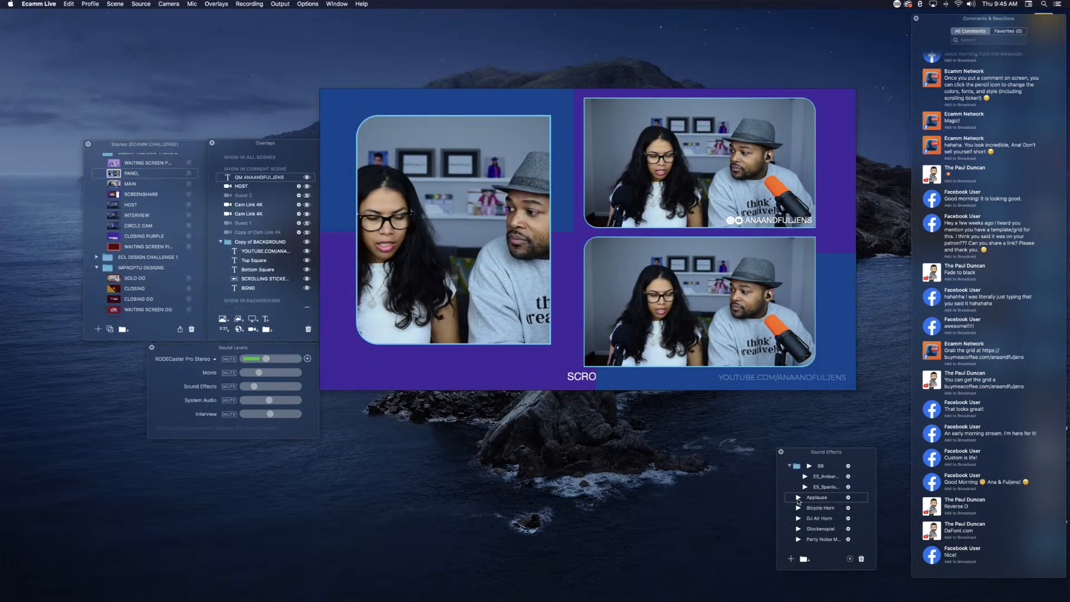
pyautogui.press('super+t')
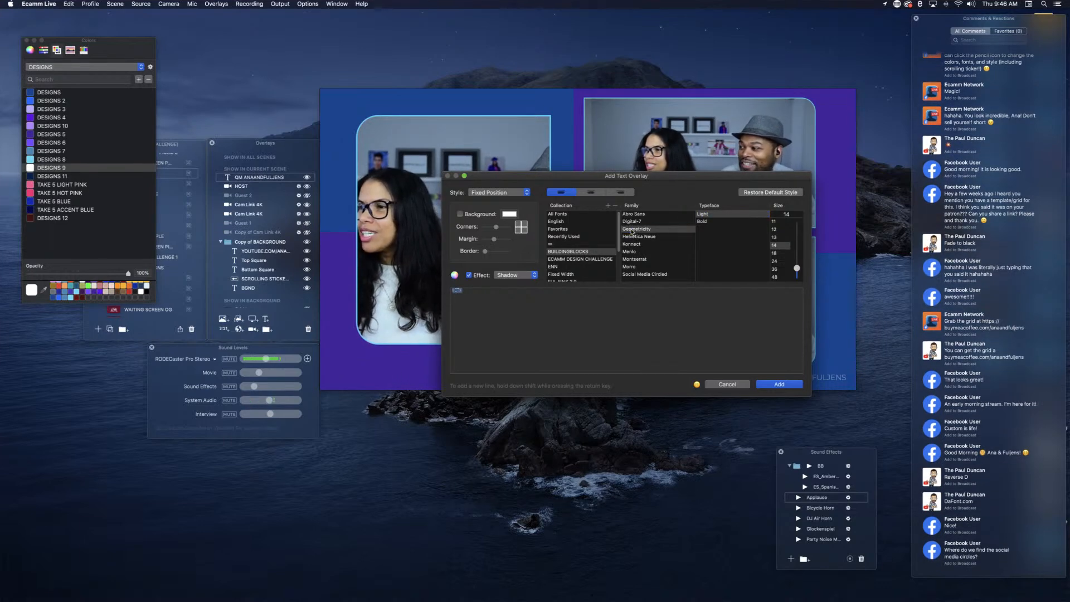
pyautogui.click(731, 386)
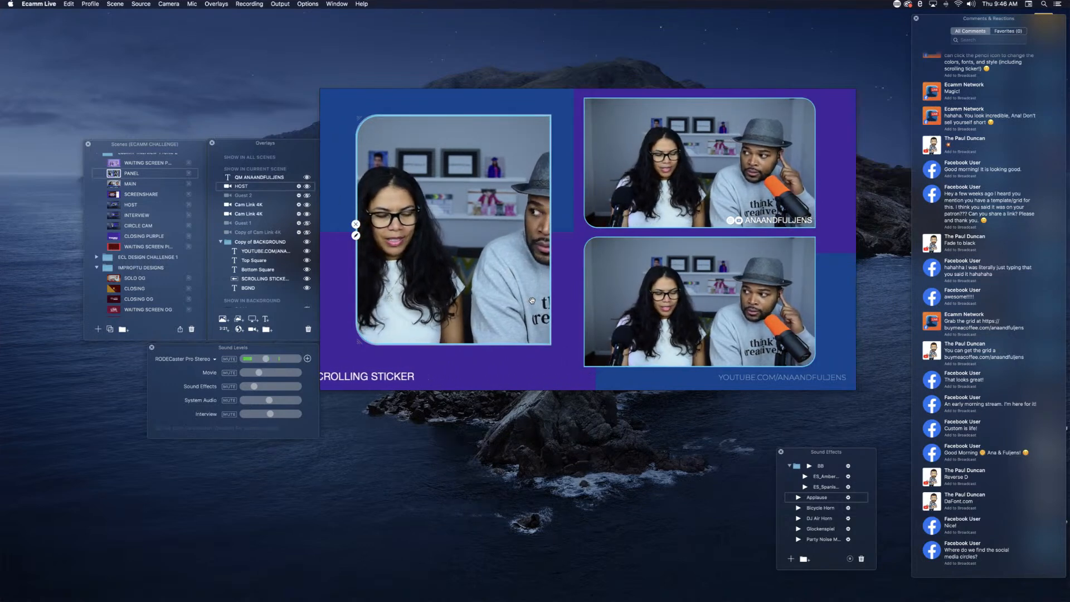
pyautogui.press('super+t')
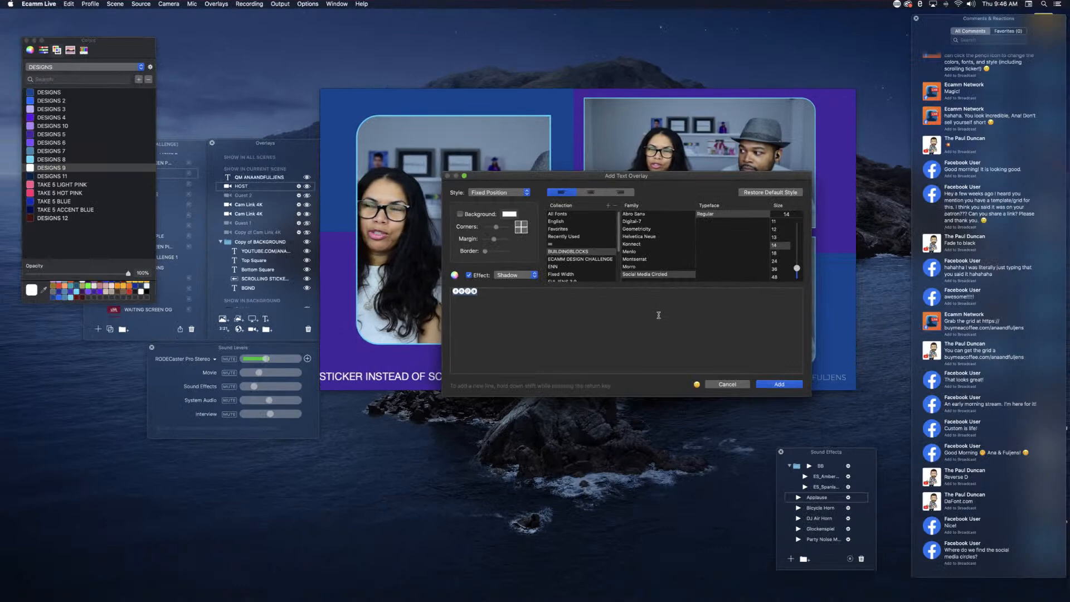
pyautogui.click(726, 386)
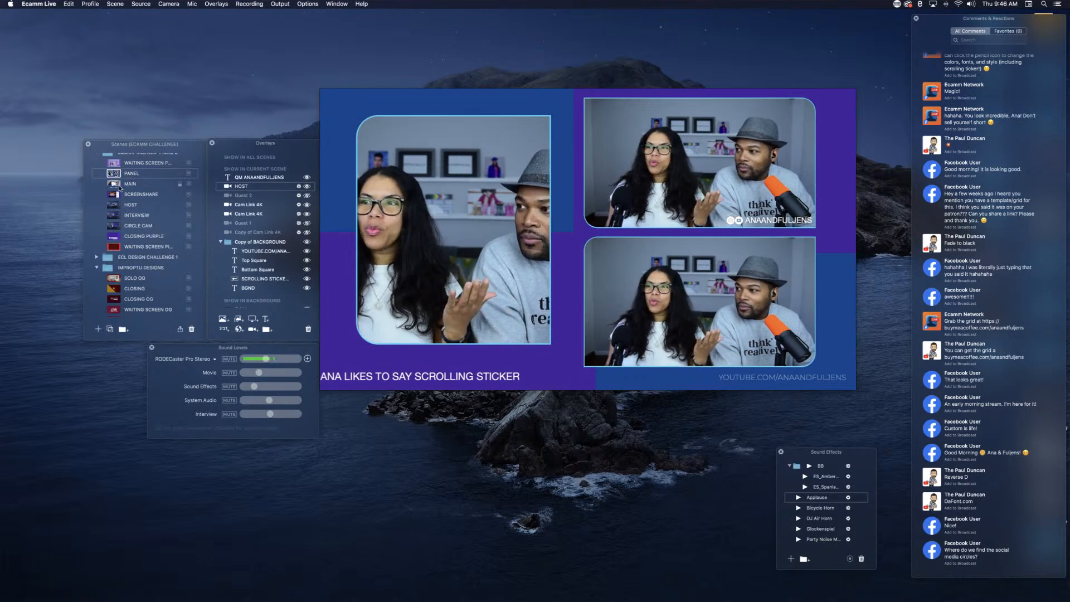
# Step: Run the MAIN, HOST, INTERVIEW, CIRCLE CAM and PANEL scenes in turn to review their designs, ending on the upper WAITING SCREEN scene
pyautogui.click(115, 184)
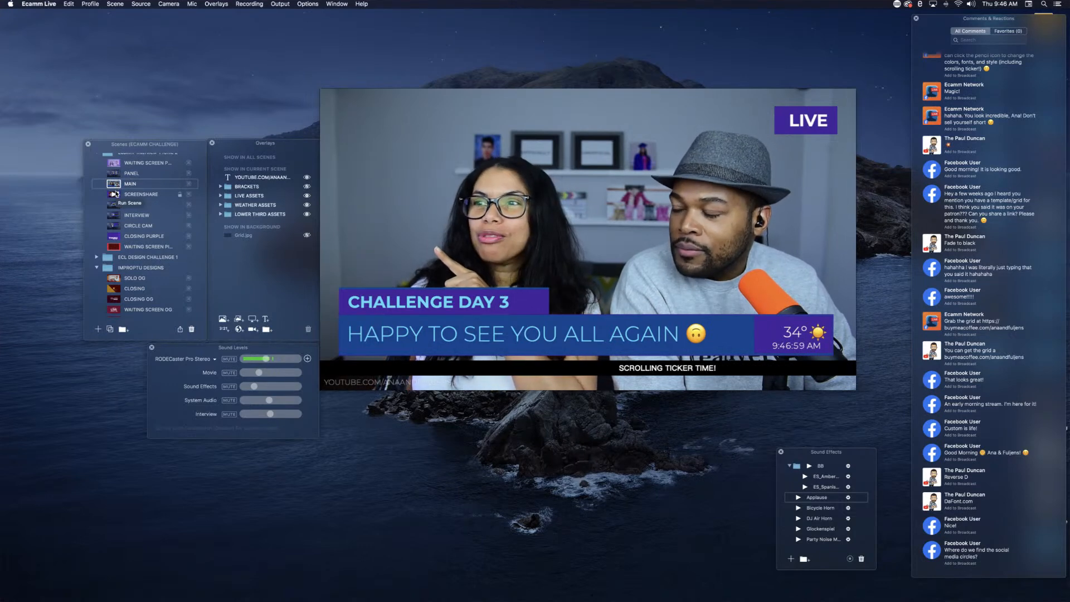
pyautogui.click(115, 206)
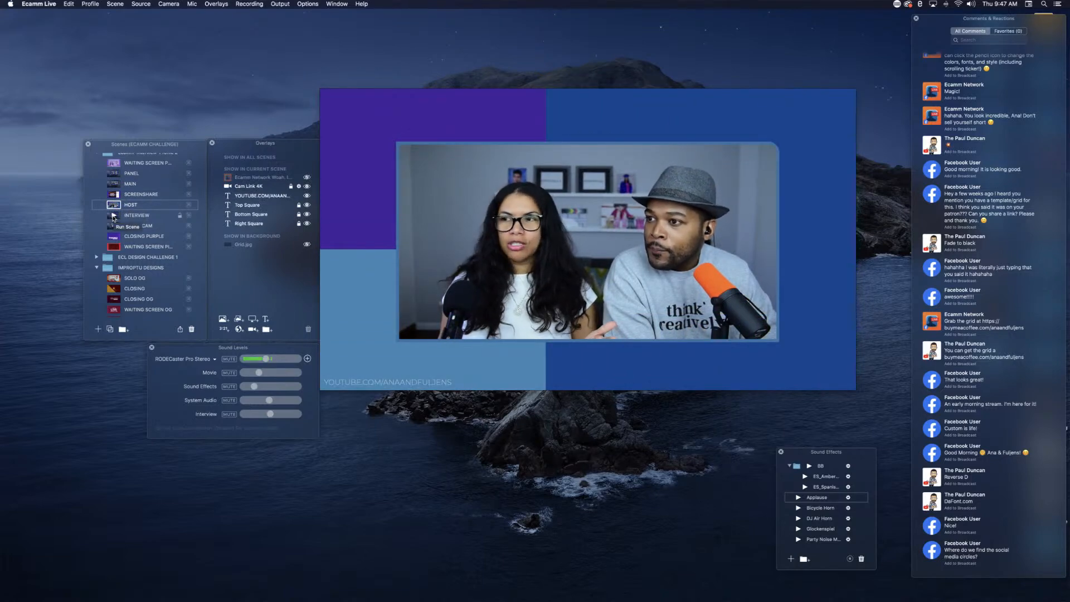
pyautogui.click(114, 216)
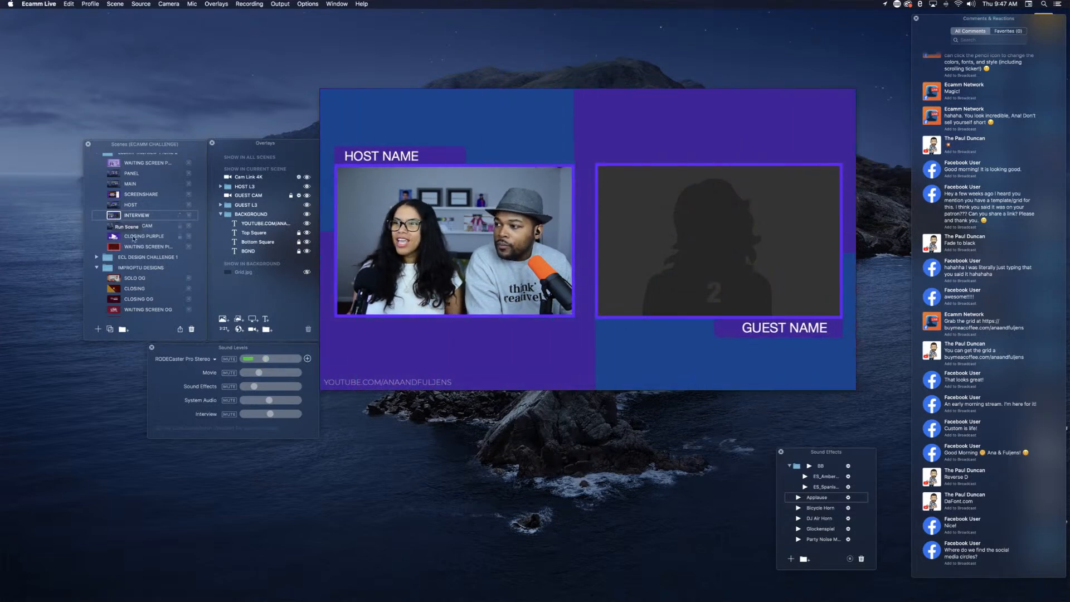
pyautogui.click(113, 227)
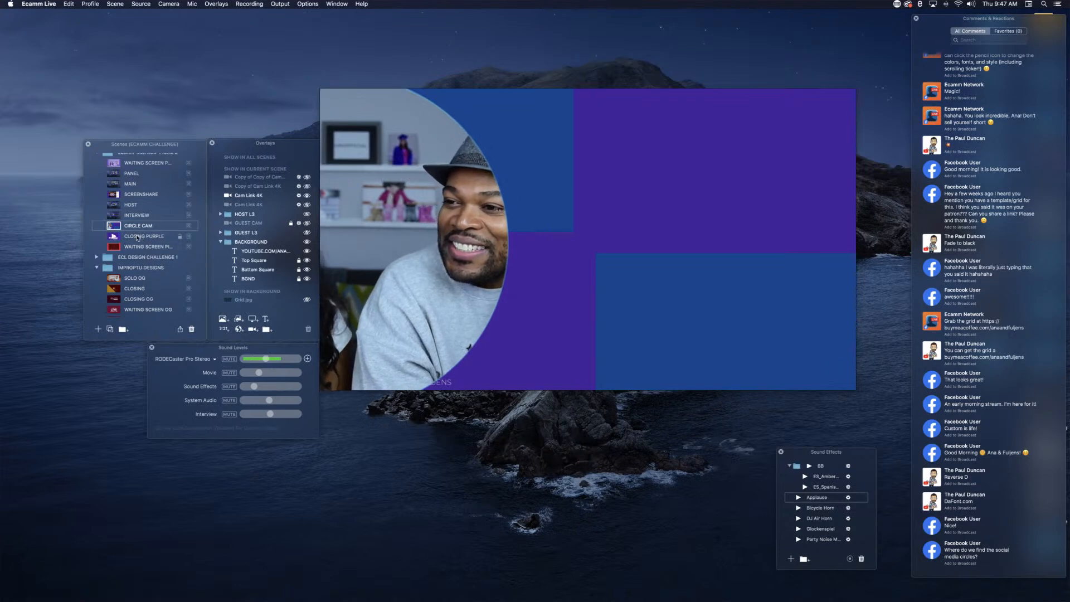
pyautogui.click(115, 174)
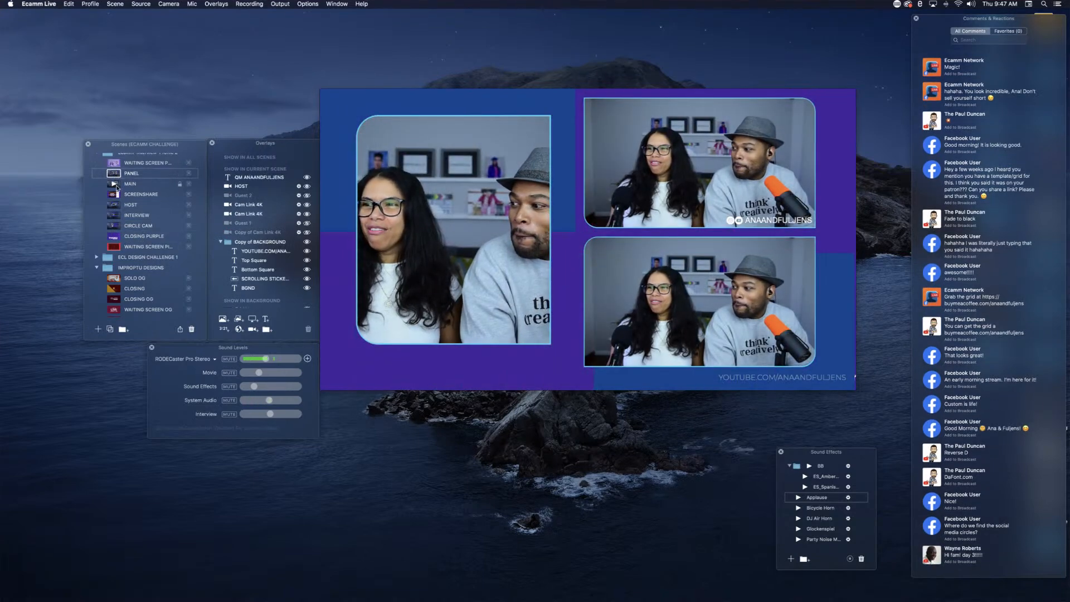
pyautogui.scroll(-1, 116, 185)
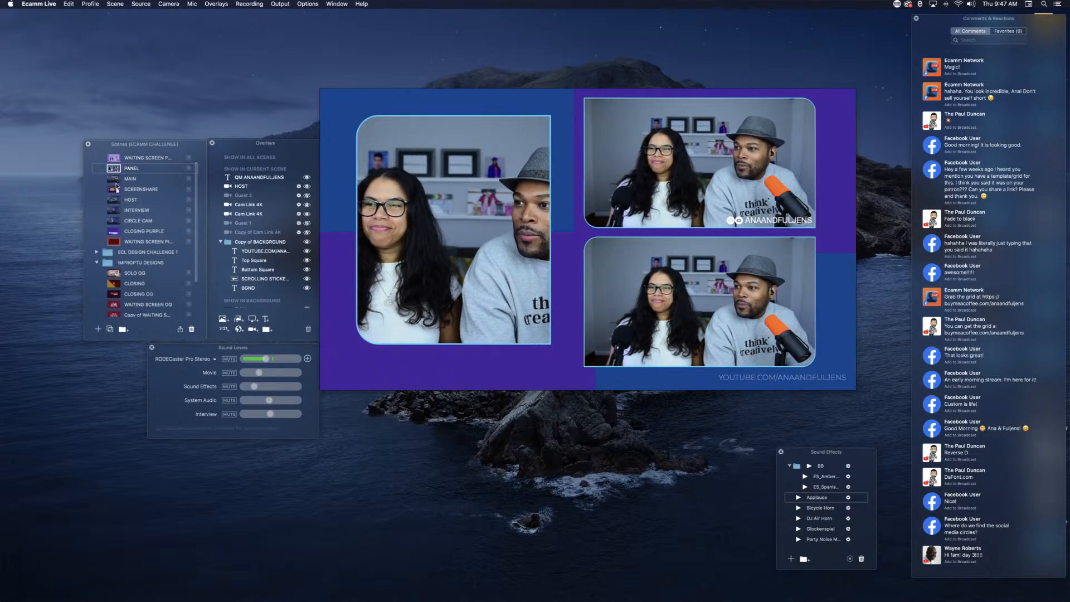
pyautogui.scroll(1, 116, 186)
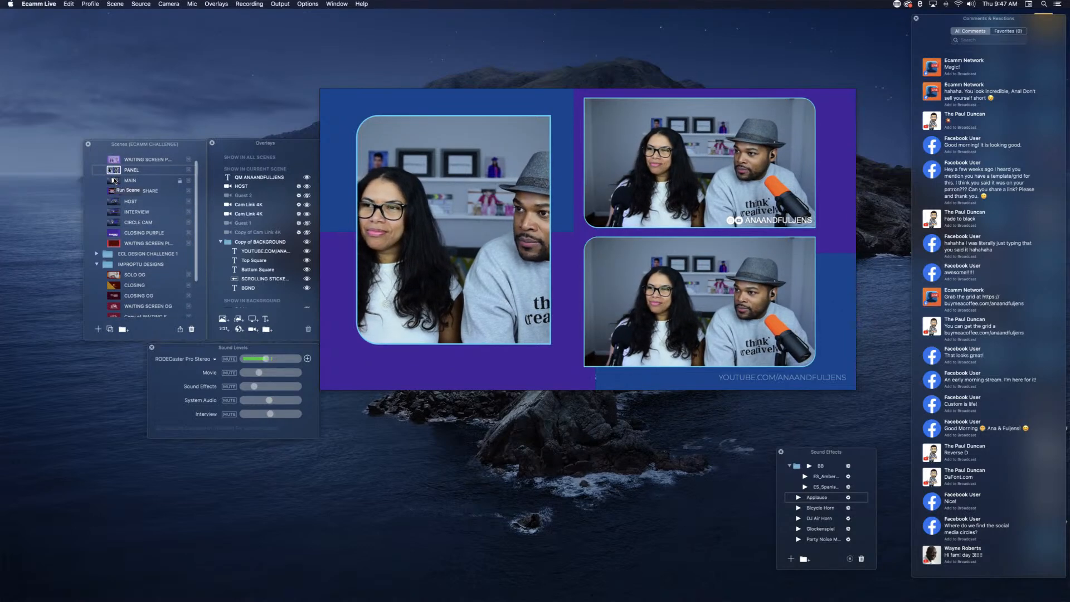
pyautogui.click(114, 160)
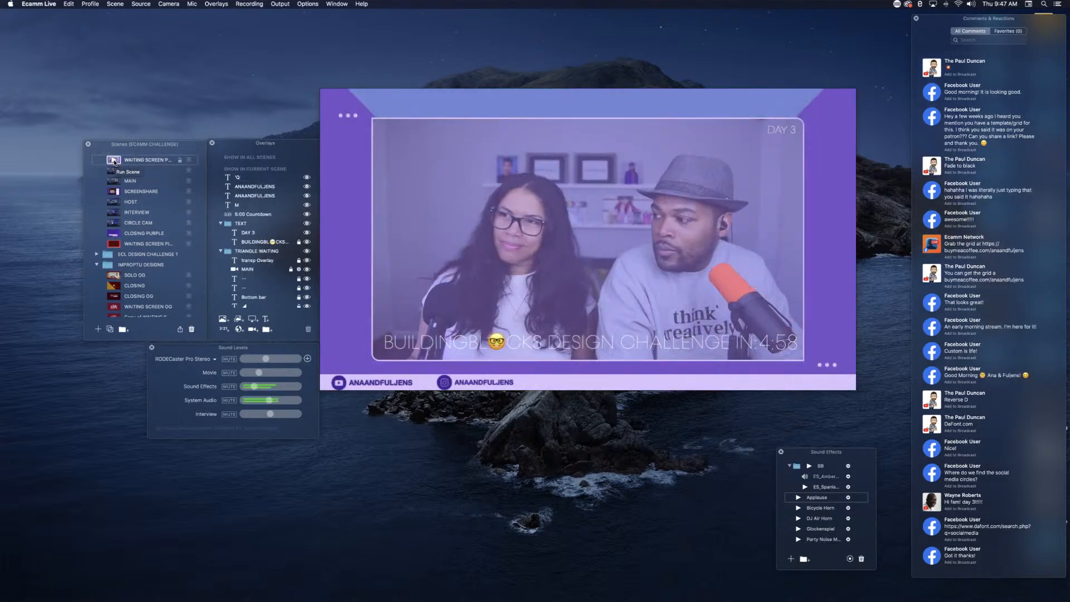
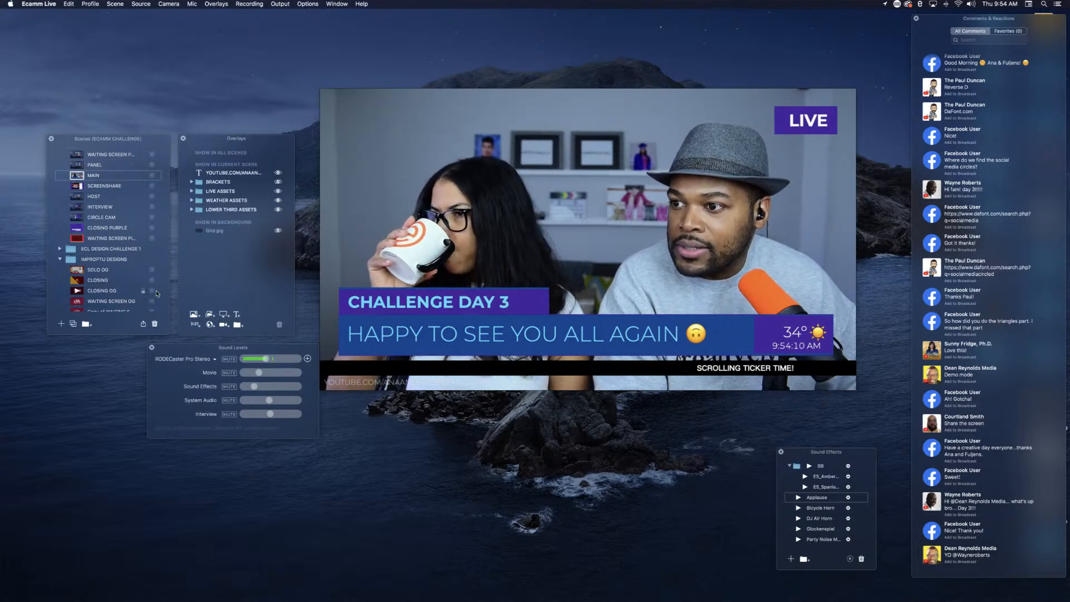
# Step: Add a new scene below the MAIN scene and name it NEWS L3, checking the MAIN scene's design for reference
pyautogui.click(62, 325)
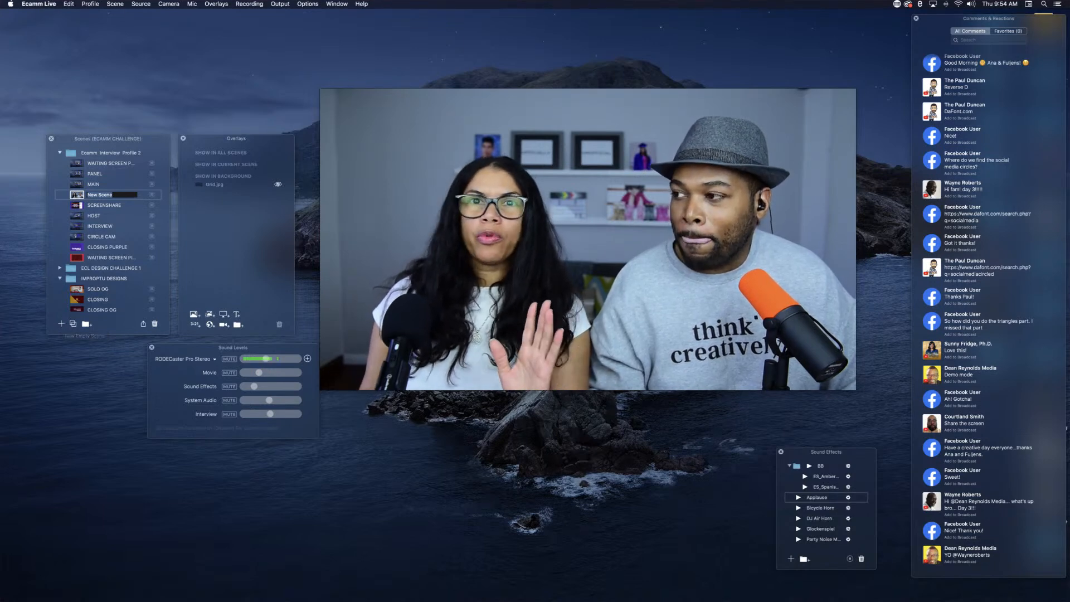
pyautogui.click(78, 184)
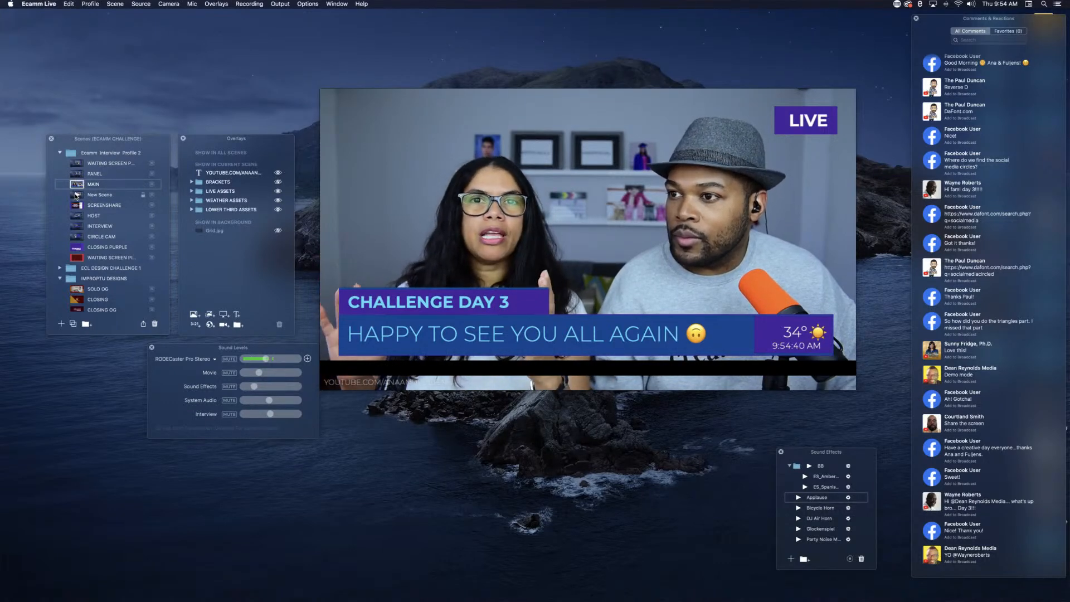
pyautogui.click(94, 196)
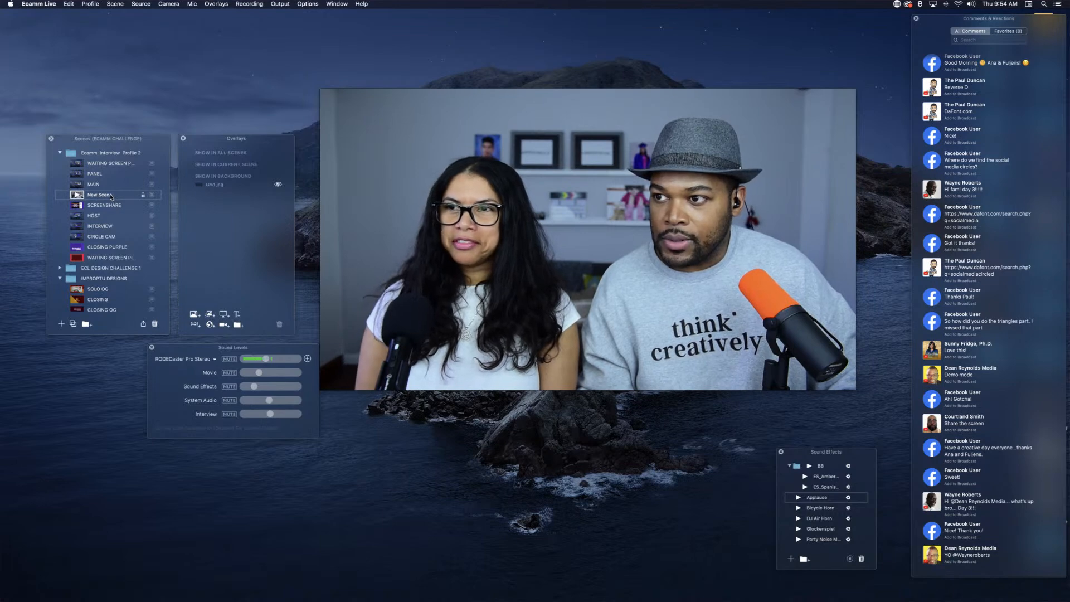
pyautogui.click(111, 197)
pyautogui.write('NEW')
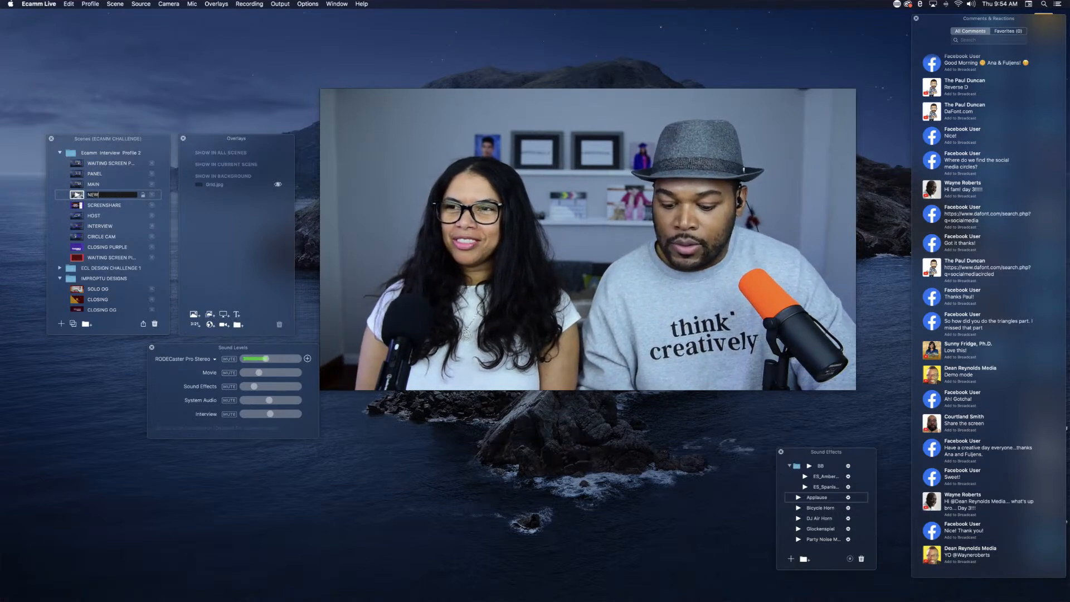
pyautogui.write('S L')
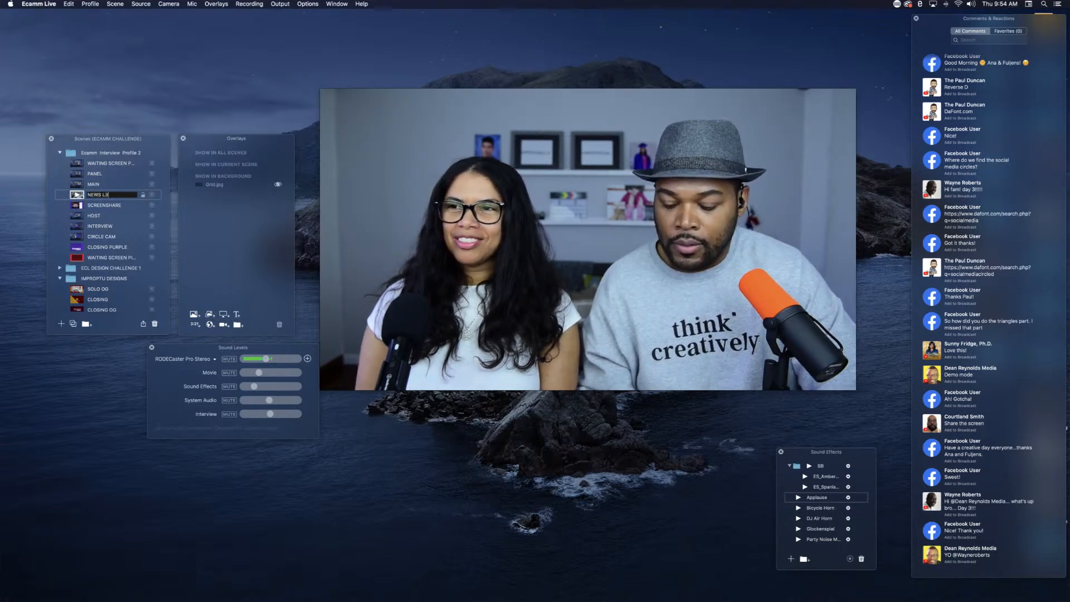
pyautogui.write('3')
pyautogui.press('Return')
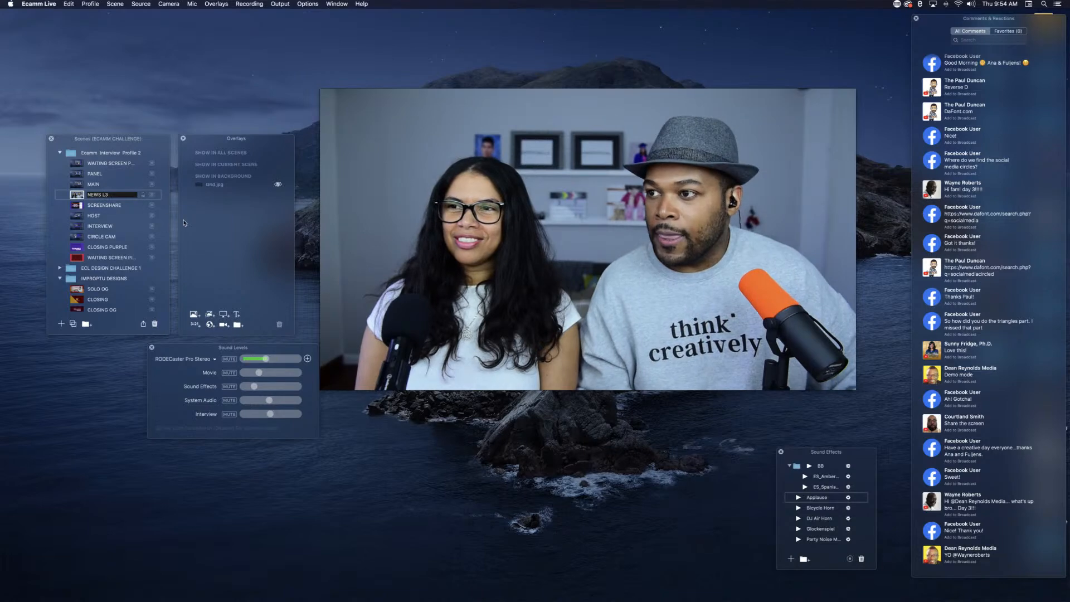
# Step: Create an overlay group named LOWER3 BODY in the NEWS L3 scene
pyautogui.click(237, 327)
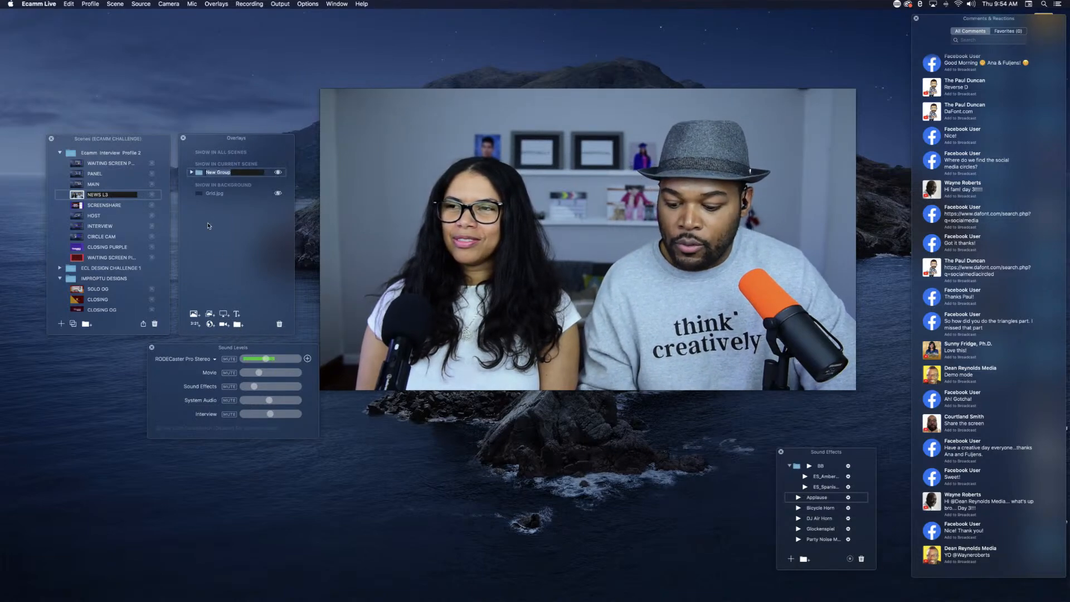
pyautogui.write('LOWER3')
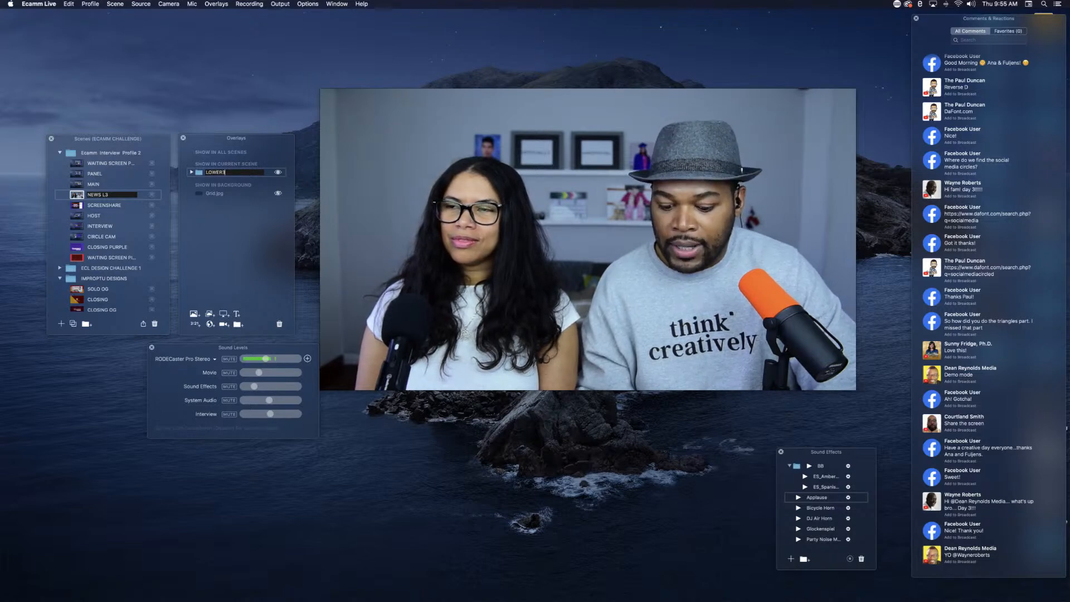
pyautogui.write(' BODY')
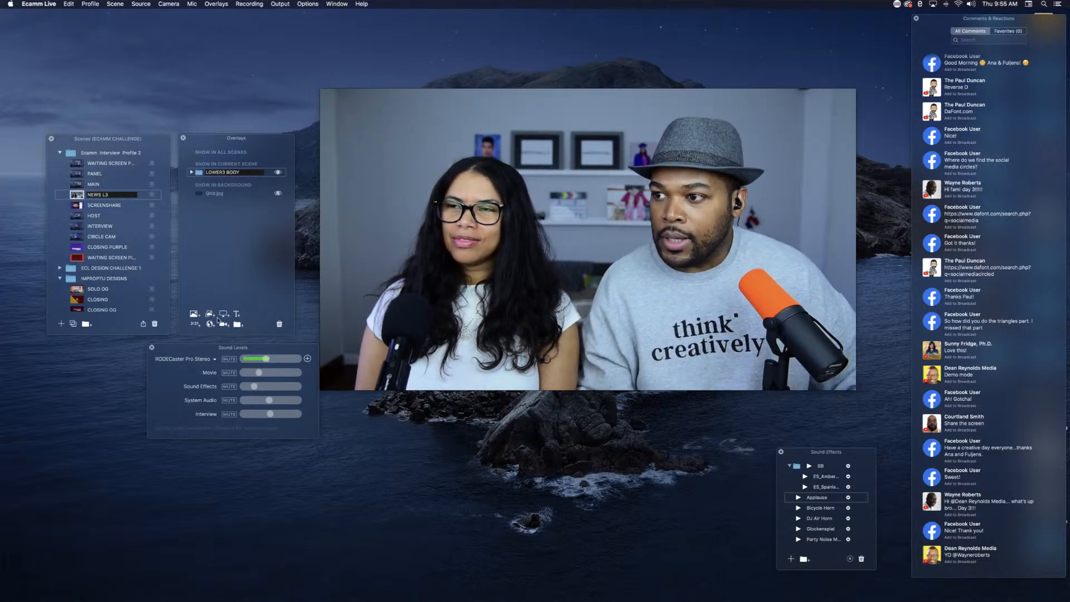
# Step: Create a second overlay group named LOWER3 TEXT and place it above the LOWER3 BODY group
pyautogui.click(237, 324)
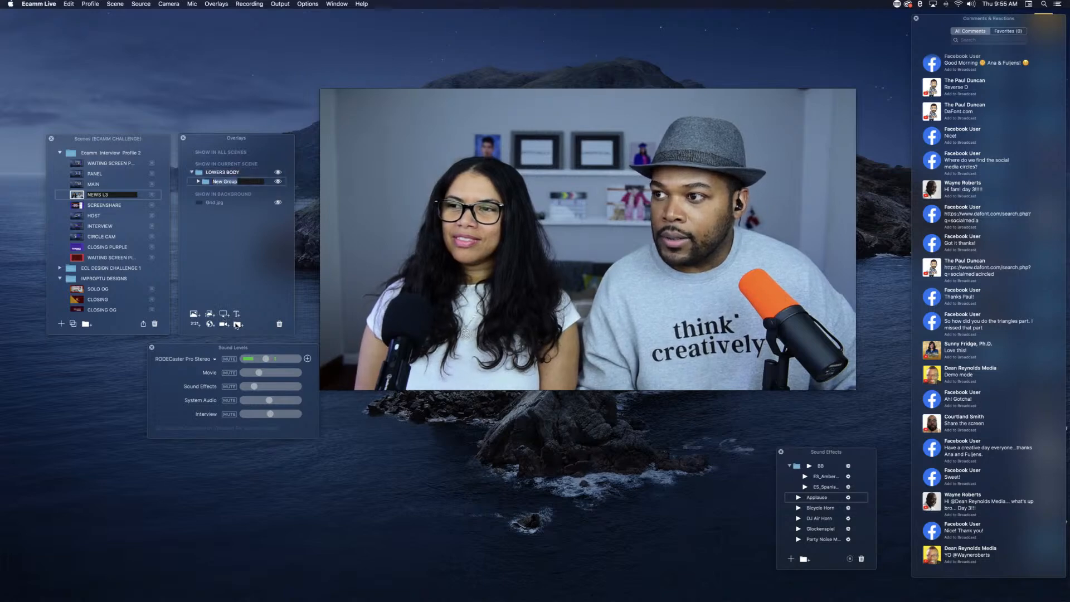
pyautogui.moveTo(219, 181); pyautogui.dragTo(192, 172)
pyautogui.doubleClick(212, 173)
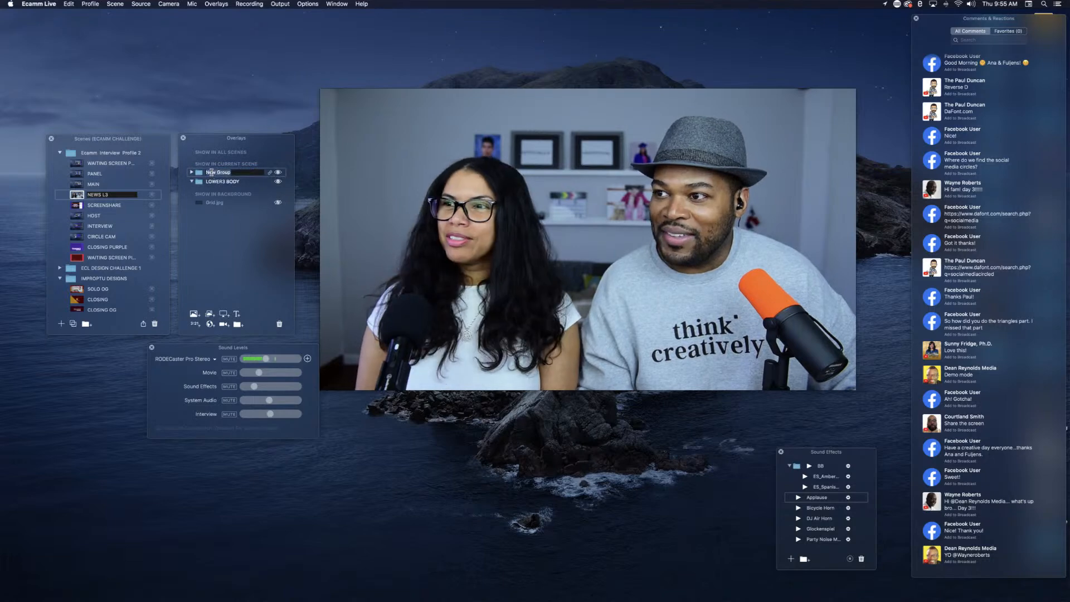
pyautogui.write('LOWE')
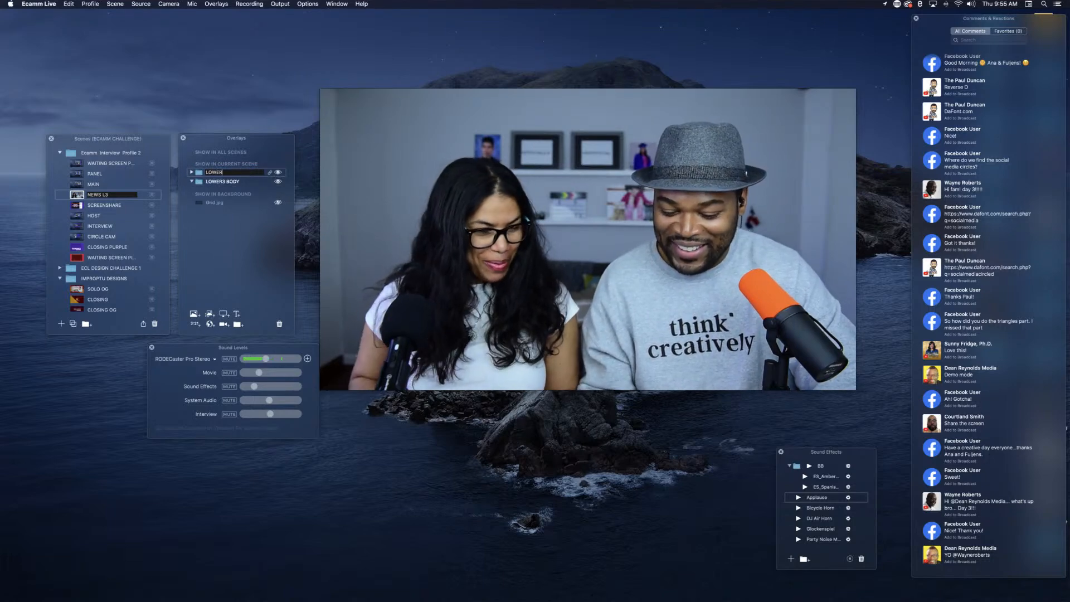
pyautogui.write('R')
pyautogui.press('Return')
pyautogui.write('3 TEXT')
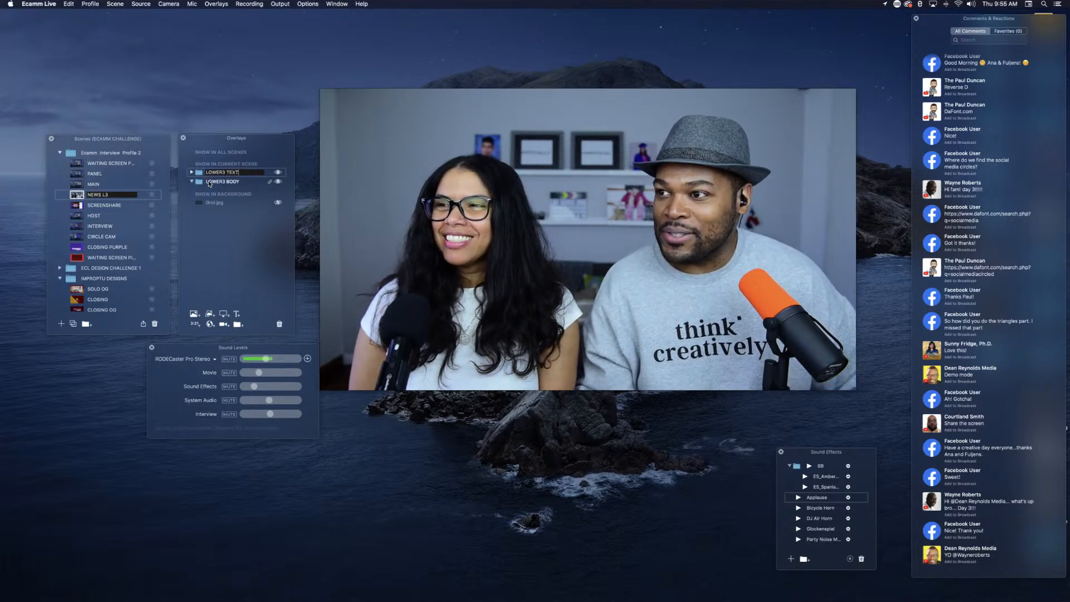
# Step: Start a text overlay for the LOWER3 BODY group with the default style restored and the text LOWER THIRD BODY
pyautogui.click(212, 183)
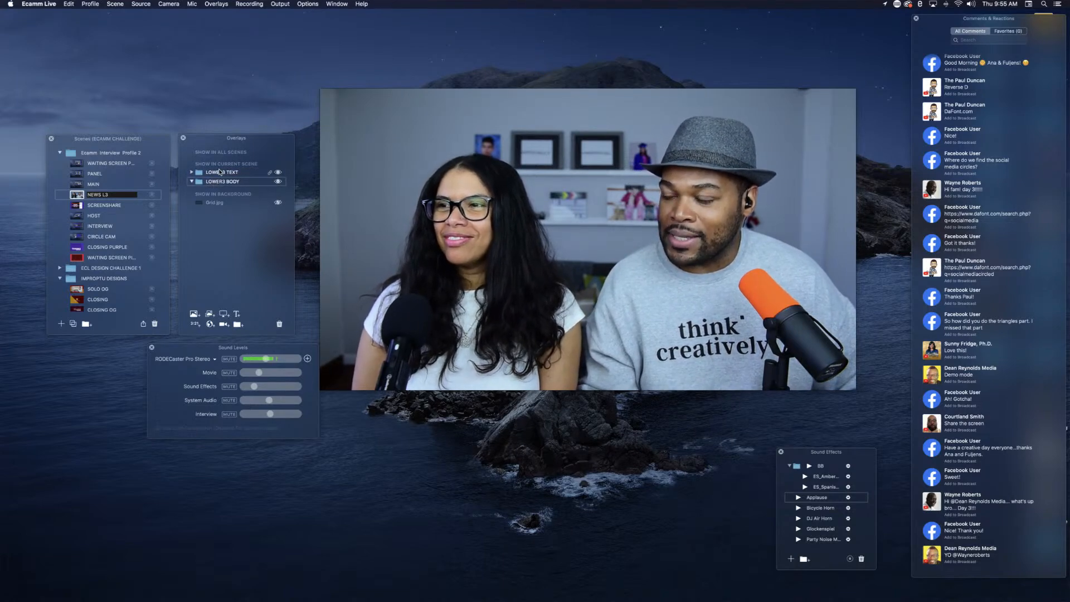
pyautogui.click(236, 314)
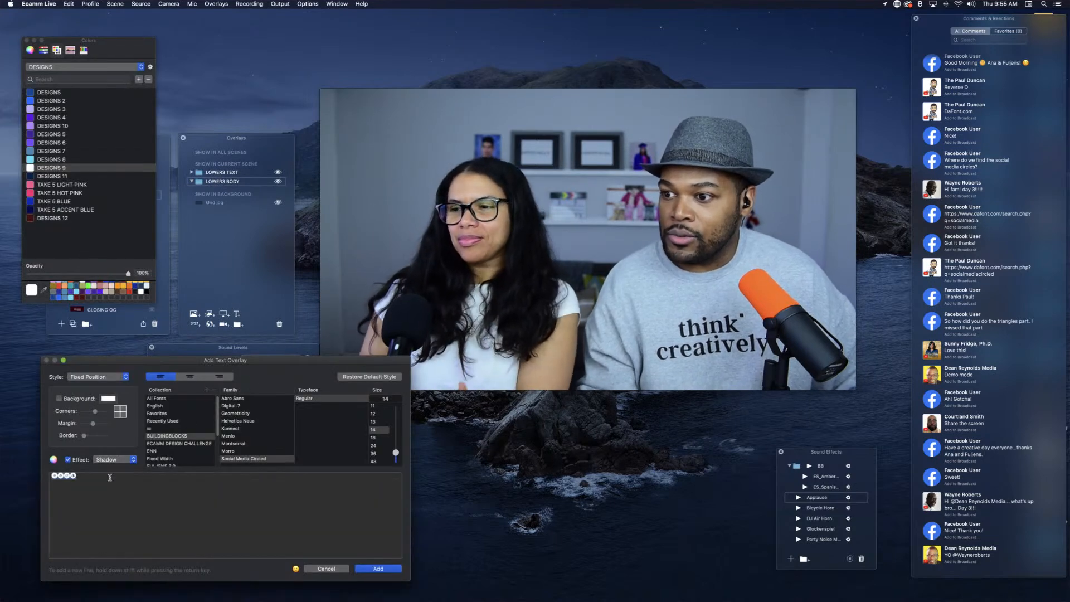
pyautogui.click(365, 378)
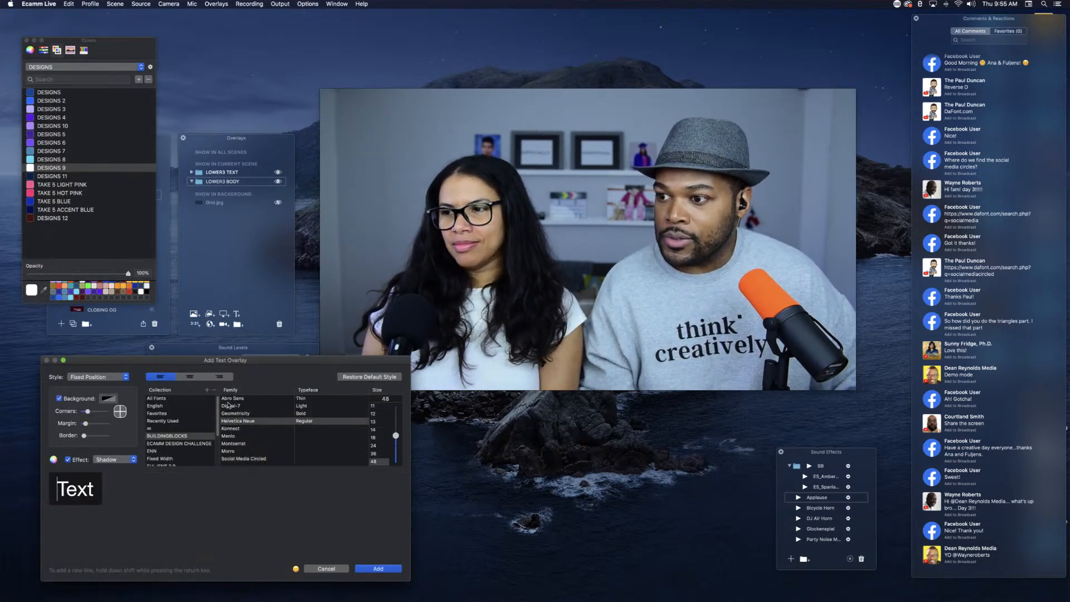
pyautogui.moveTo(97, 490); pyautogui.dragTo(20, 489)
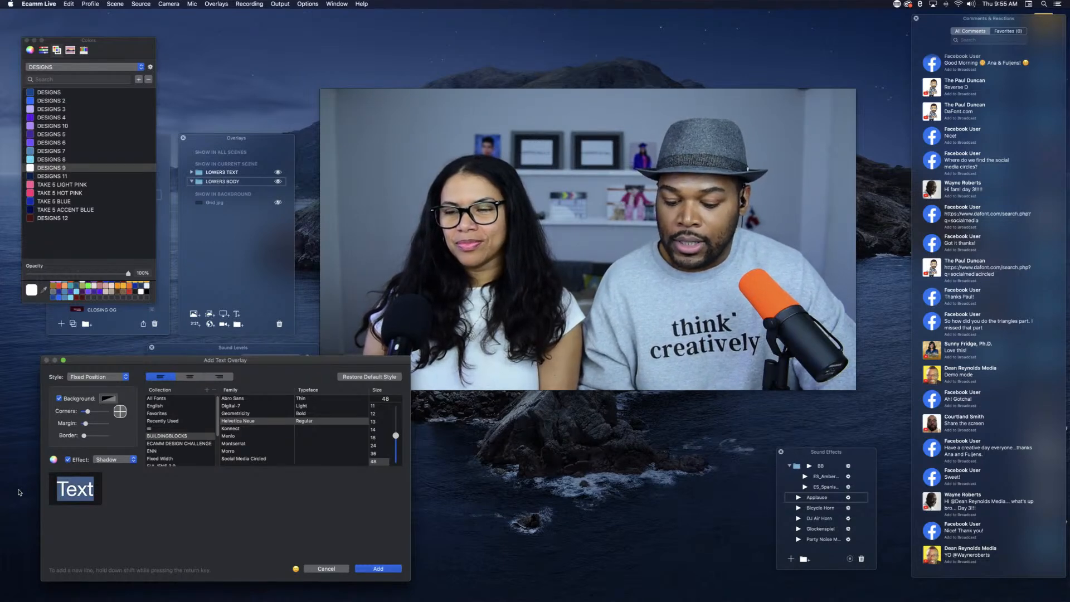
pyautogui.write('LOWER THIR')
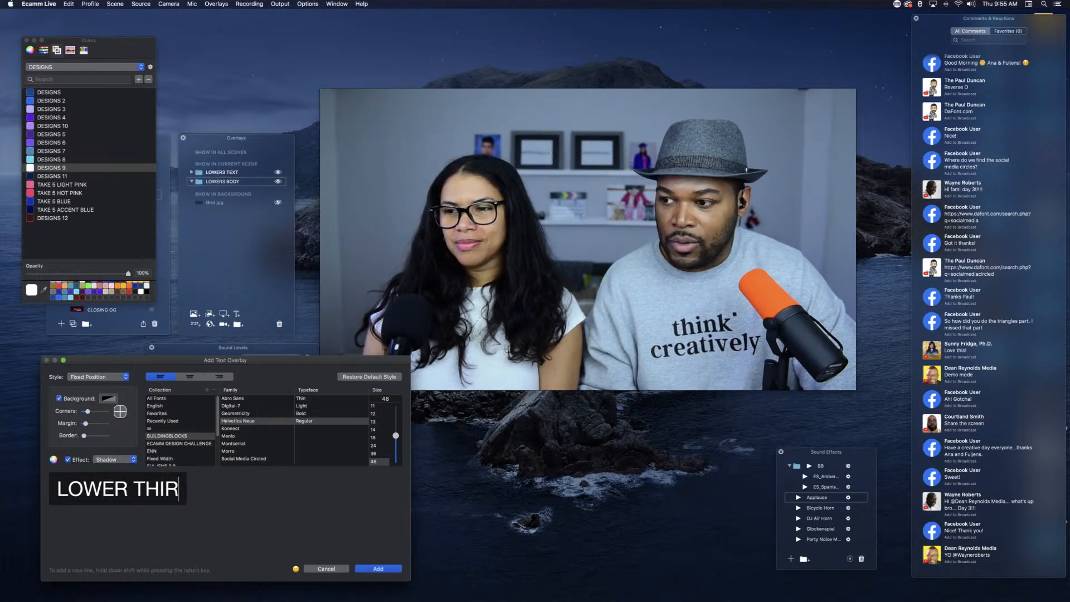
pyautogui.write('D RE')
pyautogui.press('BackSpace')
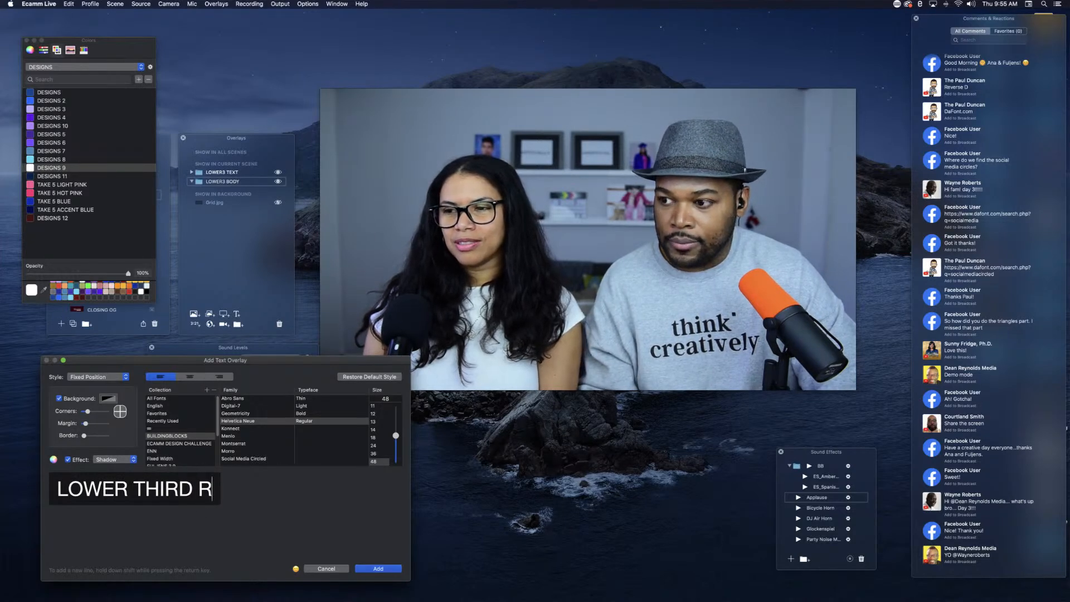
pyautogui.press('BackSpace')
pyautogui.write('BODY')
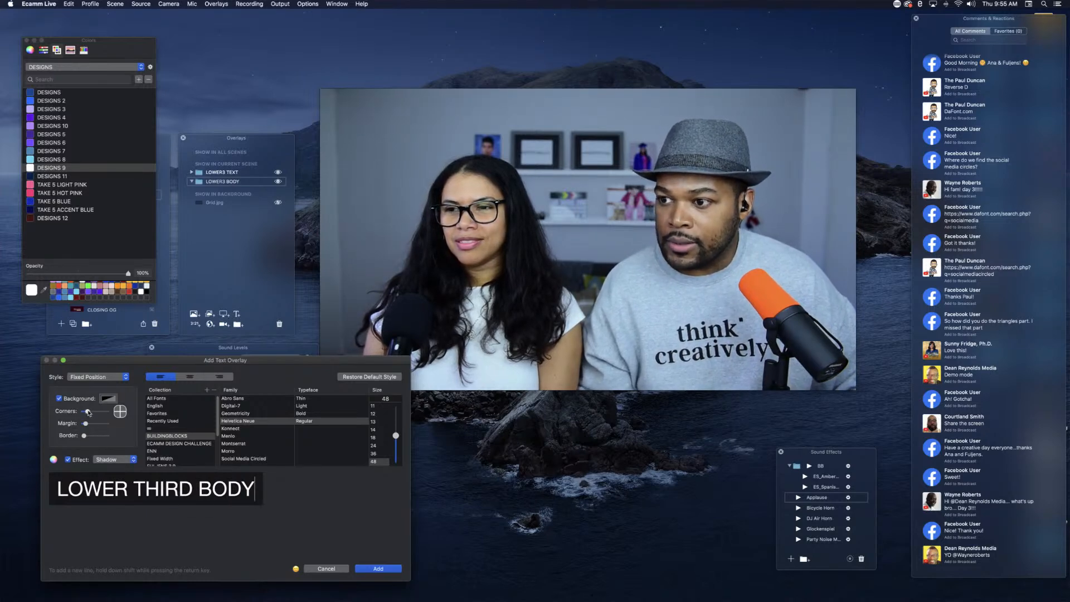
# Step: Add the overlay with square corners, a wider margin, 0% text opacity and a TAKE 5 HOT PINK background at full opacity
pyautogui.moveTo(87, 413); pyautogui.dragTo(90, 424)
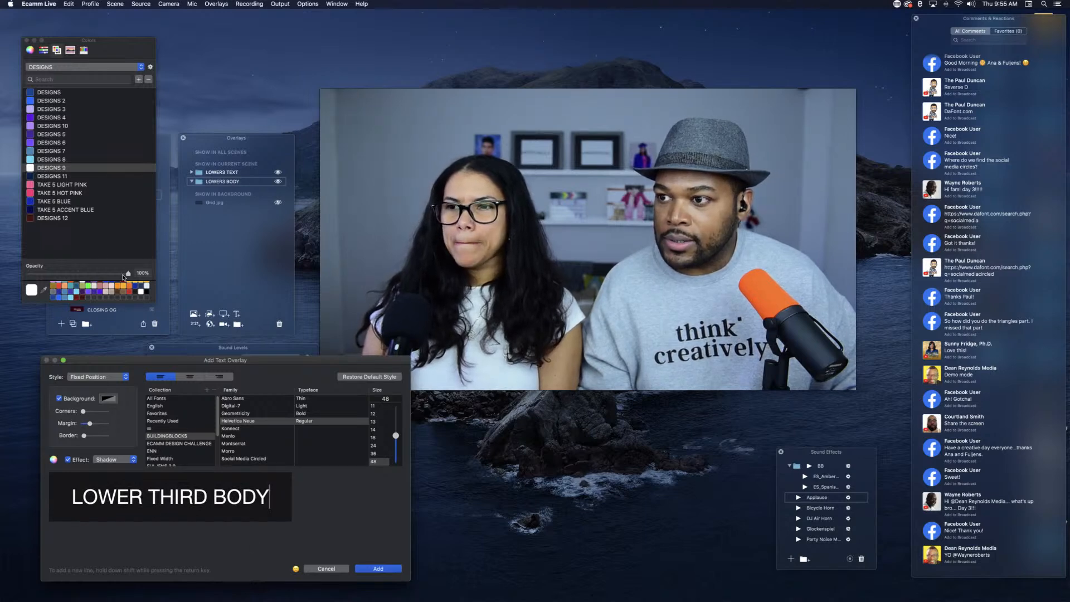
pyautogui.moveTo(128, 274); pyautogui.dragTo(11, 274)
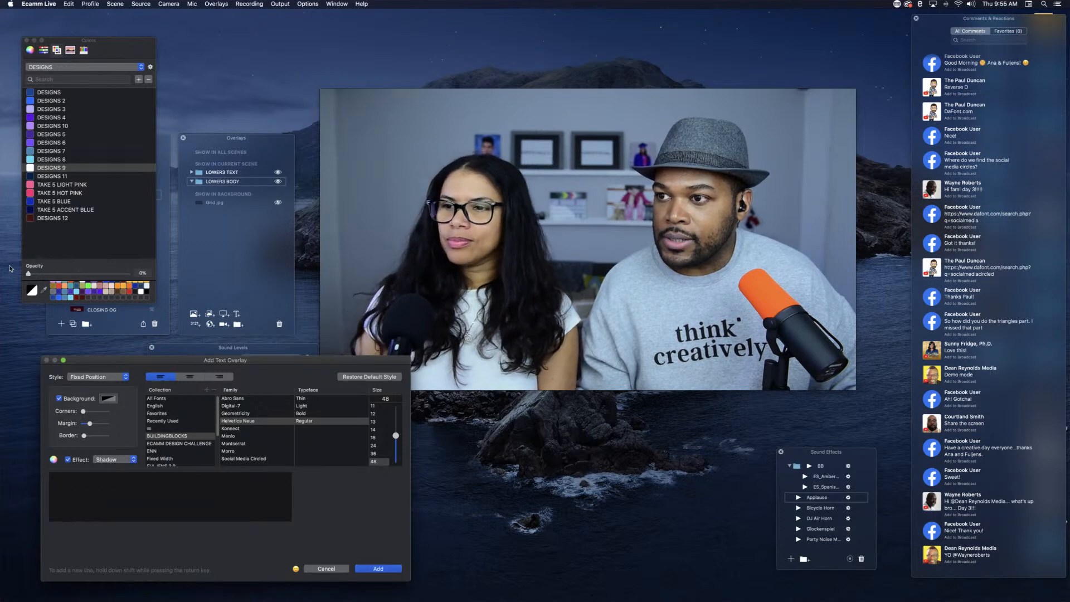
pyautogui.click(108, 400)
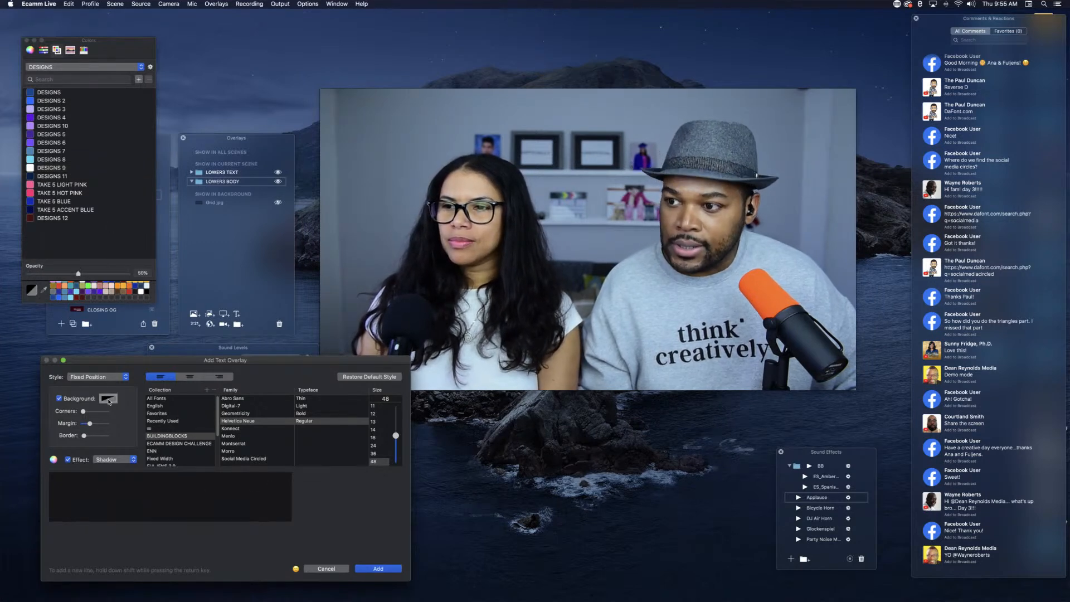
pyautogui.click(29, 185)
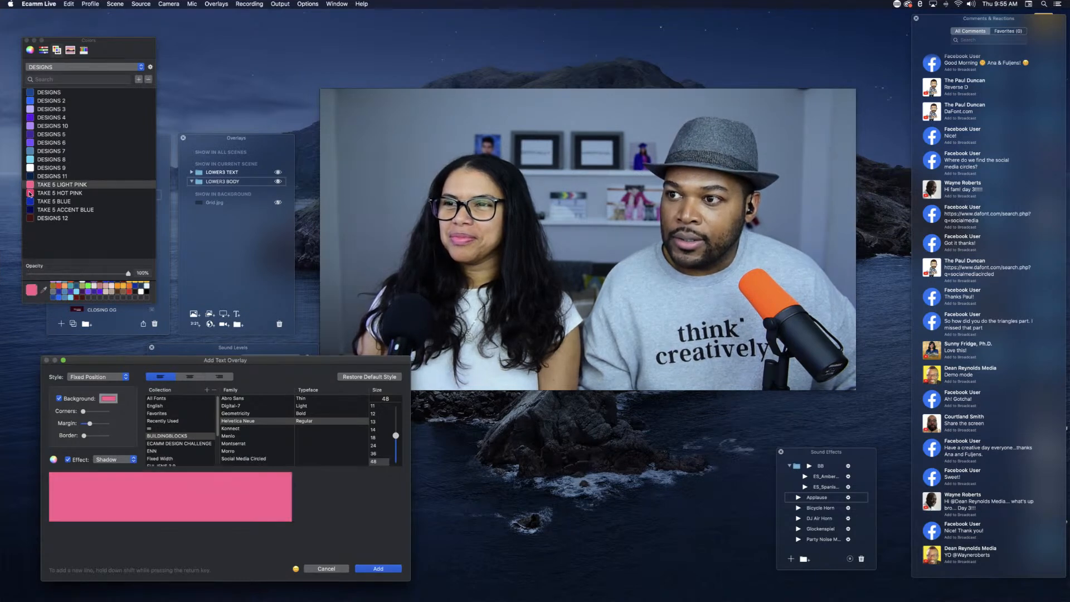
pyautogui.click(29, 193)
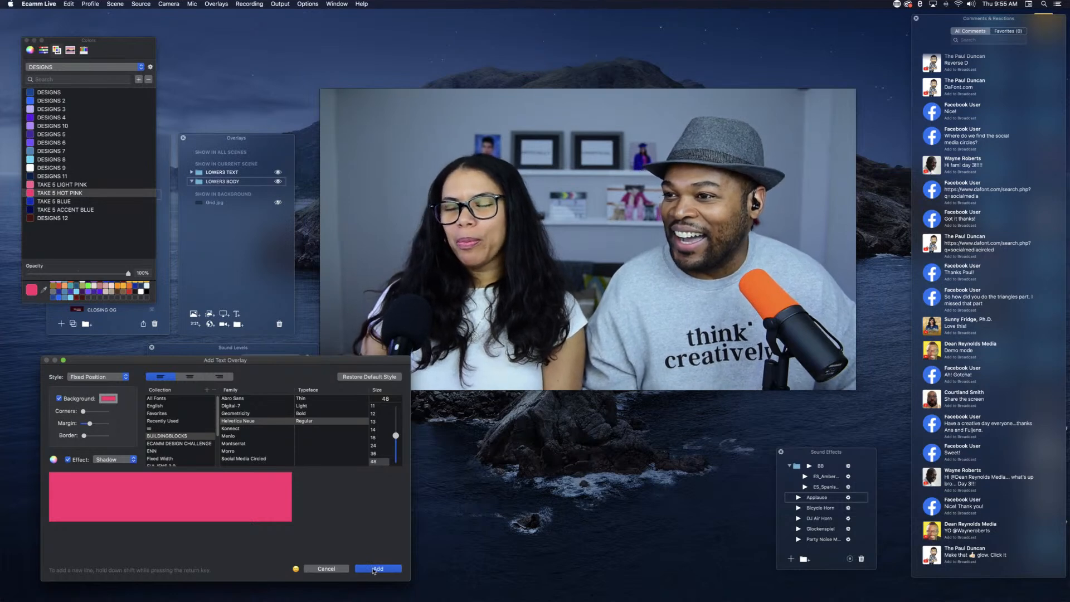
pyautogui.moveTo(384, 587)
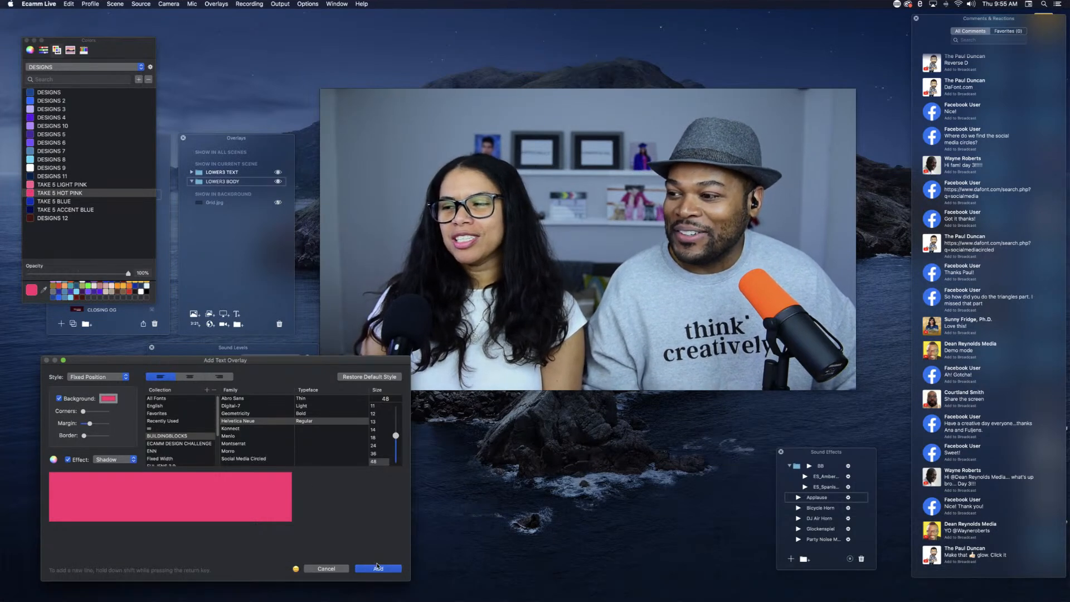
pyautogui.click(378, 568)
# Step: Widen the pink bar to about three quarters of the frame, place it near the lower-left corner, and put it in the LOWER3 BODY group
pyautogui.moveTo(512, 303)
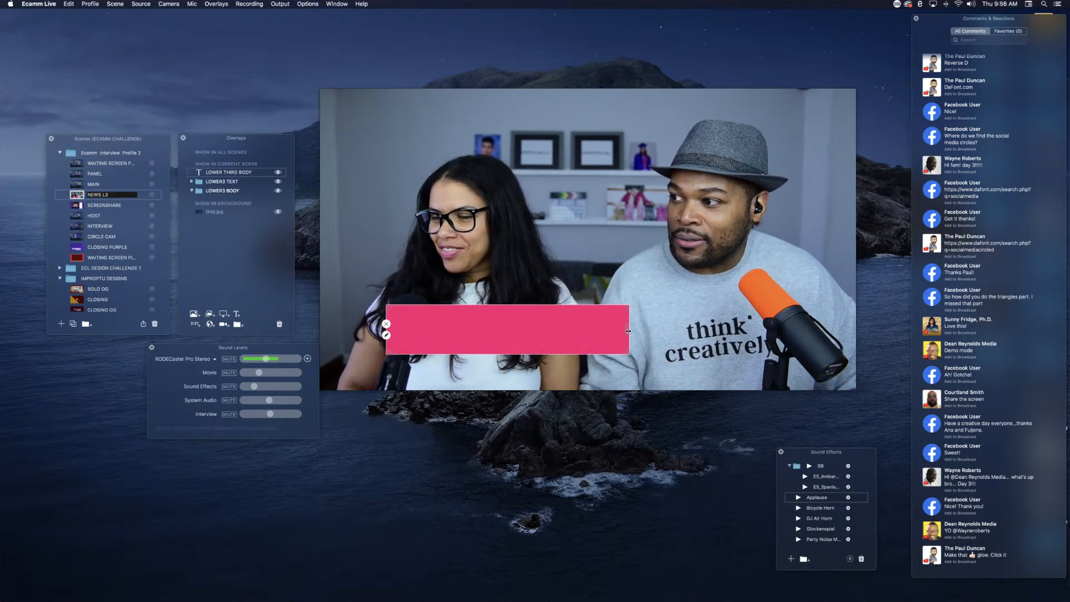
pyautogui.moveTo(629, 331); pyautogui.dragTo(715, 334)
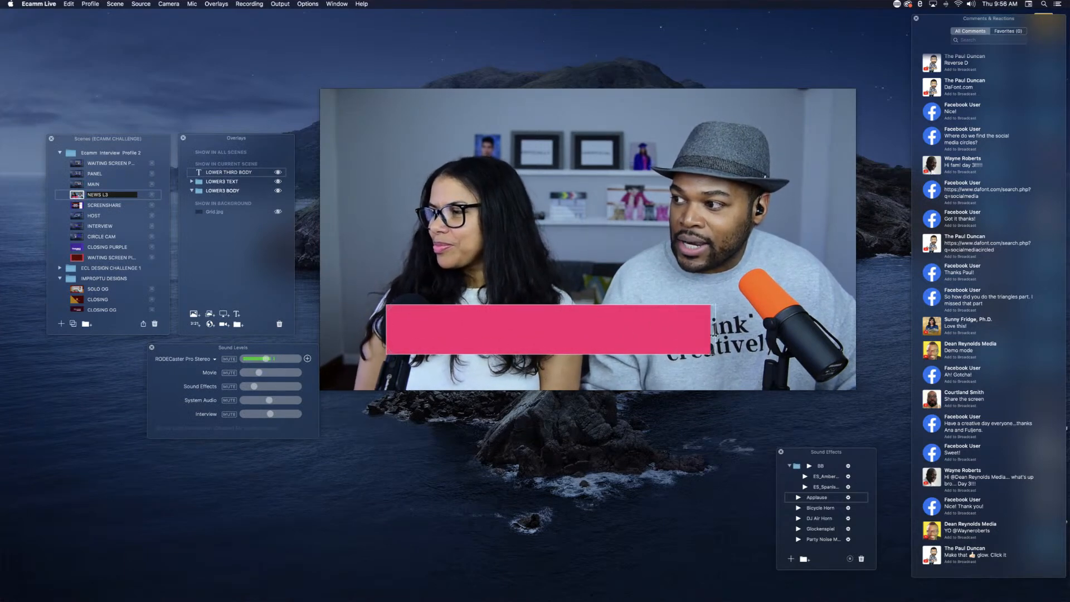
pyautogui.moveTo(792, 343); pyautogui.dragTo(811, 346)
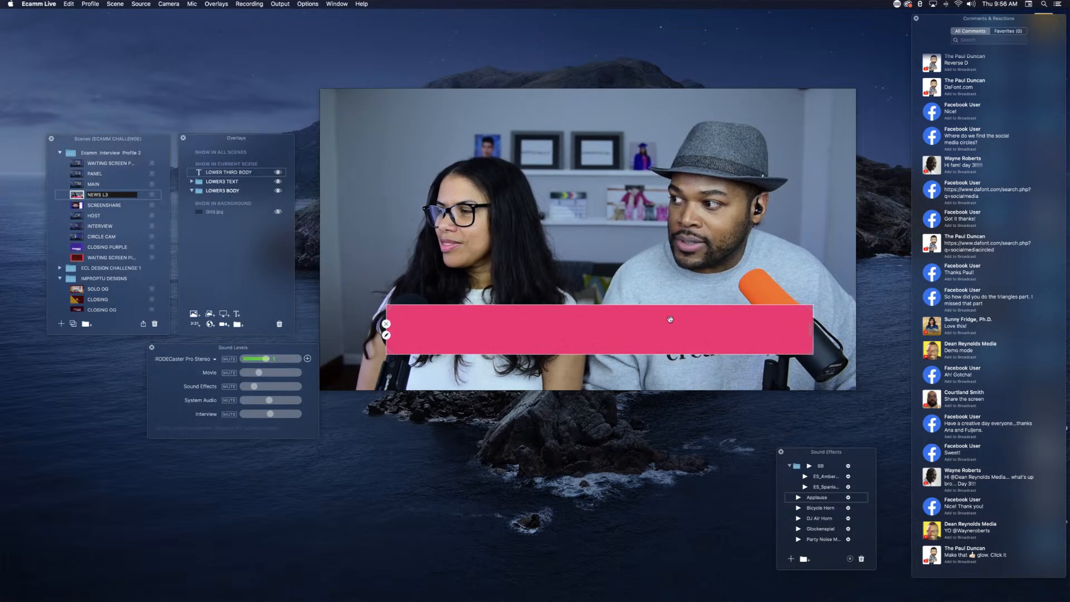
pyautogui.moveTo(671, 319); pyautogui.dragTo(654, 337)
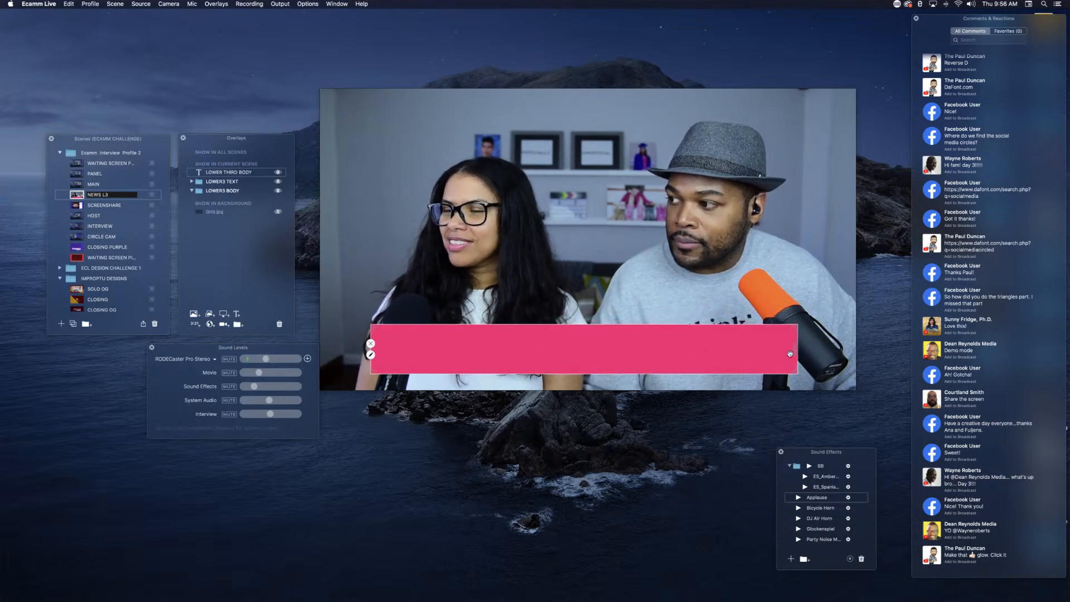
pyautogui.moveTo(795, 350); pyautogui.dragTo(812, 350)
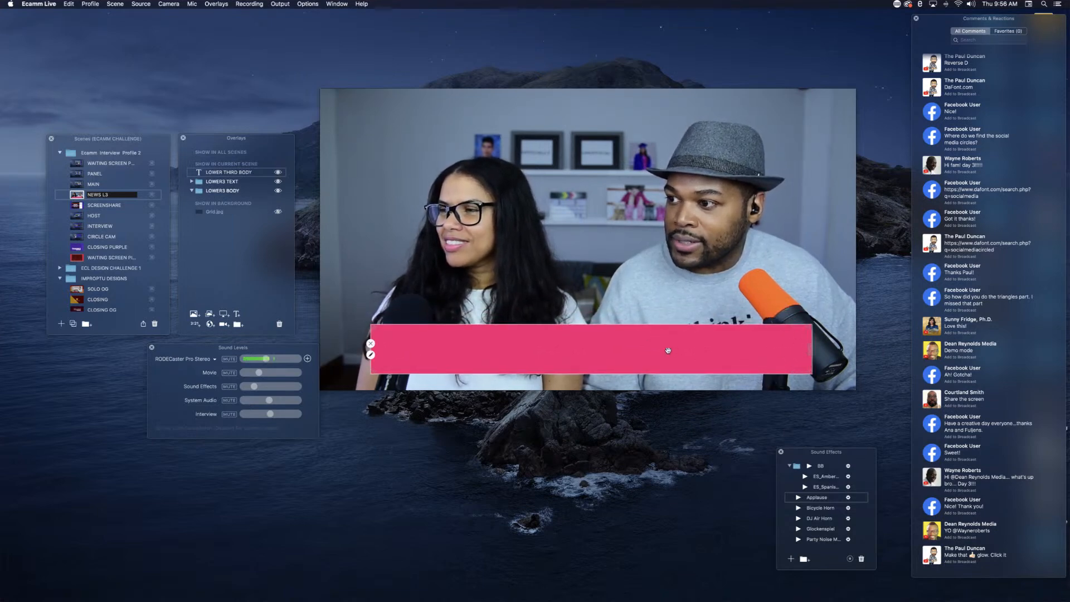
pyautogui.moveTo(669, 350); pyautogui.dragTo(650, 350)
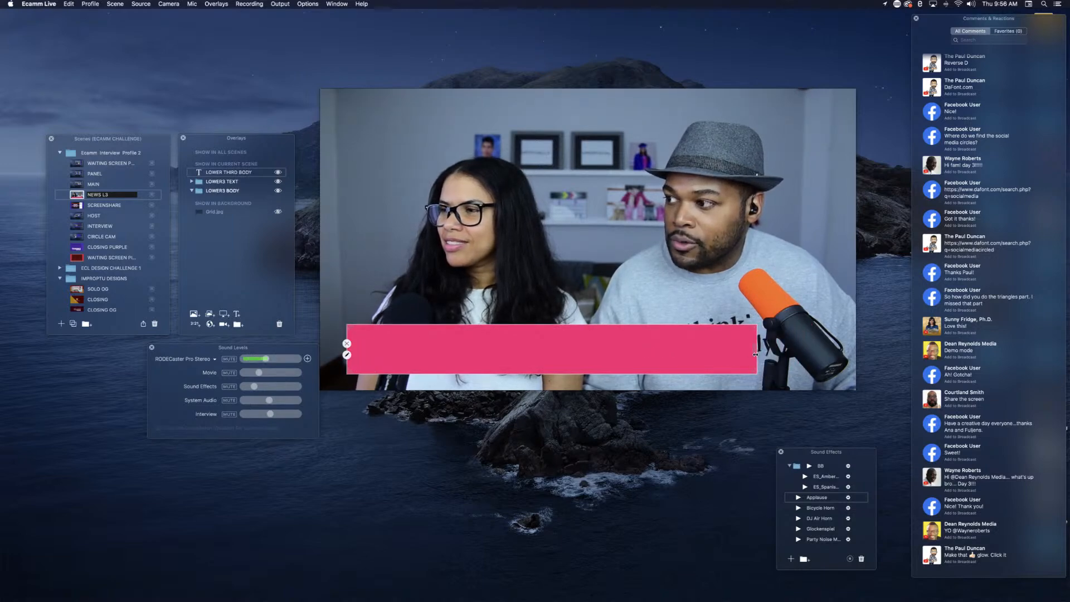
pyautogui.moveTo(652, 353); pyautogui.dragTo(634, 347)
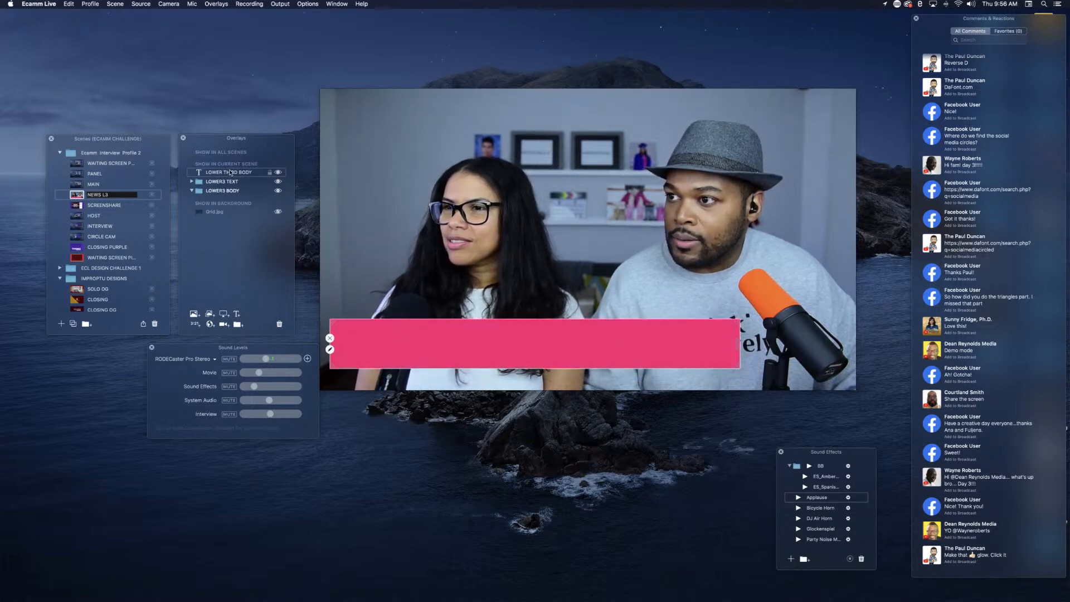
pyautogui.moveTo(234, 174); pyautogui.dragTo(235, 190)
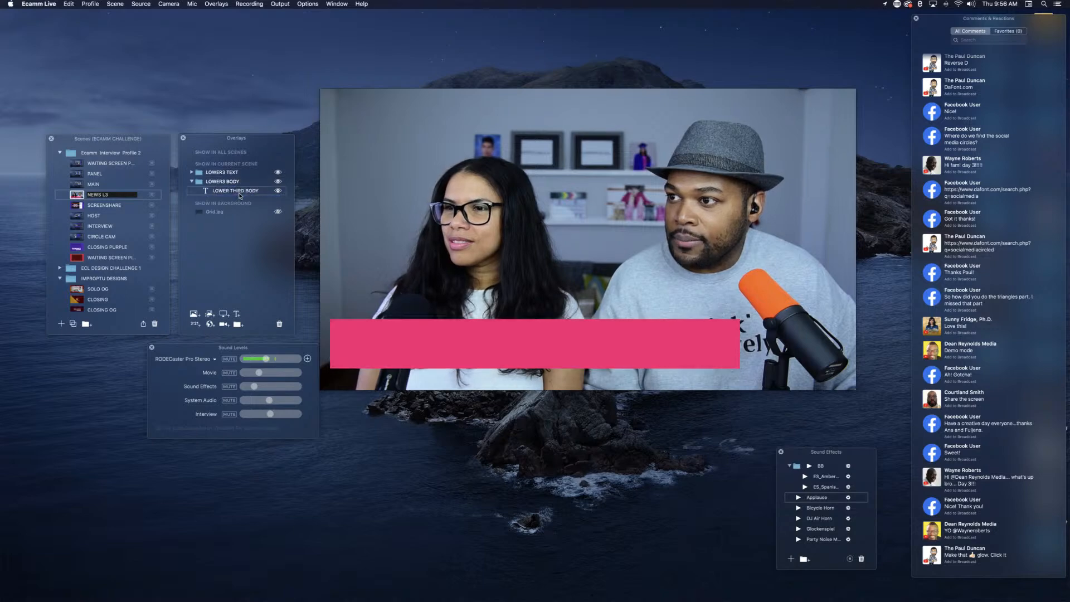
# Step: Add a pink square text overlay with the text LO GO on two lines, keeping the current style
pyautogui.click(236, 314)
pyautogui.press('BackSpace')
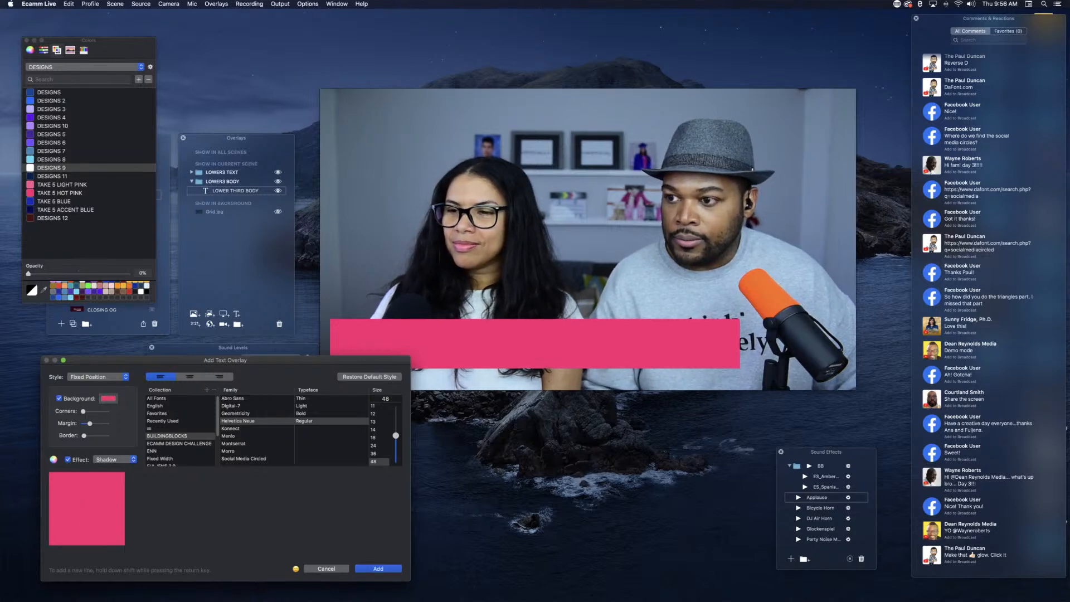
pyautogui.click(372, 569)
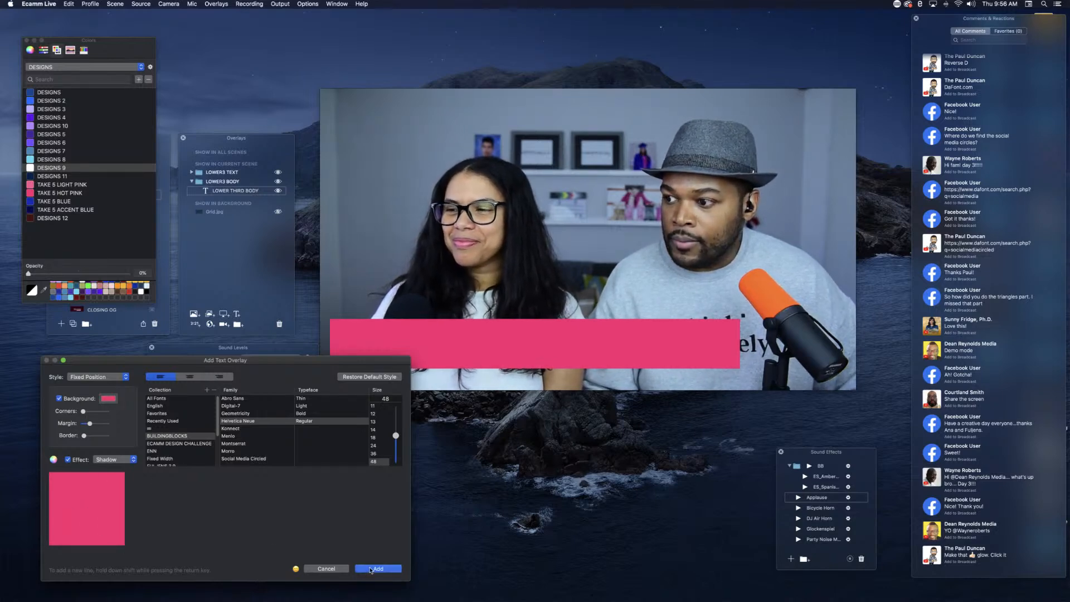
# Step: Shrink the pink square, place it beside the end of the pink bar, and shift the bar slightly towards it
pyautogui.moveTo(588, 283); pyautogui.dragTo(664, 249)
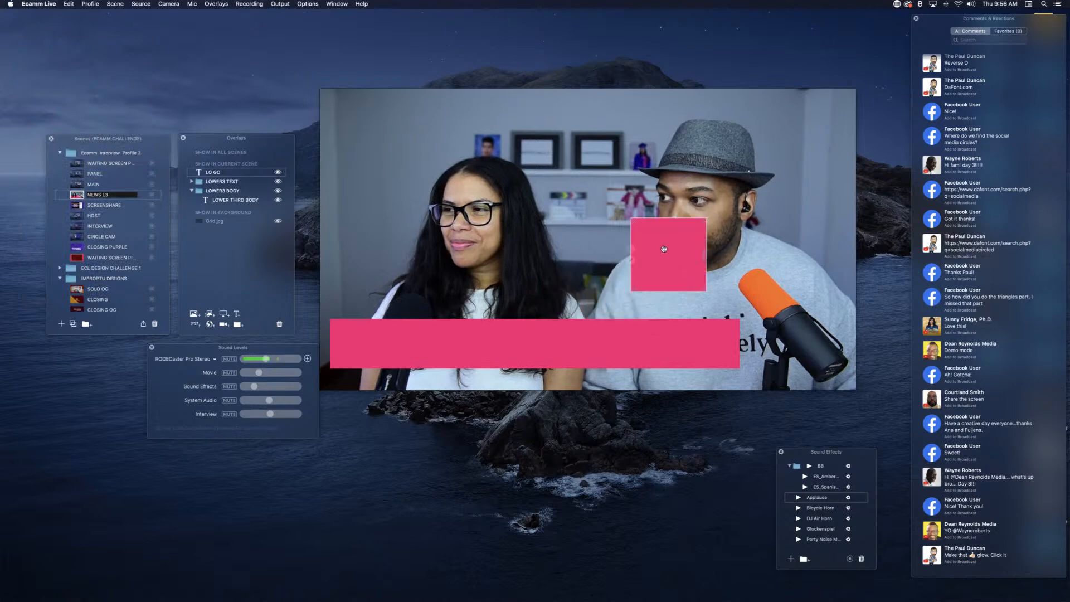
pyautogui.moveTo(704, 219); pyautogui.dragTo(700, 222)
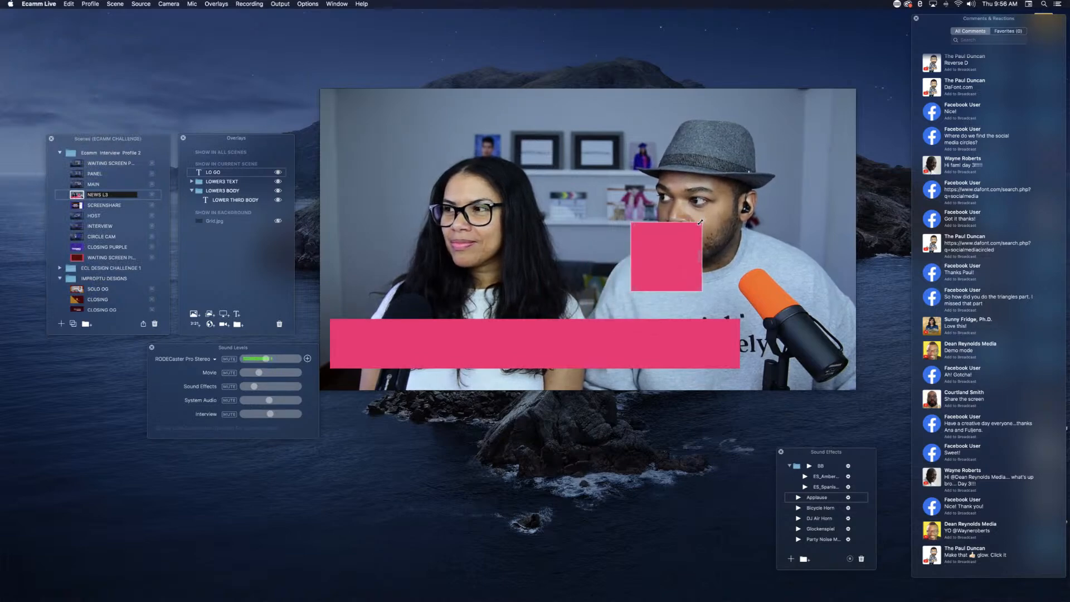
pyautogui.moveTo(736, 276); pyautogui.dragTo(795, 318)
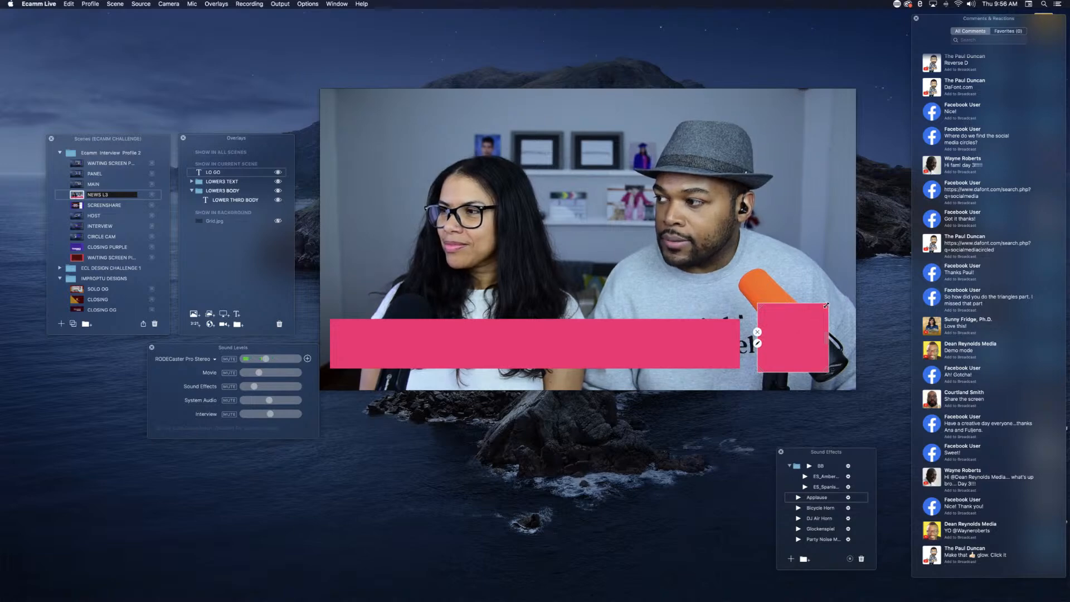
pyautogui.moveTo(827, 305); pyautogui.dragTo(796, 330)
pyautogui.moveTo(631, 349); pyautogui.dragTo(643, 350)
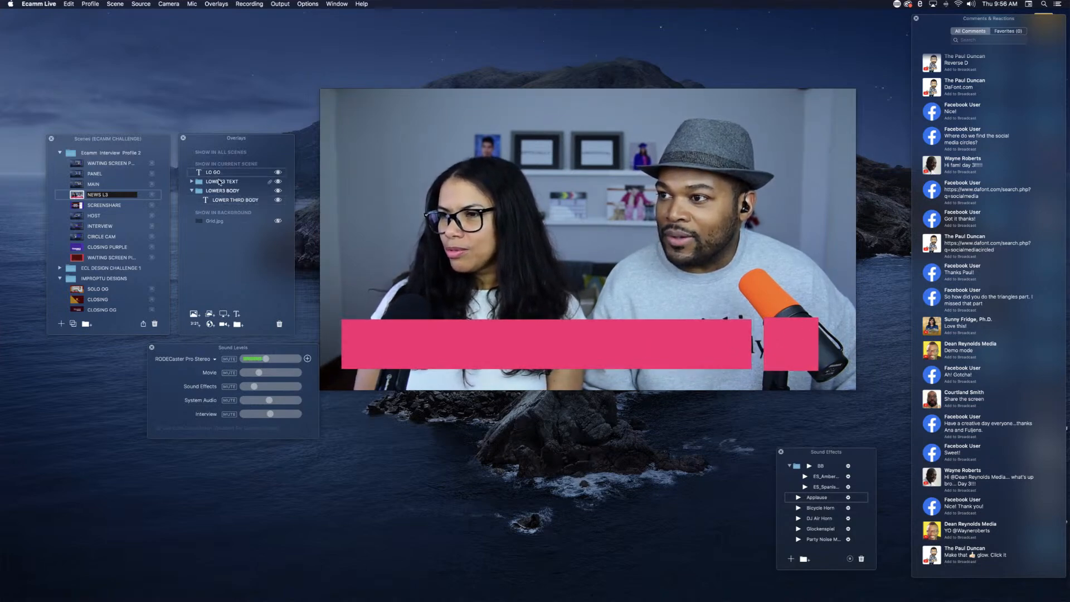
# Step: Set the scene's source to Blank and show the Grid.jpg background overlay
pyautogui.click(142, 4)
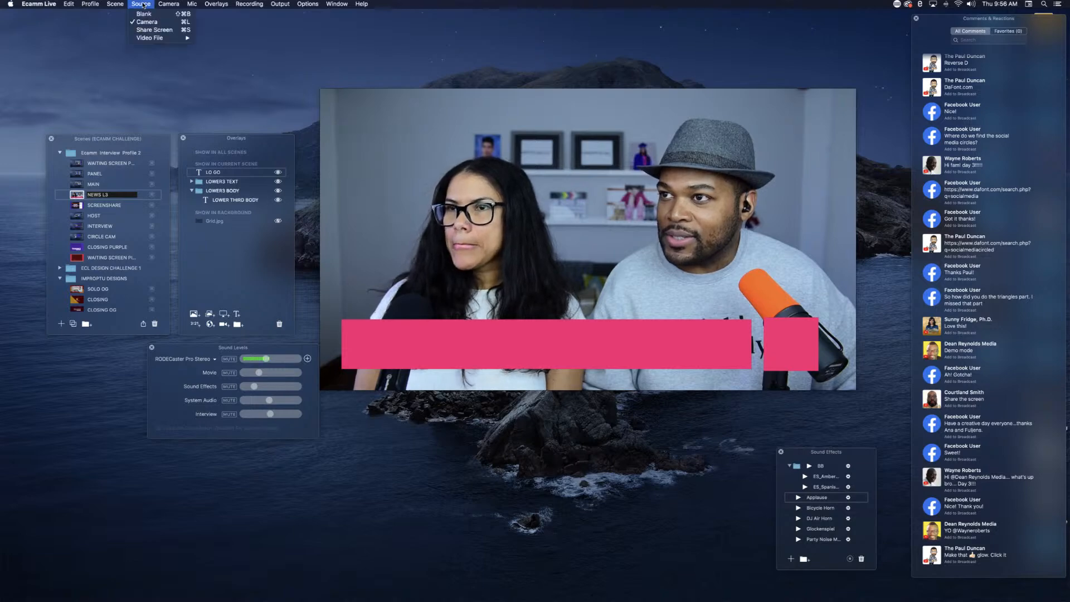
pyautogui.click(144, 14)
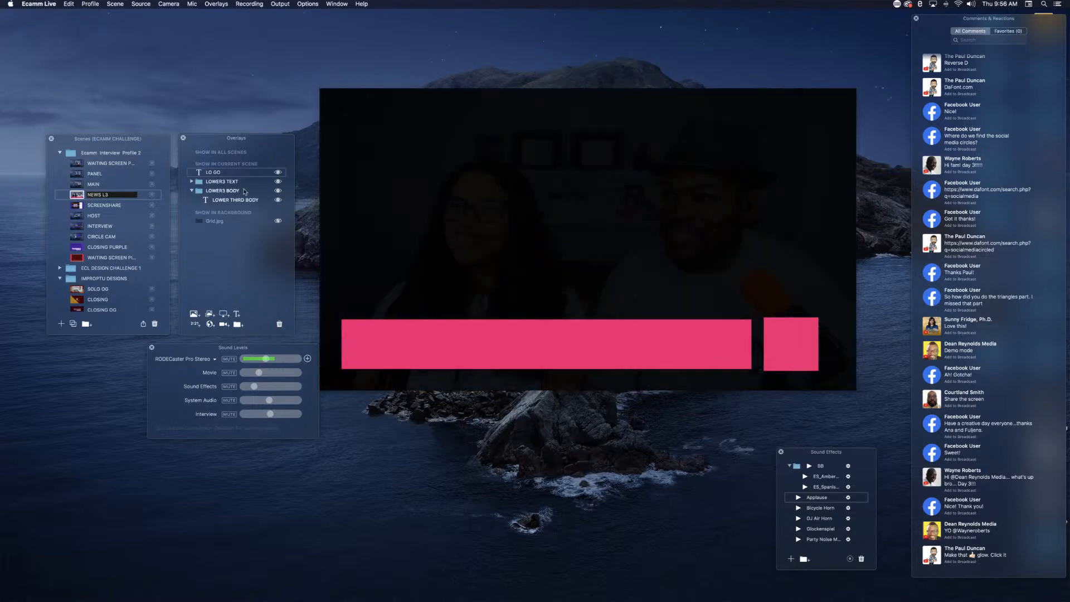
pyautogui.click(278, 220)
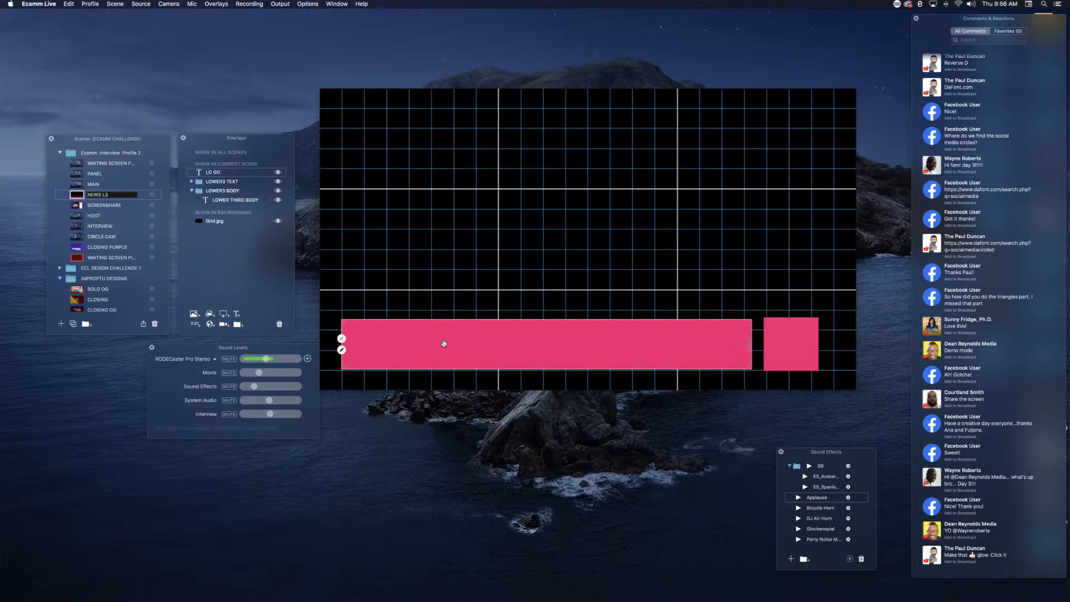
# Step: Align the pink bar to the grid, reduce the square to the bar's height, and place it one grid cell from the frame's right edge
pyautogui.moveTo(444, 343); pyautogui.dragTo(445, 345)
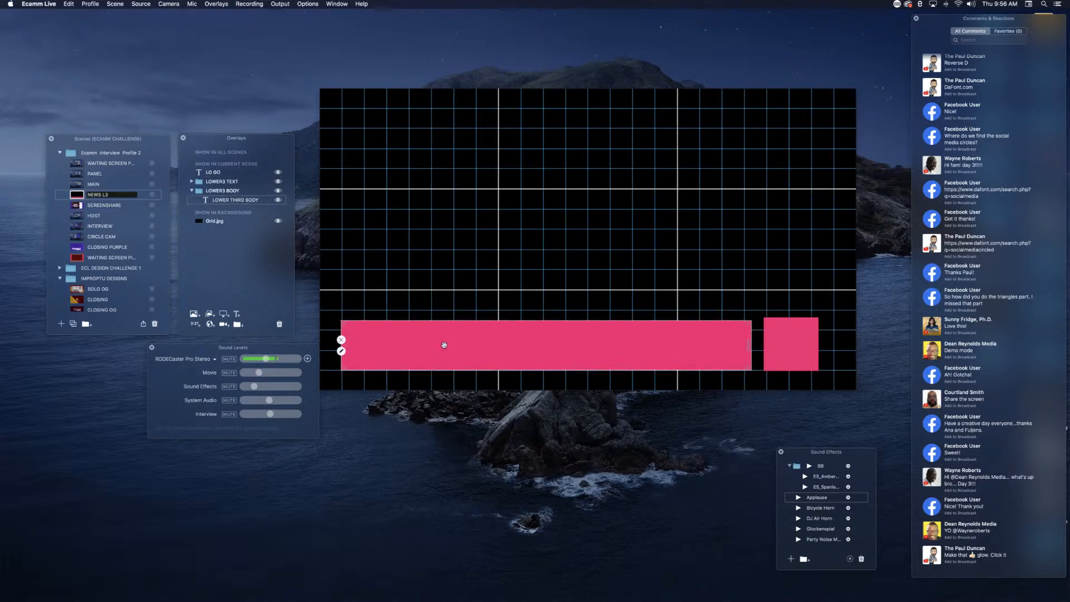
pyautogui.click(798, 338)
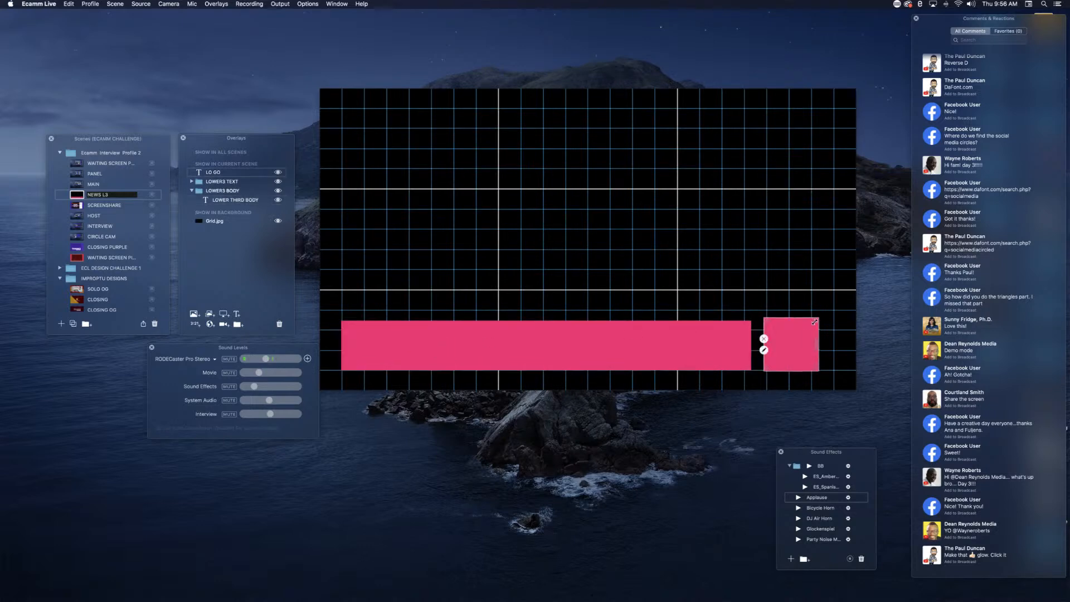
pyautogui.moveTo(815, 322)
pyautogui.mouseDown()
pyautogui.moveTo(801, 344)
pyautogui.moveTo(818, 341)
pyautogui.mouseUp()
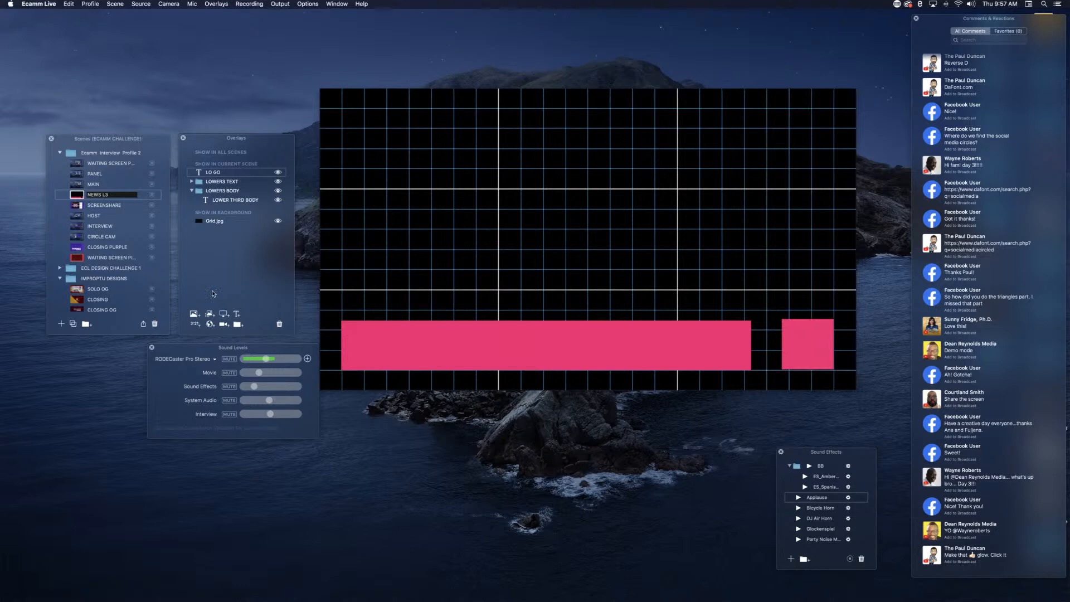
# Step: Add a Cam Link 4K camera overlay and place it in the frame's upper-left area
pyautogui.click(223, 325)
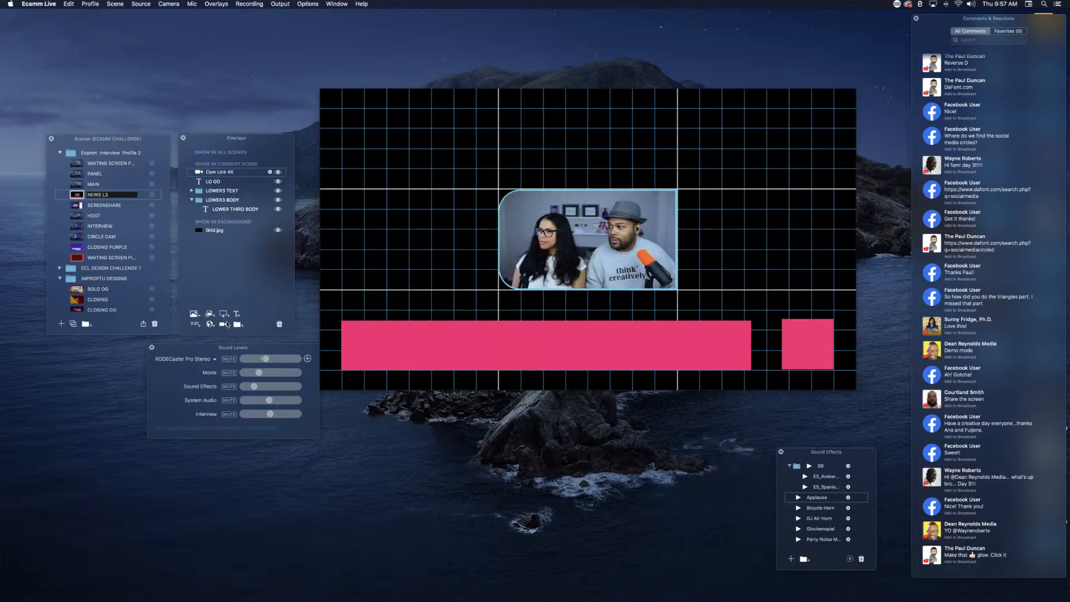
pyautogui.moveTo(602, 237); pyautogui.dragTo(438, 134)
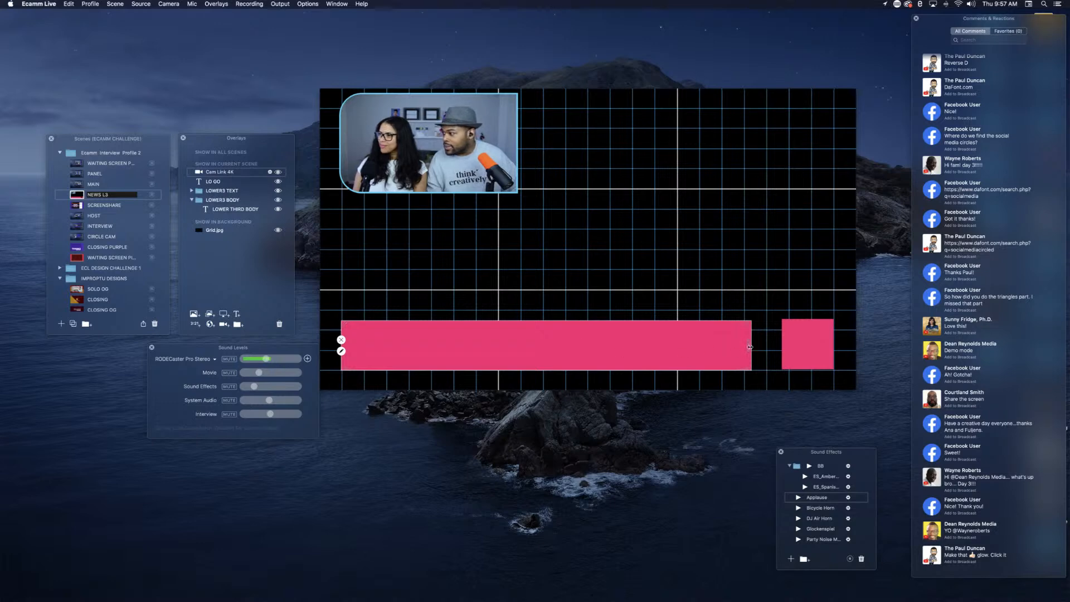
# Step: Widen the pink bar until only a narrow gap separates it from the square, and level the square with the bar
pyautogui.moveTo(749, 346); pyautogui.dragTo(771, 348)
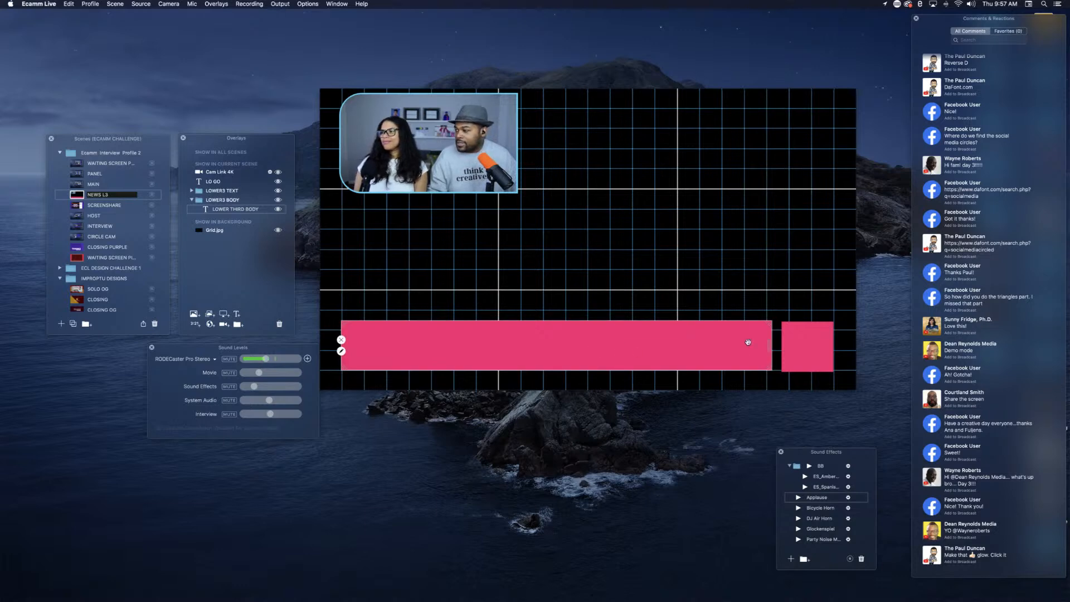
pyautogui.click(808, 342)
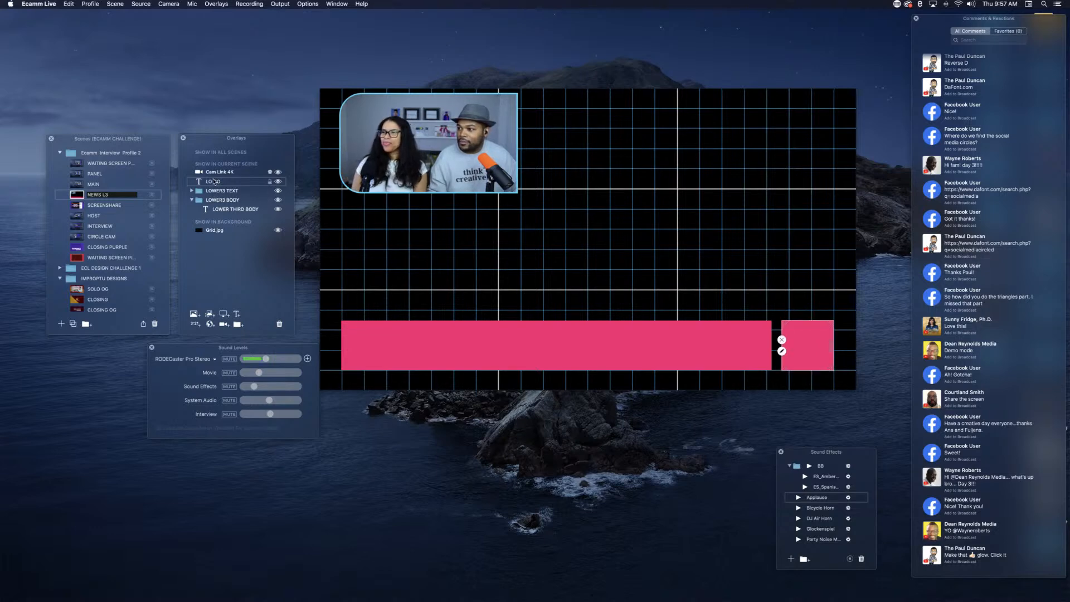
# Step: Put the LO GO overlay in the LOWER3 BODY group and lock both overlays in that group
pyautogui.moveTo(217, 182); pyautogui.dragTo(230, 208)
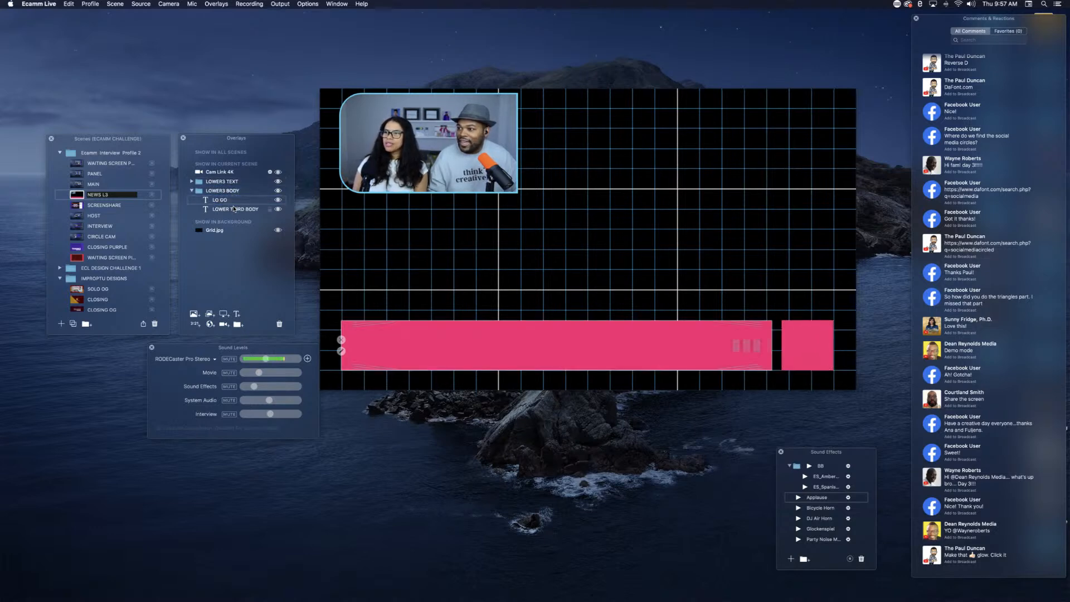
pyautogui.click(270, 200)
pyautogui.click(270, 210)
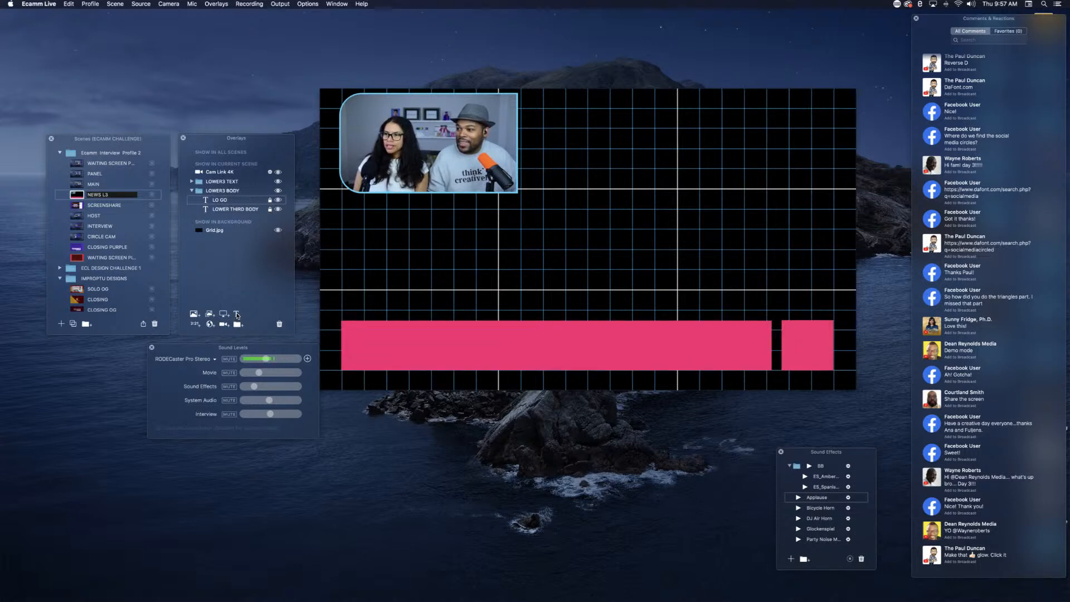
# Step: Add a pink text overlay with the text TOP RECT and a slightly smaller margin
pyautogui.click(237, 314)
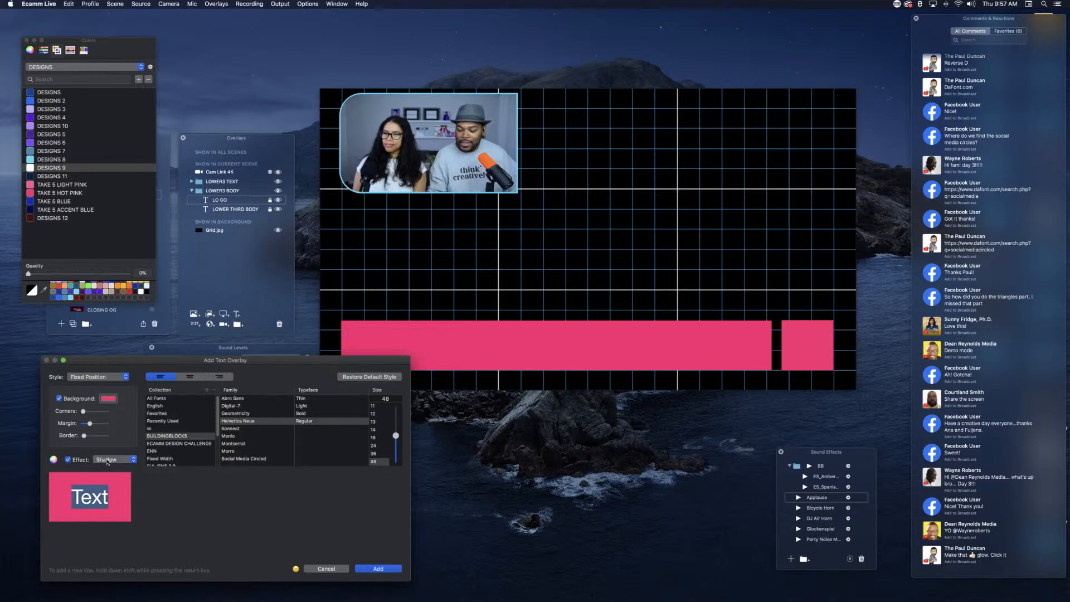
pyautogui.press('BackSpace')
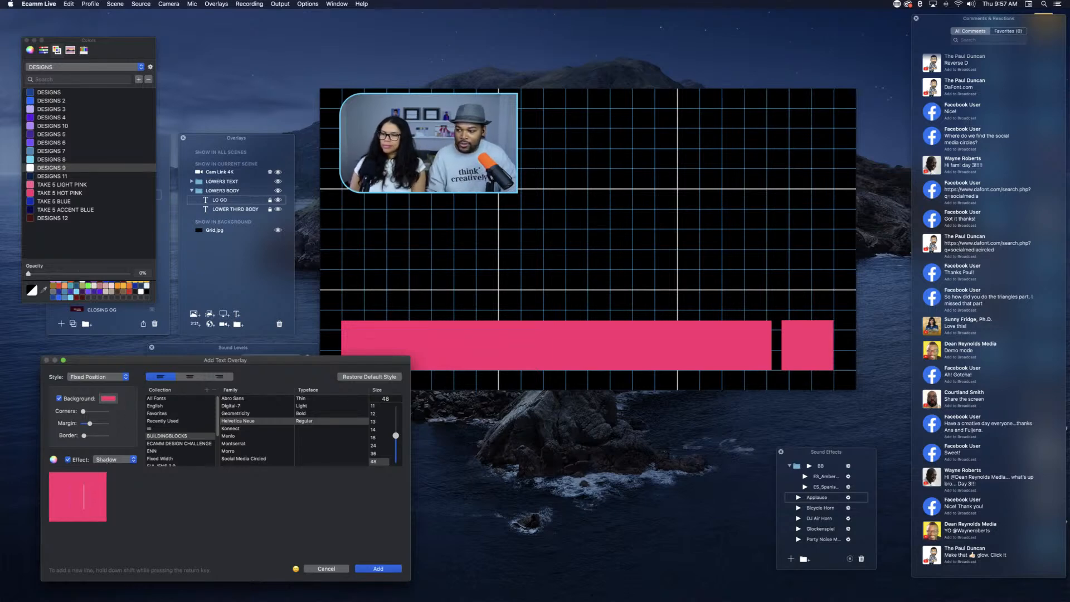
pyautogui.press('BackSpace')
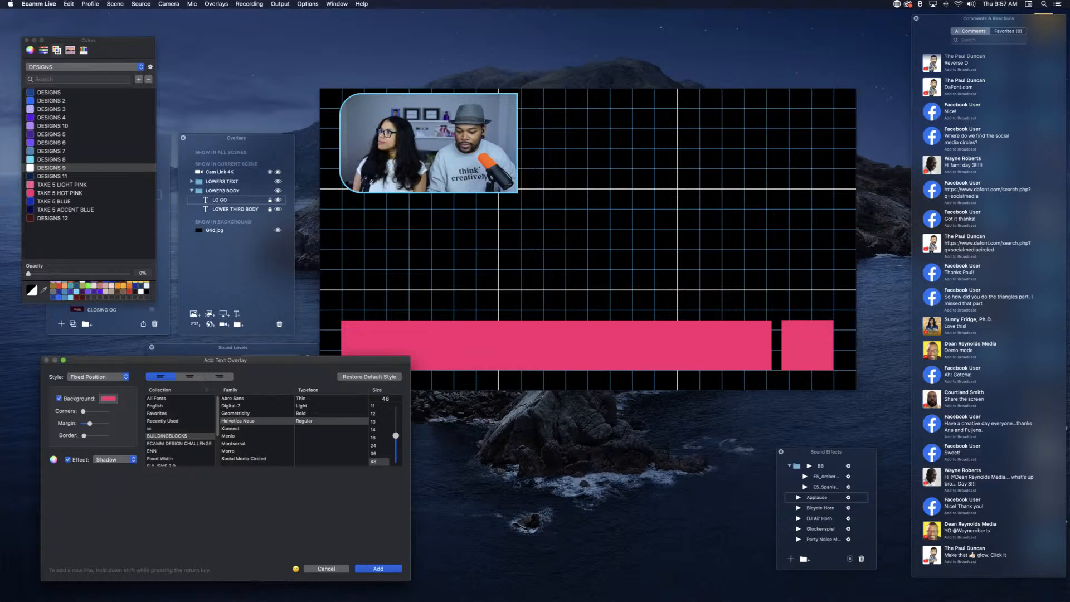
pyautogui.write('SHA')
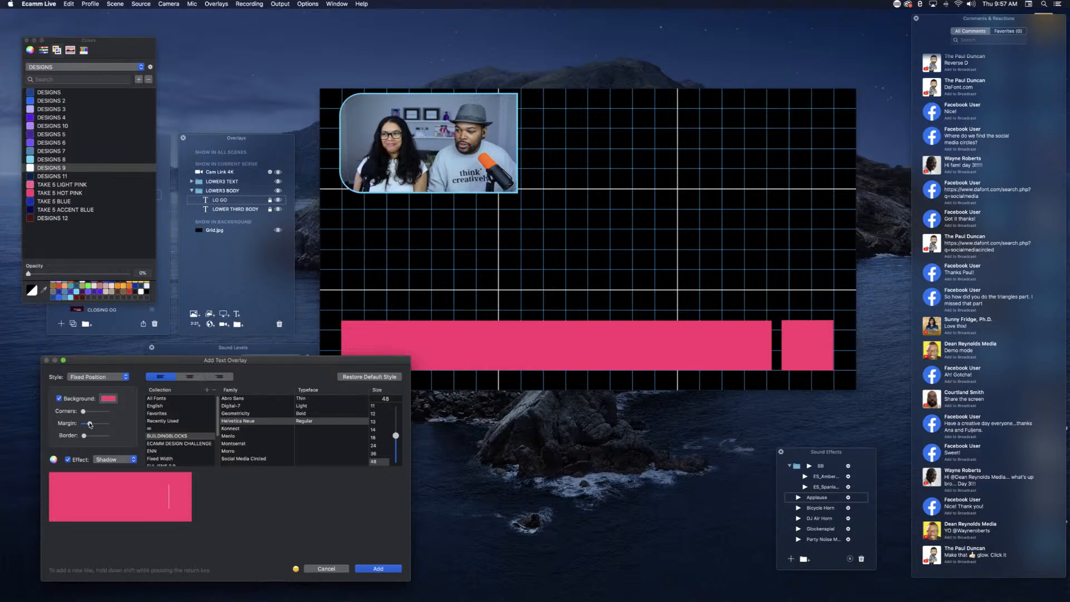
pyautogui.moveTo(90, 424); pyautogui.dragTo(89, 425)
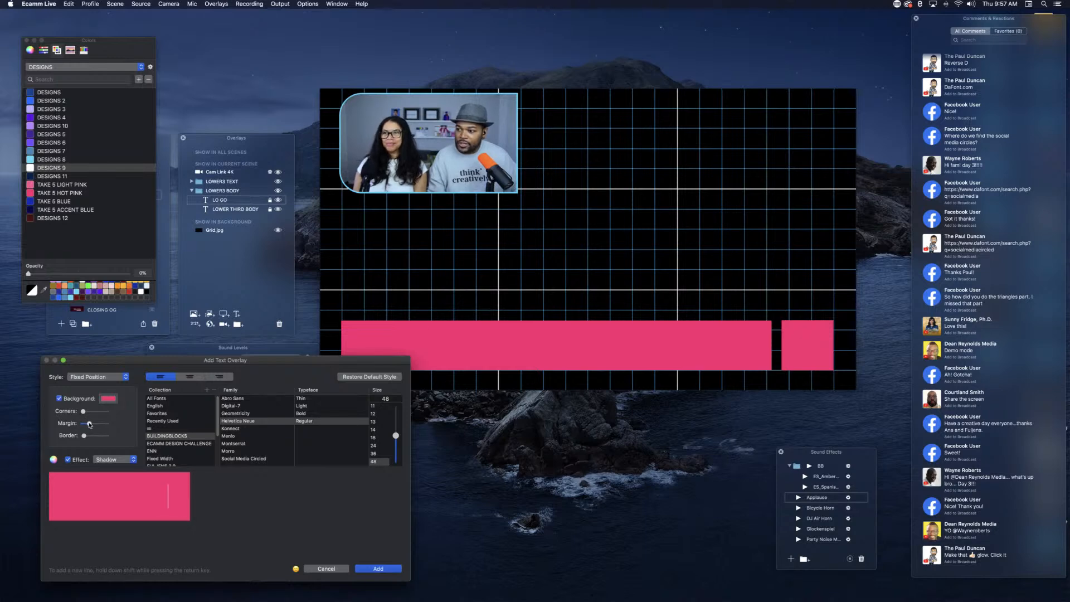
pyautogui.click(375, 569)
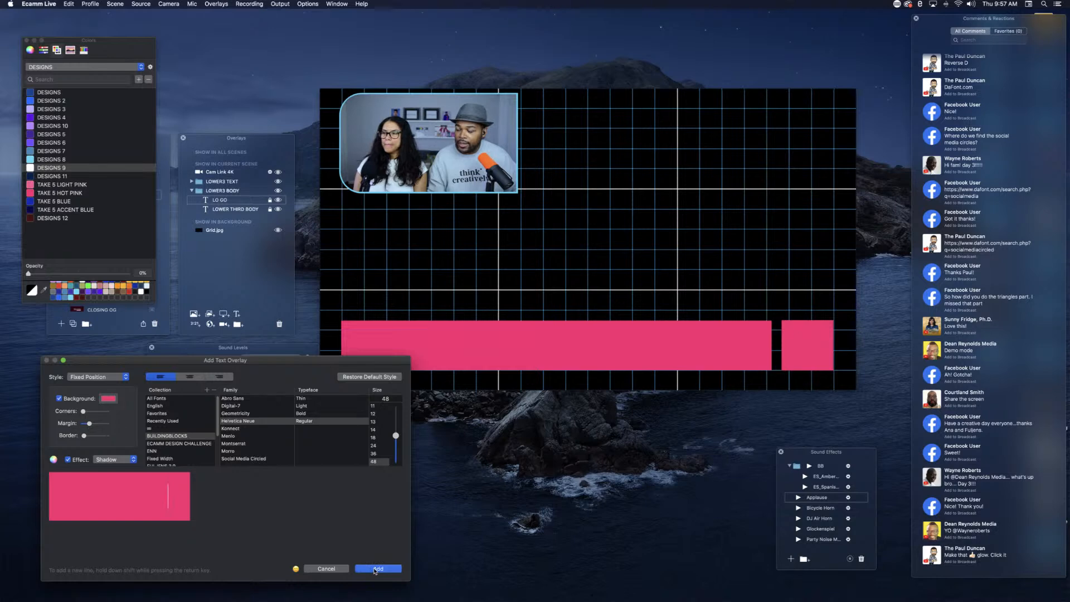
# Step: Change the TOP RECT overlay's background colour to TAKE 5 ACCENT BLUE and save it
pyautogui.moveTo(557, 296); pyautogui.dragTo(533, 295)
pyautogui.doubleClick(534, 295)
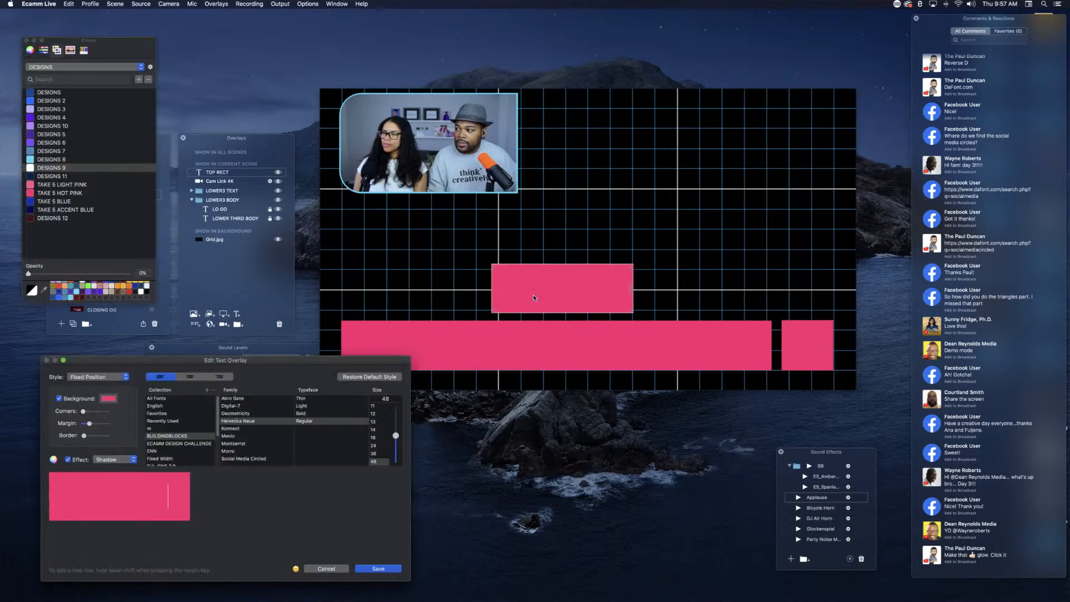
pyautogui.click(107, 399)
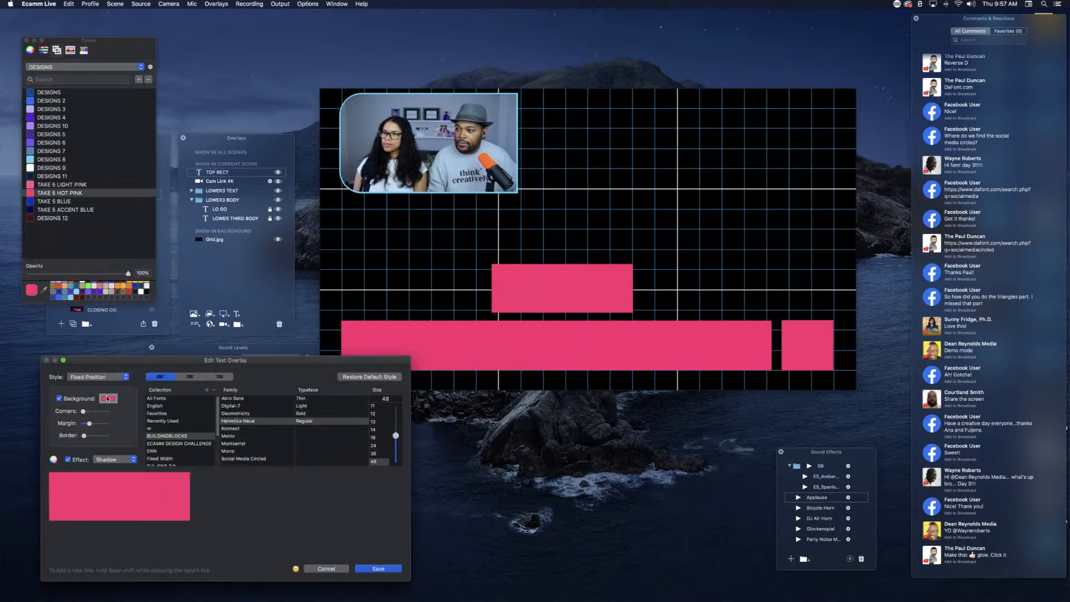
pyautogui.click(34, 184)
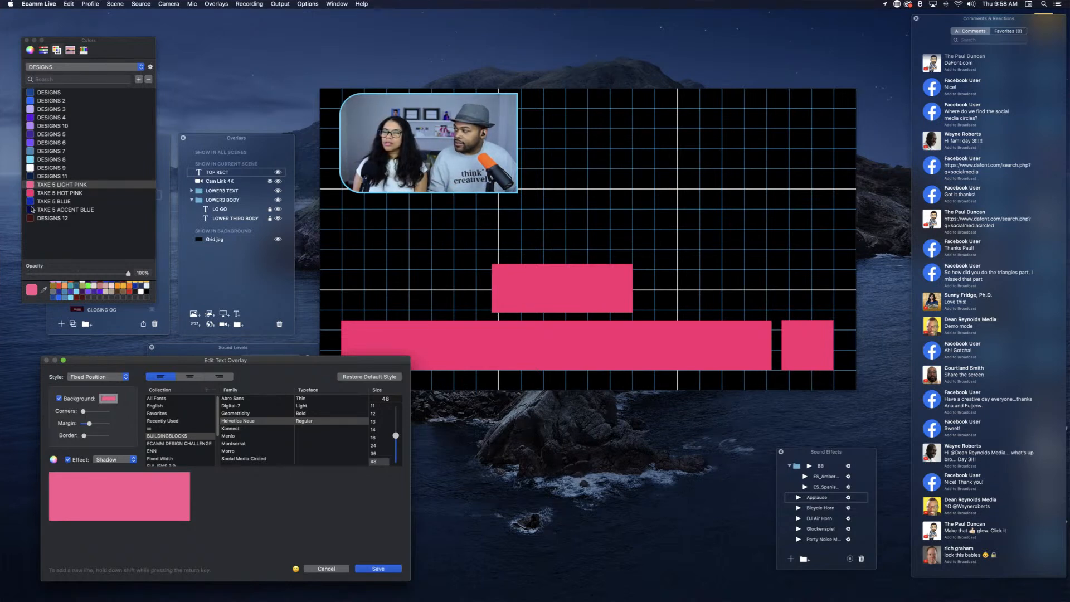
pyautogui.click(32, 210)
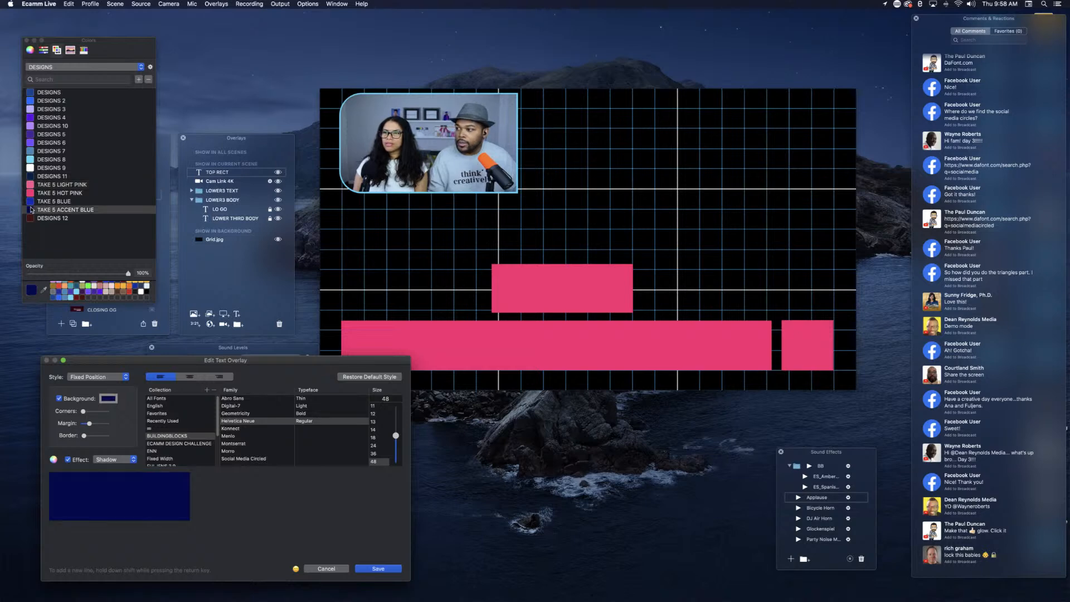
pyautogui.click(377, 569)
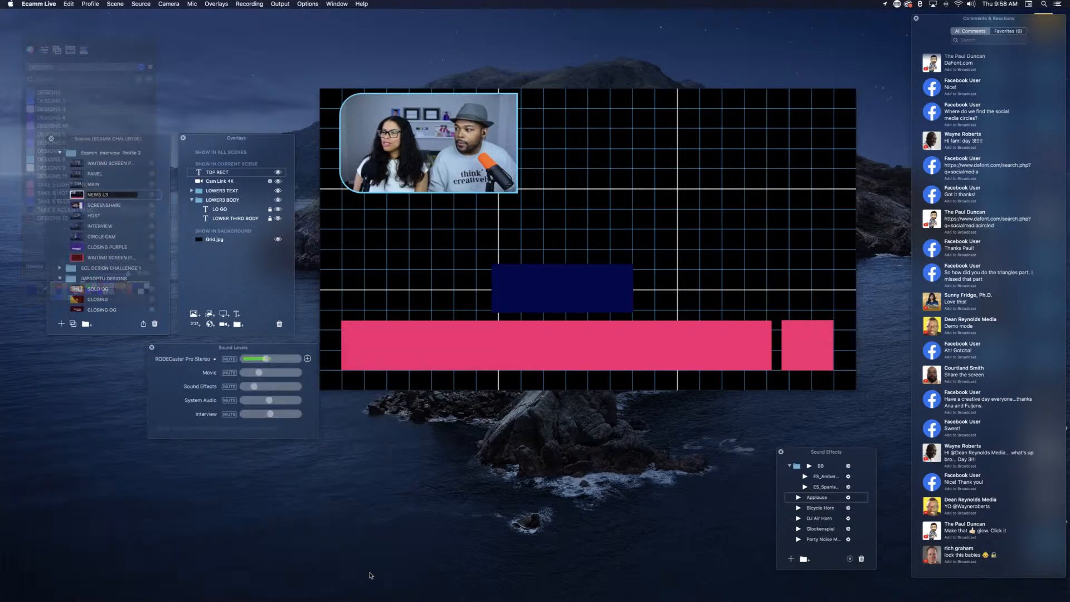
# Step: Set the TOP RECT overlay's background colour to TAKE 5 BLUE and save it
pyautogui.doubleClick(525, 286)
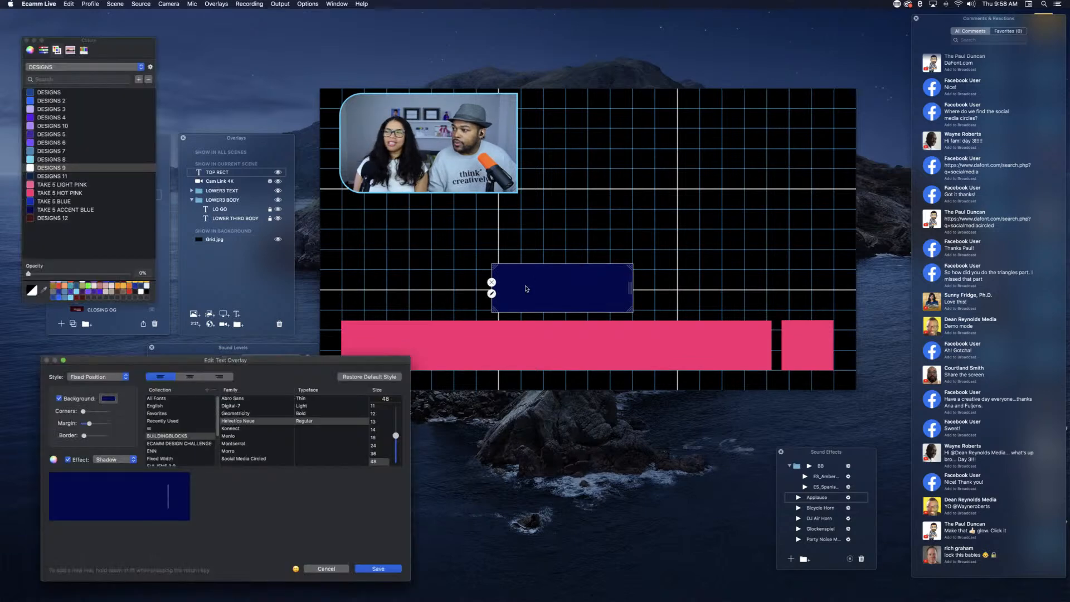
pyautogui.click(108, 398)
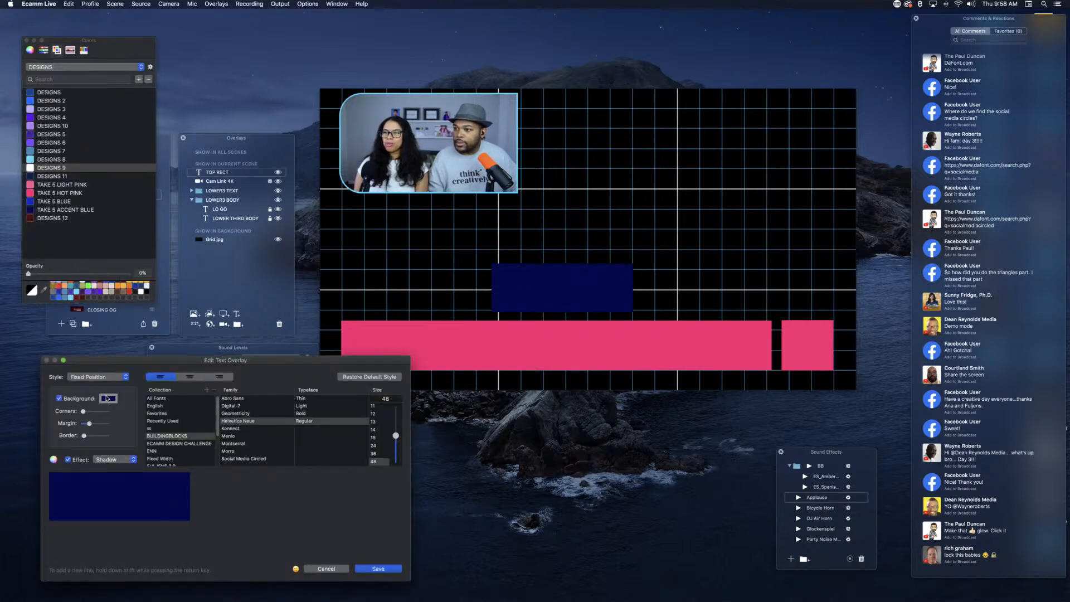
pyautogui.click(29, 202)
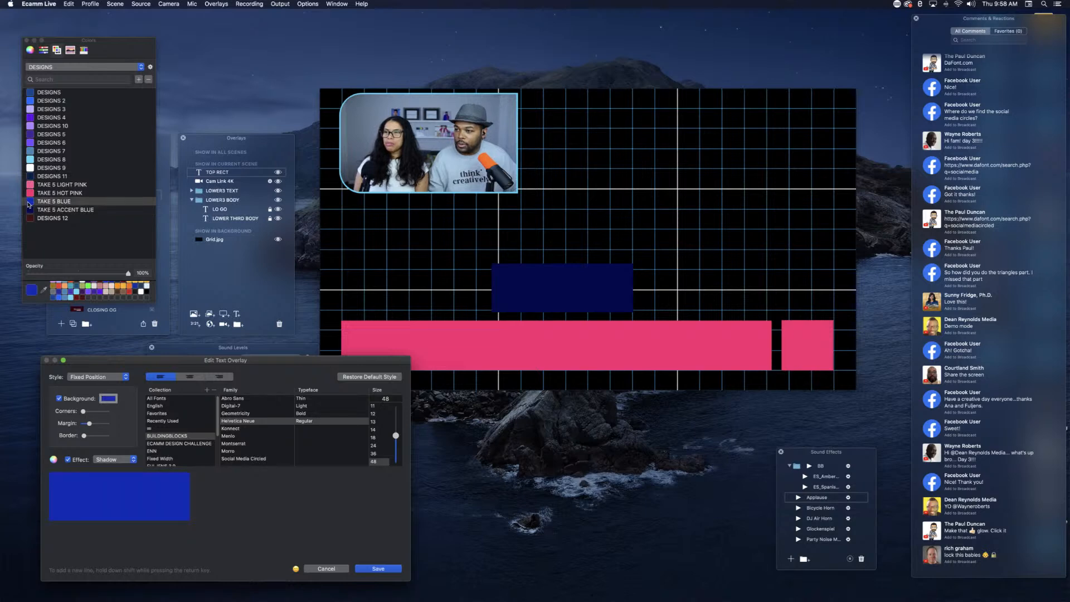
pyautogui.click(377, 570)
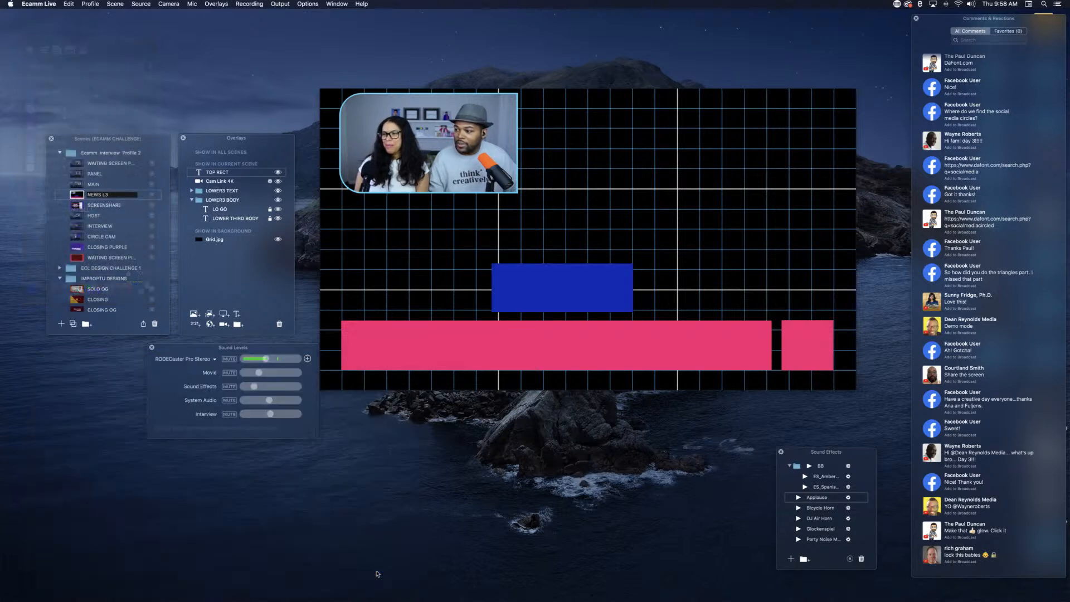
# Step: Move the blue TOP RECT overlay onto the upper-left end of the long pink bar and send it to the back
pyautogui.moveTo(549, 279); pyautogui.dragTo(399, 319)
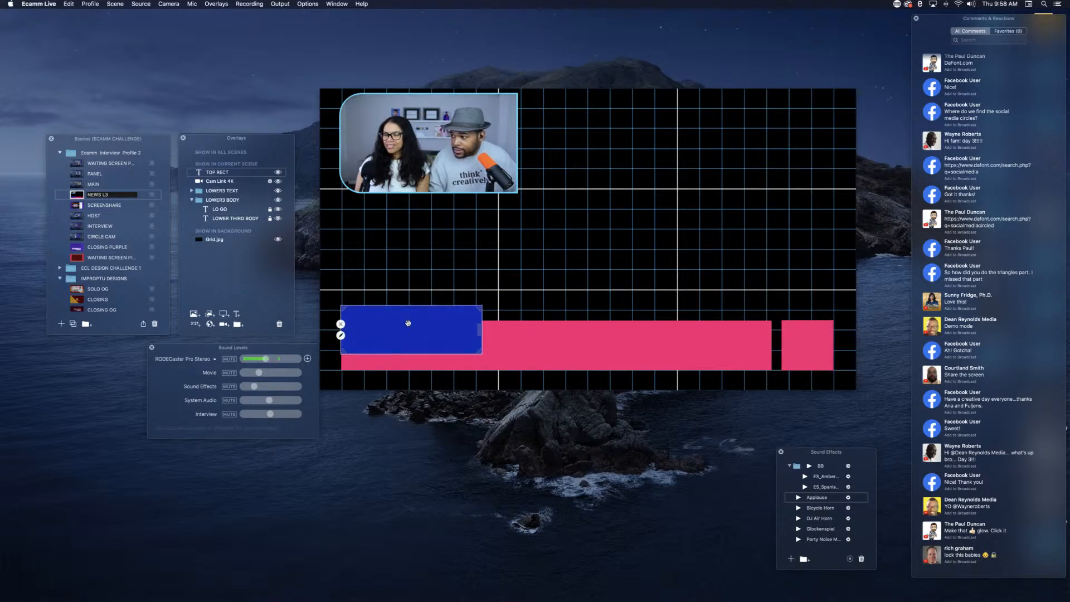
pyautogui.rightClick(408, 324)
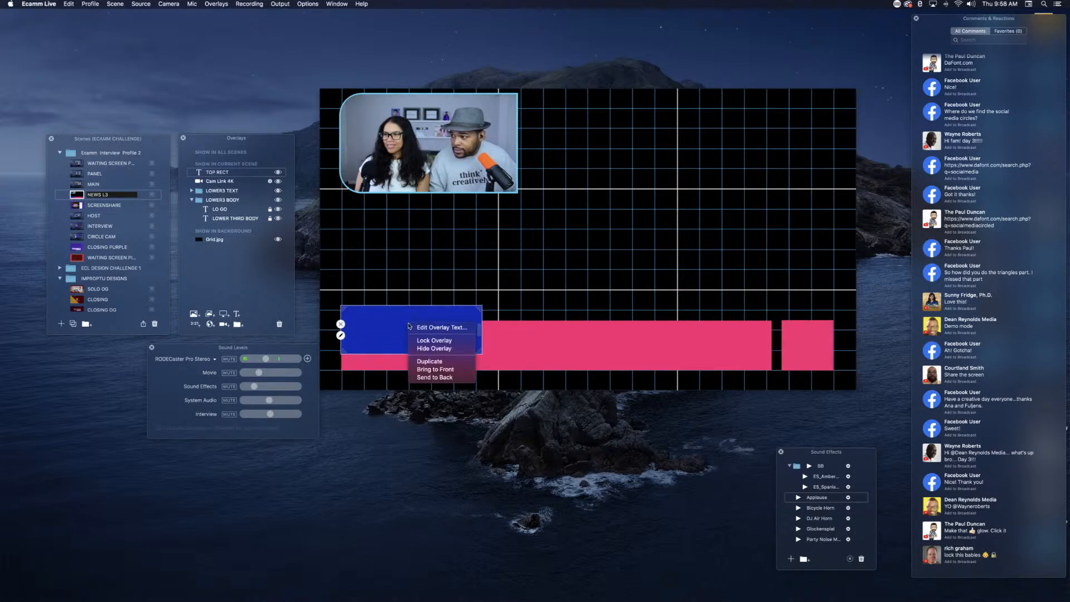
pyautogui.click(435, 377)
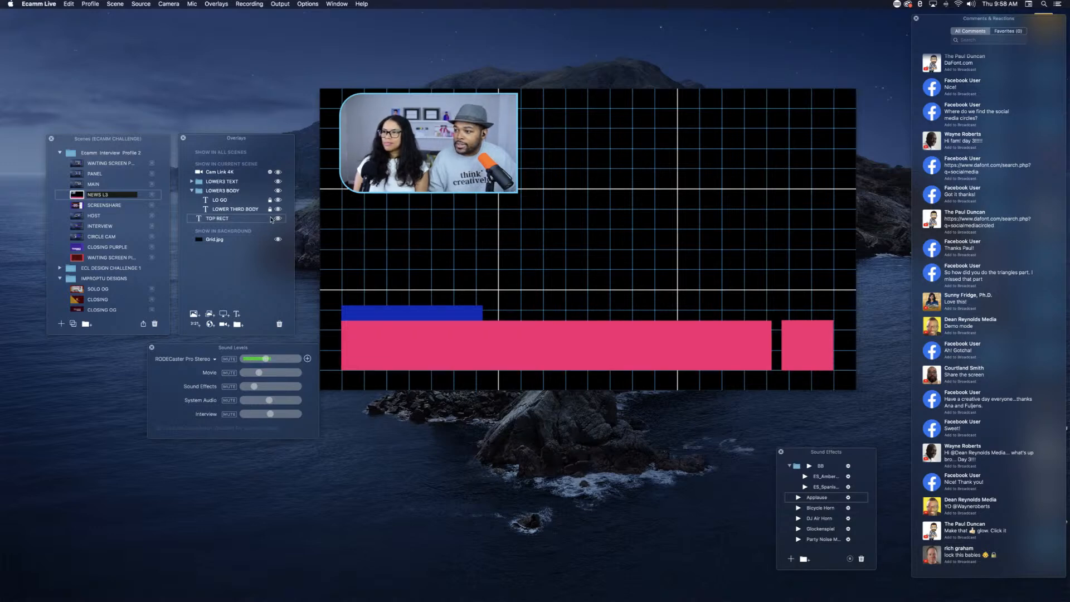
# Step: Nudge the TOP RECT overlay slightly upward and lock it, leaving the LOWER3 BODY group collapsed
pyautogui.click(271, 218)
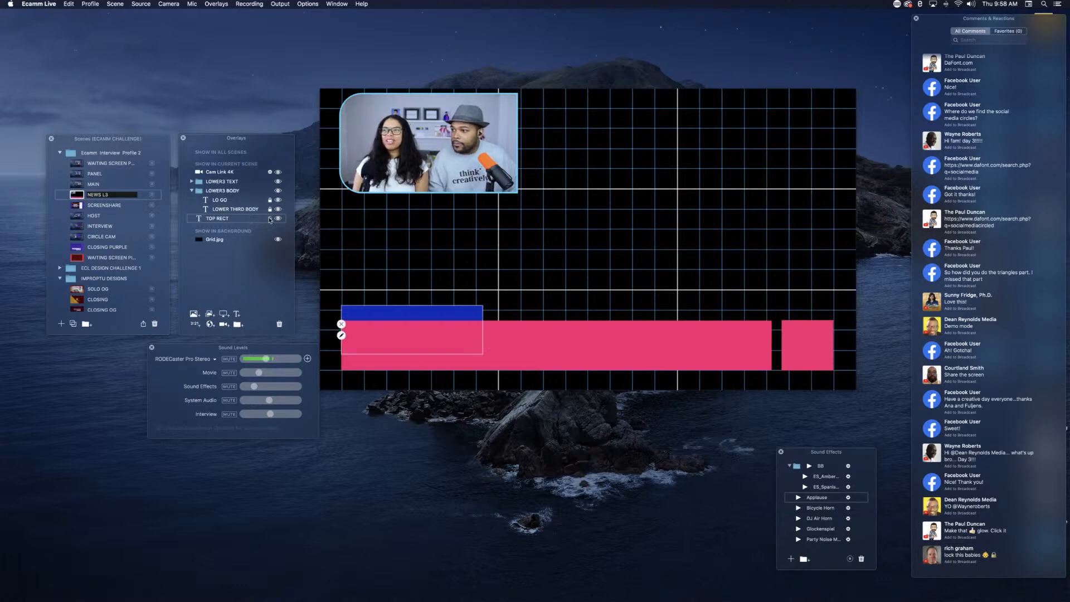
pyautogui.click(270, 219)
pyautogui.moveTo(383, 318); pyautogui.dragTo(382, 315)
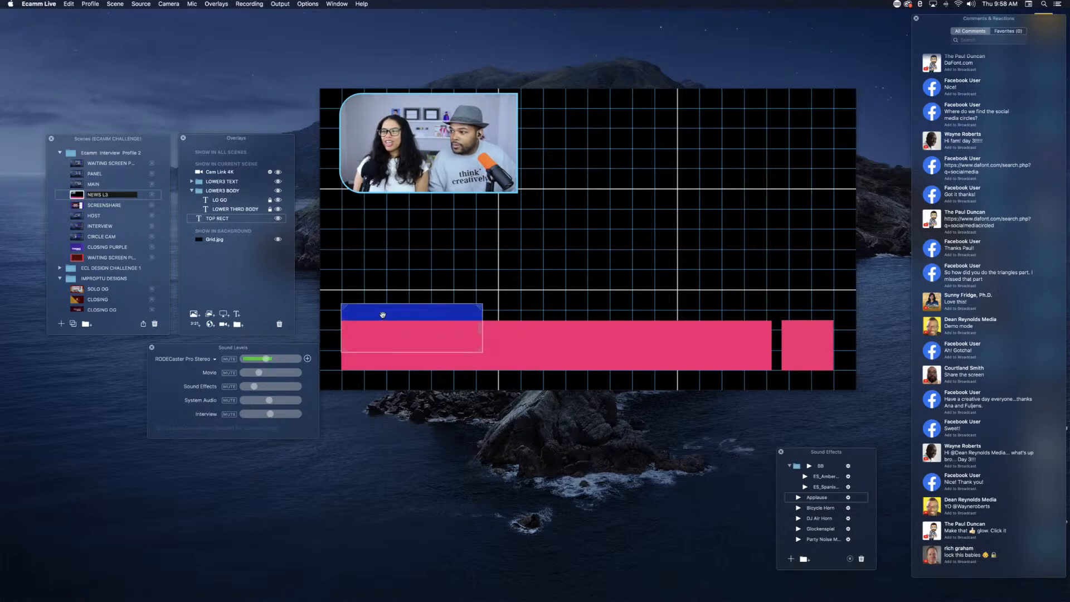
pyautogui.click(270, 218)
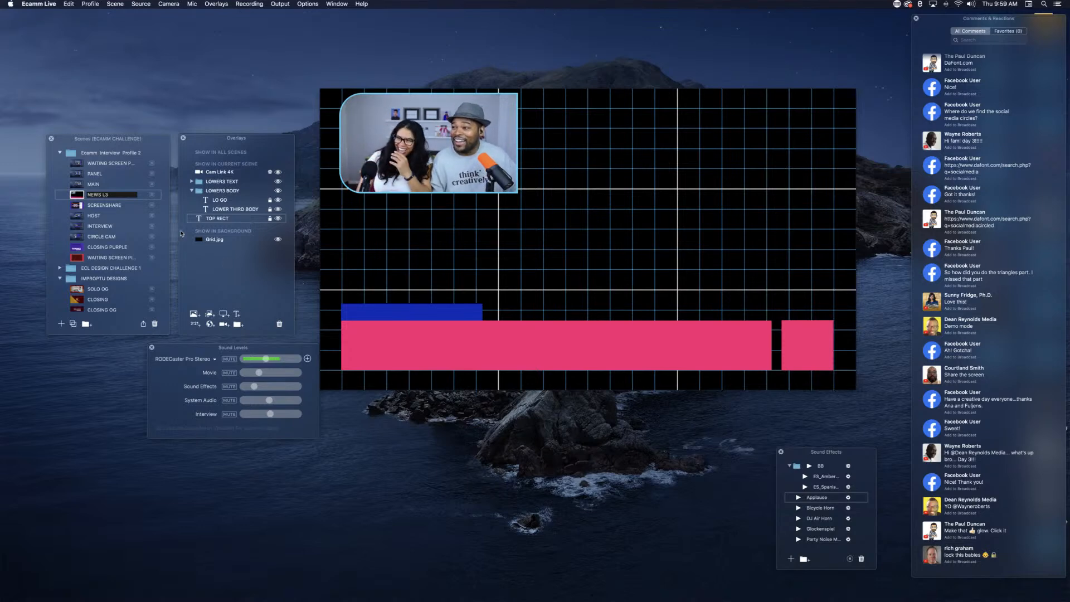
pyautogui.click(191, 191)
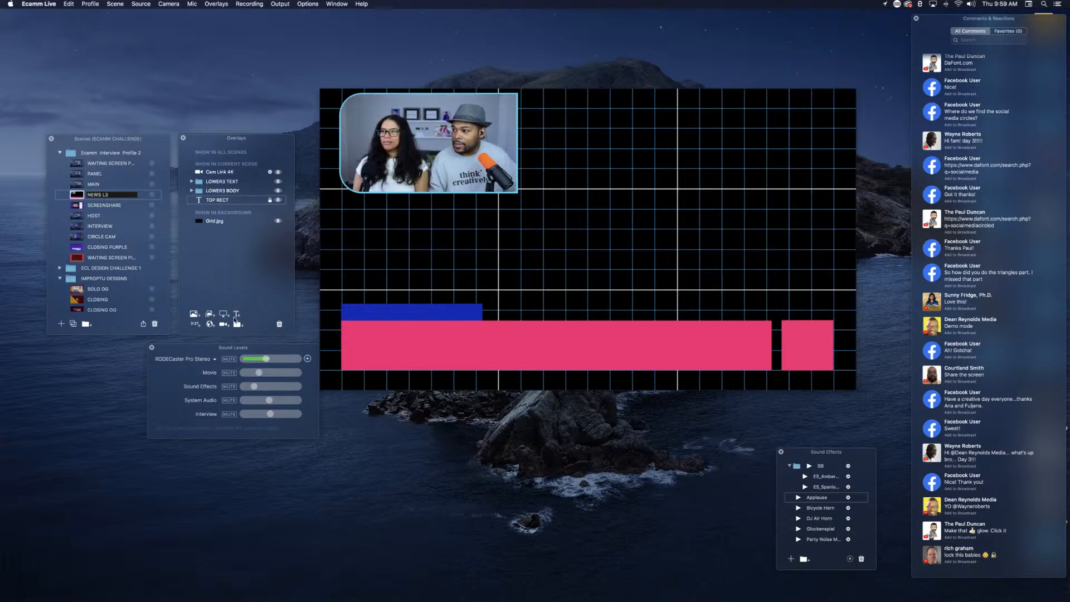
# Step: Add a WELCOME TO BUILDINGBLOCKS! text overlay without background, in white at 100% opacity, and place it along the long pink bar's upper half
pyautogui.moveTo(381, 348)
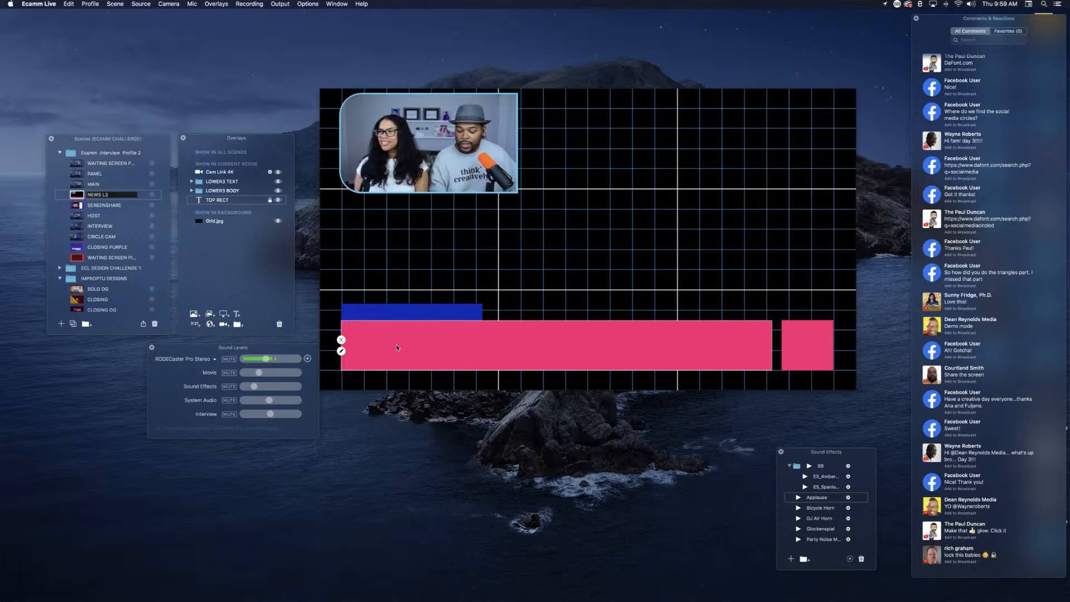
pyautogui.click(341, 351)
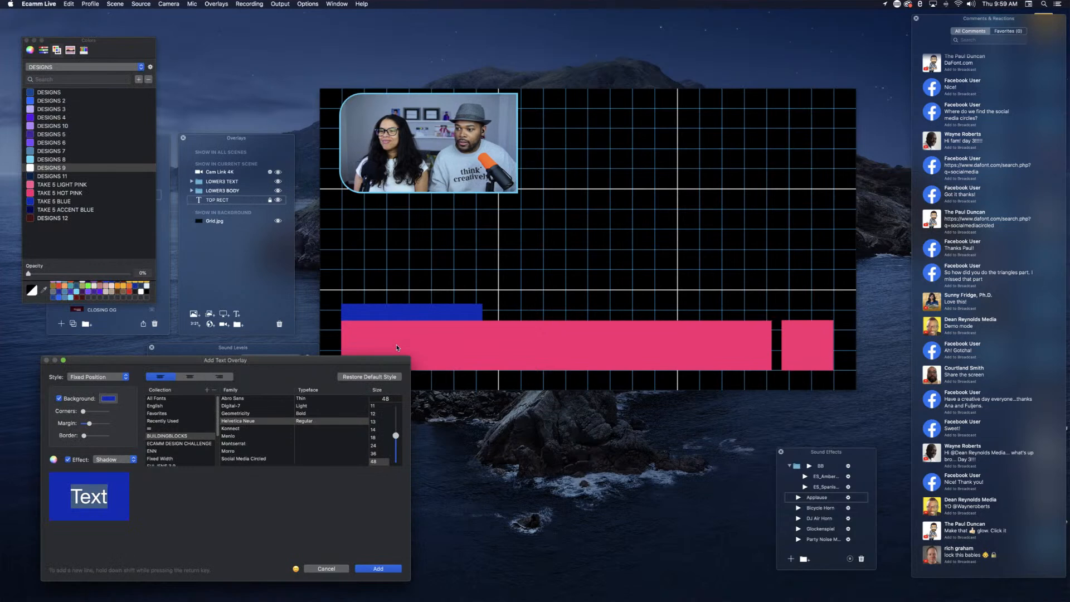
pyautogui.click(59, 399)
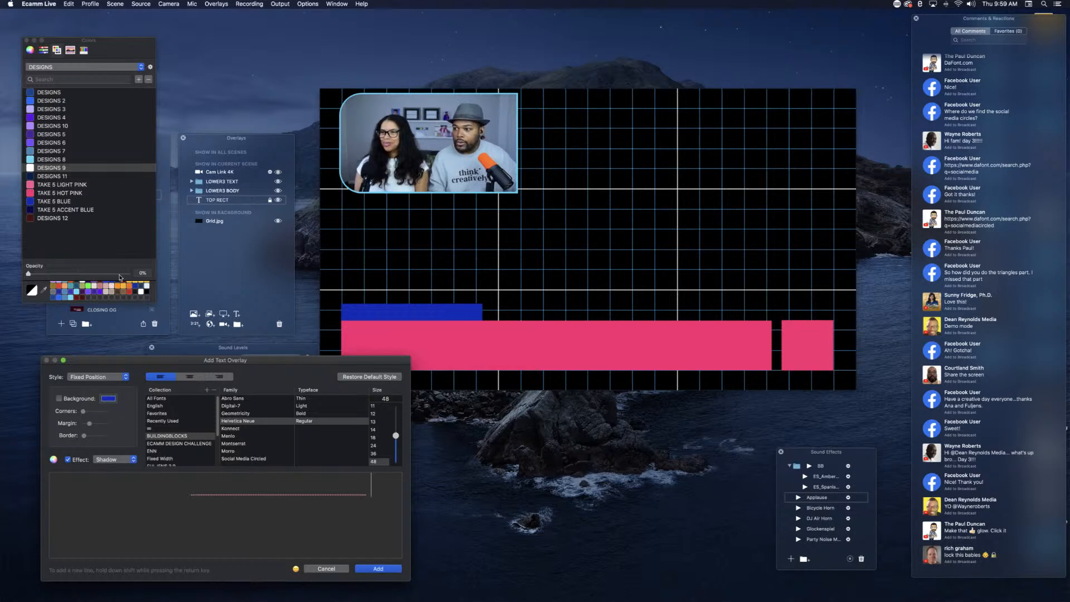
pyautogui.moveTo(120, 274); pyautogui.dragTo(145, 279)
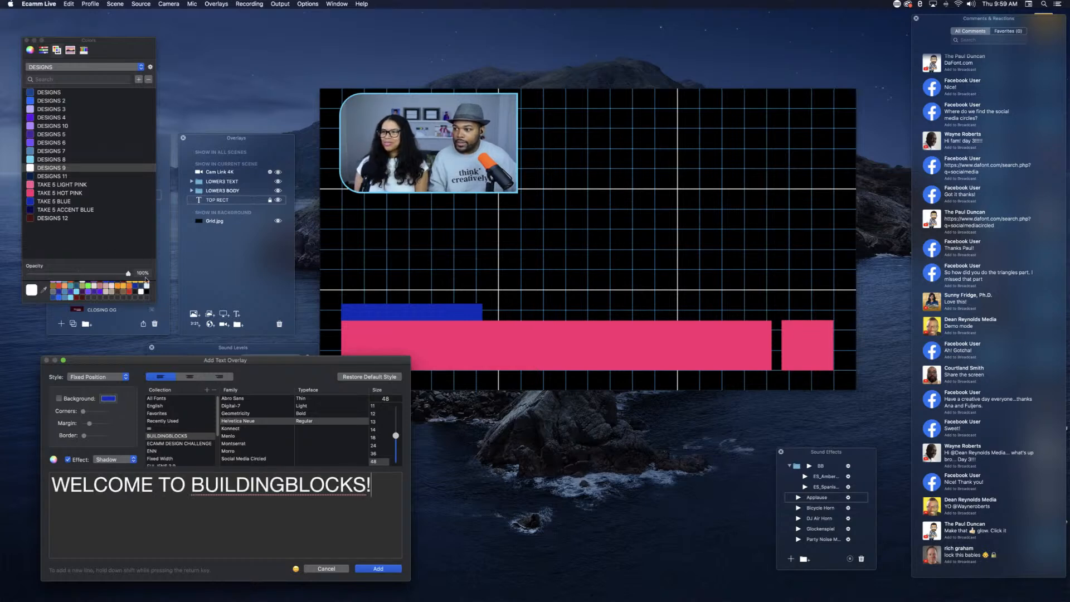
pyautogui.click(378, 568)
pyautogui.moveTo(480, 289); pyautogui.dragTo(401, 335)
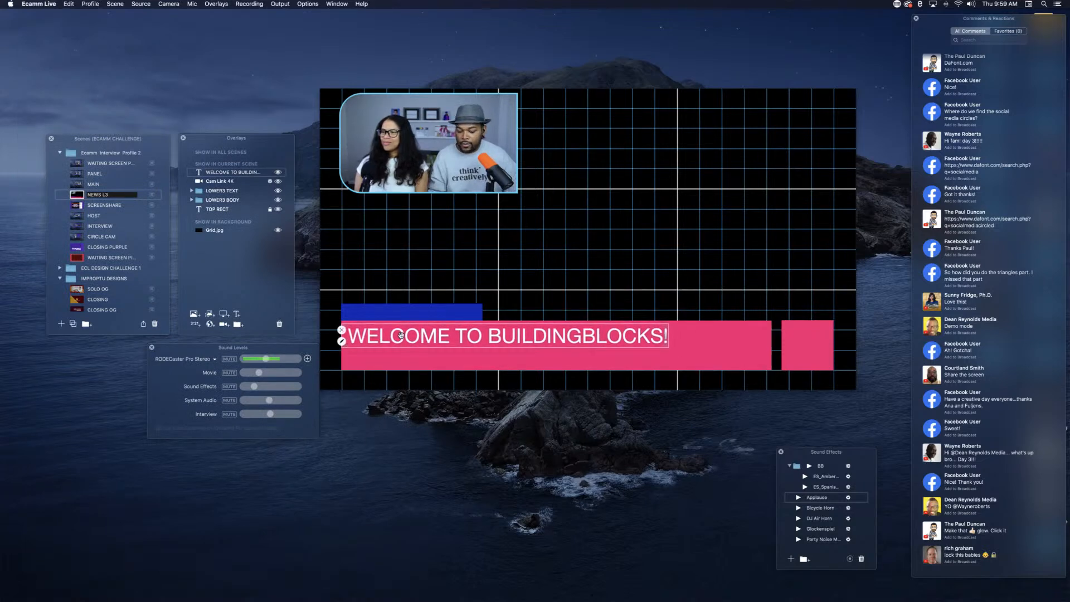
# Step: Add a text overlay reading WITH and the two hosts' first names, shrink it, and place it beneath the welcome line
pyautogui.press('super+t')
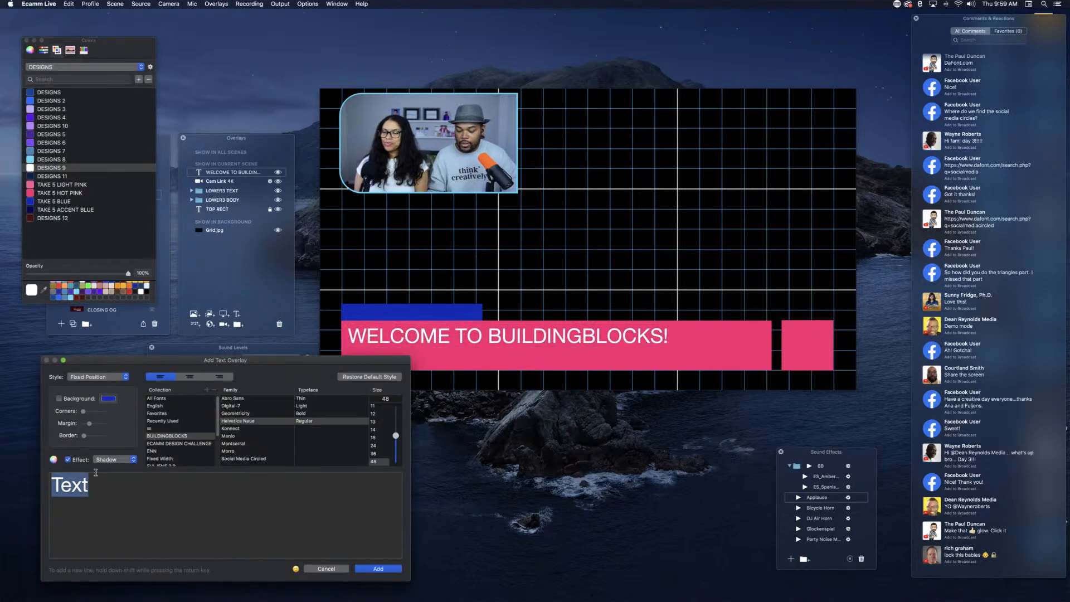
pyautogui.write('WITH ANA')
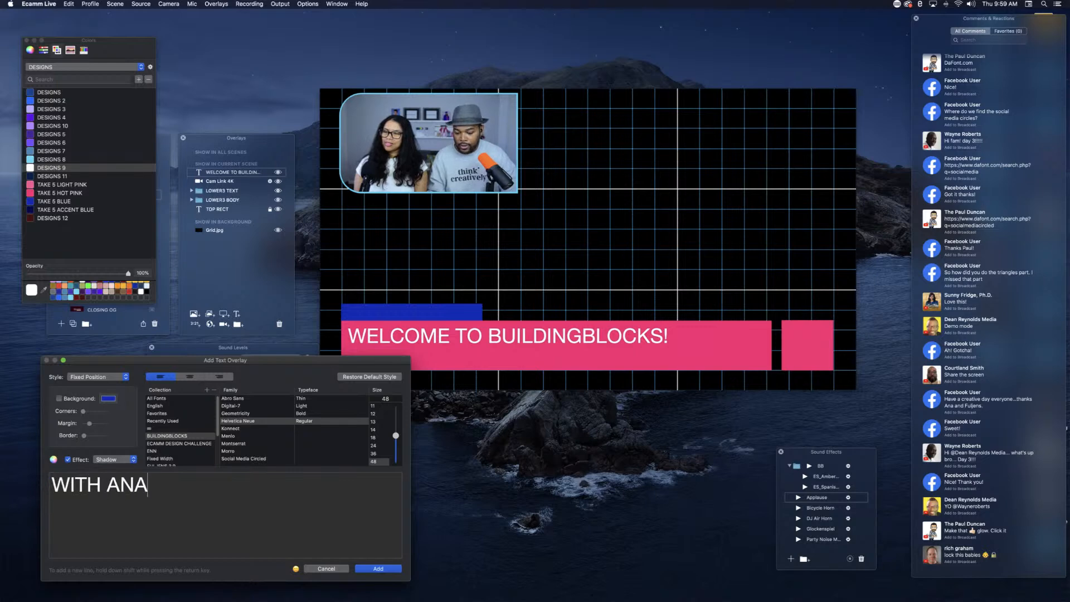
pyautogui.write(' AND FULJENS')
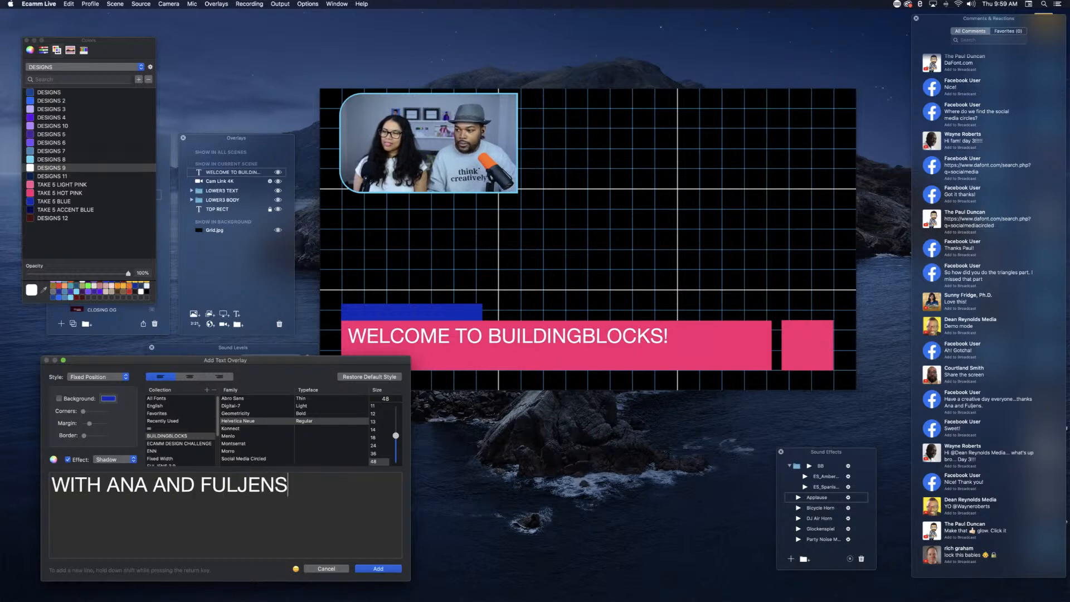
pyautogui.press('Return')
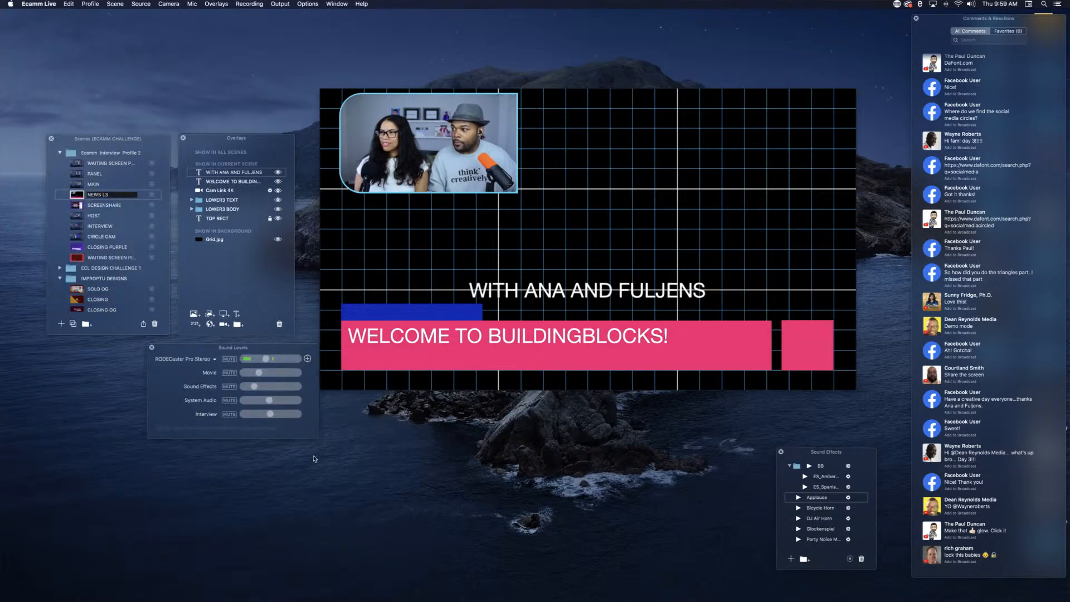
pyautogui.click(541, 291)
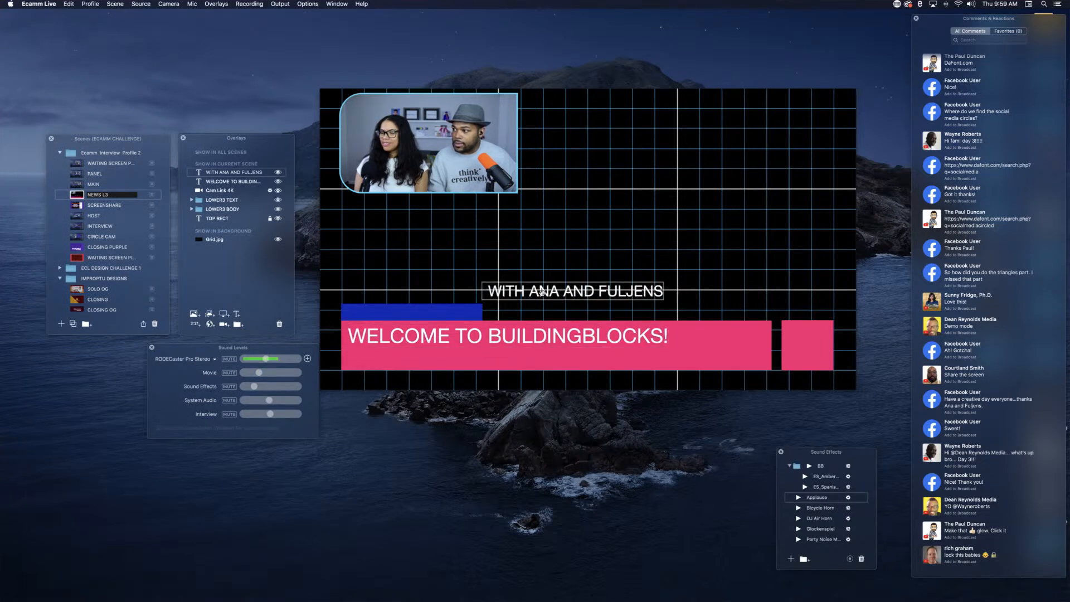
pyautogui.moveTo(541, 292); pyautogui.dragTo(405, 358)
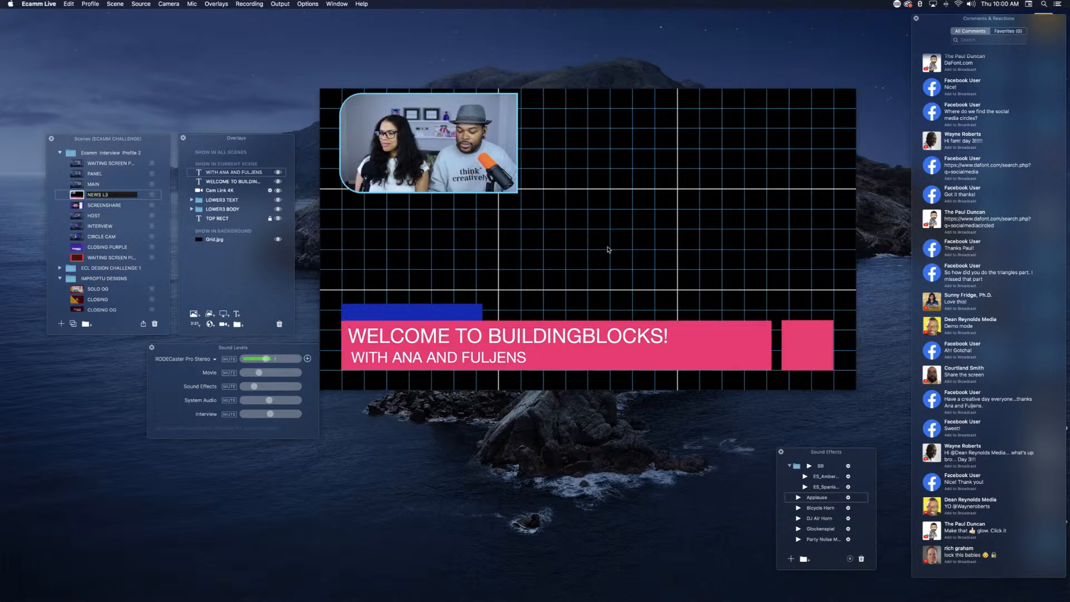
# Step: Start a new text overlay and replace the placeholder text with 35º
pyautogui.press('super+t')
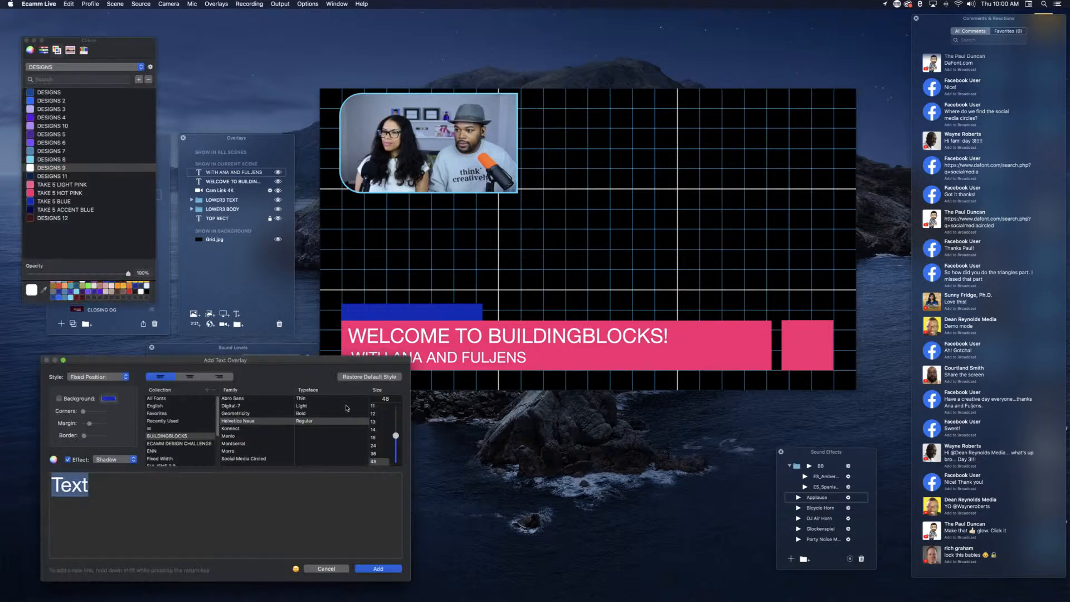
pyautogui.press('BackSpace')
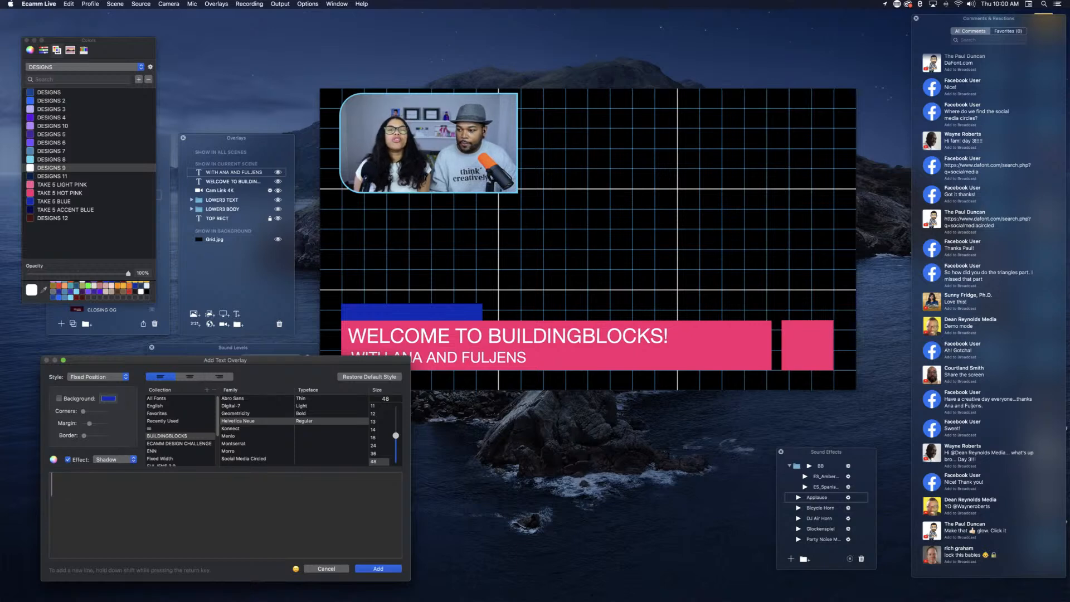
pyautogui.write('35')
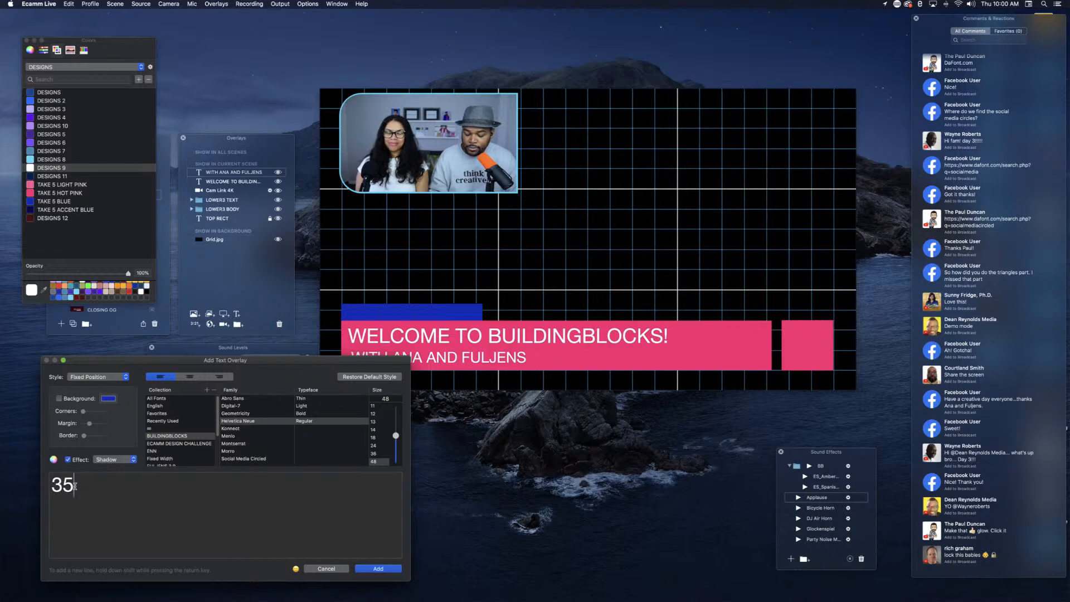
pyautogui.write('°')
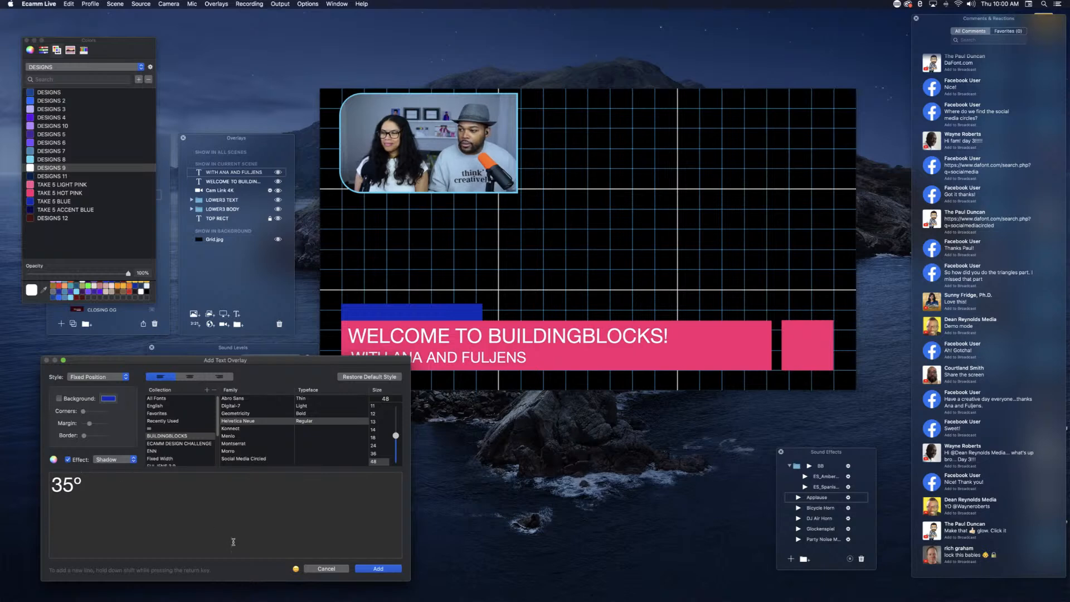
# Step: Insert the snowman with snowflakes emoji after 35º, separated from it by a space
pyautogui.click(296, 570)
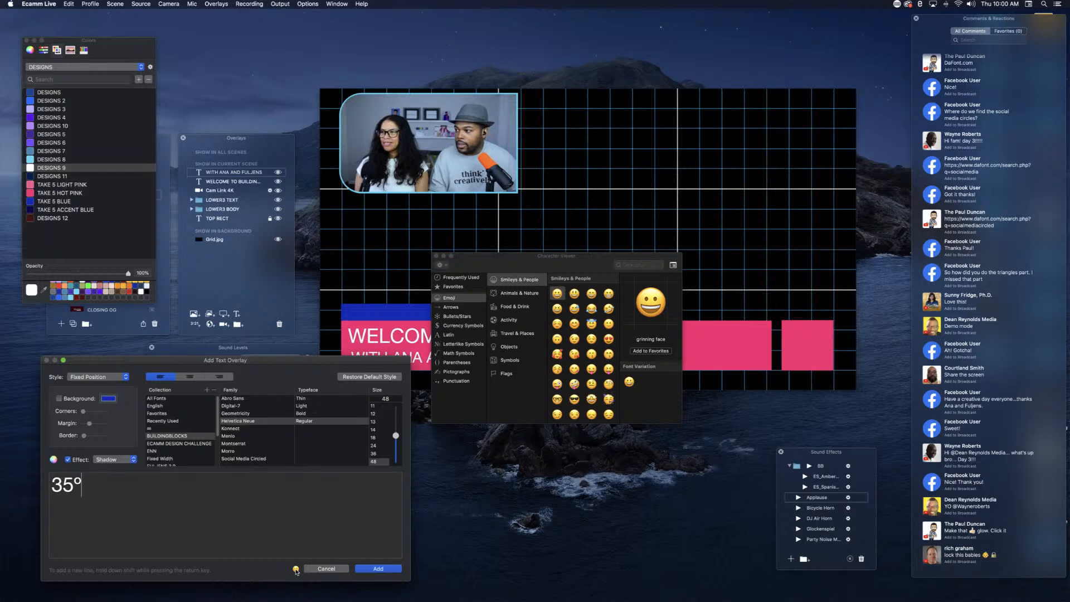
pyautogui.click(510, 296)
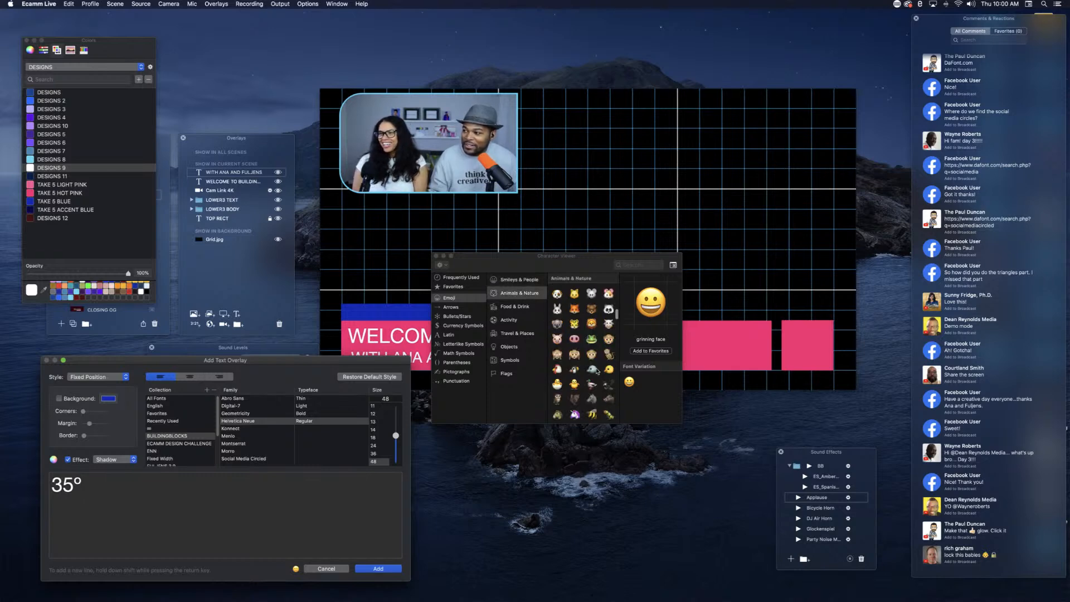
pyautogui.scroll(-3, 597, 371)
pyautogui.scroll(-6, 597, 371)
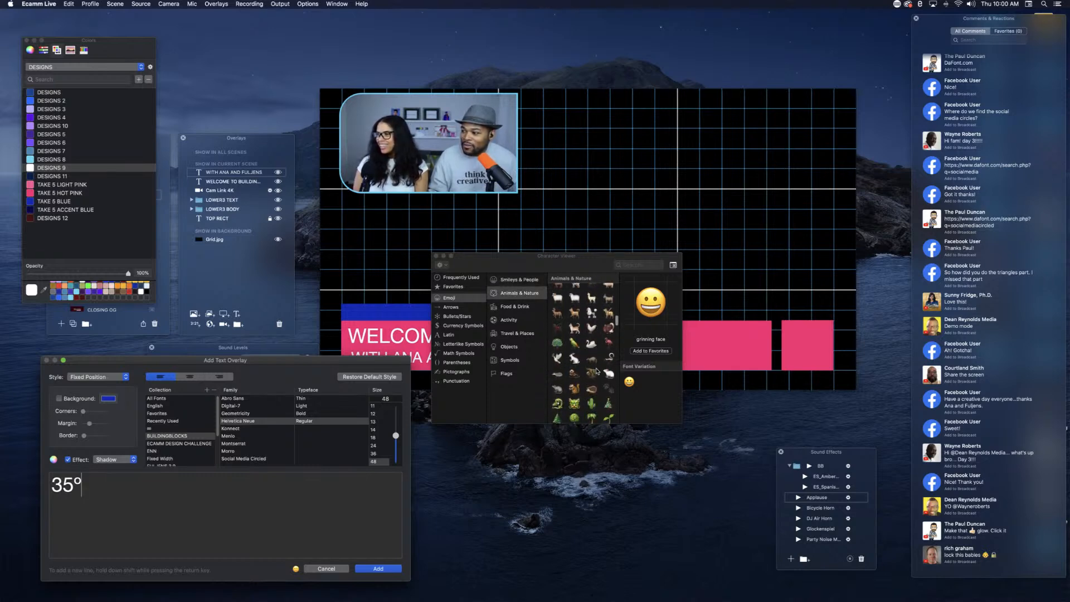
pyautogui.scroll(-5, 597, 370)
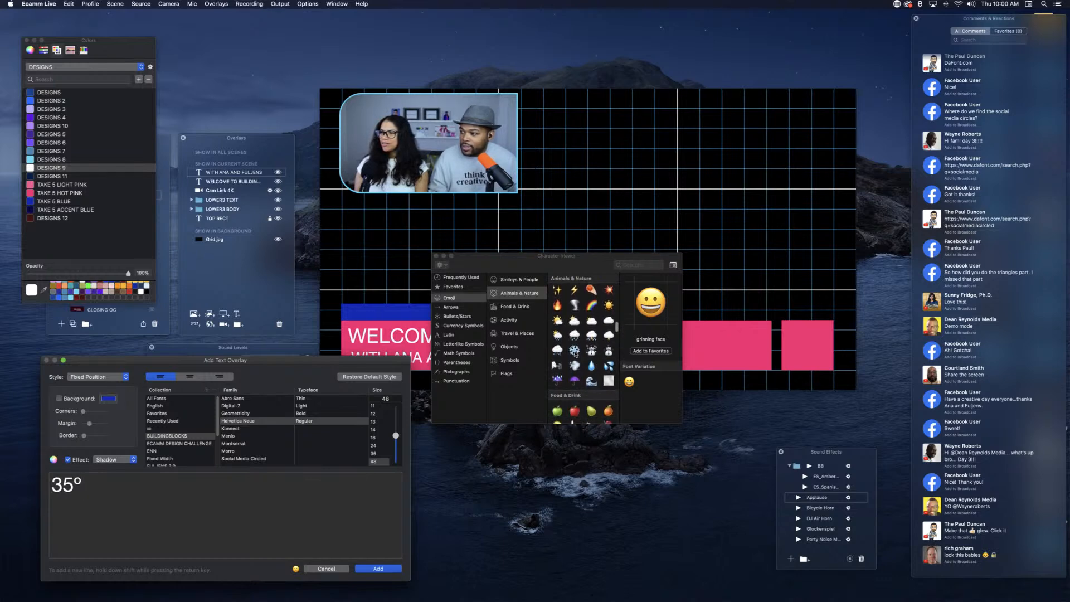
pyautogui.doubleClick(575, 350)
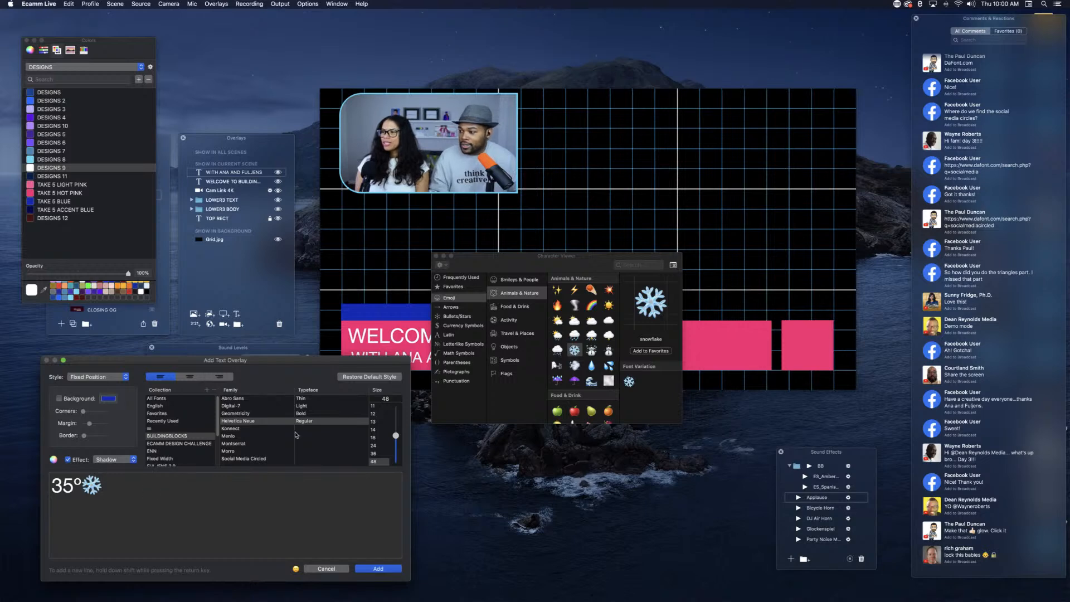
pyautogui.press('BackSpace')
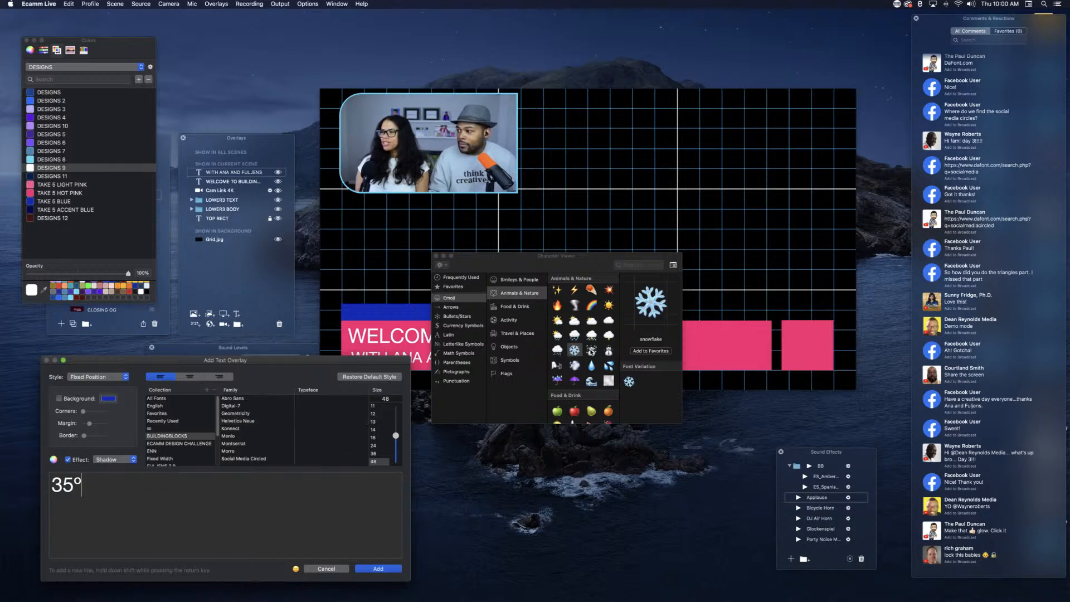
pyautogui.doubleClick(591, 351)
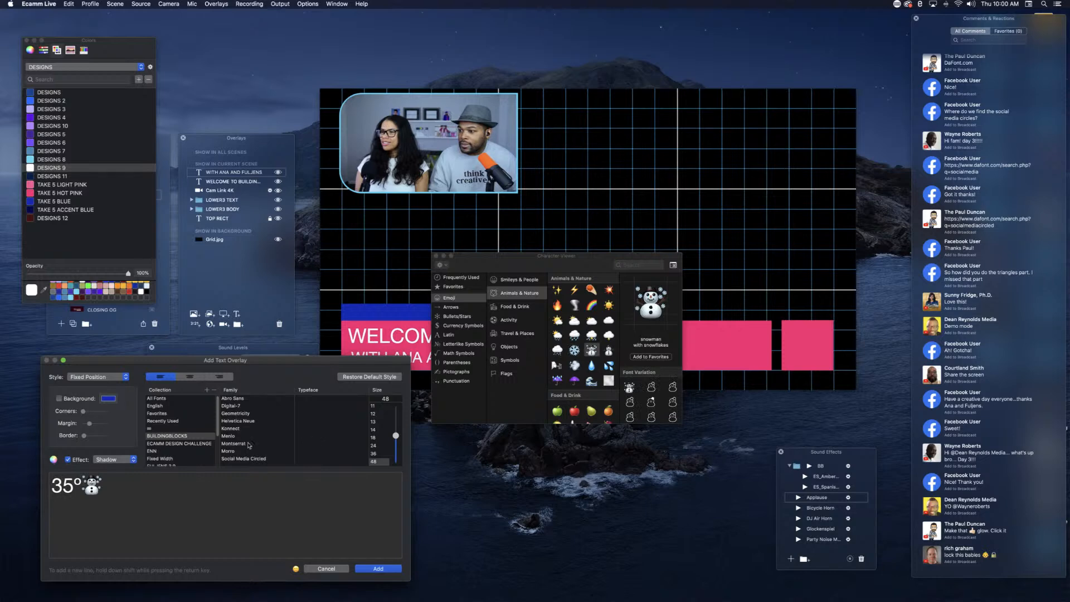
pyautogui.click(83, 485)
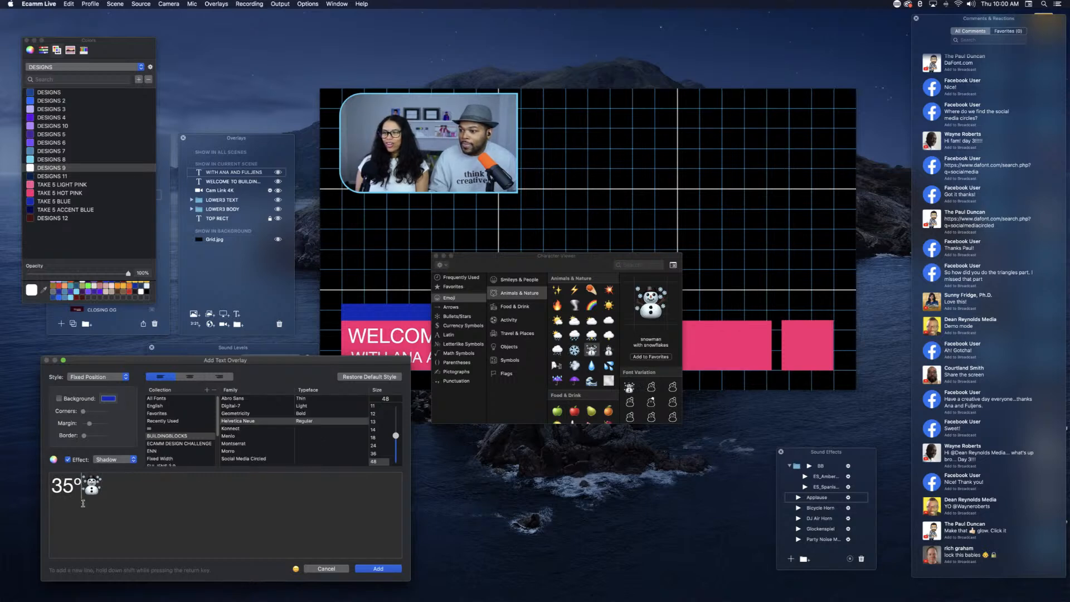
# Step: Add the temperature text overlay to the scene and place it on the small pink square
pyautogui.click(378, 569)
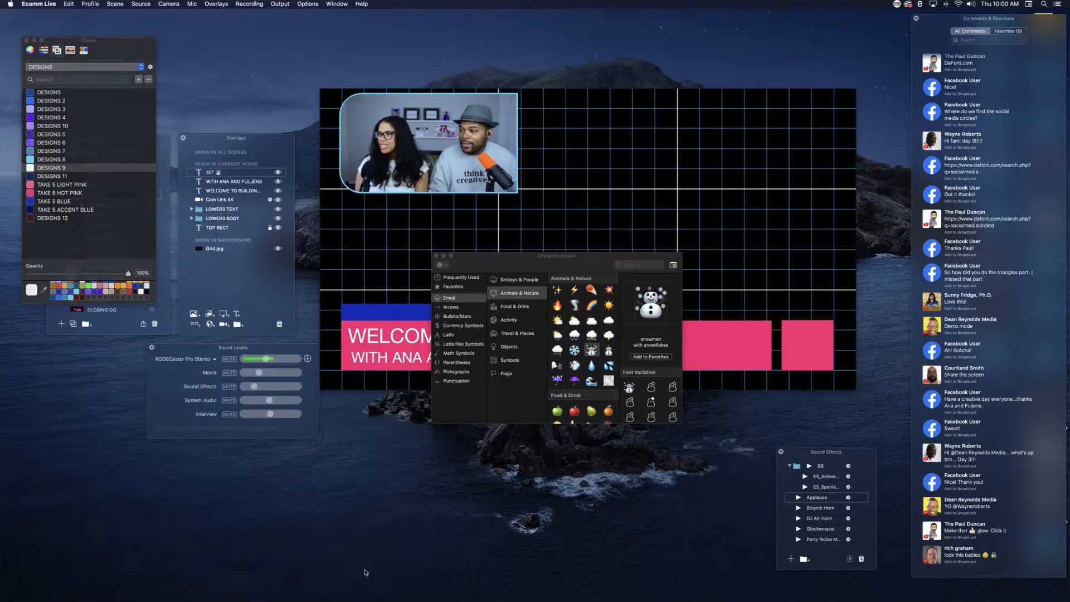
pyautogui.click(437, 257)
pyautogui.moveTo(571, 290); pyautogui.dragTo(802, 341)
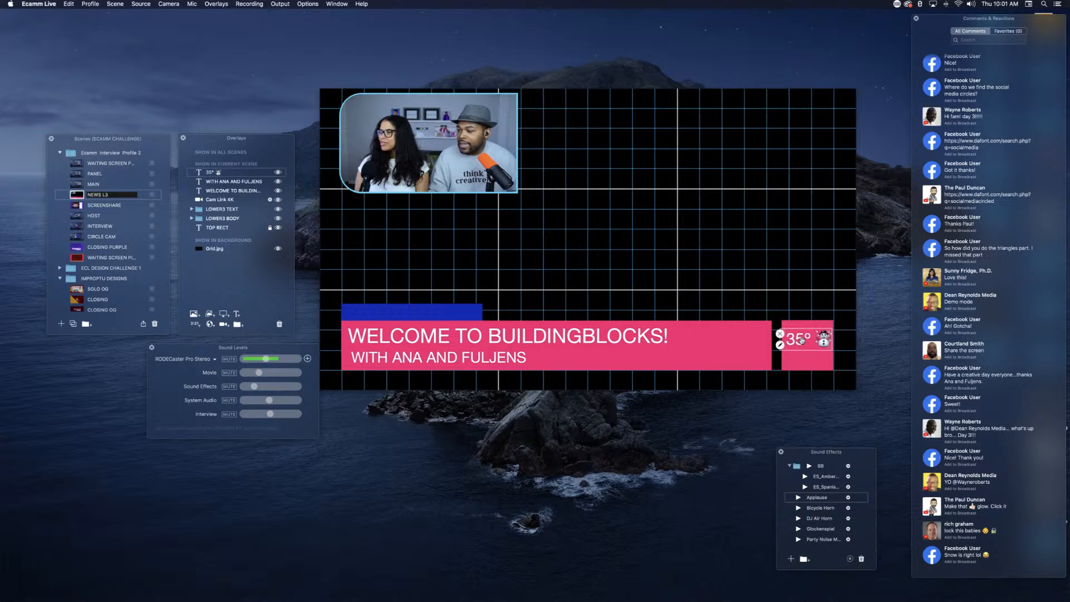
# Step: Add a Clock overlay to the scene, shrink it, and place it beneath the temperature on the small pink square
pyautogui.click(195, 325)
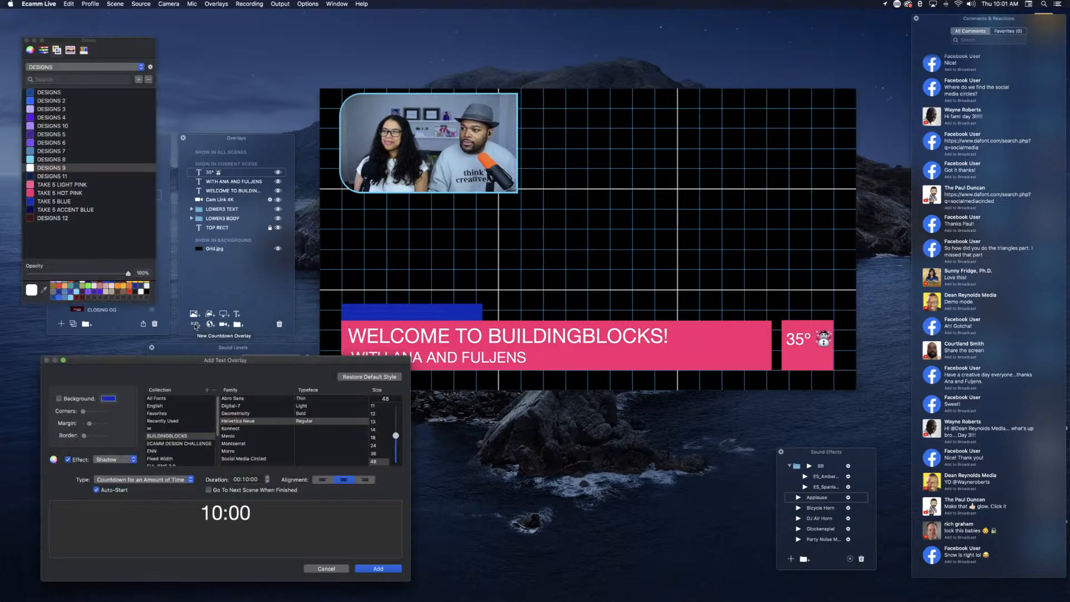
pyautogui.click(139, 481)
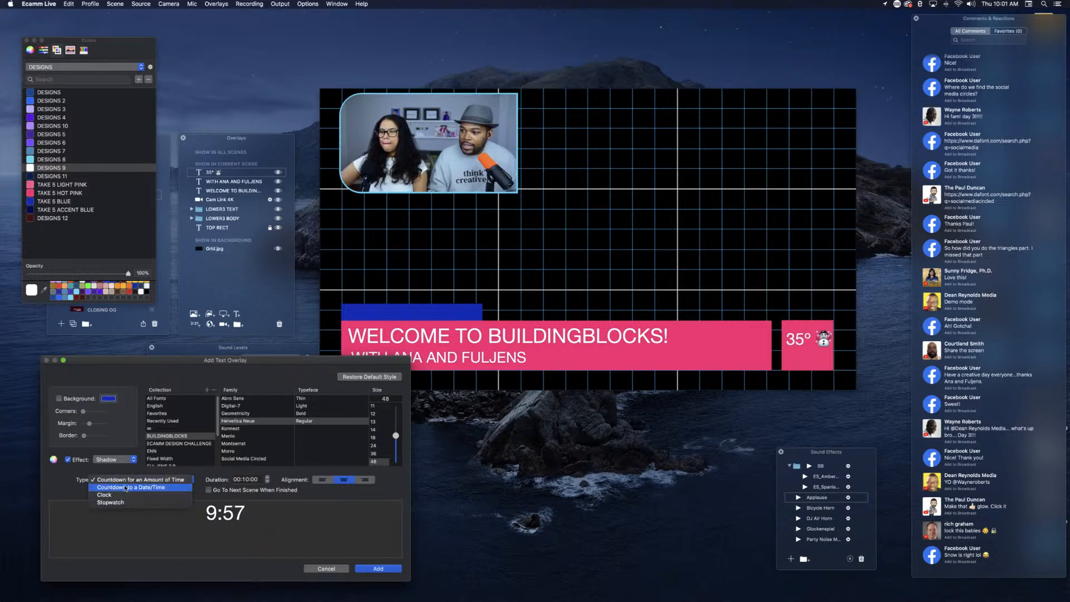
pyautogui.click(120, 495)
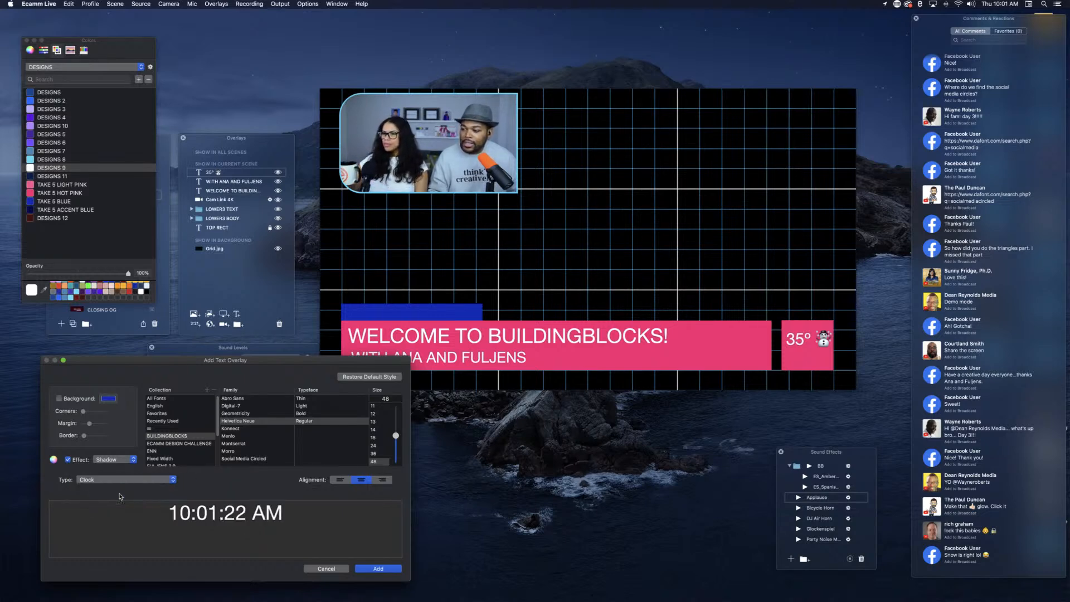
pyautogui.click(372, 570)
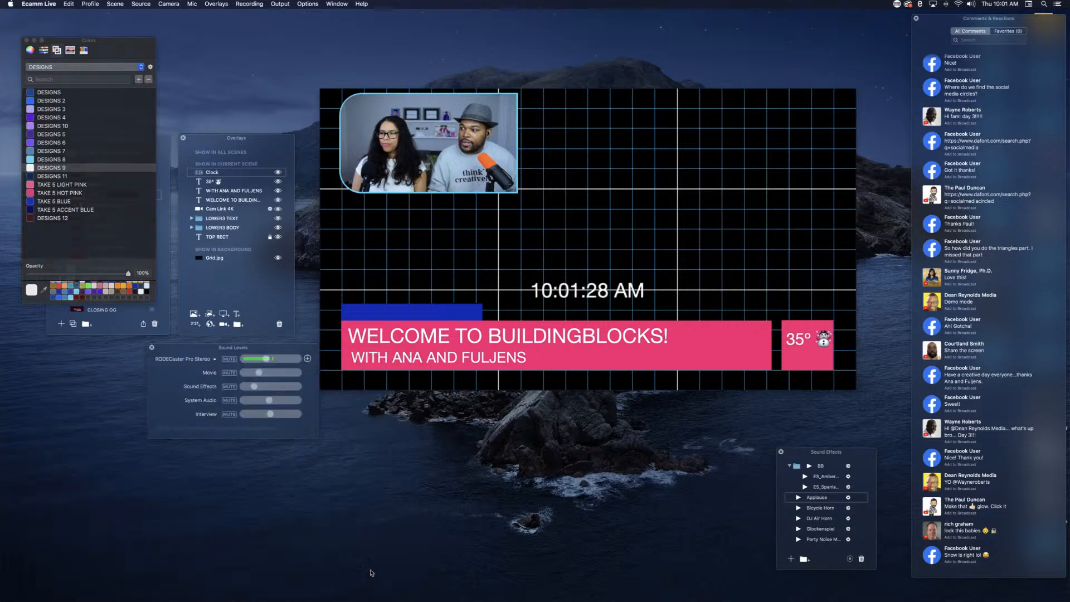
pyautogui.scroll(-5, 589, 290)
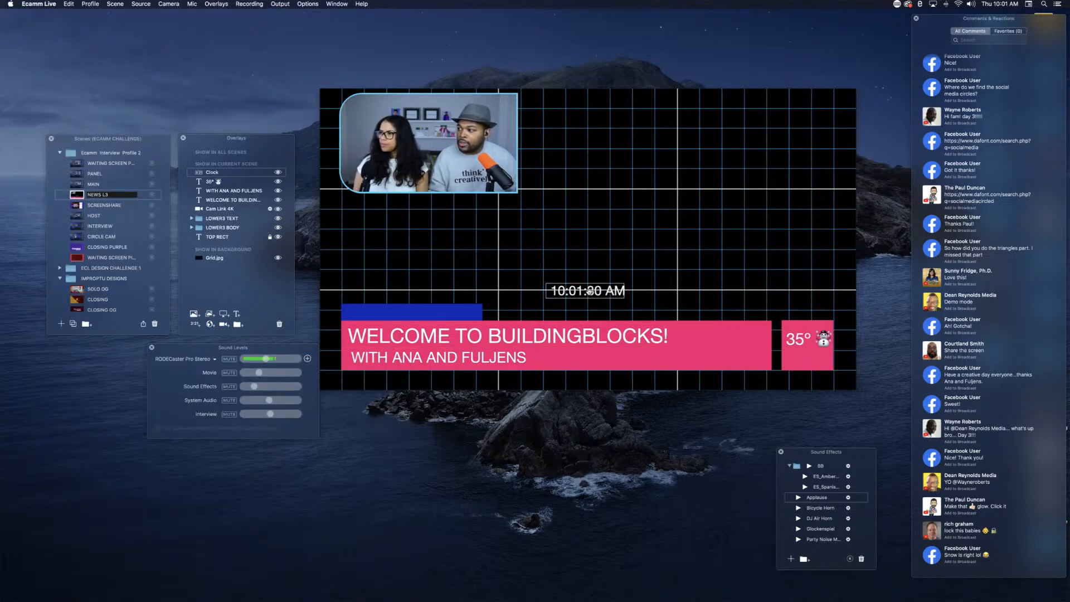
pyautogui.moveTo(589, 290); pyautogui.dragTo(808, 359)
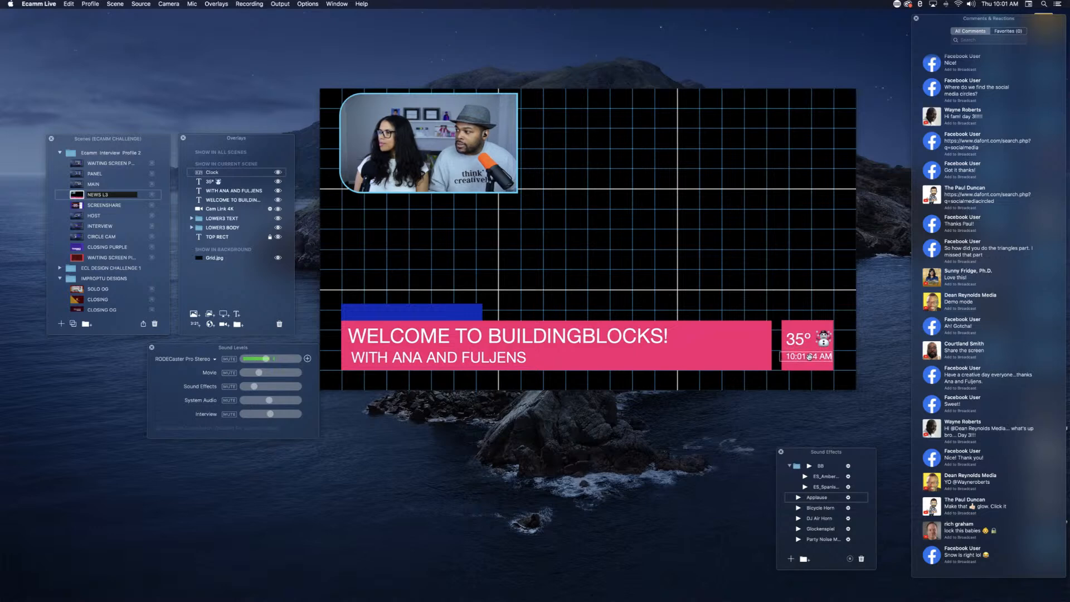
pyautogui.click(808, 343)
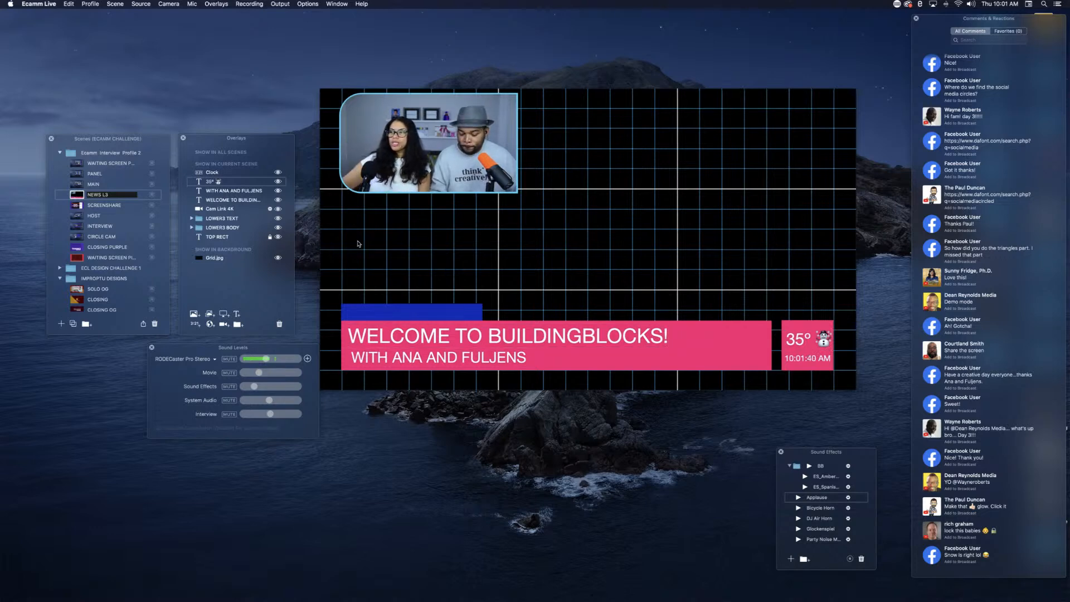
# Step: Start a new text overlay and replace the placeholder text with WE LIVE!!!
pyautogui.press('super+t')
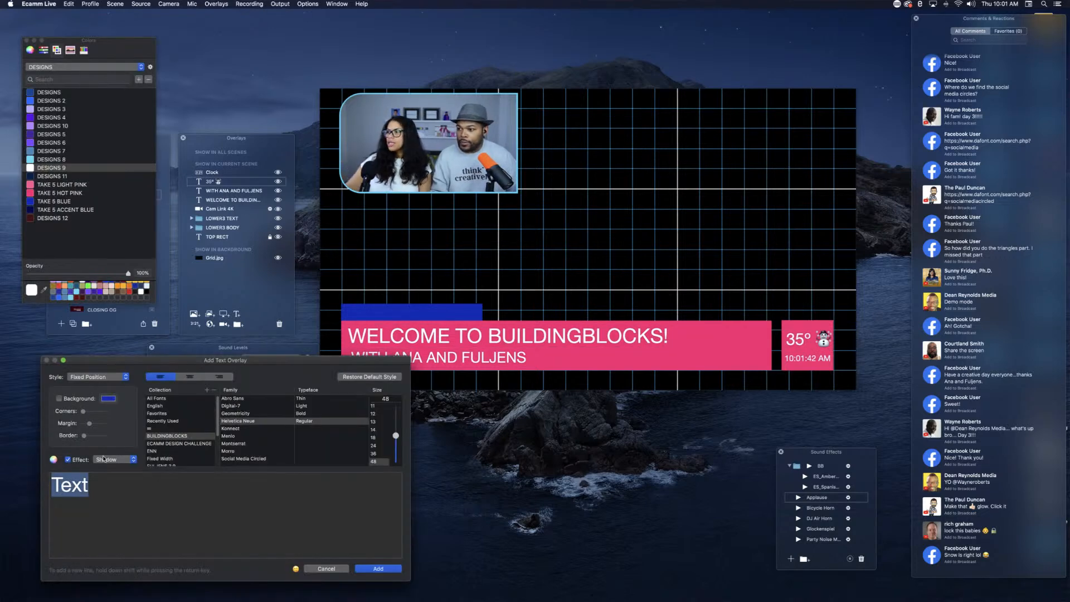
pyautogui.write('WEA')
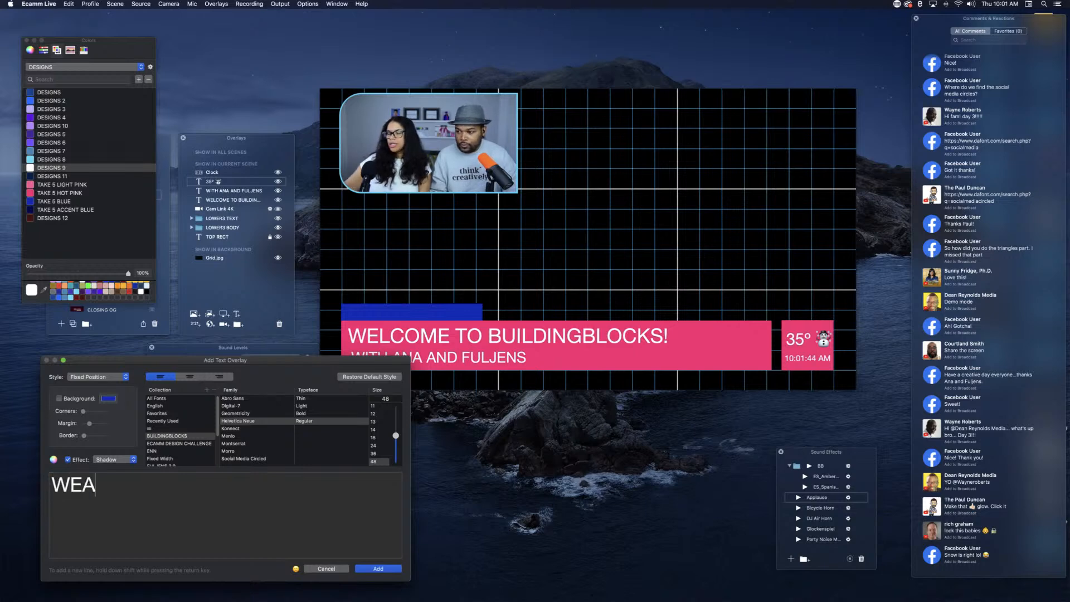
pyautogui.press('BackSpace')
pyautogui.write('A')
pyautogui.press('BackSpace')
pyautogui.write('L')
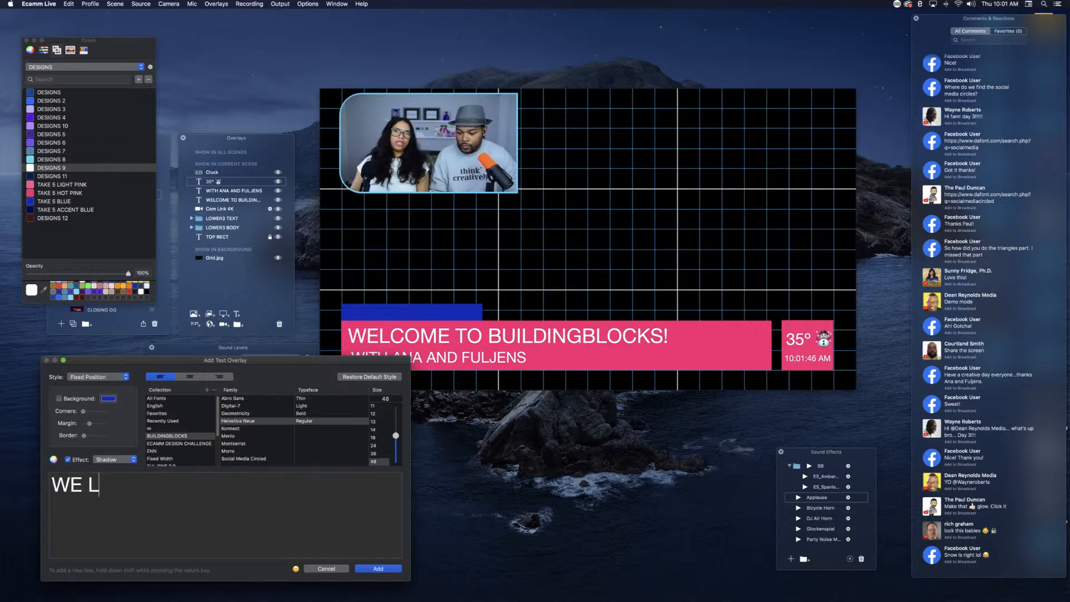
pyautogui.write('IVE!!!')
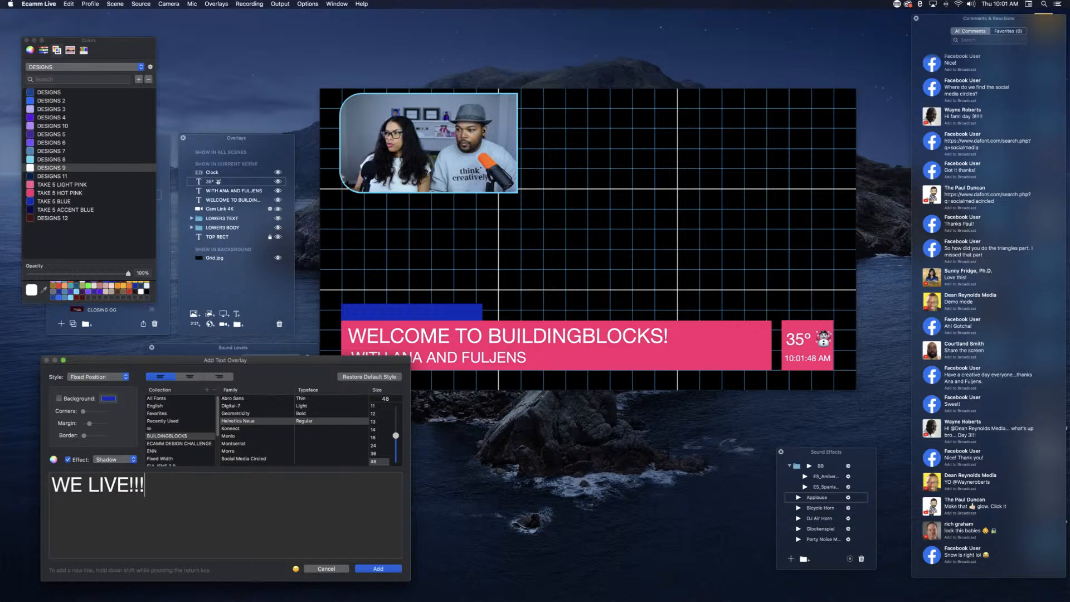
# Step: Add the WE LIVE!!! overlay, shrink it onto the blue rectangle, and nudge the host and welcome lines into alignment with it
pyautogui.click(377, 570)
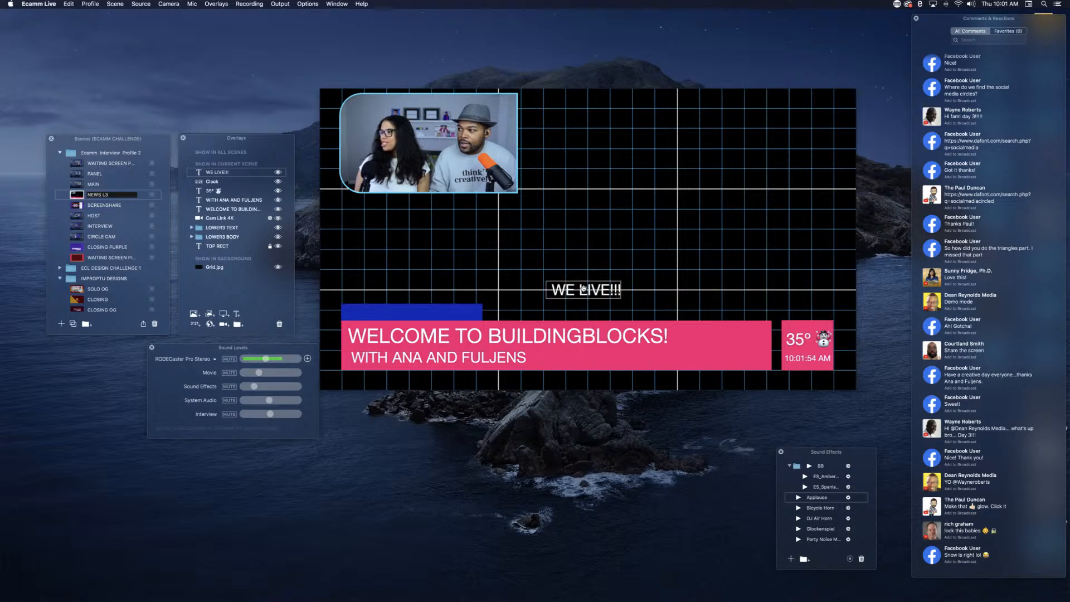
pyautogui.moveTo(583, 288); pyautogui.dragTo(379, 312)
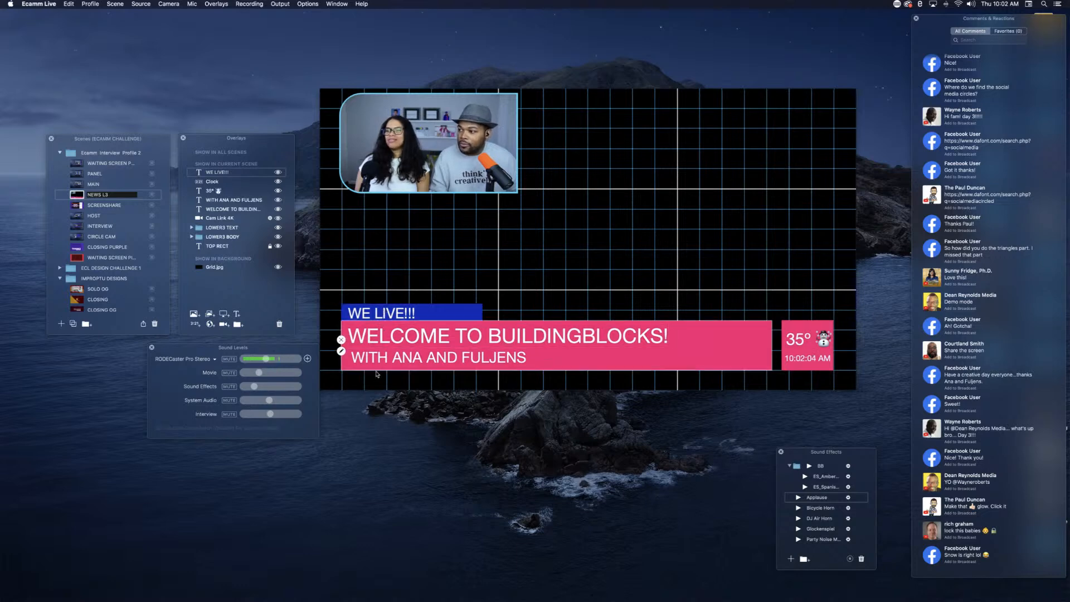
pyautogui.click(377, 357)
pyautogui.click(374, 339)
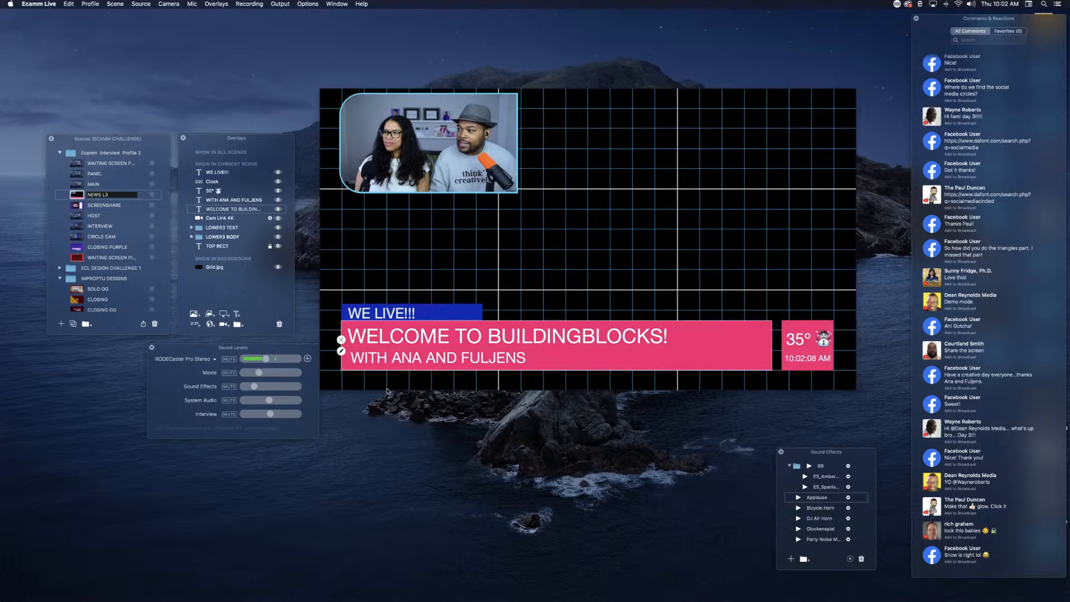
# Step: Start another text overlay and enter LIVE with a space between the letters
pyautogui.click(237, 314)
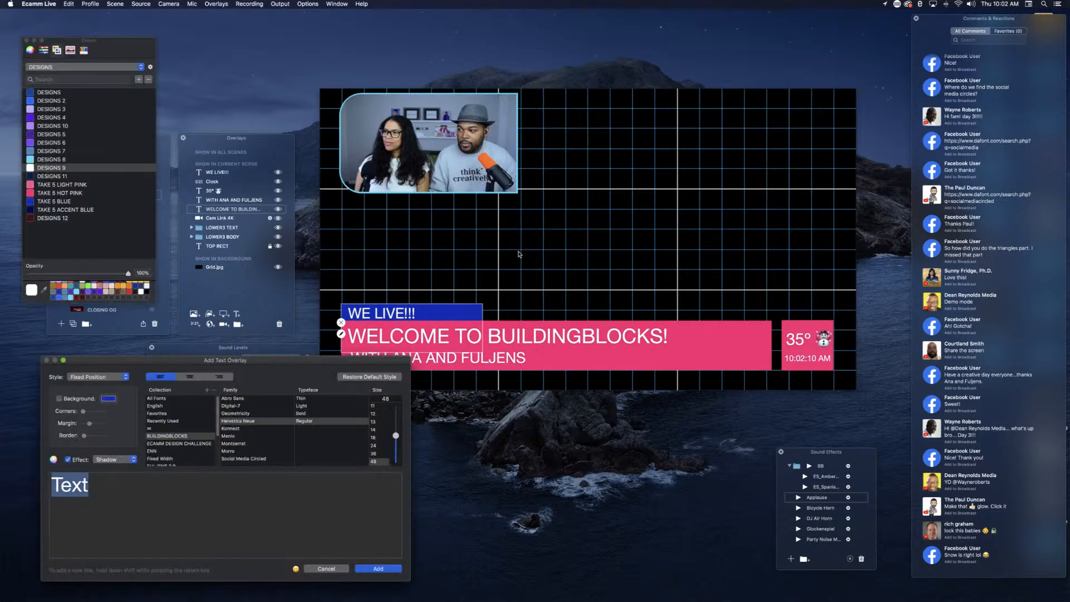
pyautogui.write('L')
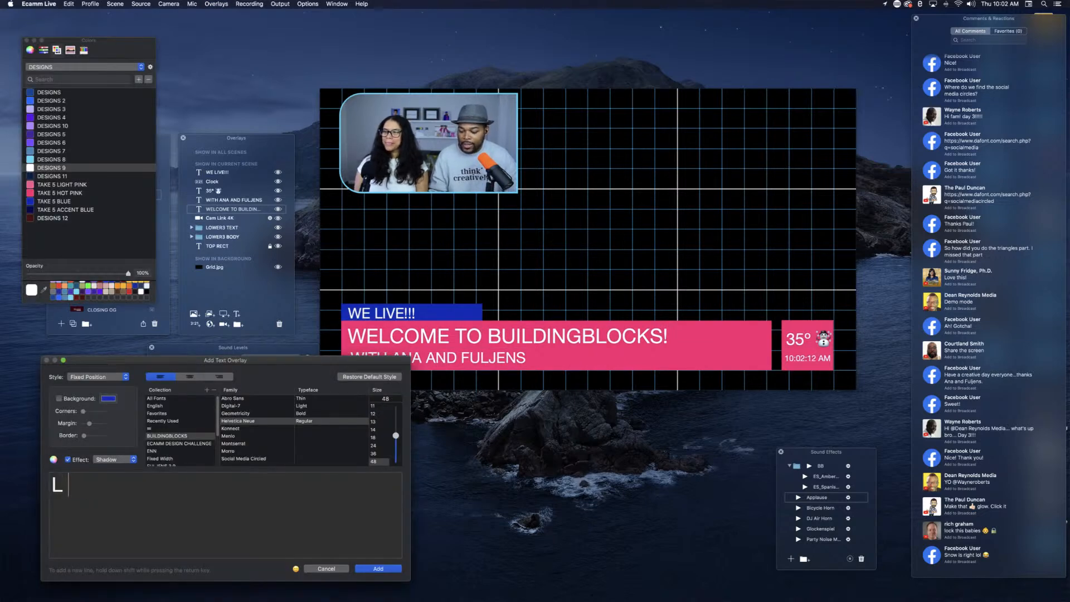
pyautogui.write(' I V E')
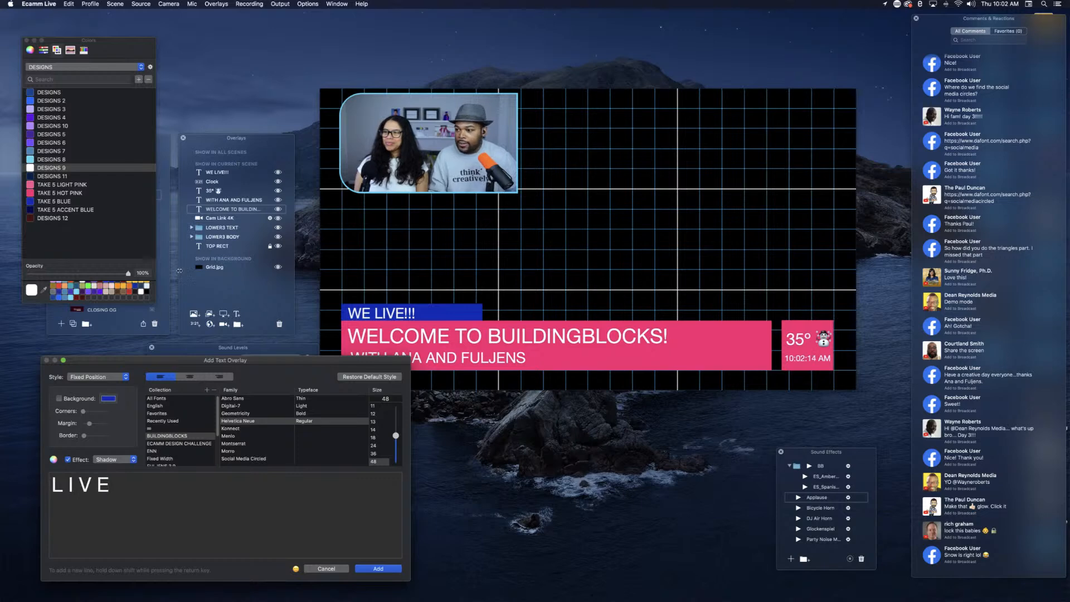
# Step: Give the spaced LIVE text a 0% opacity background, narrow margin and white border, and place it in the scene's upper-right corner
pyautogui.click(57, 398)
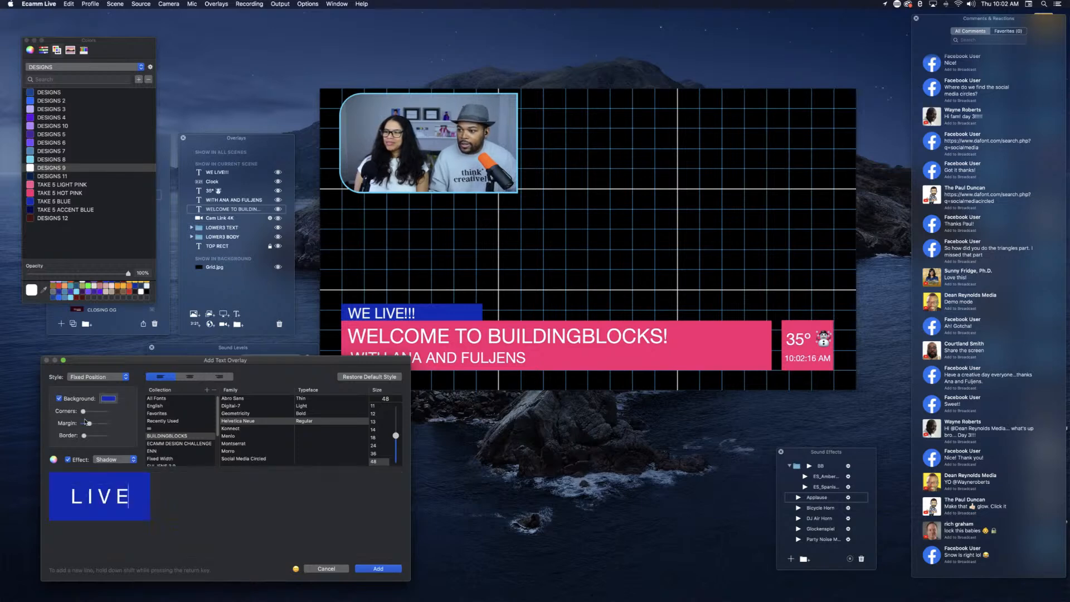
pyautogui.moveTo(87, 423); pyautogui.dragTo(91, 439)
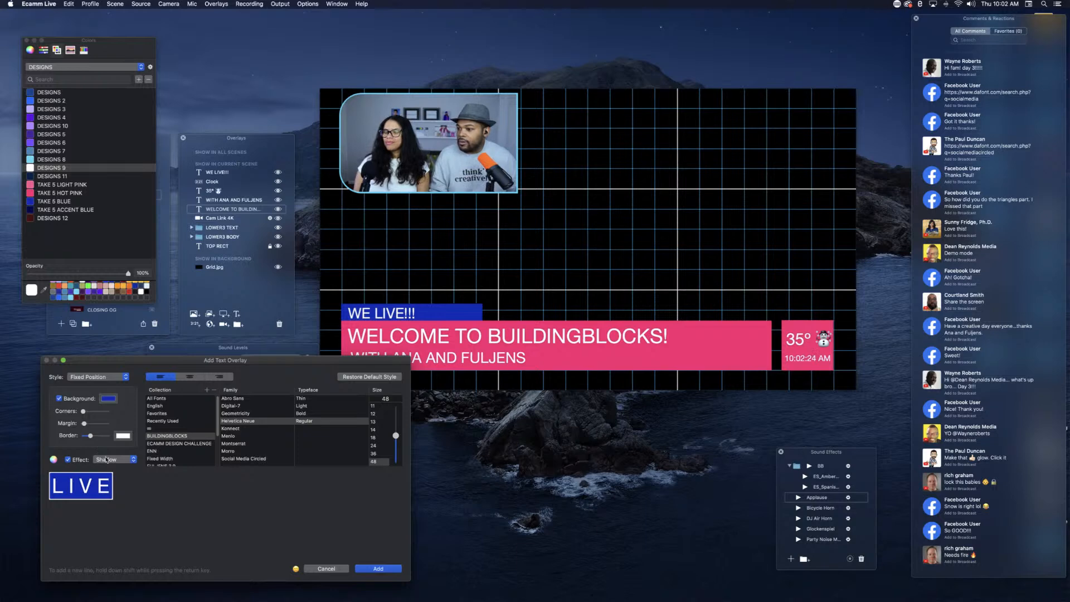
pyautogui.click(108, 401)
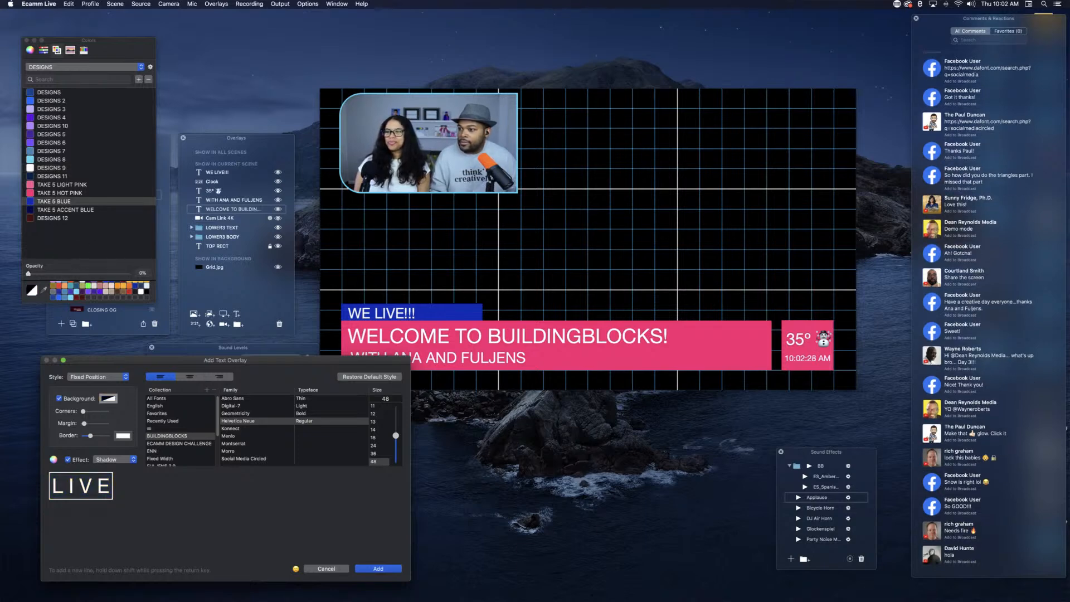
pyautogui.click(383, 569)
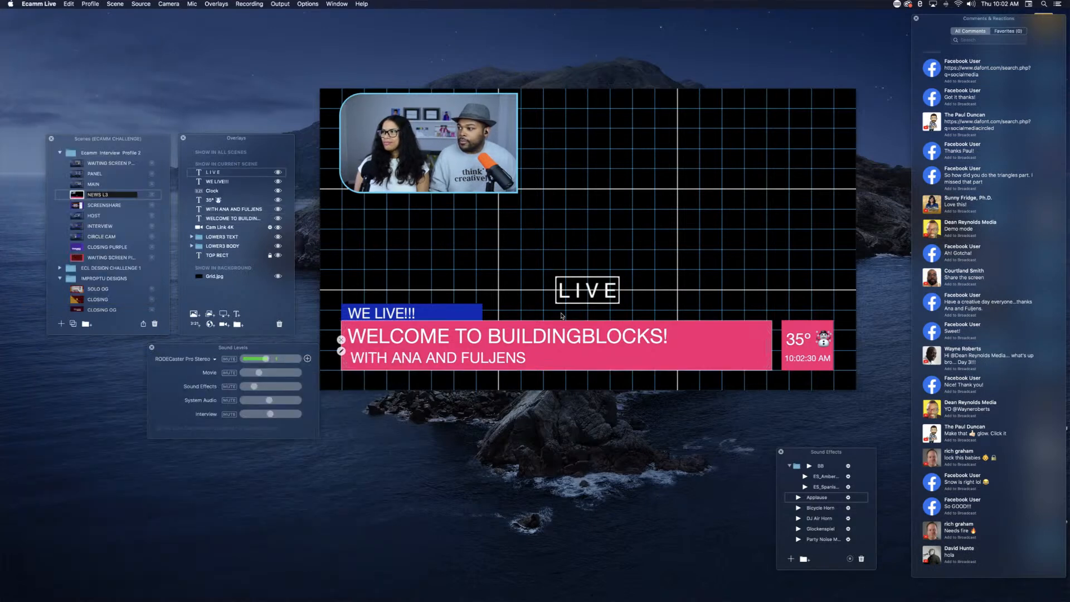
pyautogui.moveTo(587, 294); pyautogui.dragTo(817, 118)
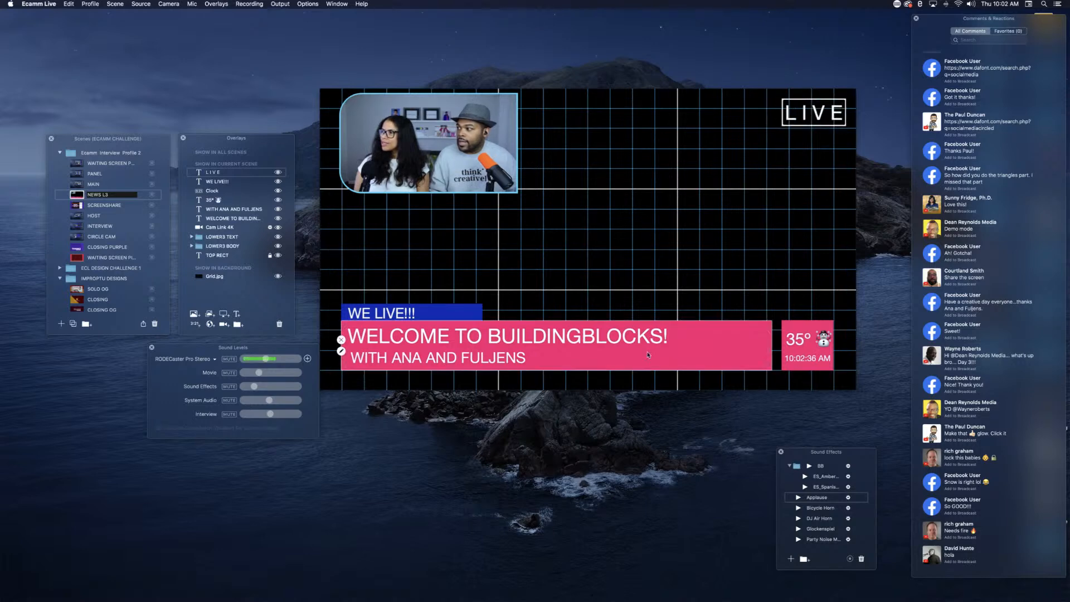
# Step: Lock the L I V E, WE LIVE!!!, Clock and temperature overlays, moving the temperature above Clock in the overlay order
pyautogui.click(270, 173)
pyautogui.click(270, 182)
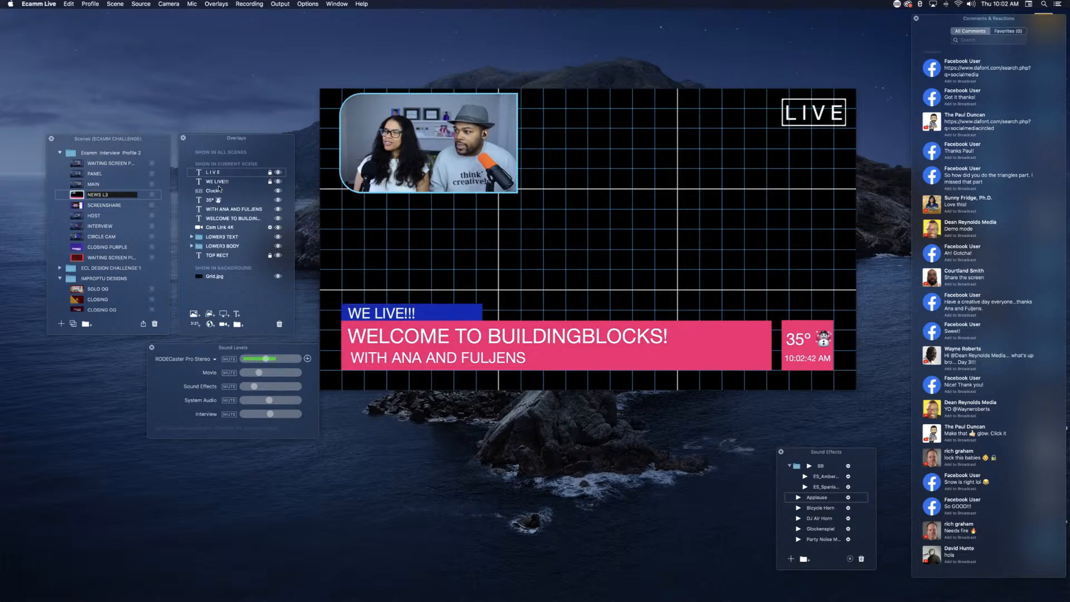
pyautogui.click(270, 191)
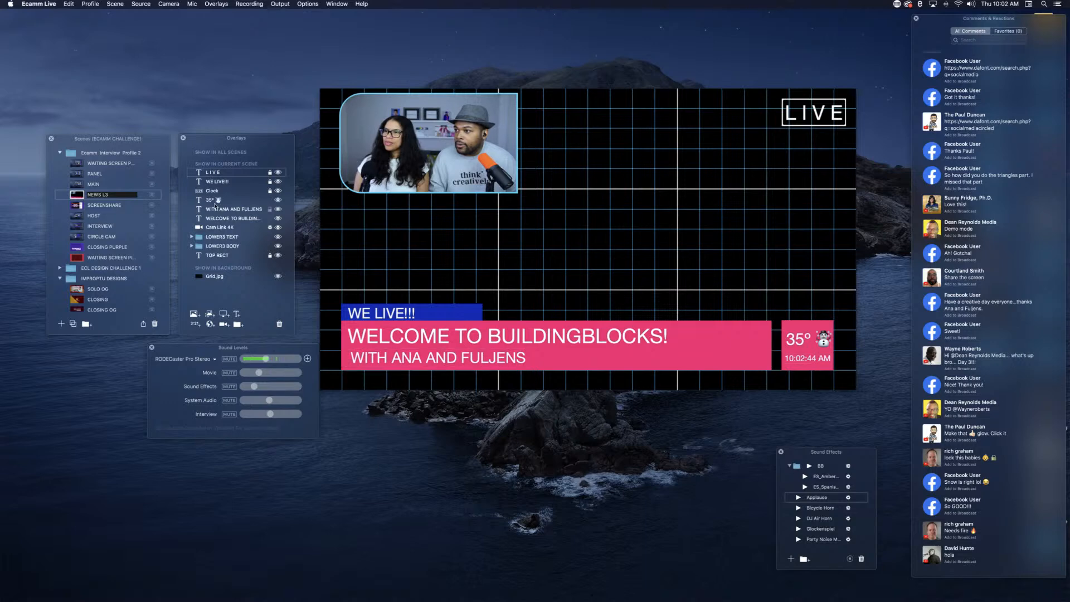
pyautogui.moveTo(217, 201); pyautogui.dragTo(213, 191)
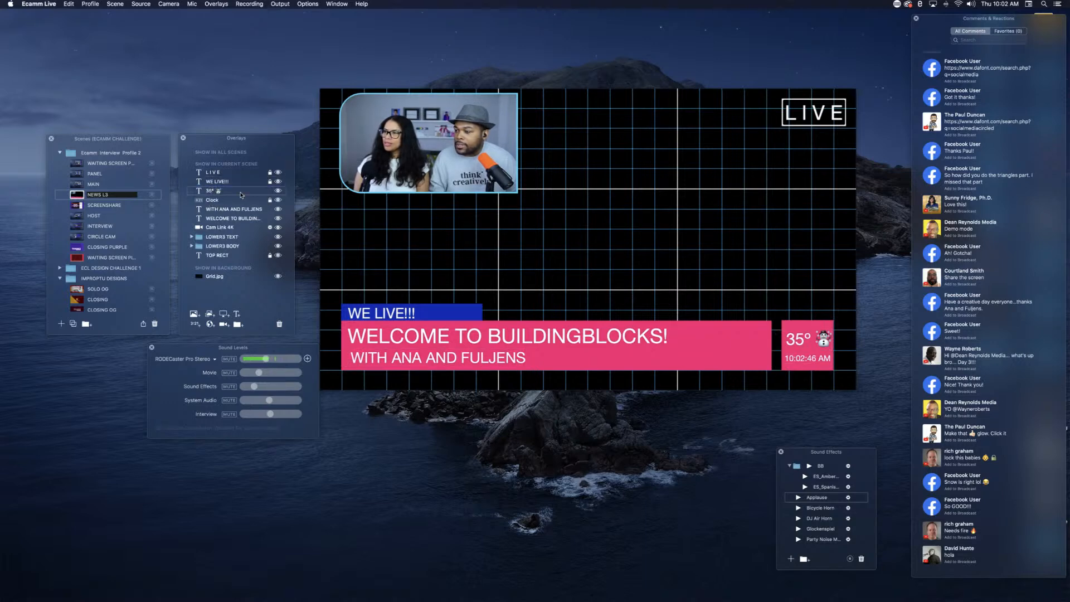
pyautogui.click(270, 190)
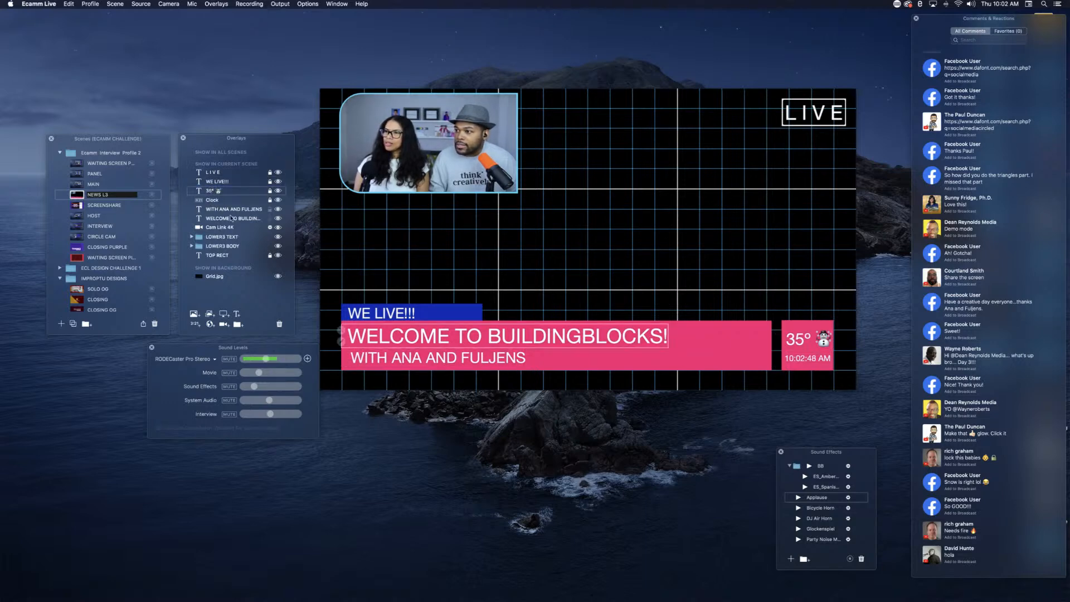
# Step: Move the welcome text above the hosts' line in the overlay order and lock both overlays
pyautogui.moveTo(232, 218); pyautogui.dragTo(234, 209)
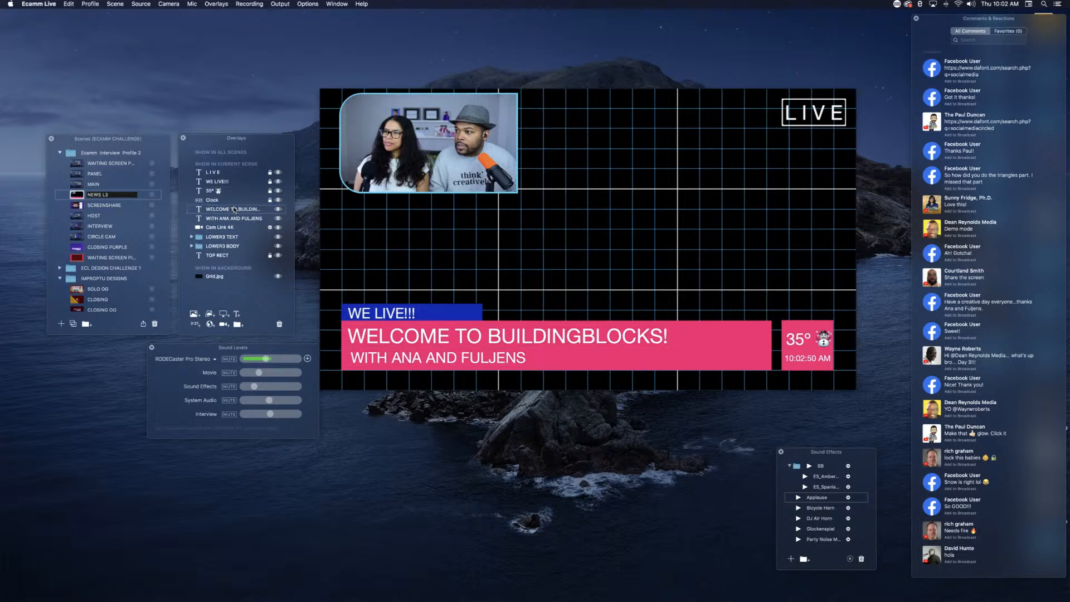
pyautogui.click(270, 209)
pyautogui.click(270, 218)
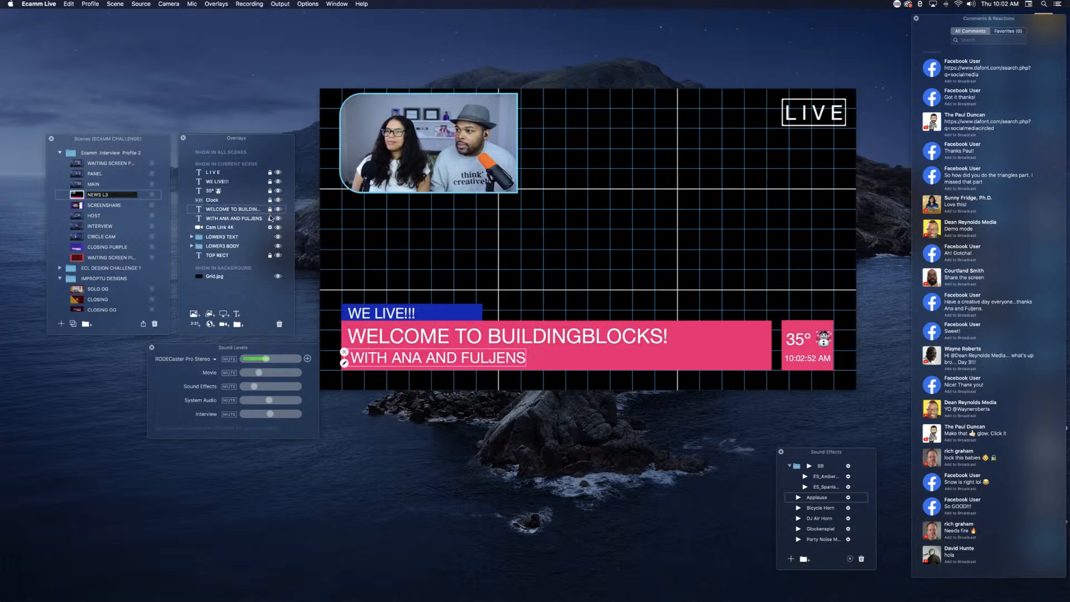
# Step: Move all six locked text and clock overlays together into the LOWER3 TEXT folder and collapse it
pyautogui.click(215, 173)
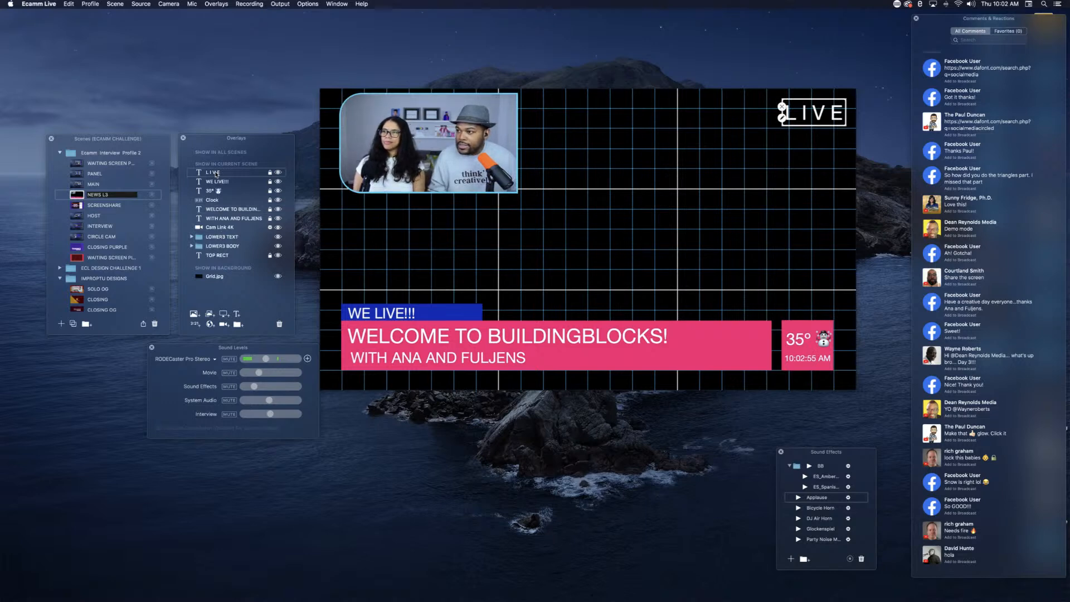
pyautogui.click(214, 219)
pyautogui.keyDown('shift'); pyautogui.click(214, 220); pyautogui.keyUp('shift')
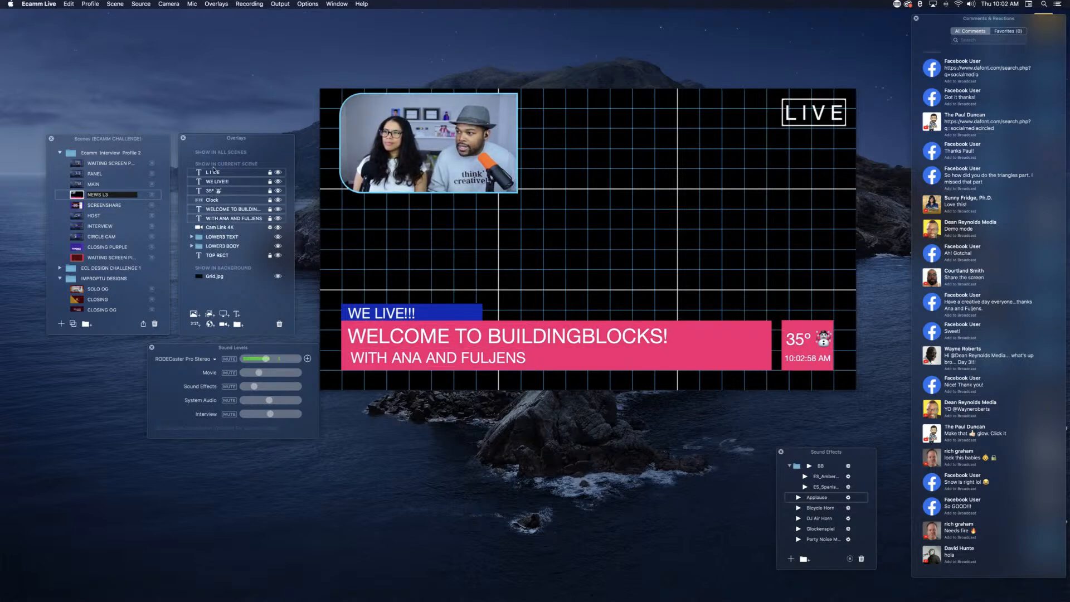
pyautogui.moveTo(218, 173); pyautogui.dragTo(229, 243)
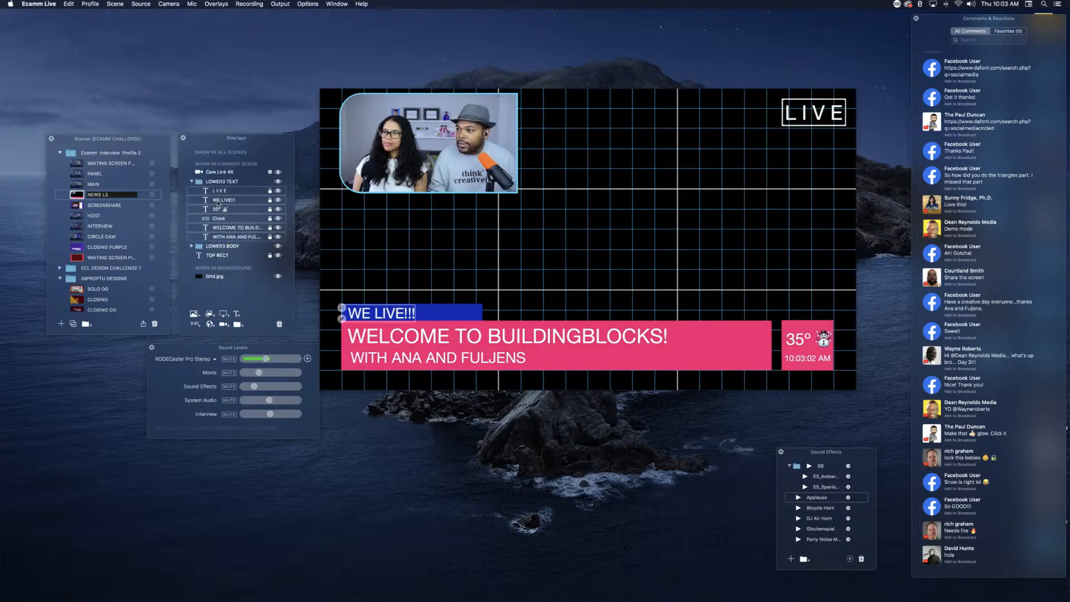
pyautogui.click(191, 181)
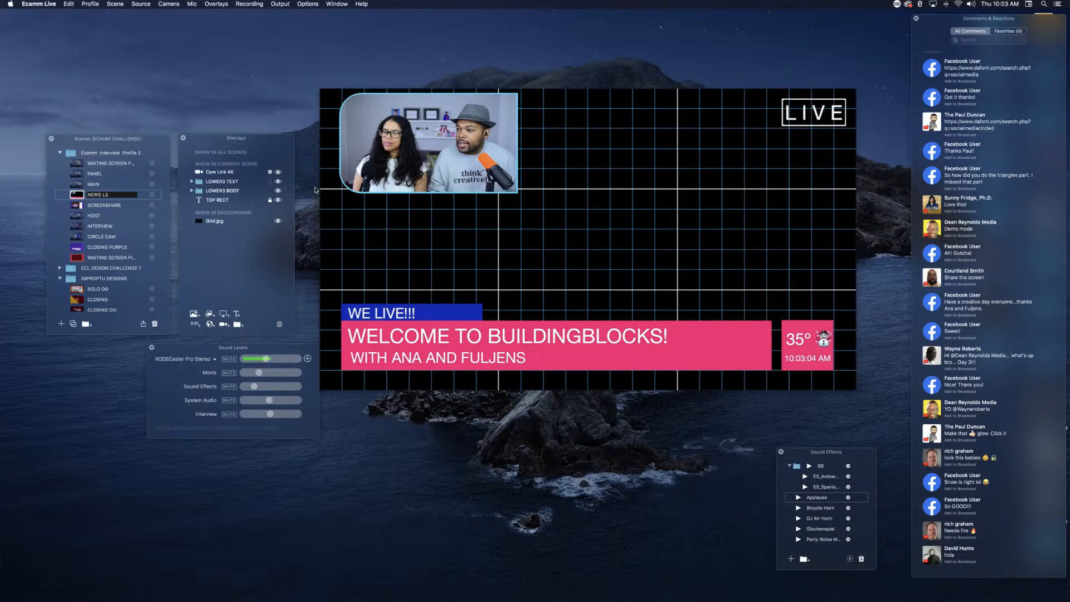
# Step: Hide the Cam Link 4K overlay and the Grid.jpg background, and set the scene's source to Camera
pyautogui.click(338, 139)
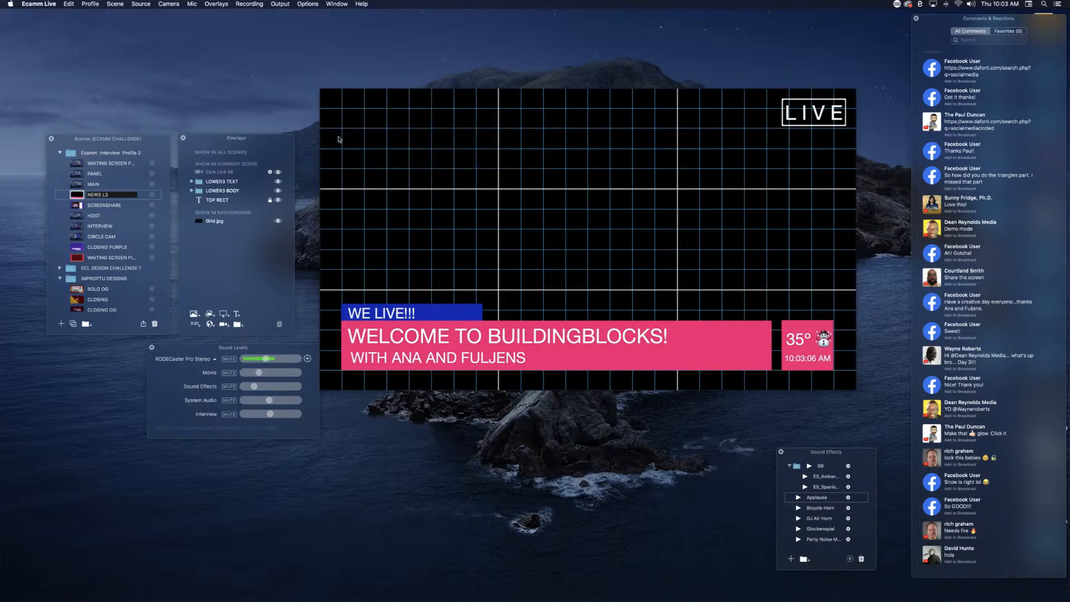
pyautogui.click(278, 222)
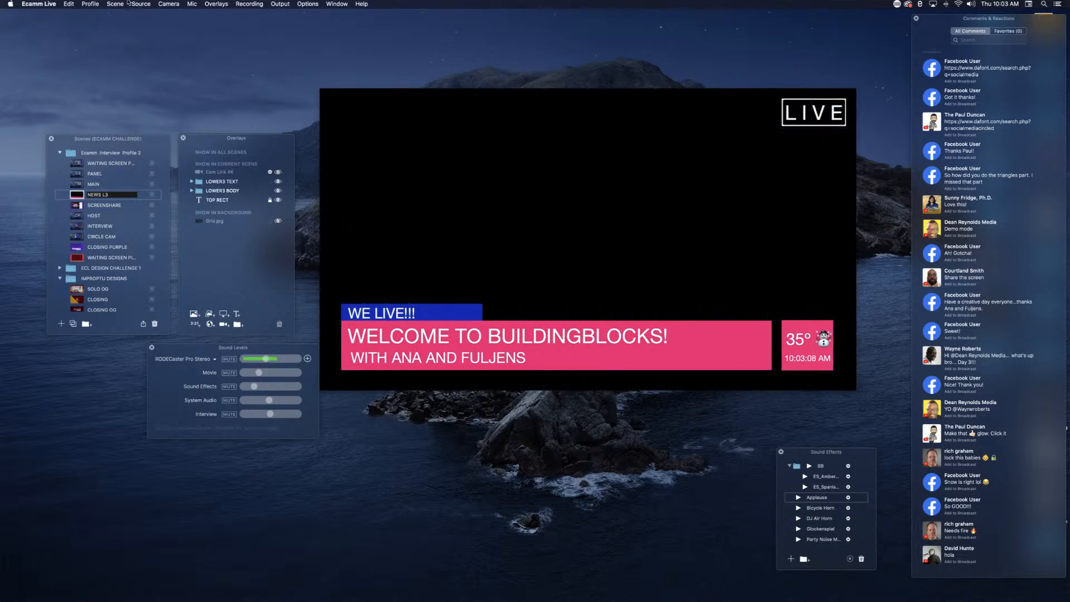
pyautogui.click(141, 5)
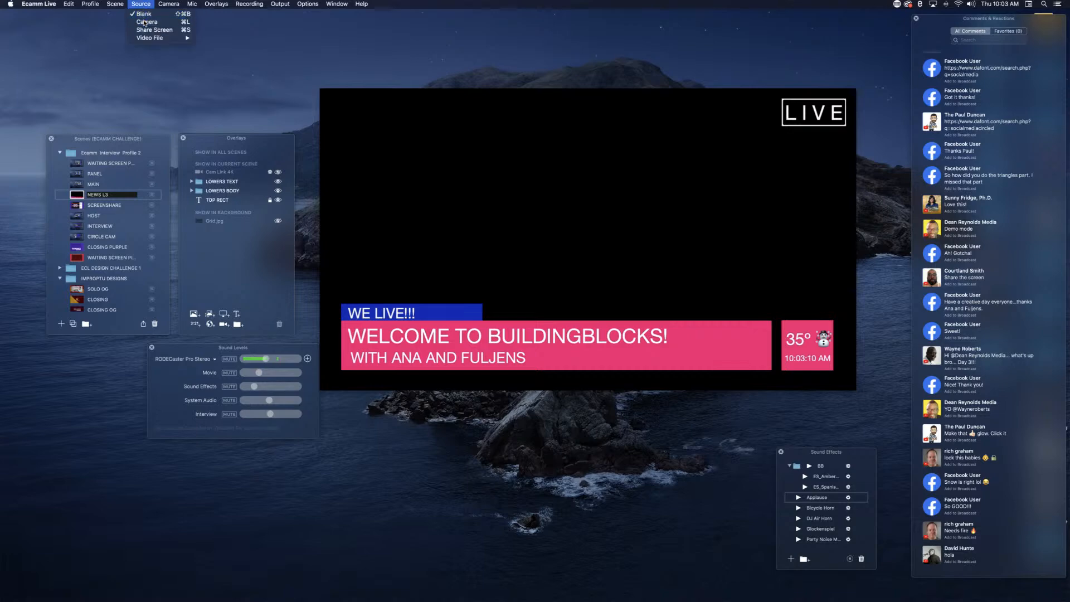
pyautogui.click(143, 23)
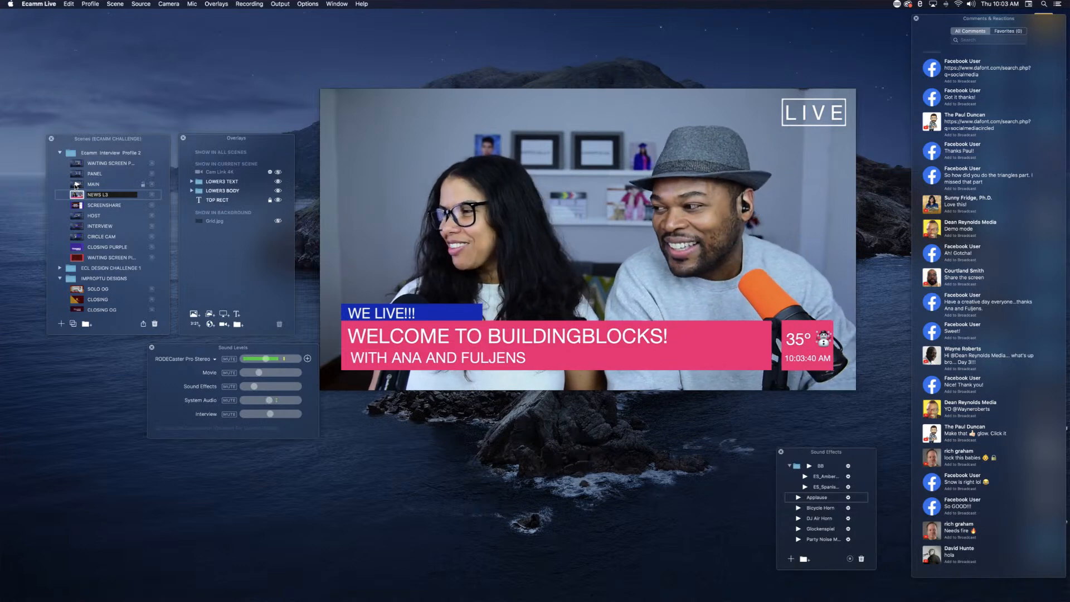
# Step: View the MAIN scene to compare its lower third, and return to the NEWS L3 scene
pyautogui.click(76, 186)
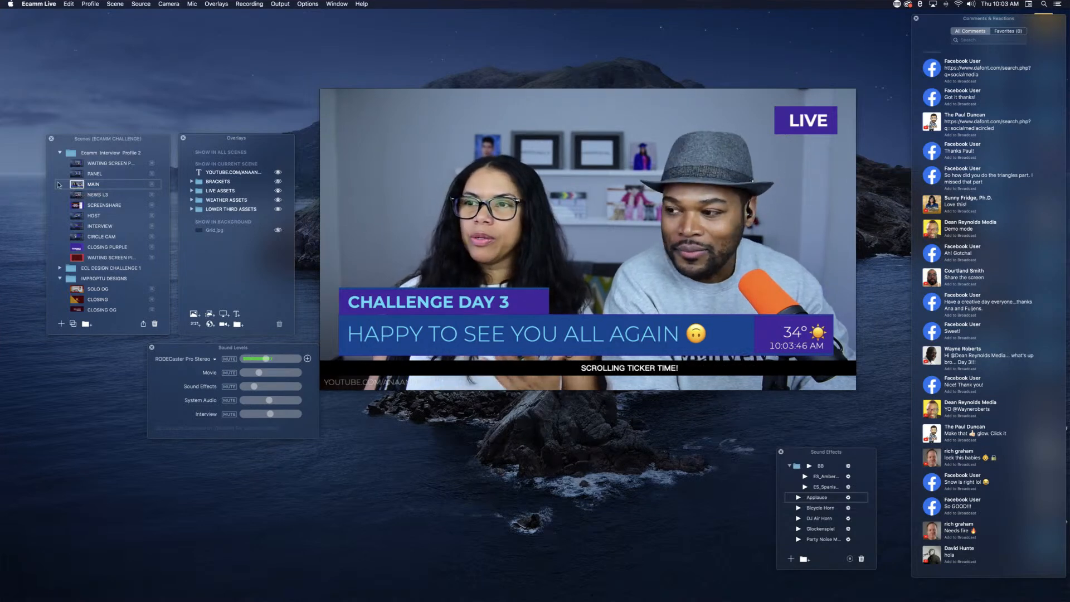
pyautogui.click(78, 196)
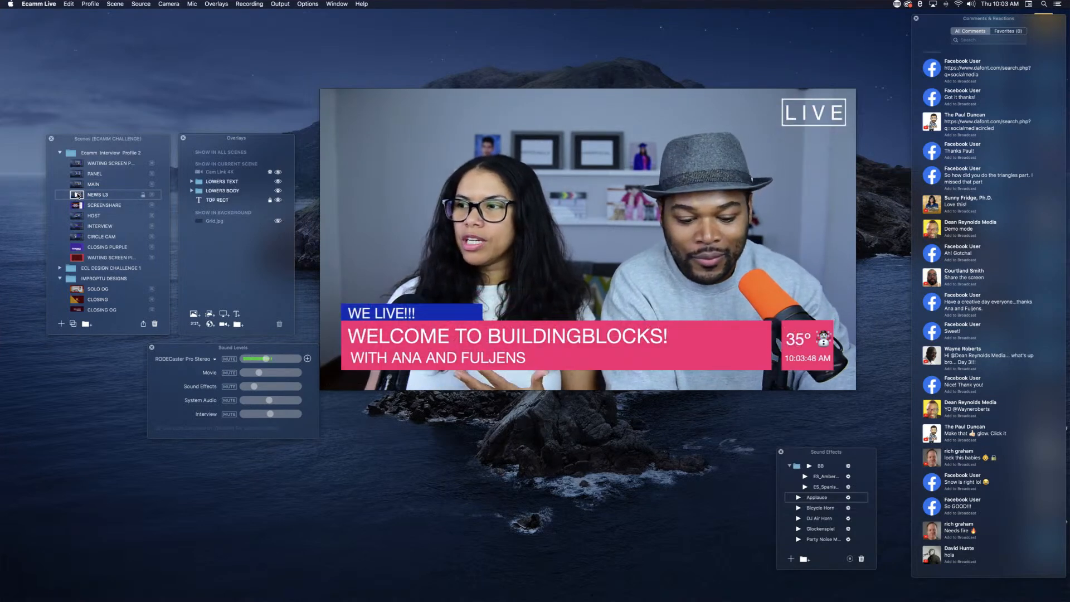